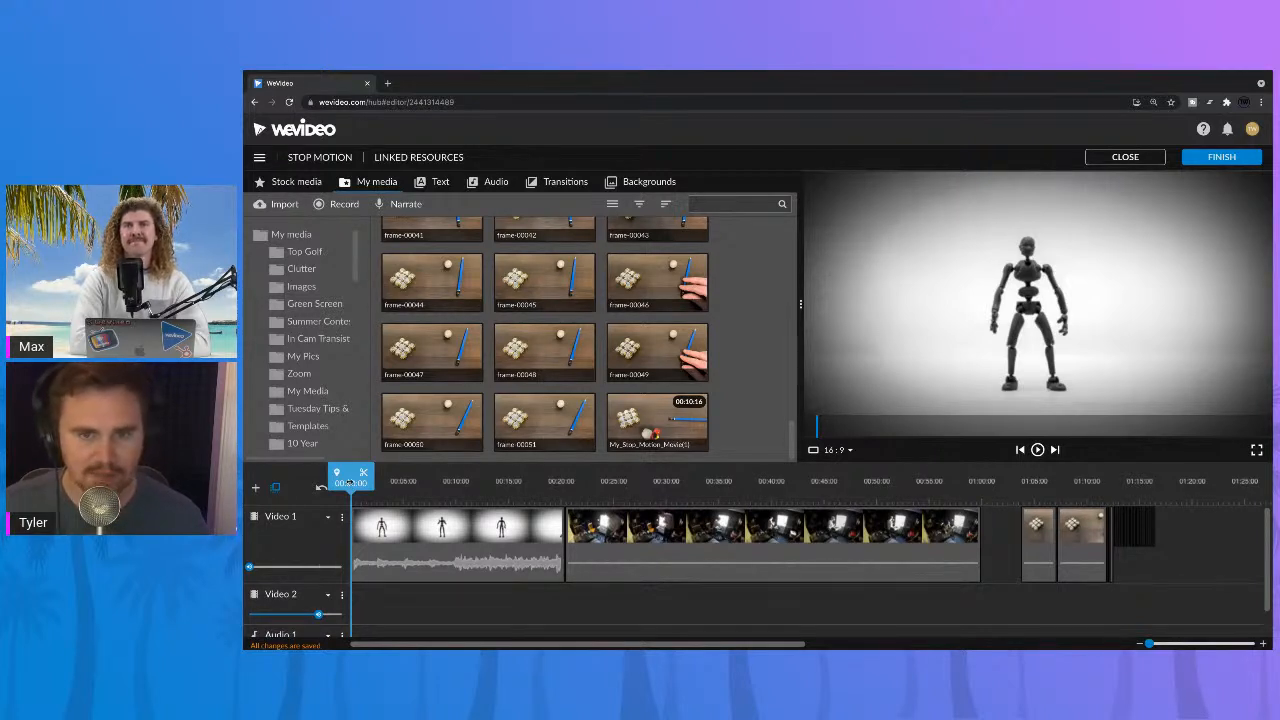
# Step: Preview the opening of the mannequin clip and scrub through the two short stop-motion clips, then return the playhead to the start
pyautogui.press('space')
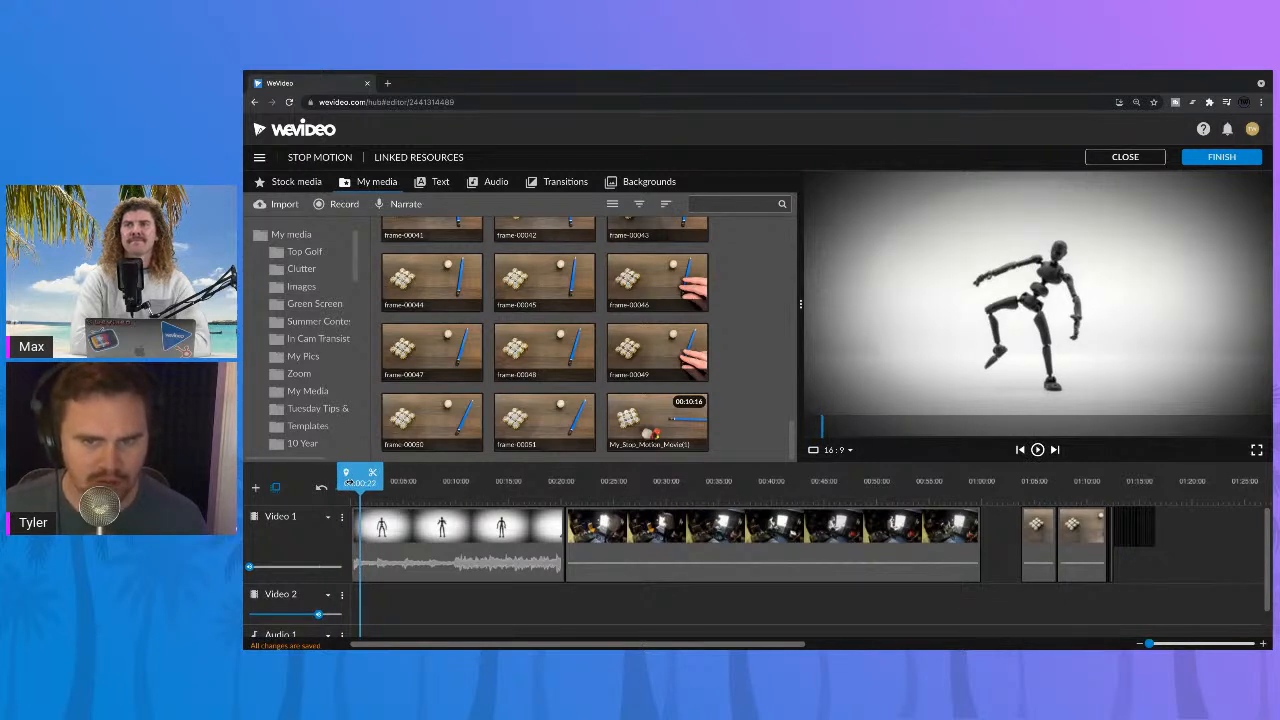
pyautogui.moveTo(360, 482); pyautogui.dragTo(350, 482)
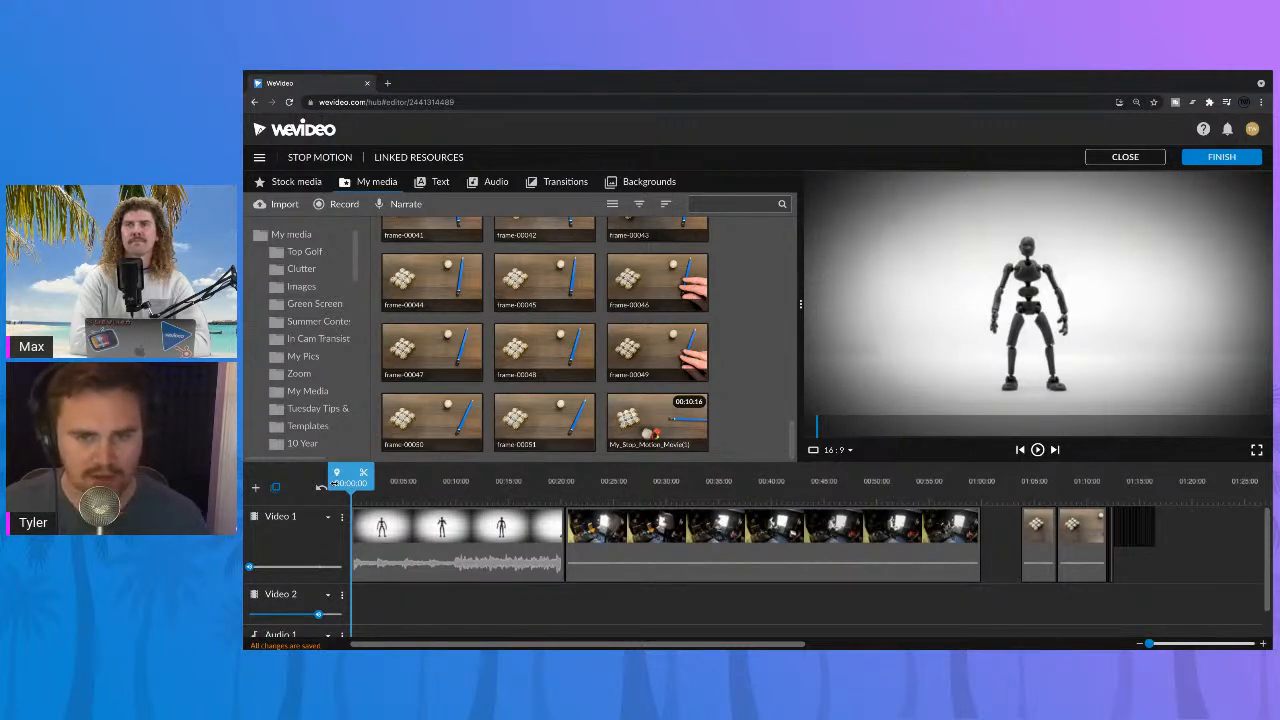
pyautogui.click(1019, 485)
pyautogui.click(1041, 484)
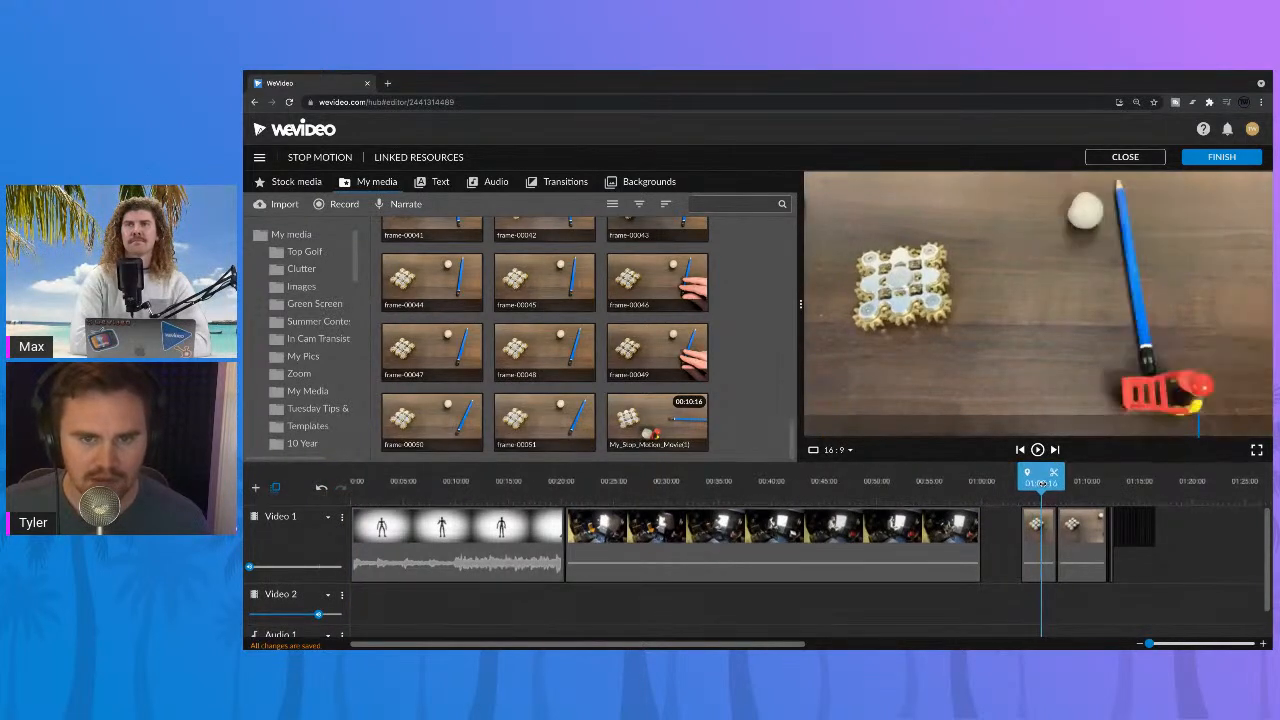
pyautogui.moveTo(1047, 483); pyautogui.dragTo(1055, 484)
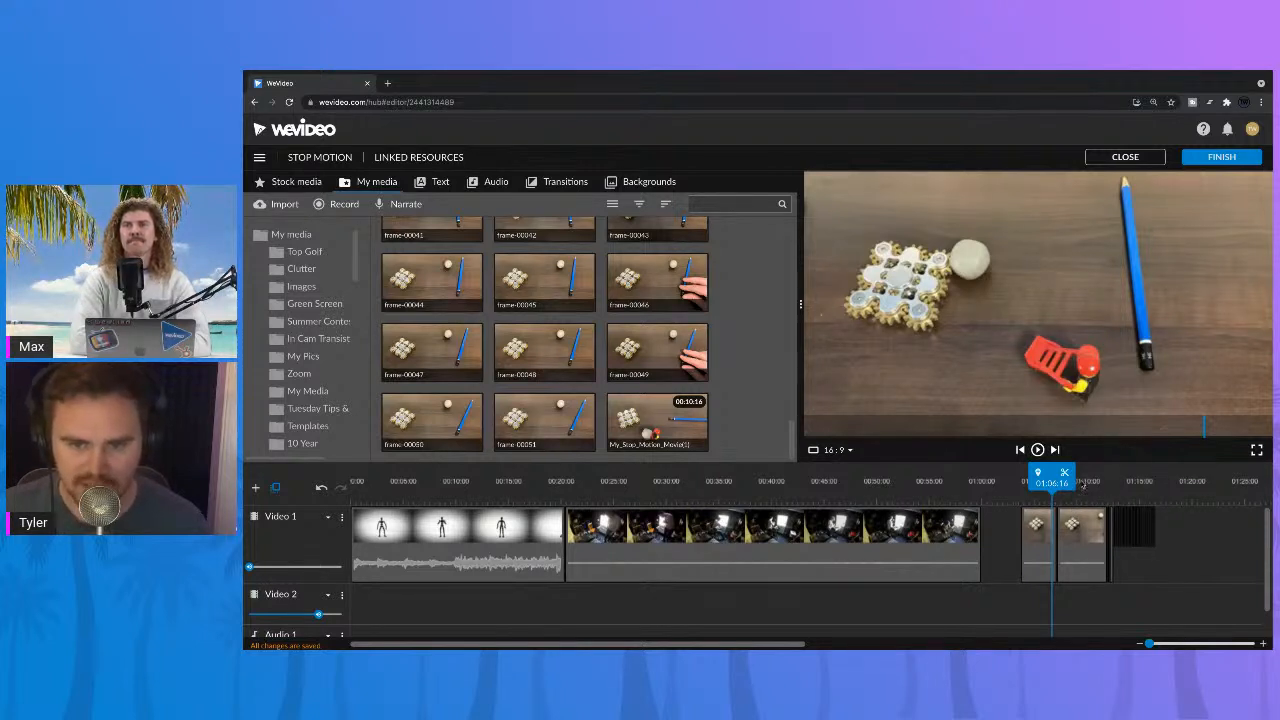
pyautogui.click(1081, 486)
pyautogui.click(1036, 484)
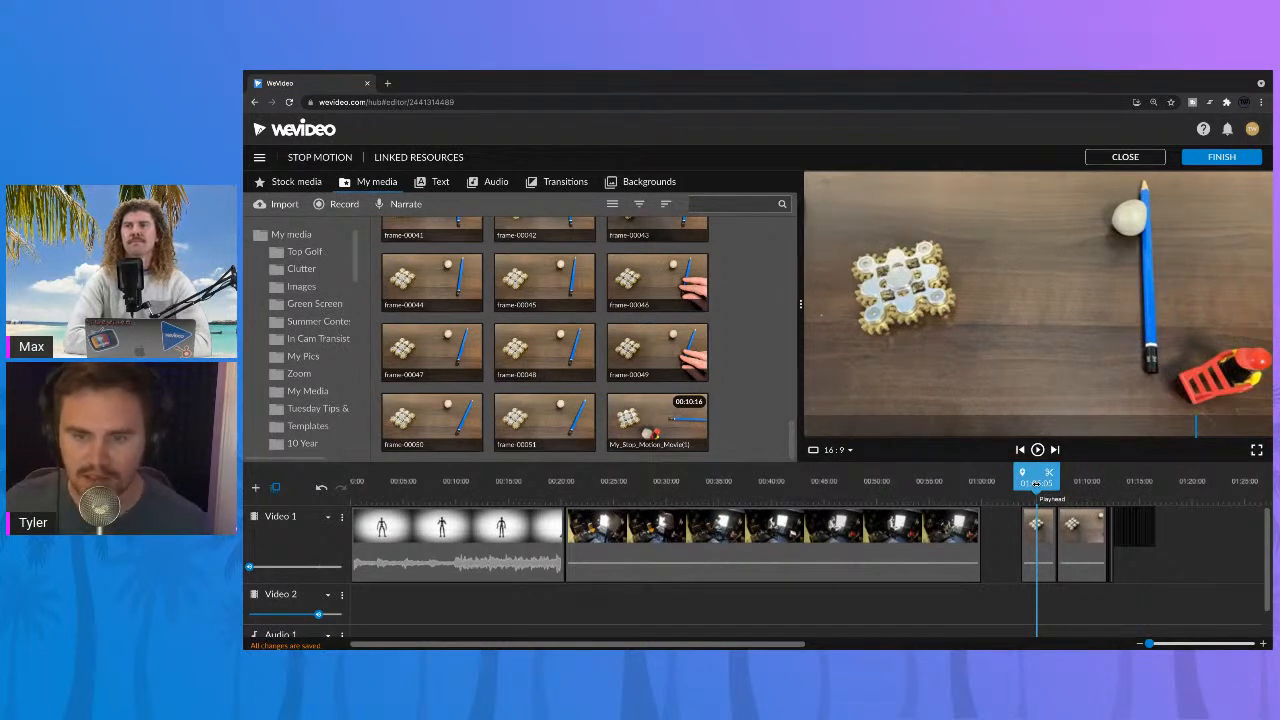
pyautogui.moveTo(1036, 484); pyautogui.dragTo(325, 472)
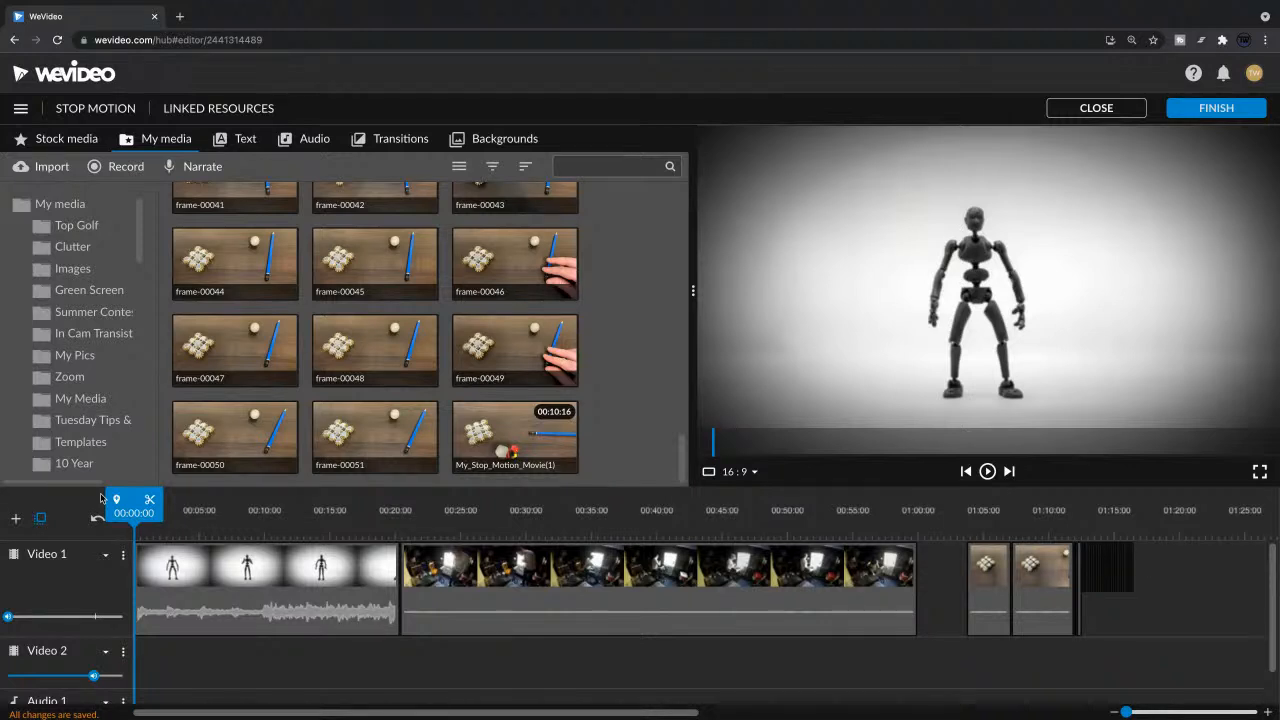
# Step: Play the timeline through to the end and review the second short stop-motion clip again on Video 1
pyautogui.press('space')
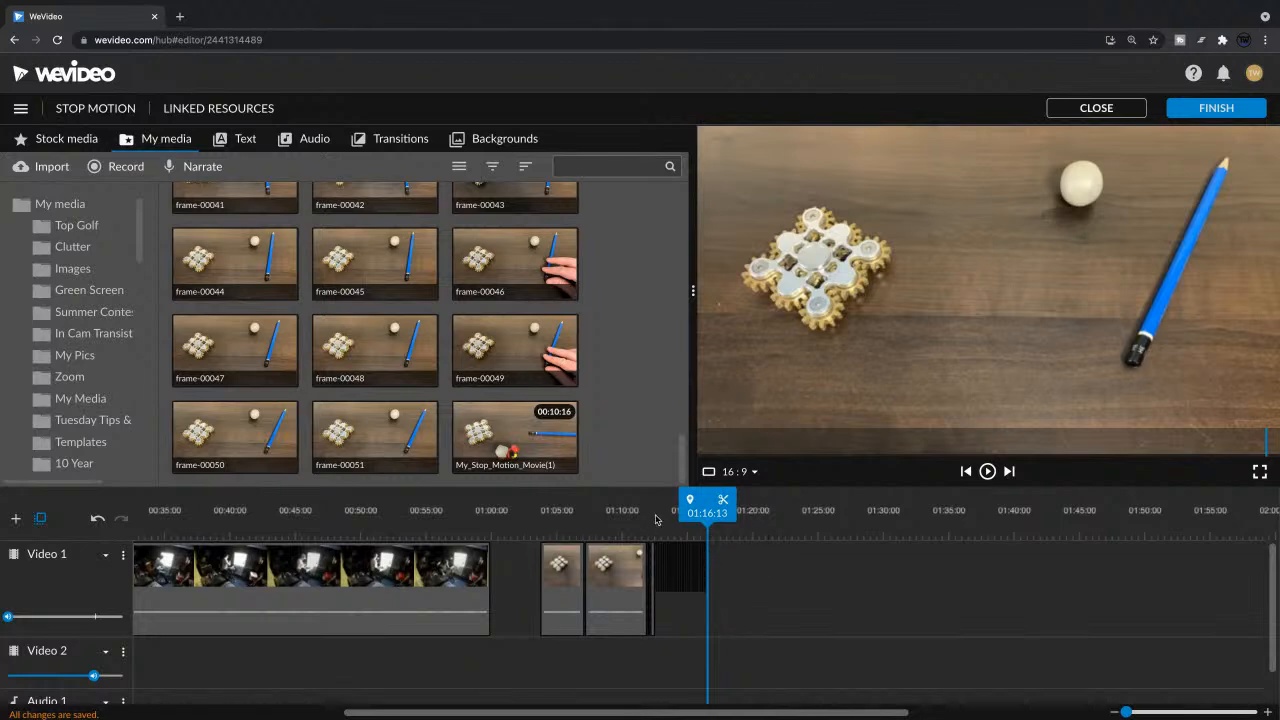
pyautogui.click(659, 513)
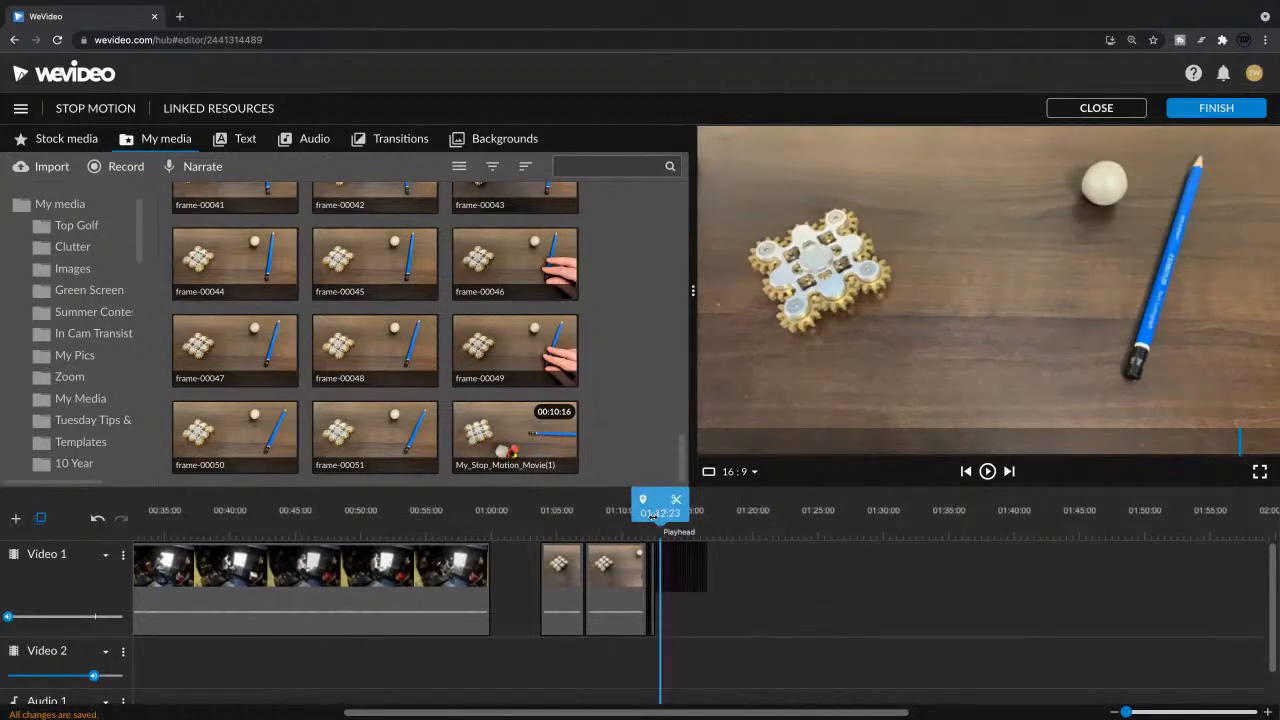
pyautogui.moveTo(655, 514); pyautogui.dragTo(605, 513)
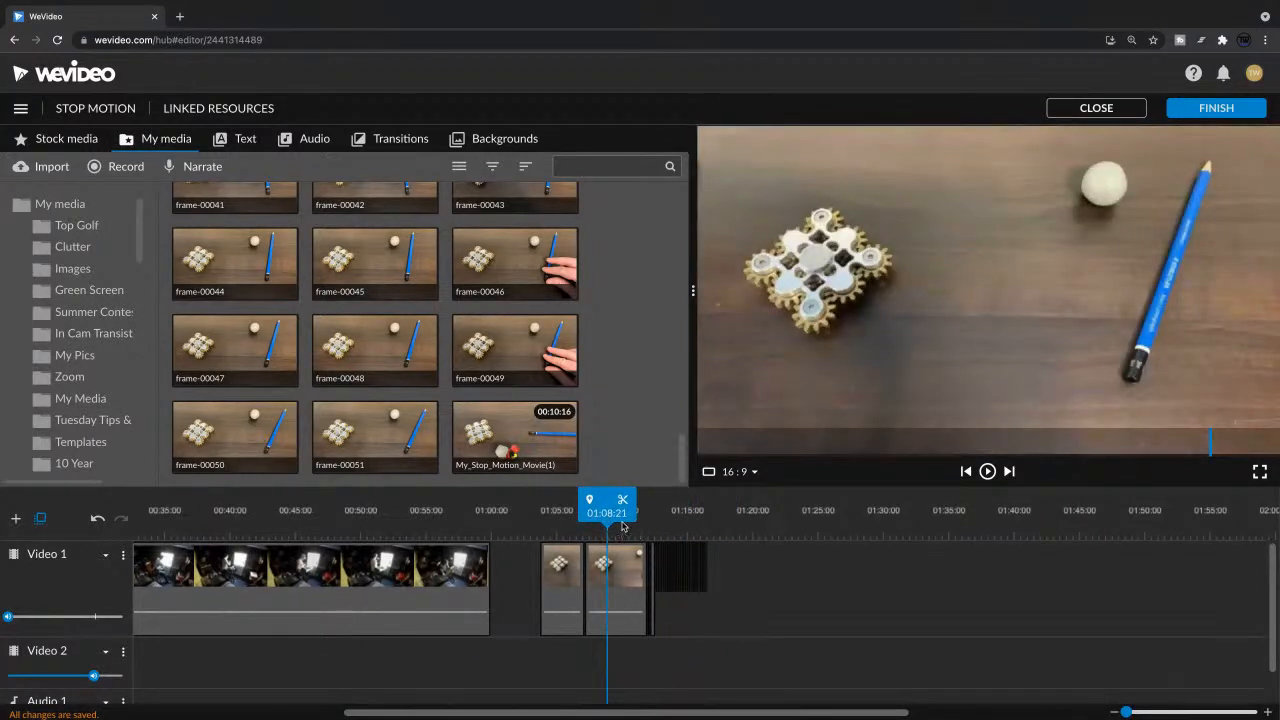
pyautogui.press('space')
pyautogui.press('space')
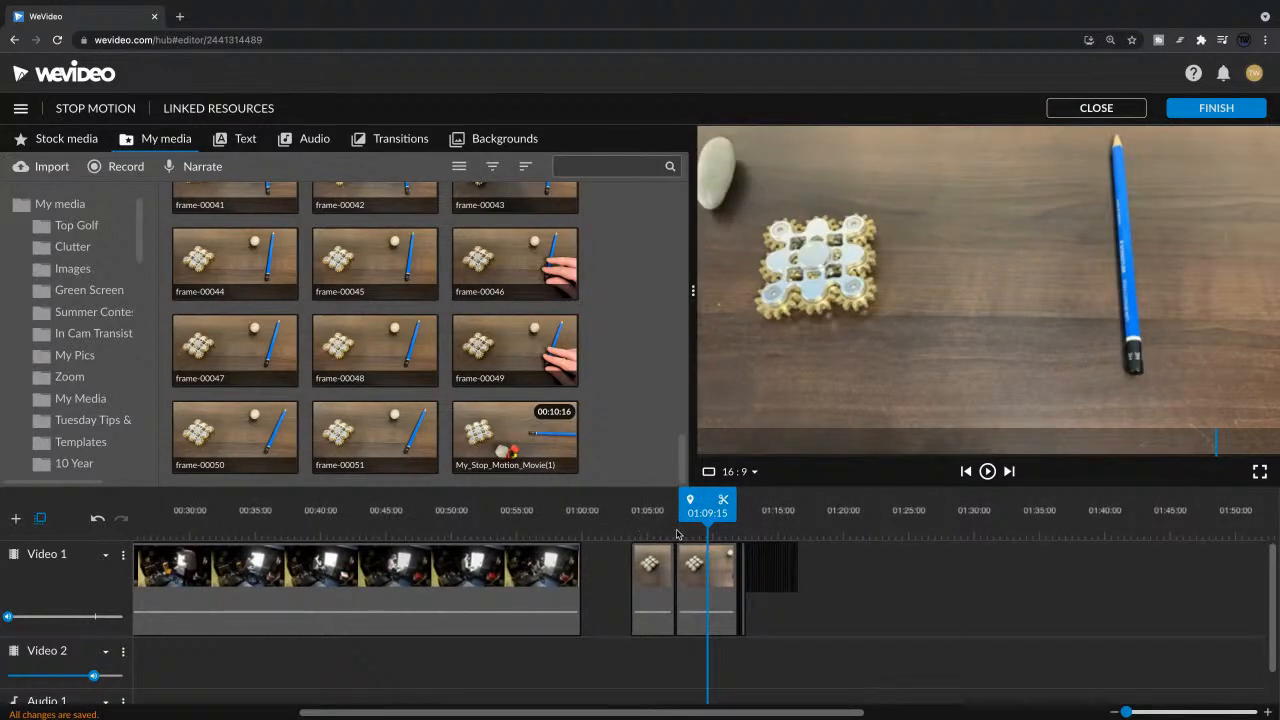
pyautogui.moveTo(703, 512); pyautogui.dragTo(709, 511)
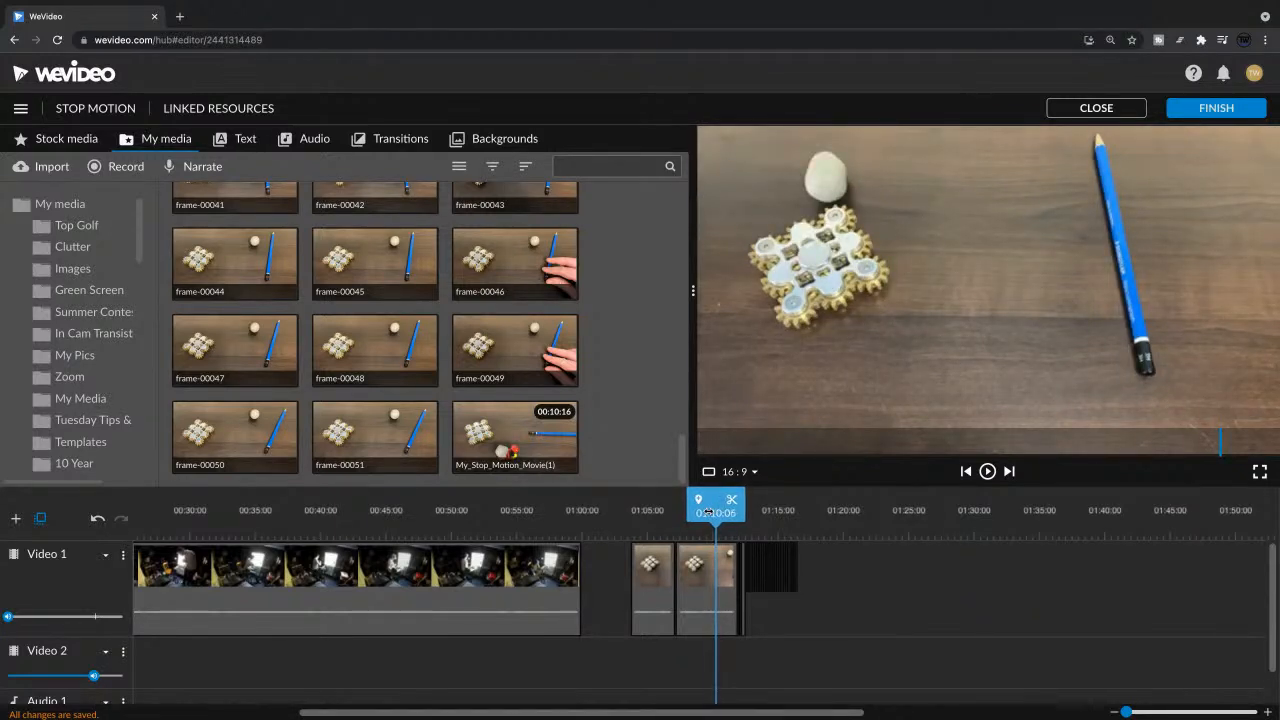
pyautogui.moveTo(708, 512); pyautogui.dragTo(652, 513)
pyautogui.press('space')
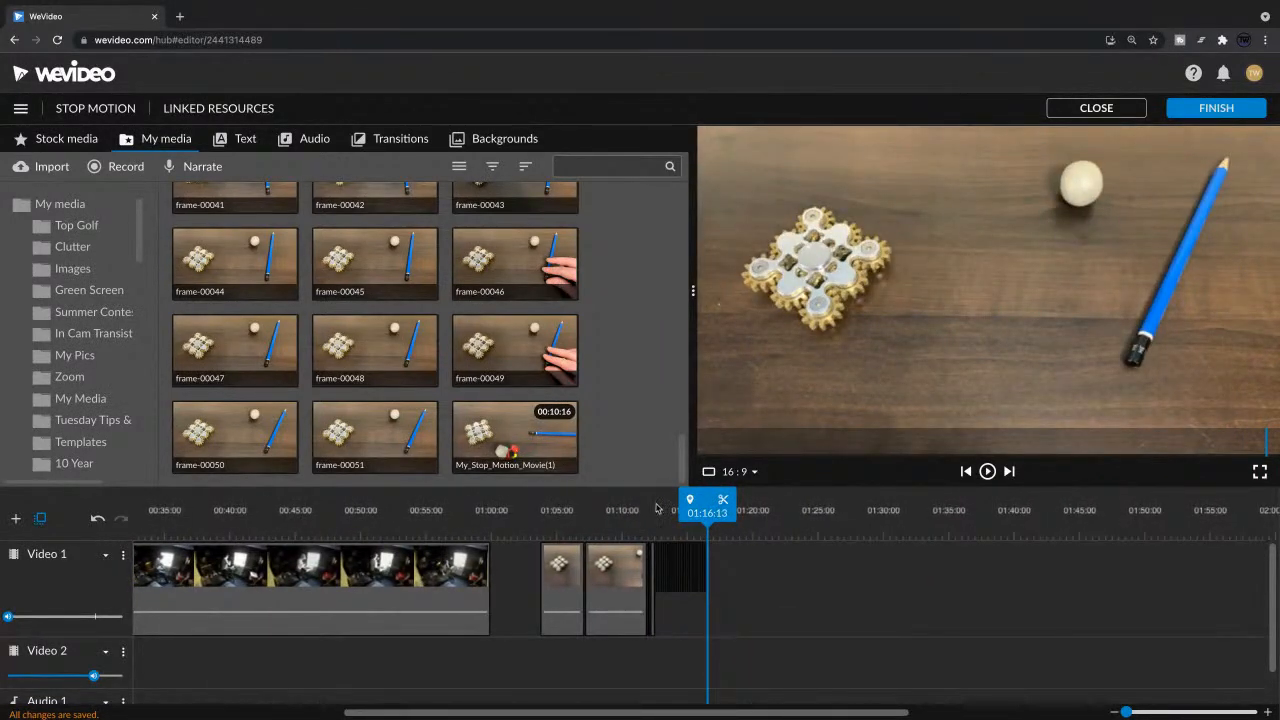
# Step: Replay the stop-motion section through the still-frame sequence, then return the playhead to the beginning of the timeline
pyautogui.click(609, 529)
pyautogui.click(565, 526)
pyautogui.press('space')
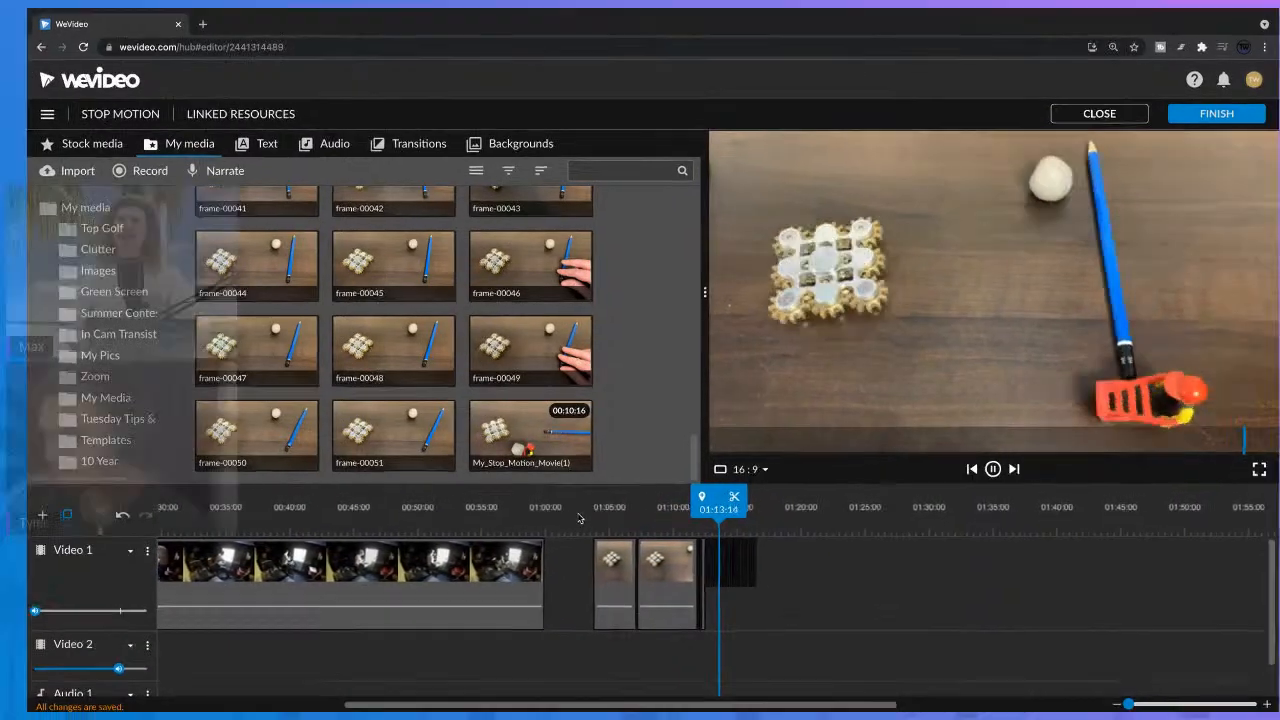
pyautogui.press('space')
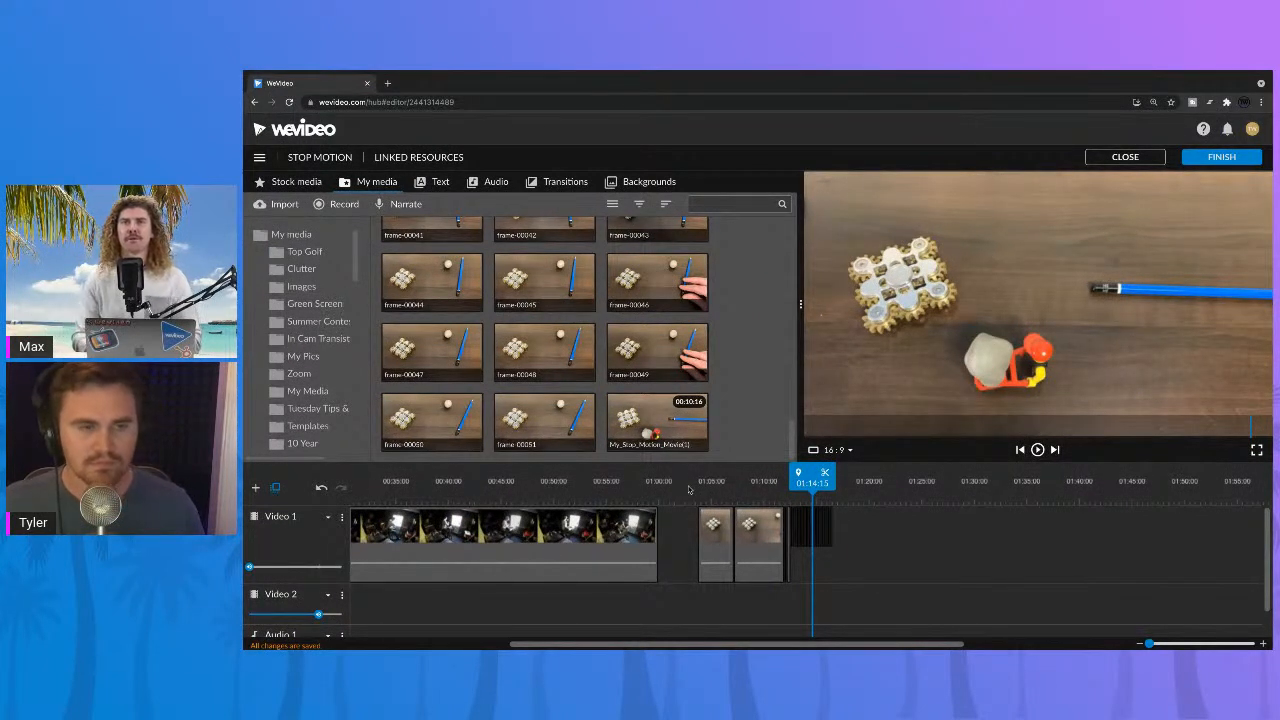
pyautogui.moveTo(683, 483); pyautogui.dragTo(337, 503)
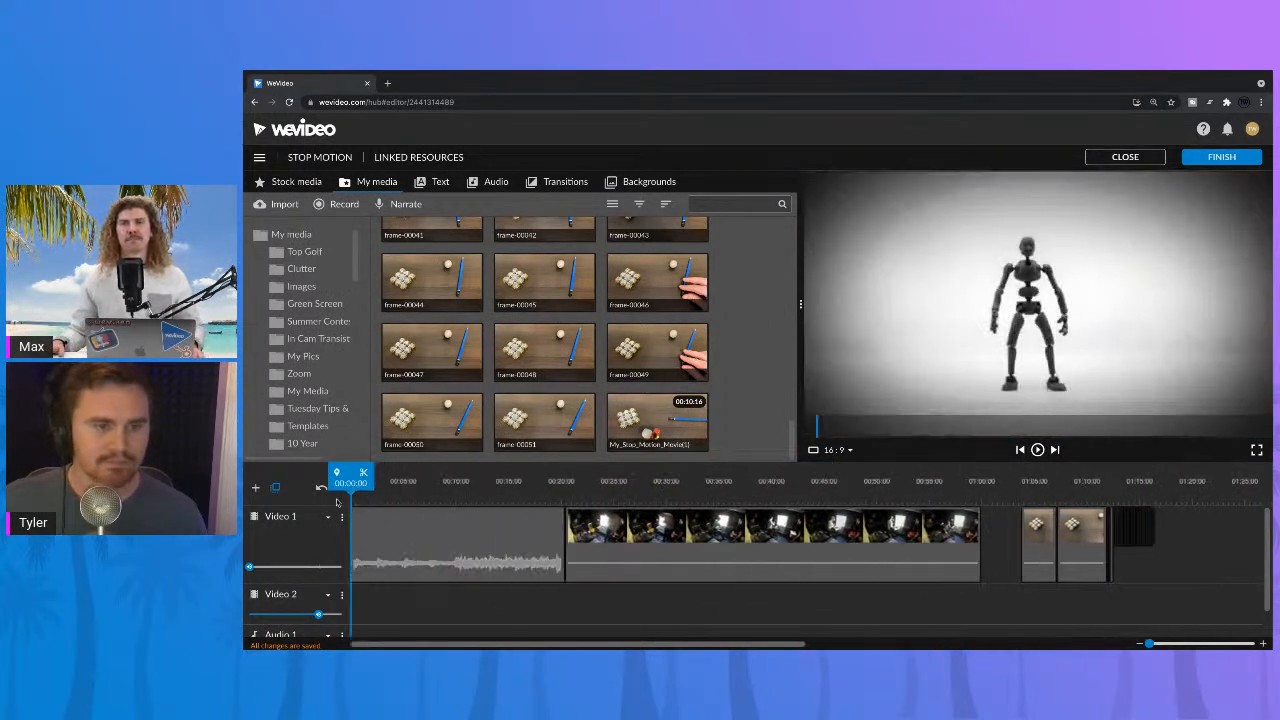
# Step: Step a few frames into the first short stop-motion clip and play on into the still-frame sequence
pyautogui.click(464, 498)
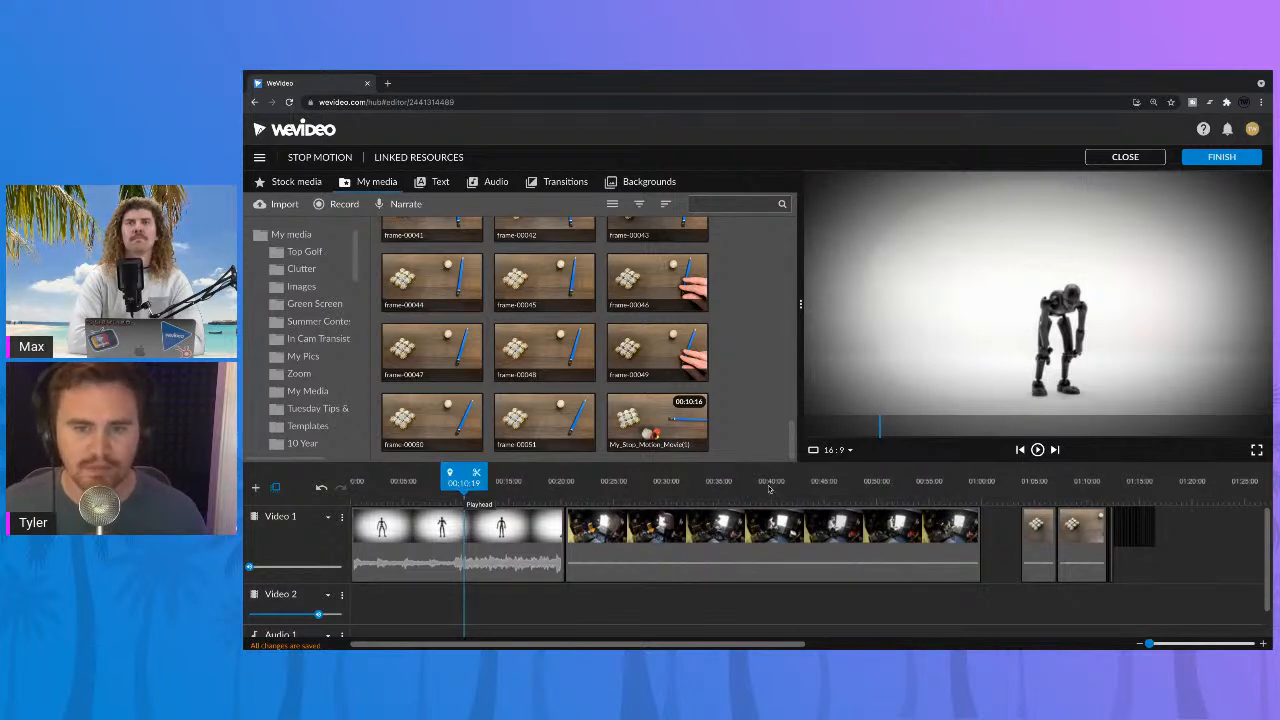
pyautogui.click(1028, 486)
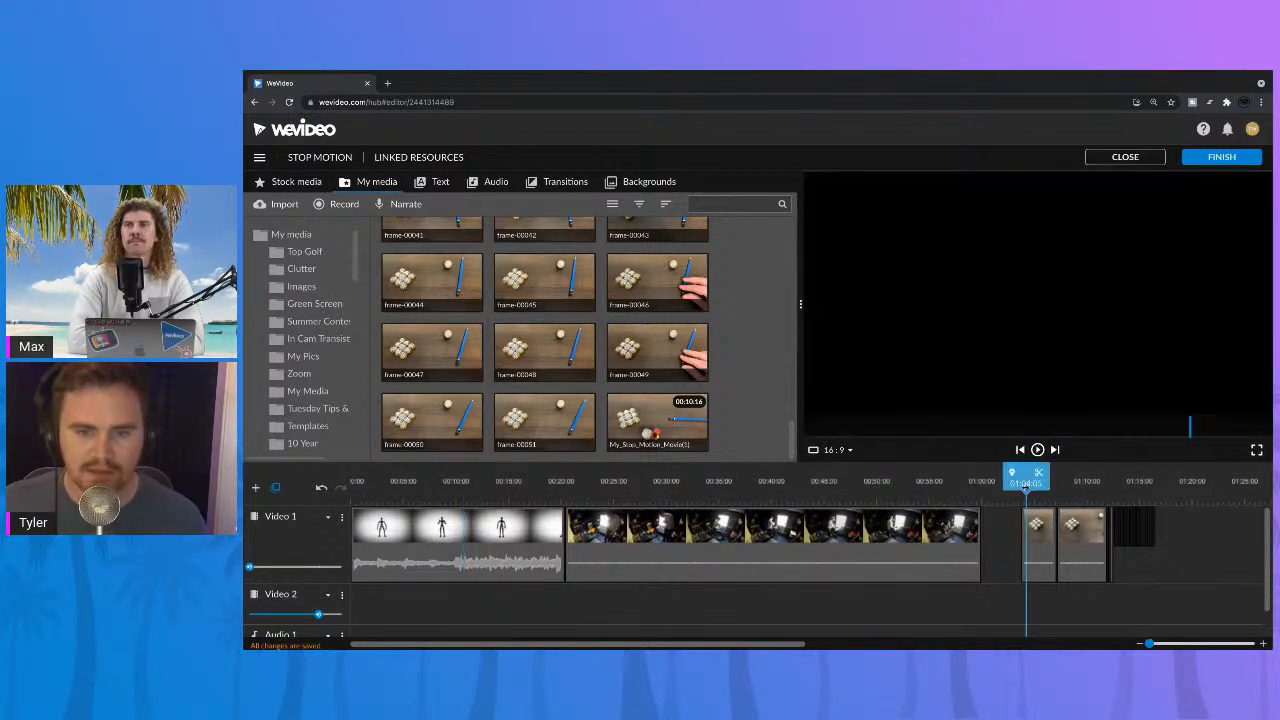
pyautogui.press('Right')
pyautogui.press('Right')
pyautogui.press('Right')
pyautogui.press('Right')
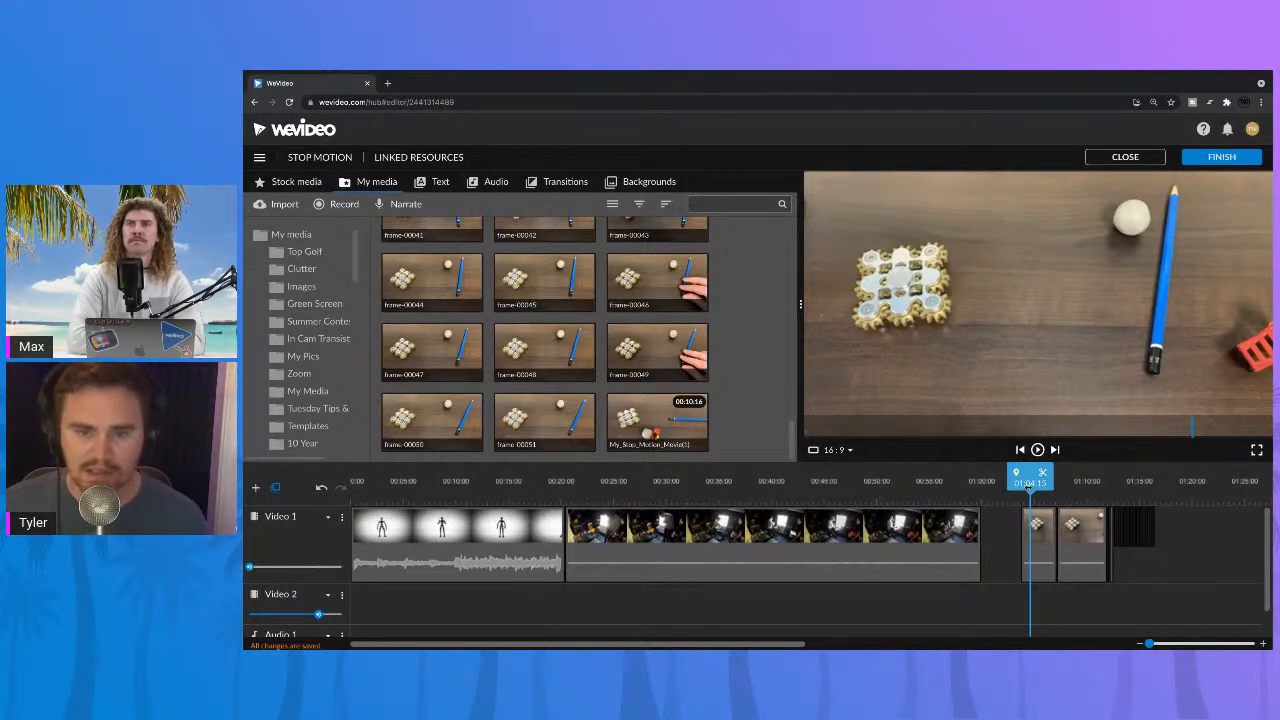
pyautogui.press('space')
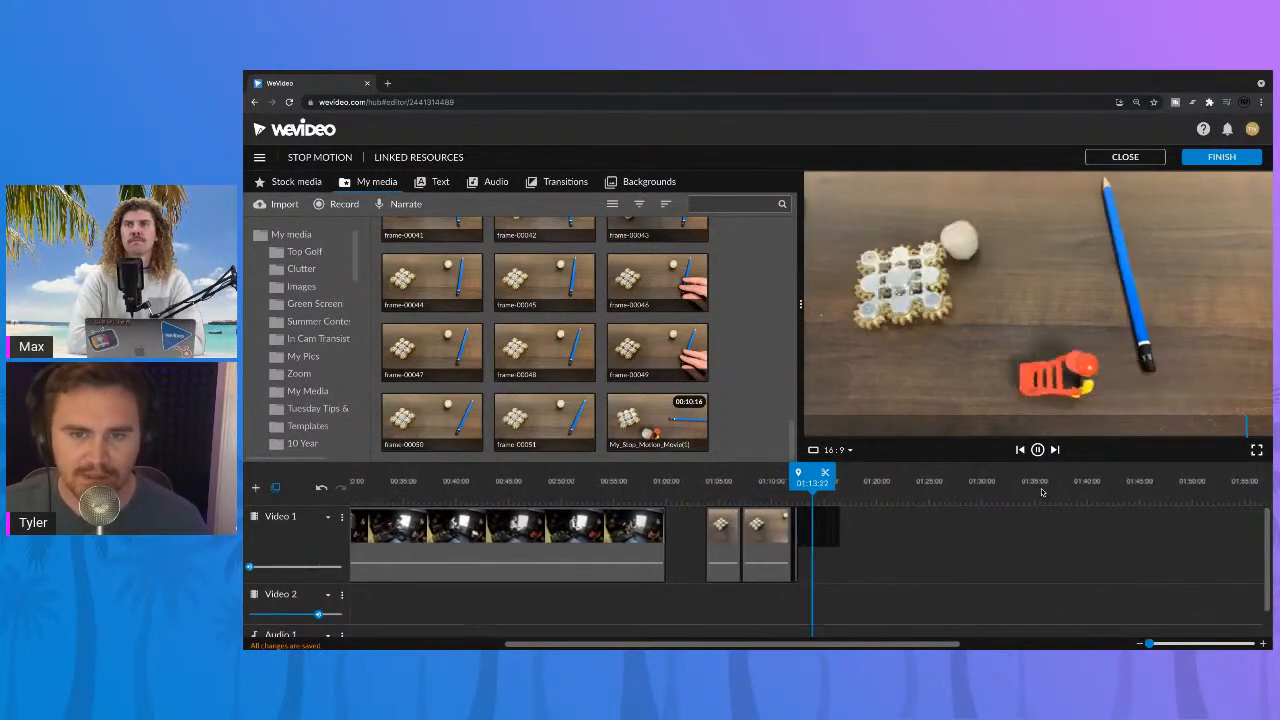
pyautogui.press('space')
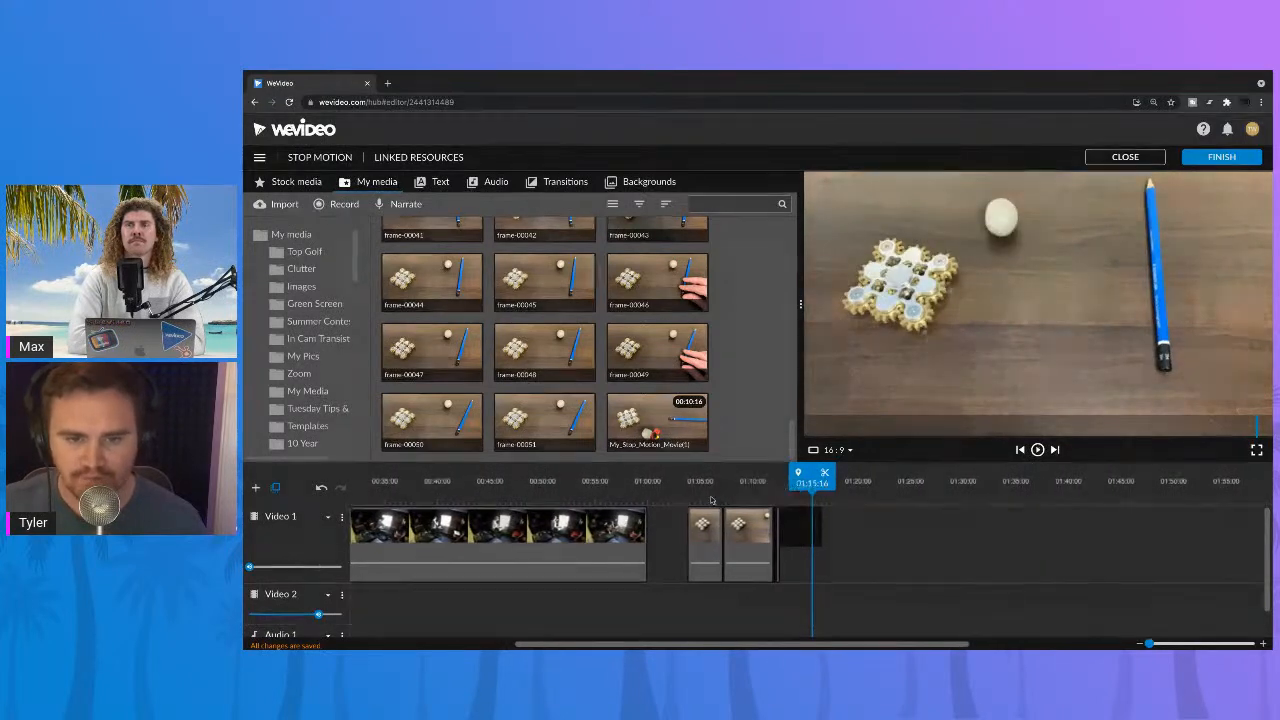
# Step: Compare the first short stop-motion clip with the start of the still-frame sequence by replaying that section
pyautogui.click(701, 487)
pyautogui.press('space')
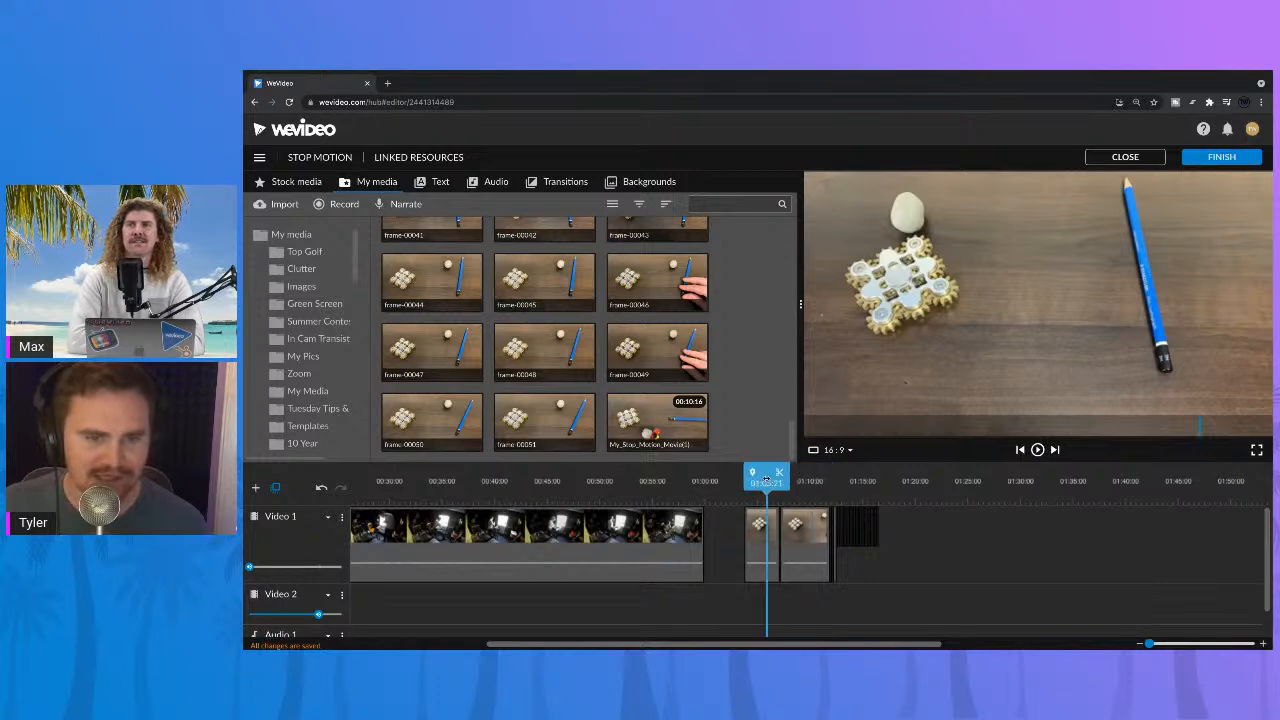
pyautogui.click(766, 481)
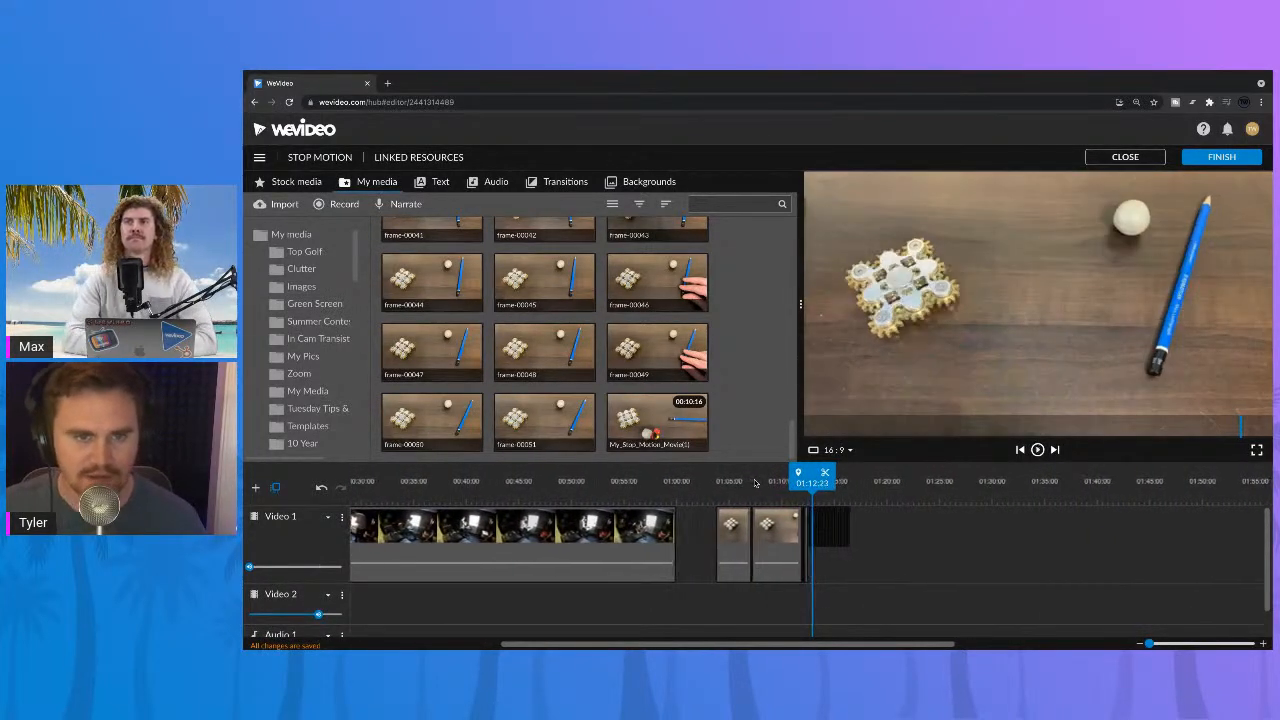
# Step: Examine frame-00049, frame-00046 and frame-00045 in the media library, then browse back to the earlier frames
pyautogui.scroll(1, 686, 306)
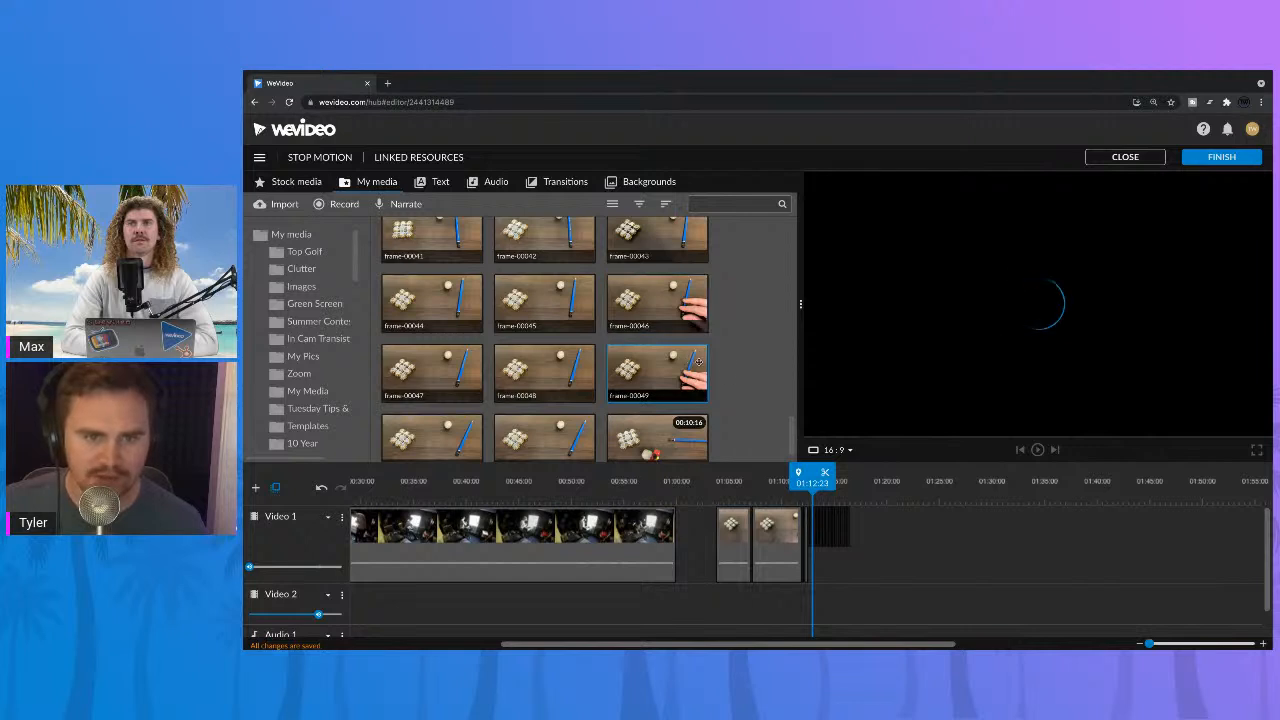
pyautogui.click(682, 312)
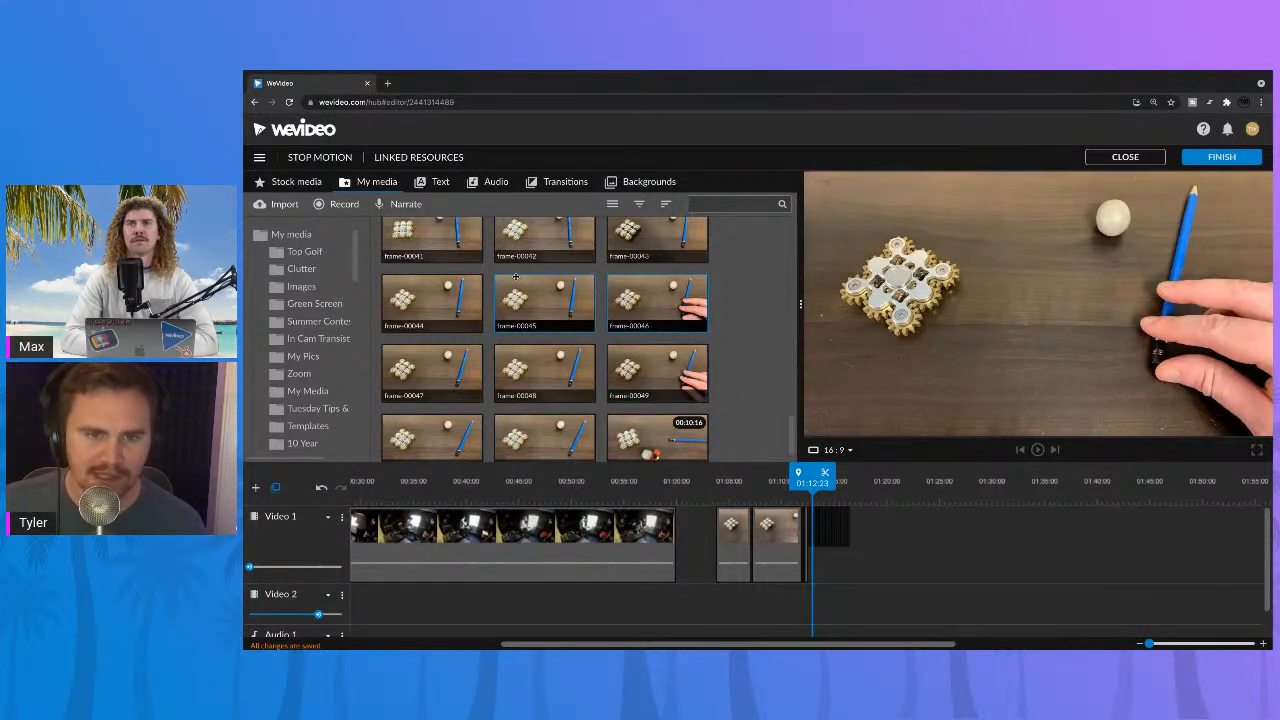
pyautogui.click(570, 306)
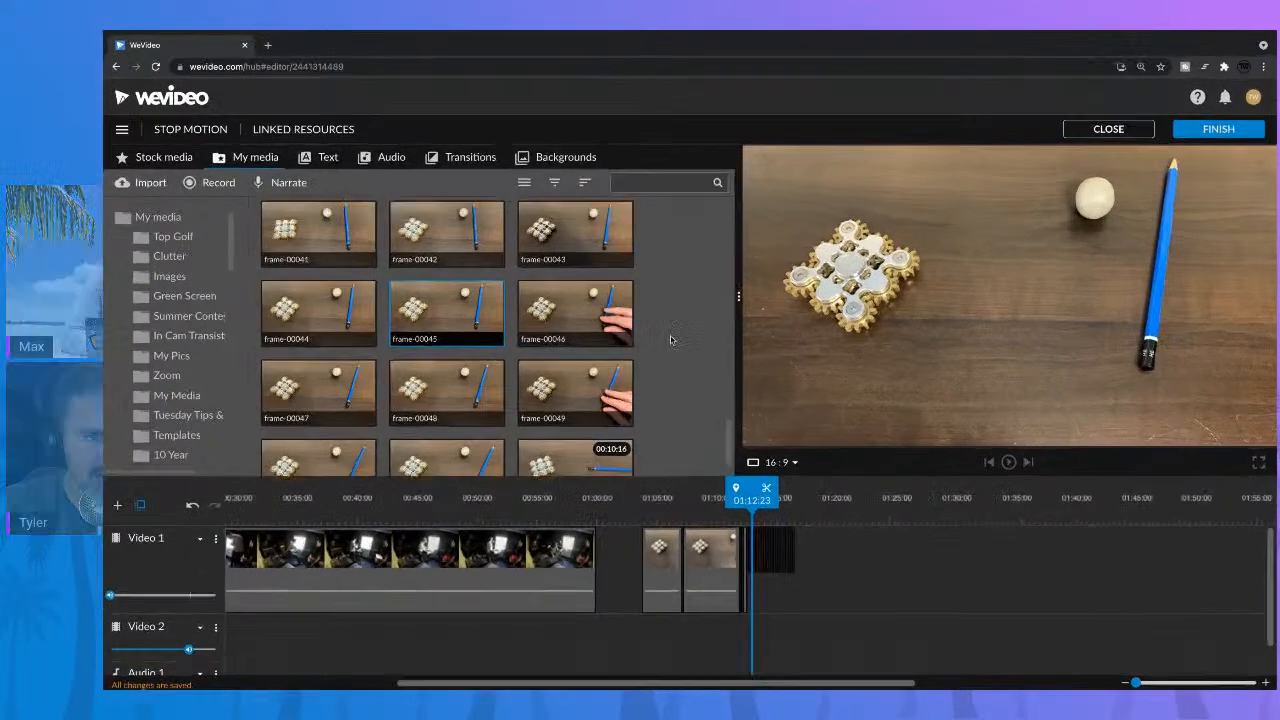
pyautogui.scroll(5, 740, 380)
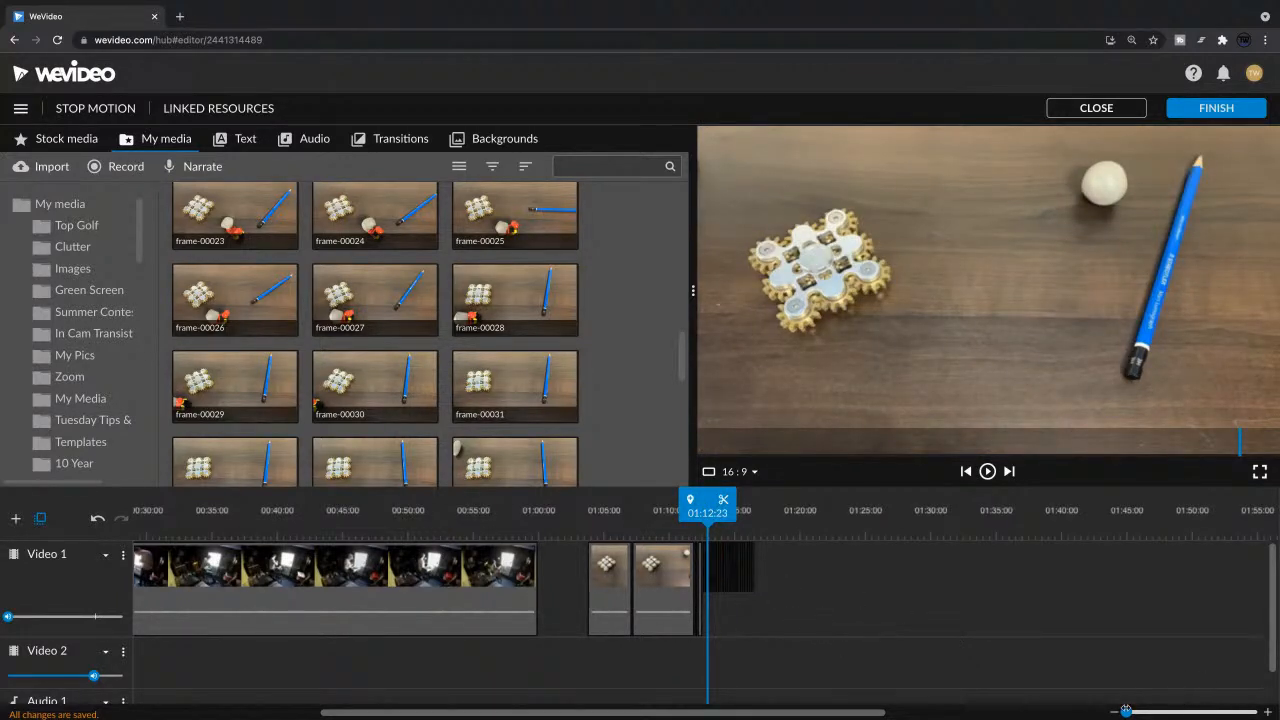
# Step: Delete the sequence of still frames after the stop-motion clips at the end of Video 1
pyautogui.scroll(3, 640, 572)
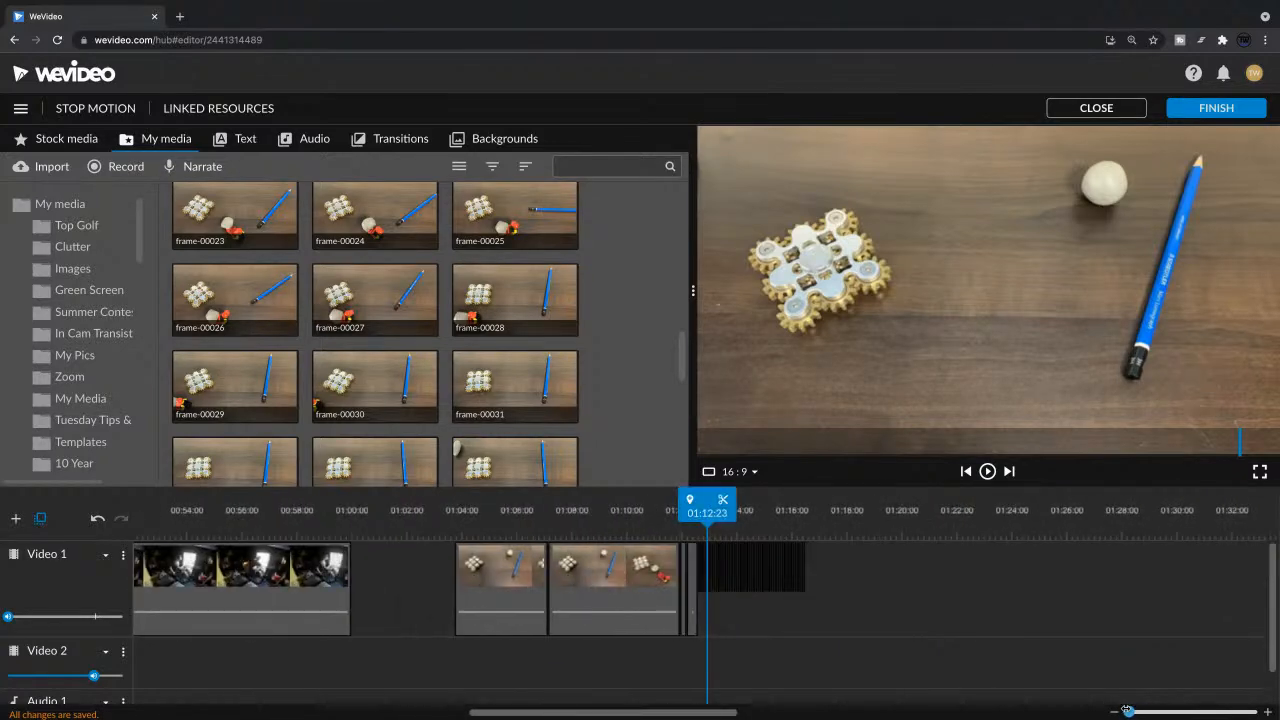
pyautogui.moveTo(868, 572); pyautogui.dragTo(704, 562)
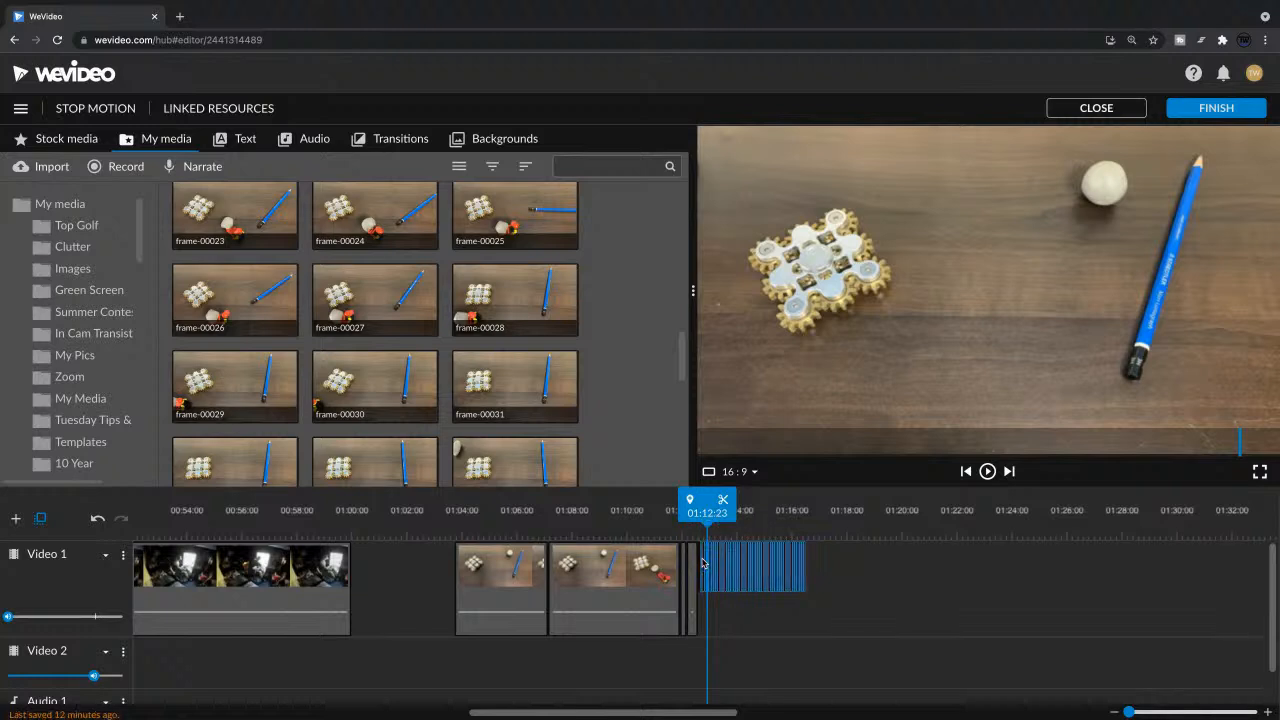
pyautogui.press('Delete')
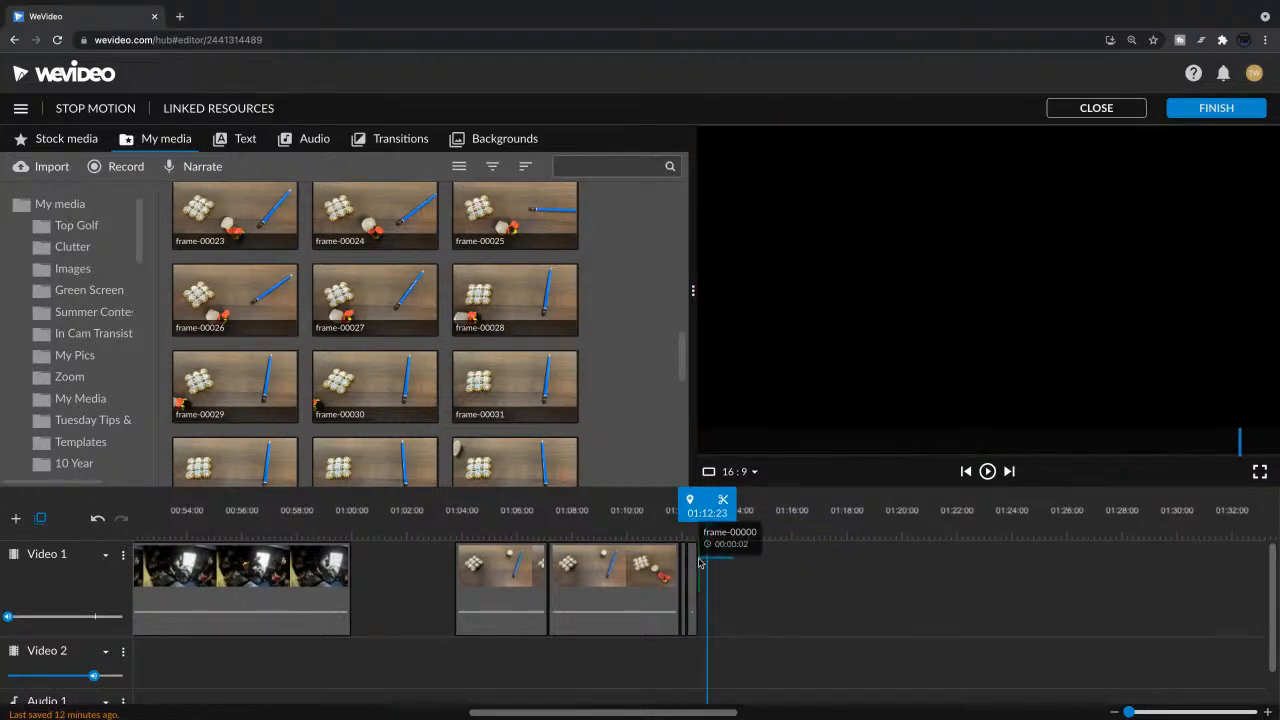
# Step: Delete the long behind-the-scenes clip and the opening mannequin clip from Video 1
pyautogui.moveTo(706, 512); pyautogui.dragTo(3, 558)
pyautogui.click(486, 606)
pyautogui.press('Delete')
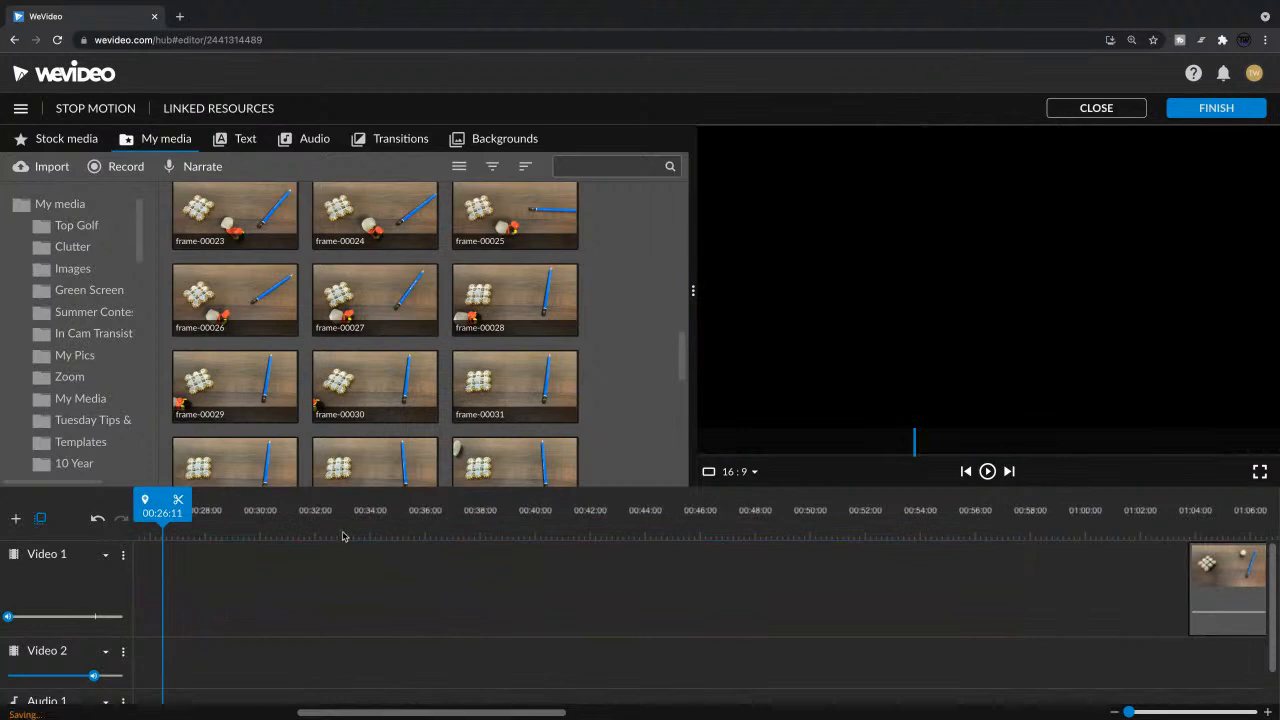
pyautogui.hotkey('ctrl', 'z')
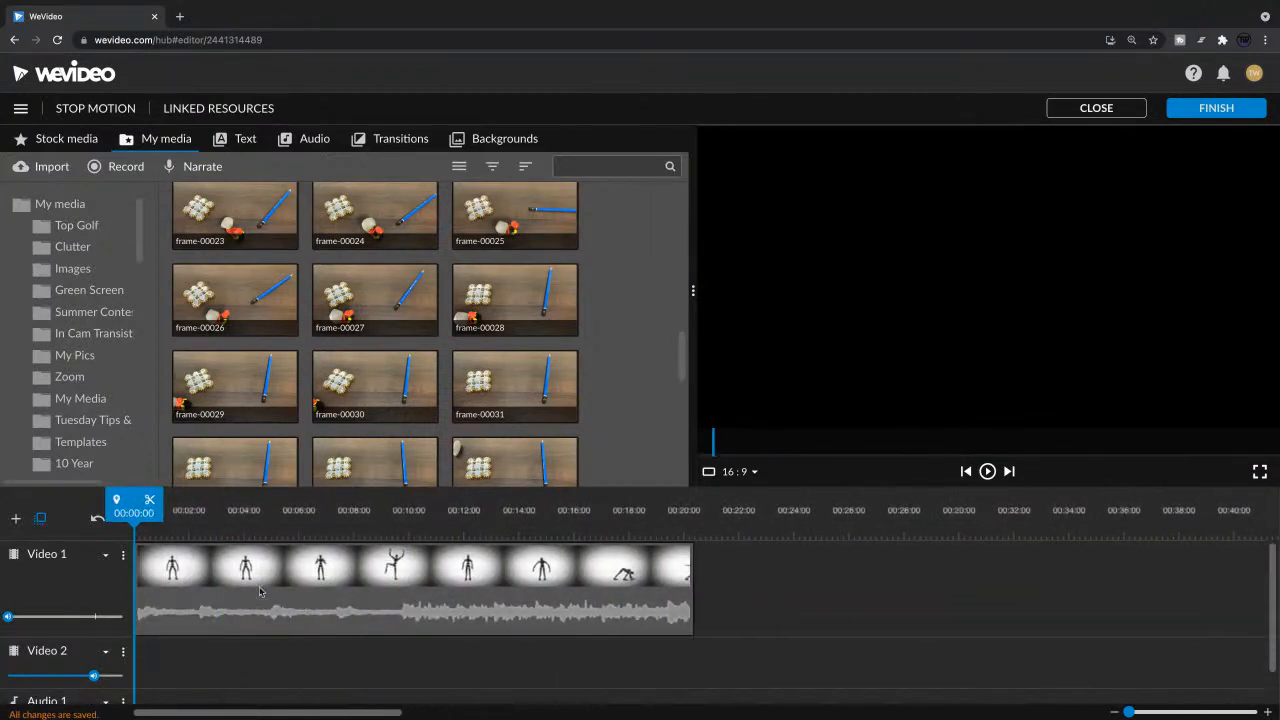
pyautogui.click(430, 580)
pyautogui.press('Delete')
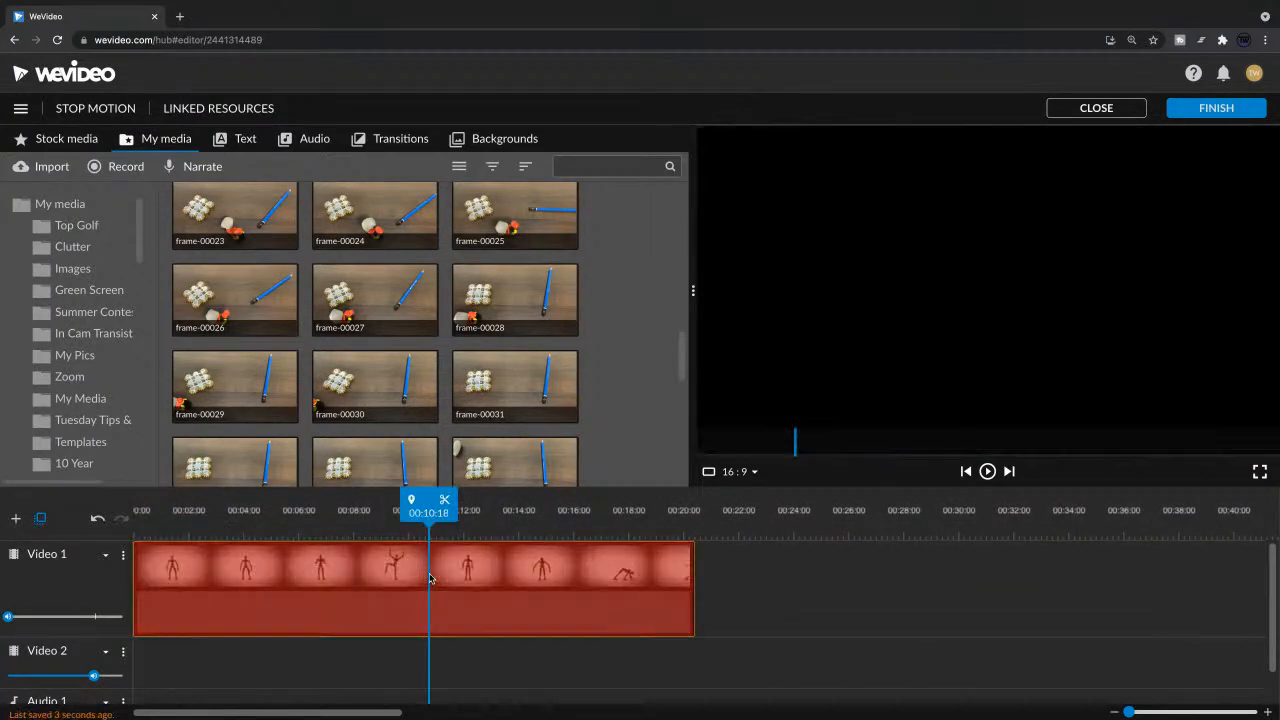
# Step: Fit the remaining clips in the timeline view and place the playhead on the first stop-motion clip at 01:04:24
pyautogui.scroll(2, 602, 382)
pyautogui.scroll(2, 602, 385)
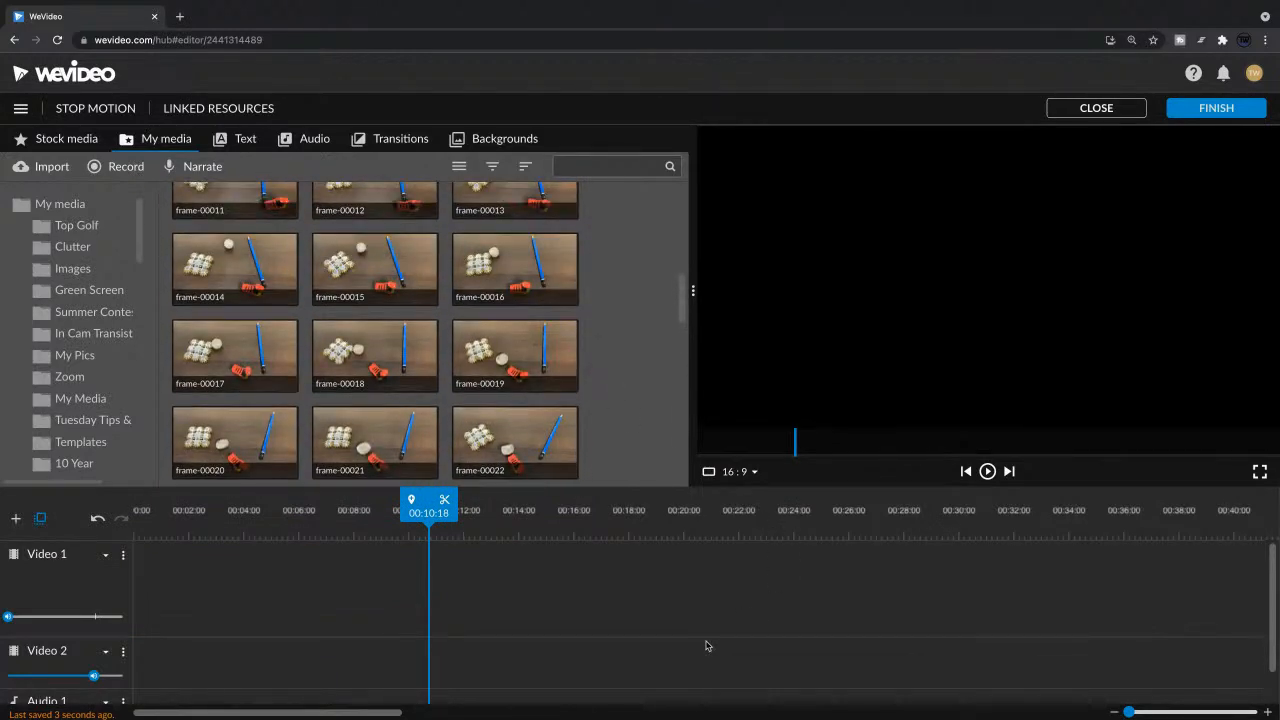
pyautogui.click(1130, 712)
pyautogui.moveTo(1130, 712); pyautogui.dragTo(1126, 712)
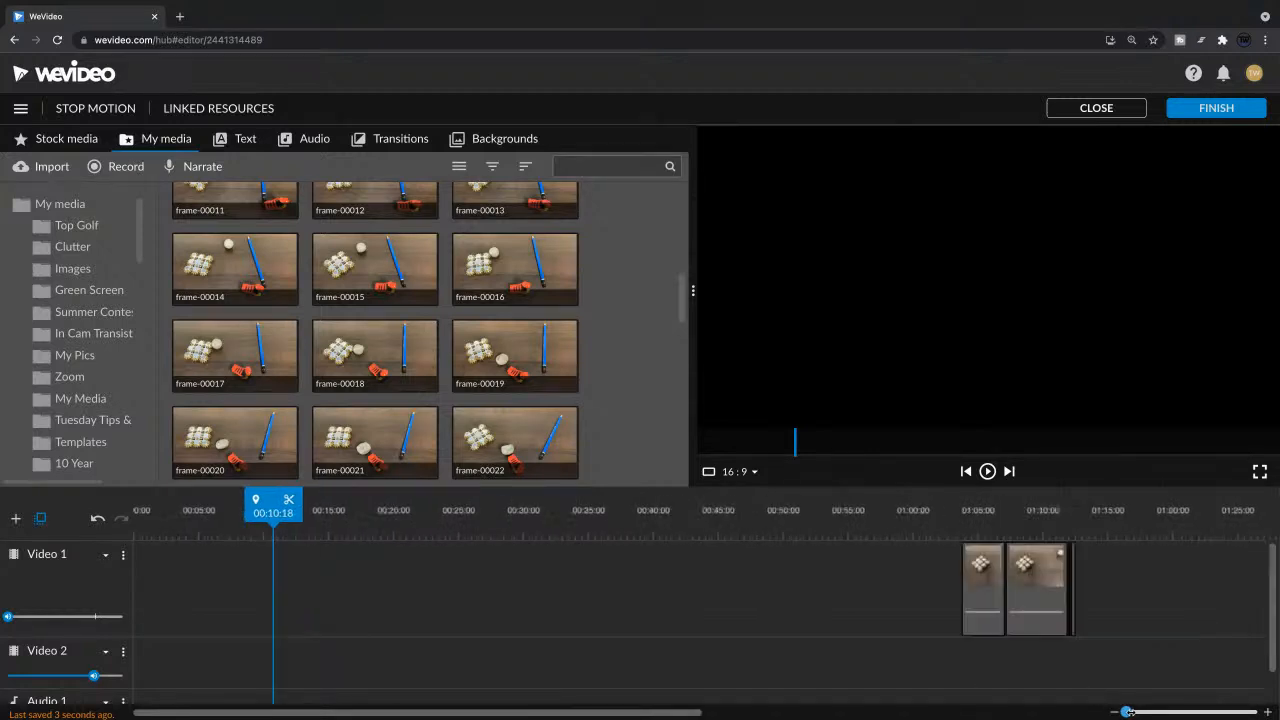
pyautogui.click(976, 512)
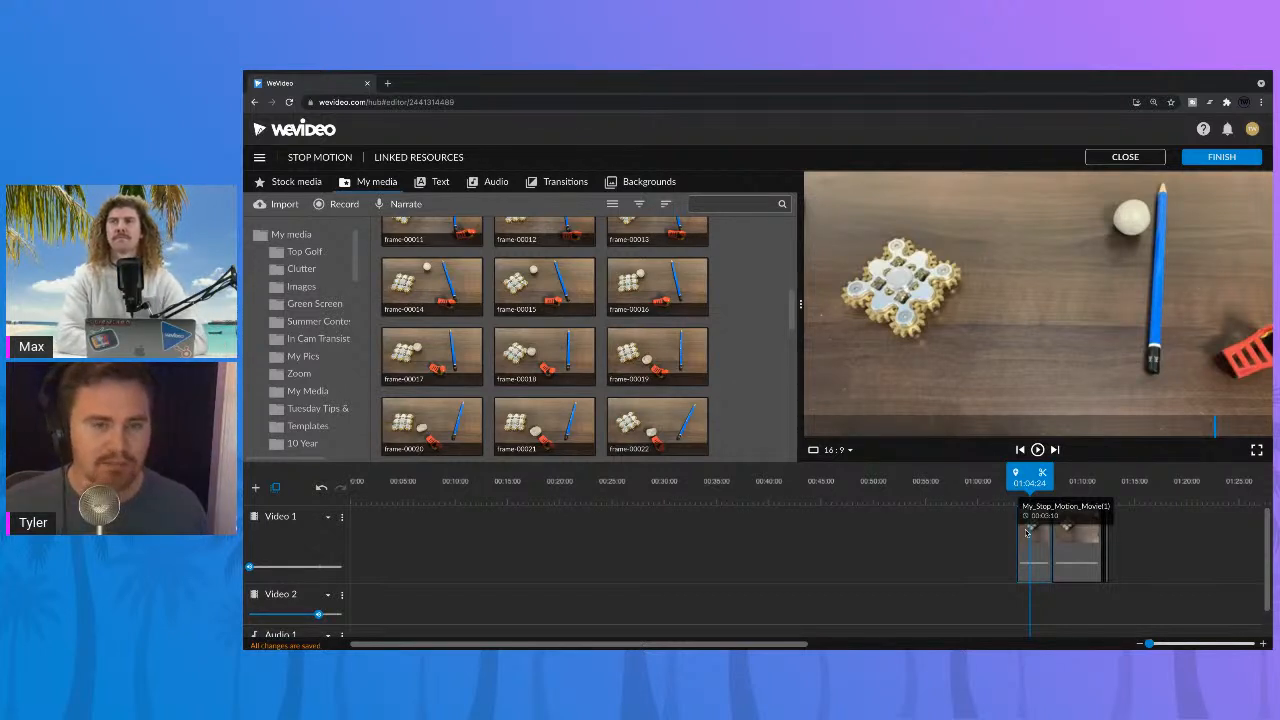
pyautogui.scroll(5, 660, 345)
pyautogui.scroll(-15, 600, 330)
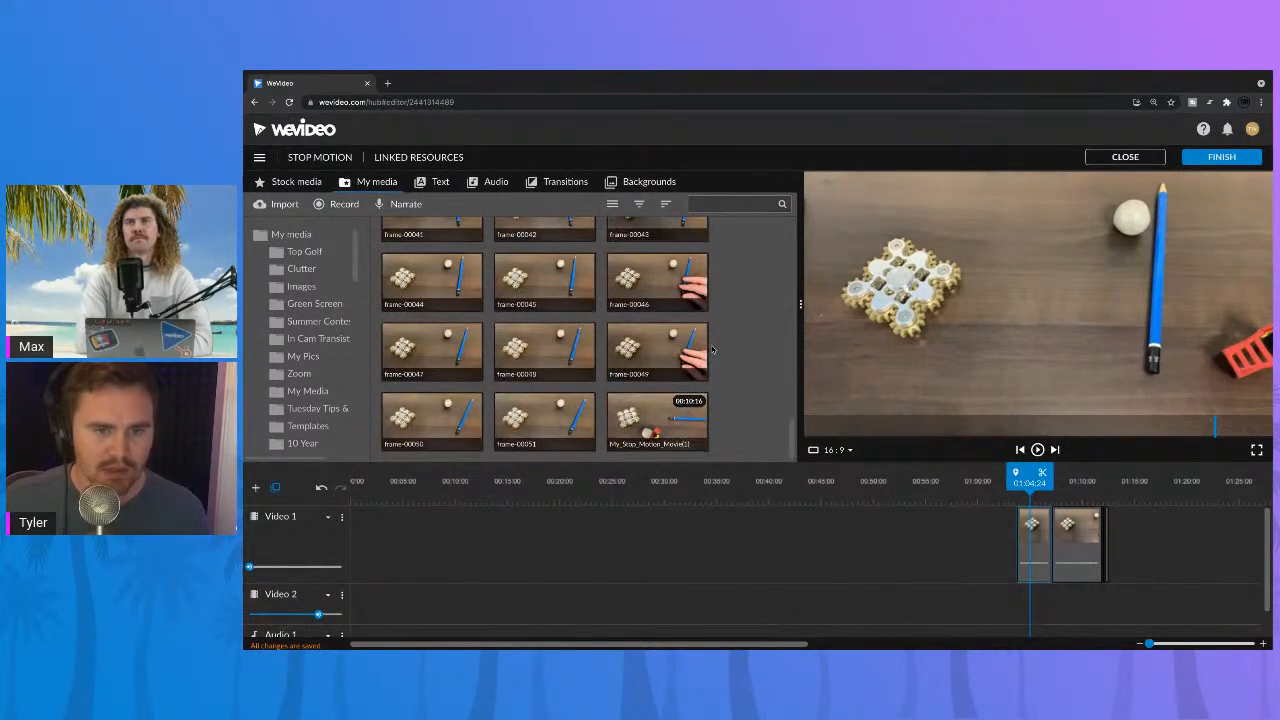
pyautogui.moveTo(753, 389); pyautogui.dragTo(441, 287)
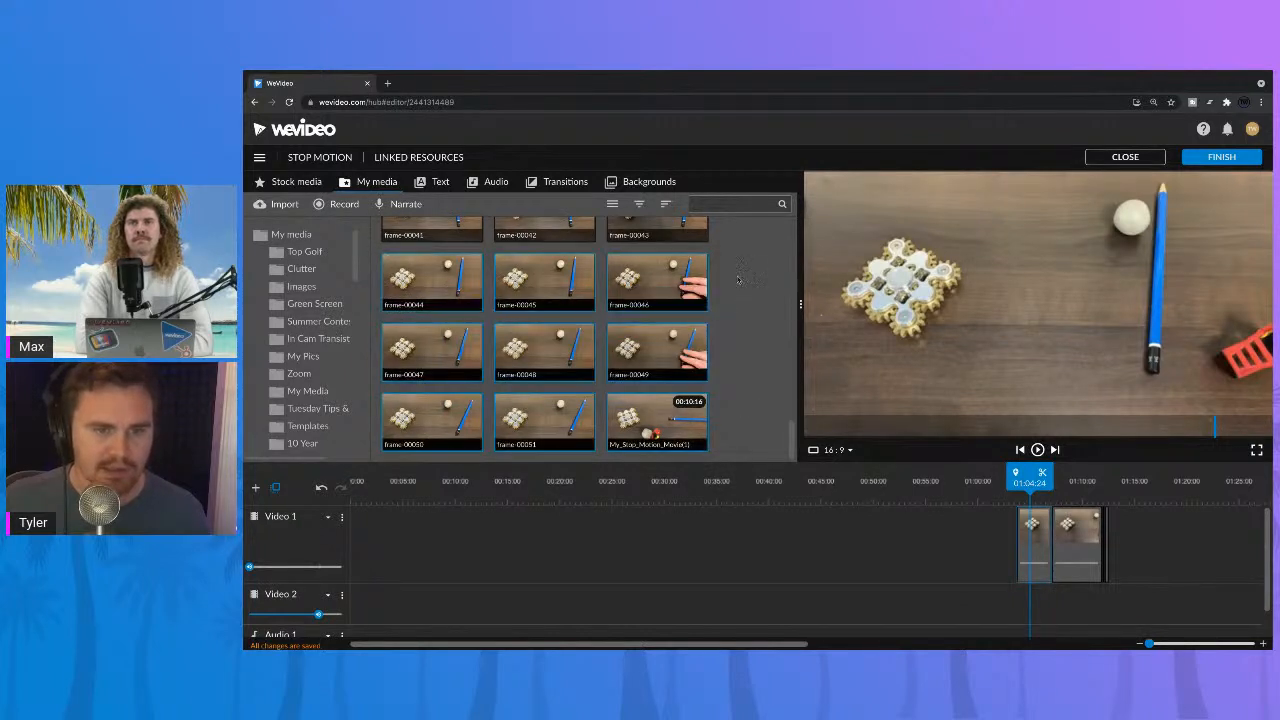
pyautogui.moveTo(738, 281); pyautogui.dragTo(421, 402)
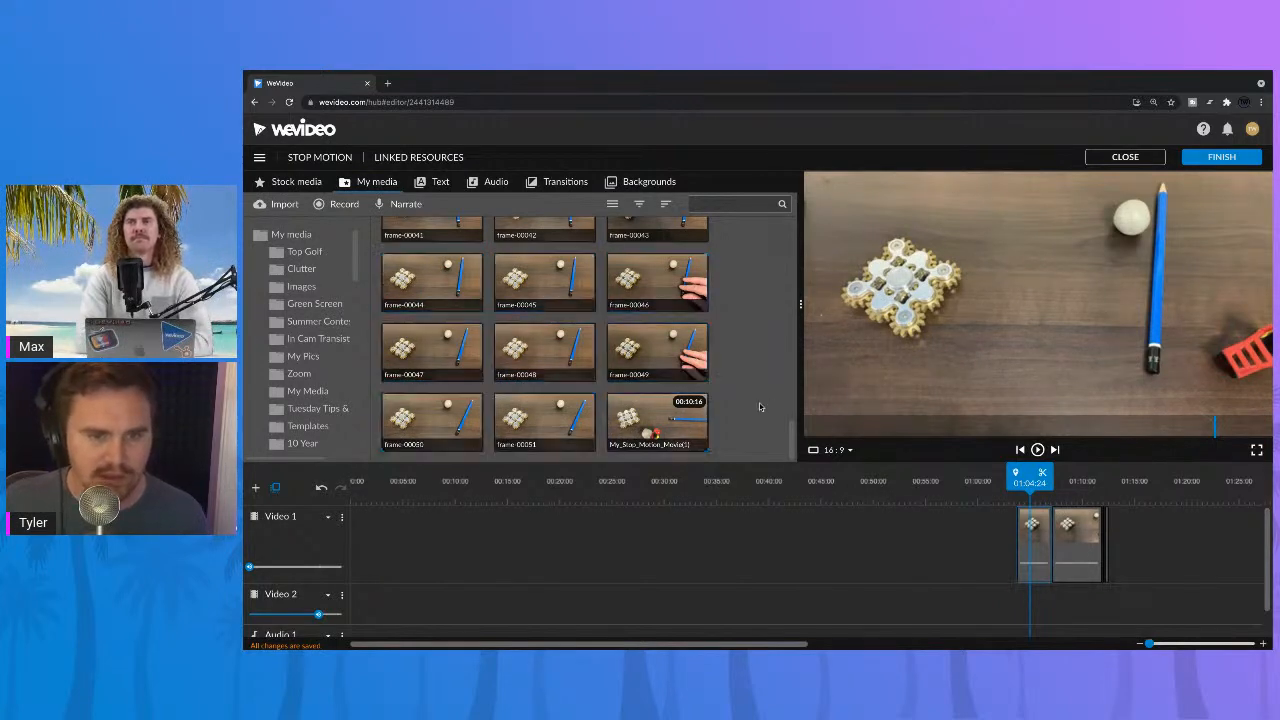
pyautogui.scroll(10, 746, 371)
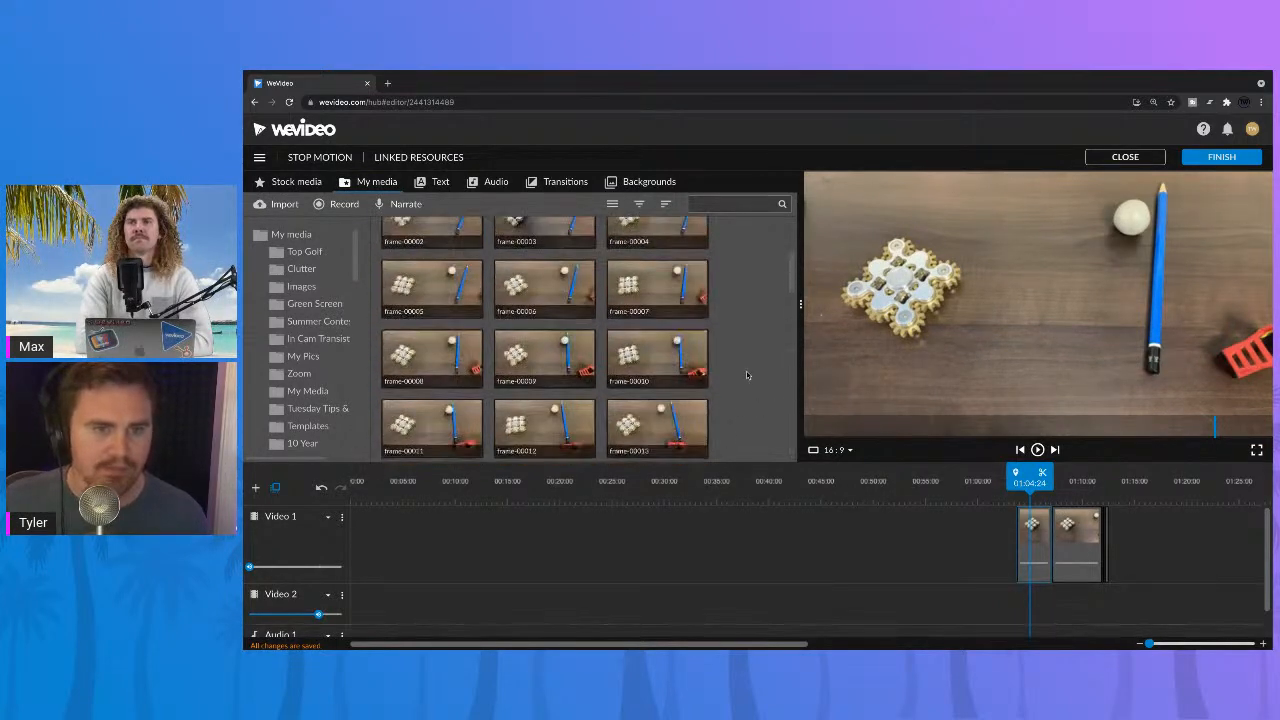
# Step: Try to select frame-00000 through frame-00051 in the media library and move them to the timeline
pyautogui.click(584, 345)
pyautogui.scroll(-3, 584, 345)
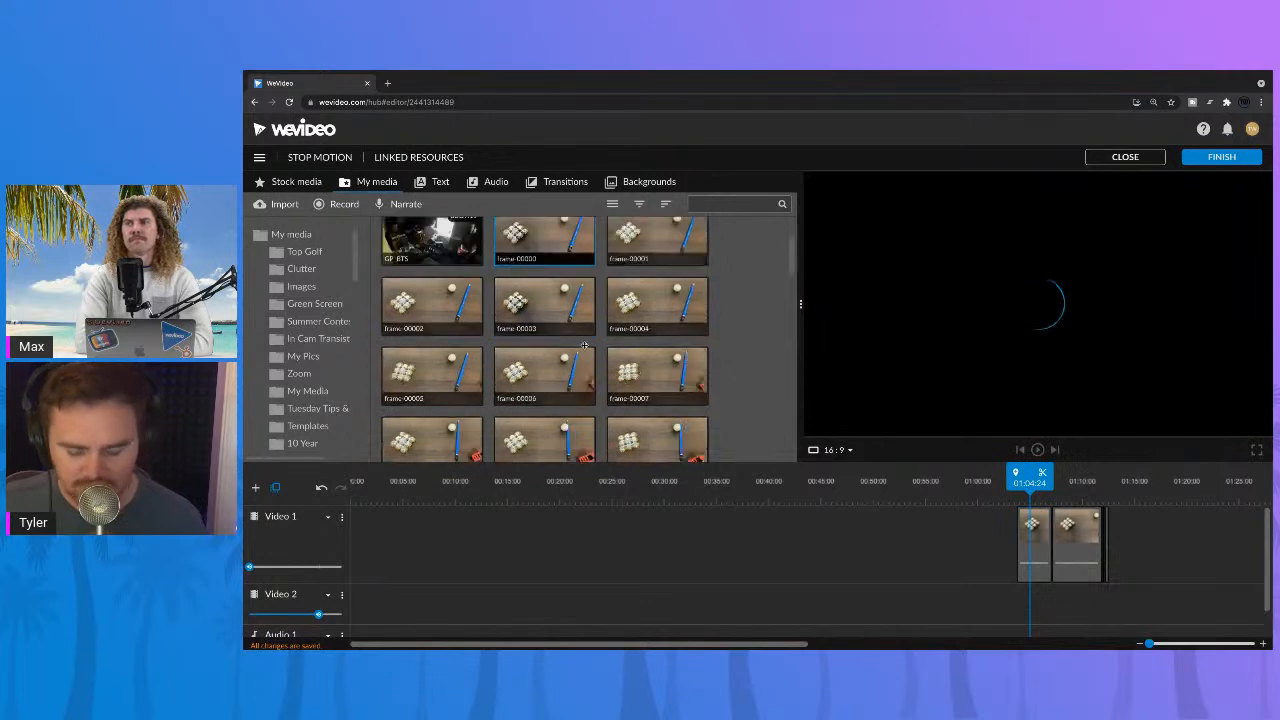
pyautogui.scroll(-10, 584, 345)
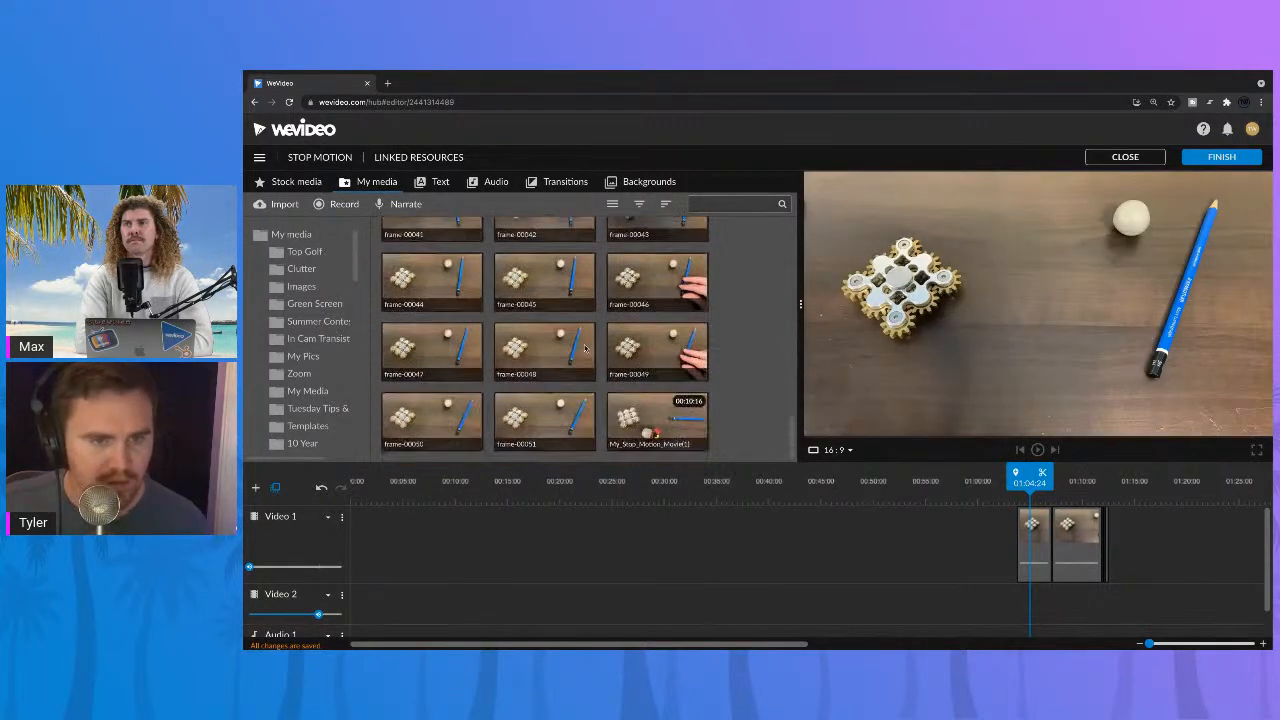
pyautogui.click(556, 414)
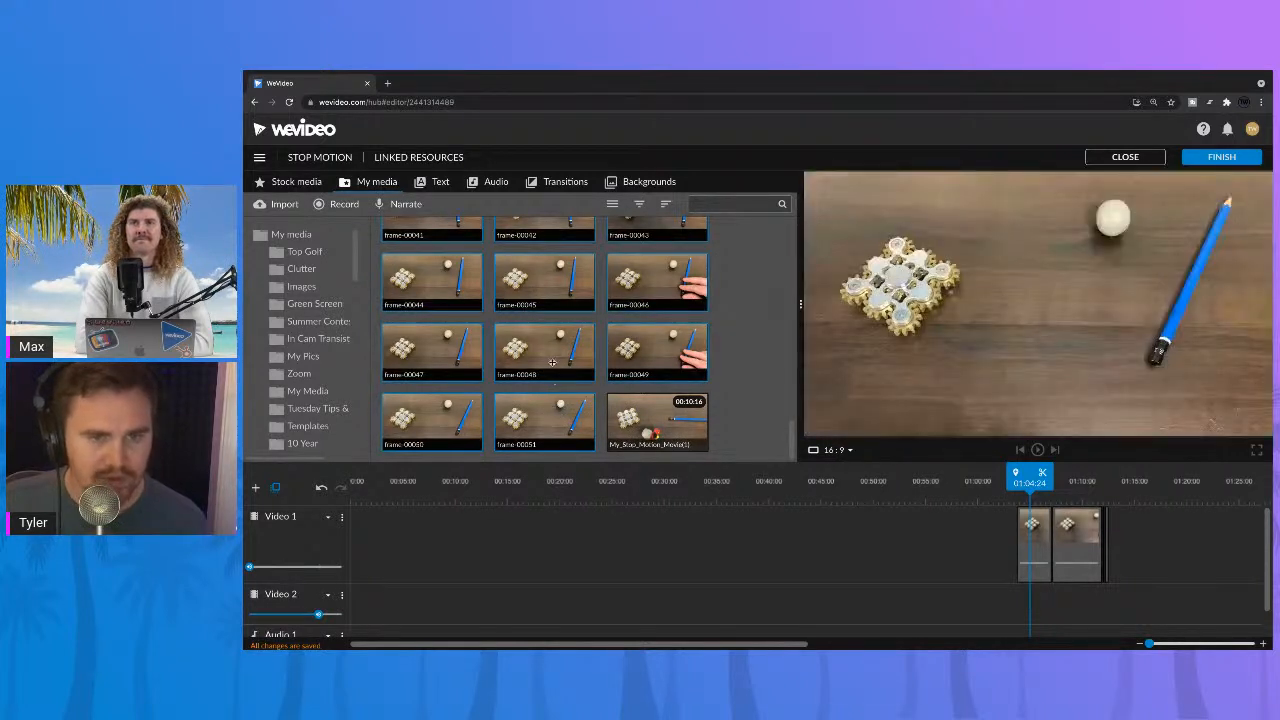
pyautogui.click(550, 355)
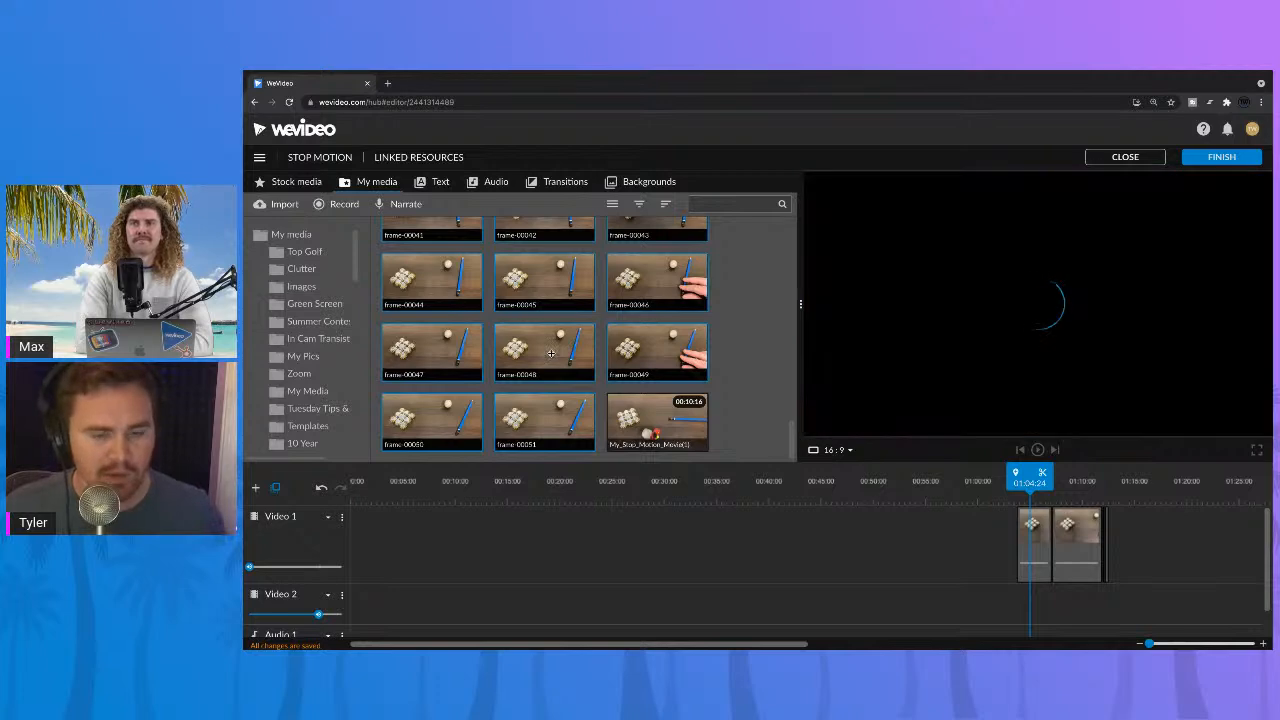
pyautogui.moveTo(550, 362); pyautogui.dragTo(447, 365)
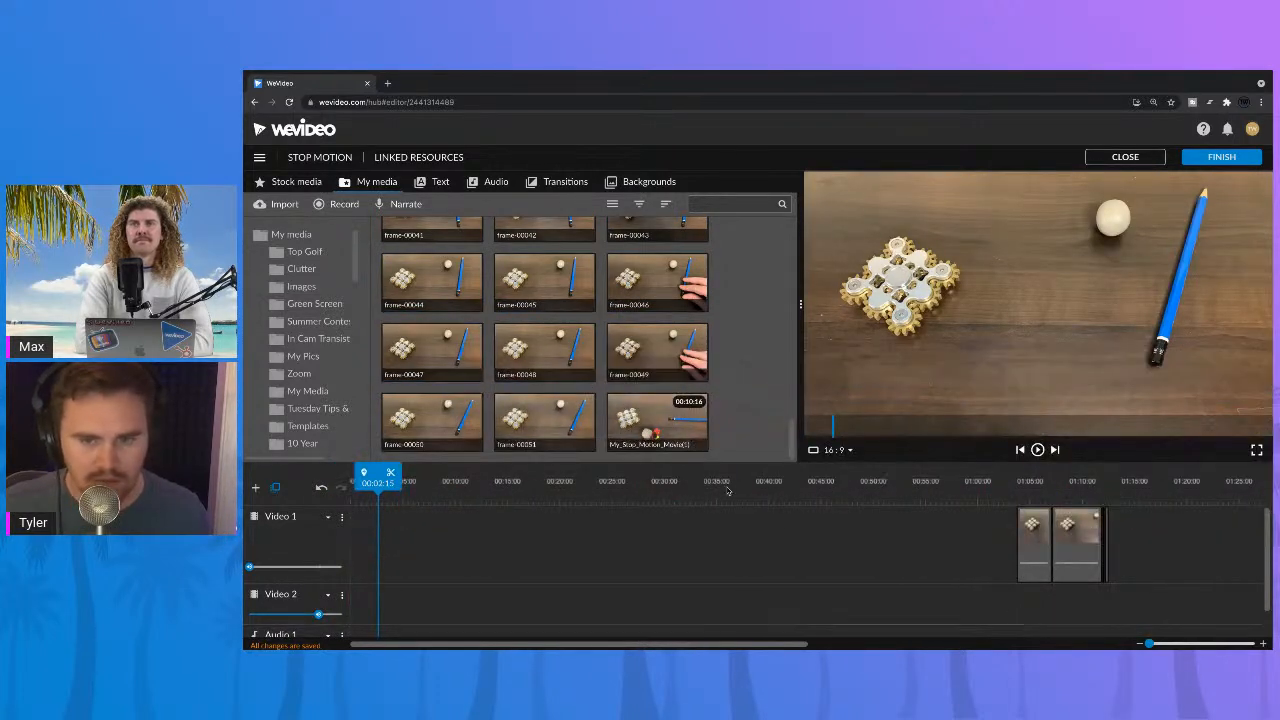
# Step: Delete all the remaining stop-motion clips from Video 1
pyautogui.moveTo(947, 523); pyautogui.dragTo(1137, 551)
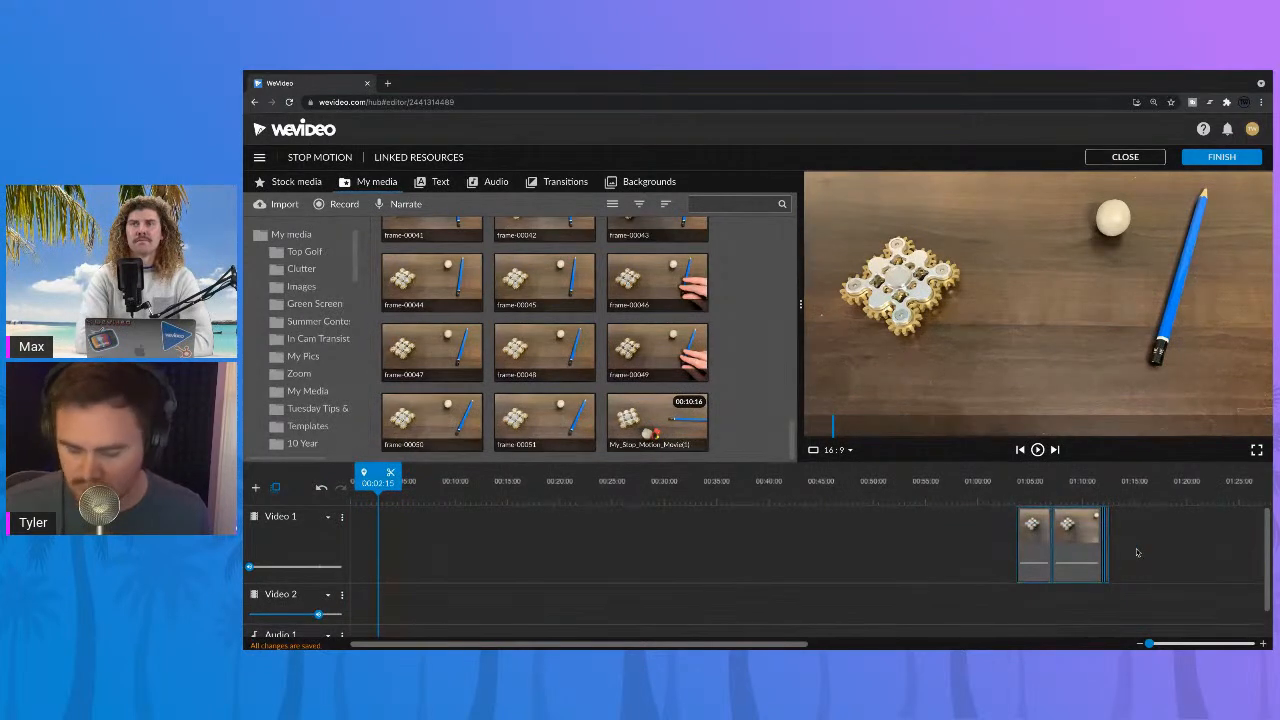
pyautogui.press('Delete')
# Step: Add the stills frame-00000 through frame-00051 from the media library to the beginning of Video 1
pyautogui.click(558, 410)
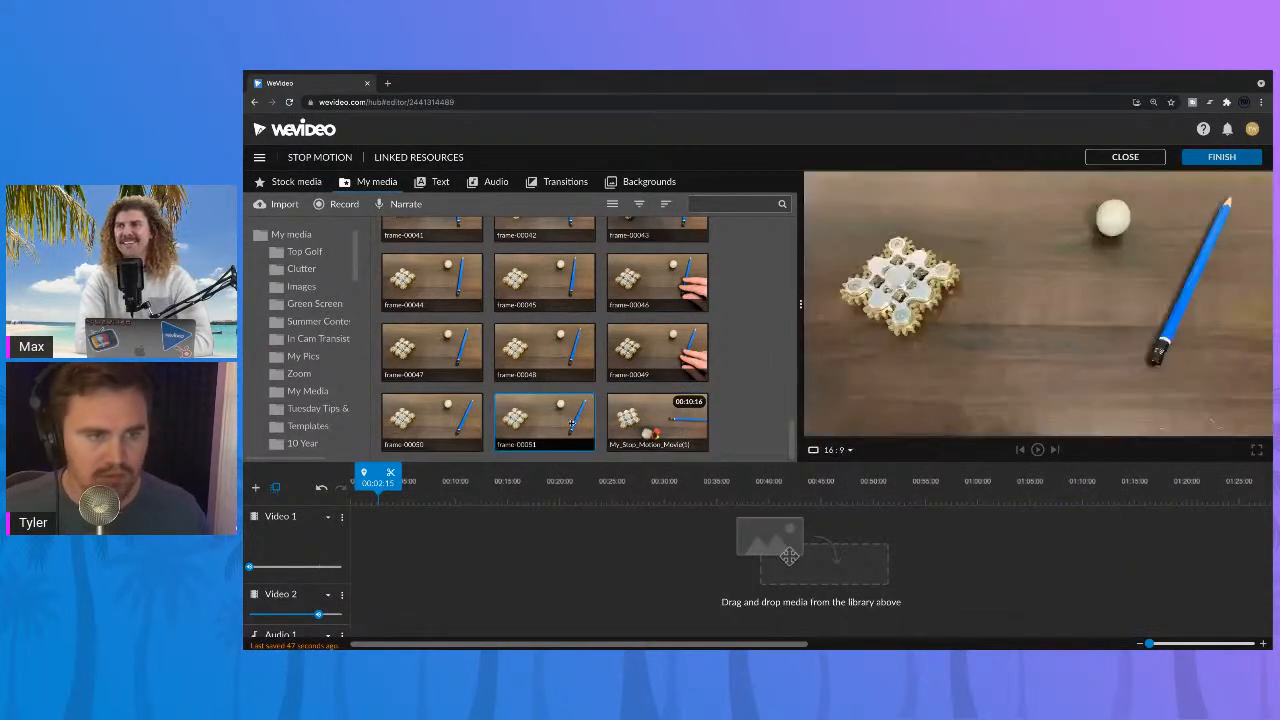
pyautogui.scroll(3, 560, 405)
pyautogui.scroll(8, 561, 405)
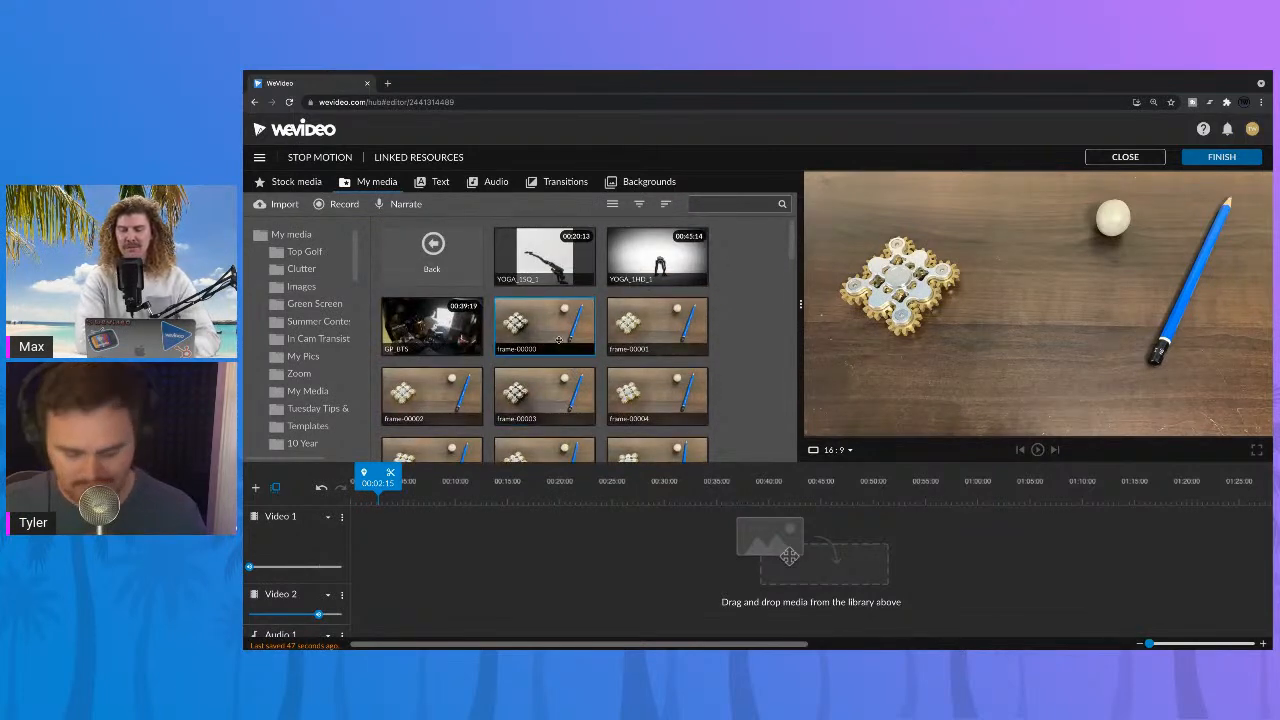
pyautogui.click(559, 340)
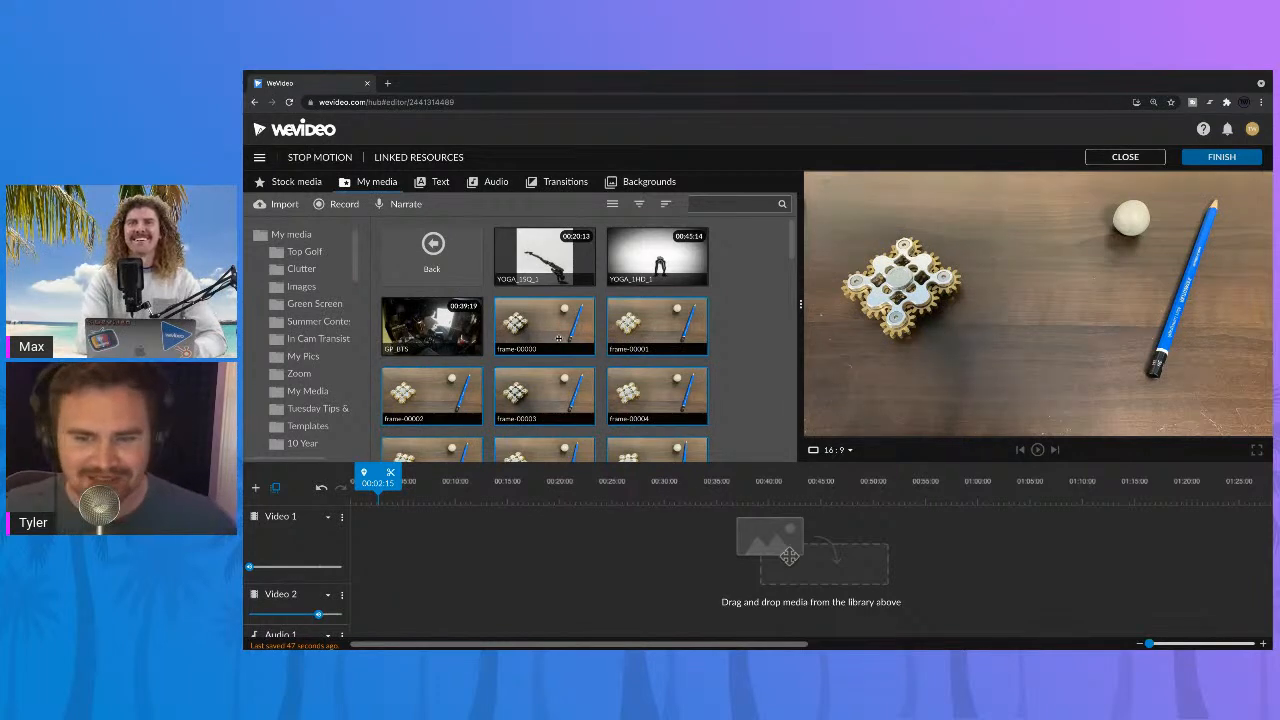
pyautogui.moveTo(559, 339); pyautogui.dragTo(381, 559)
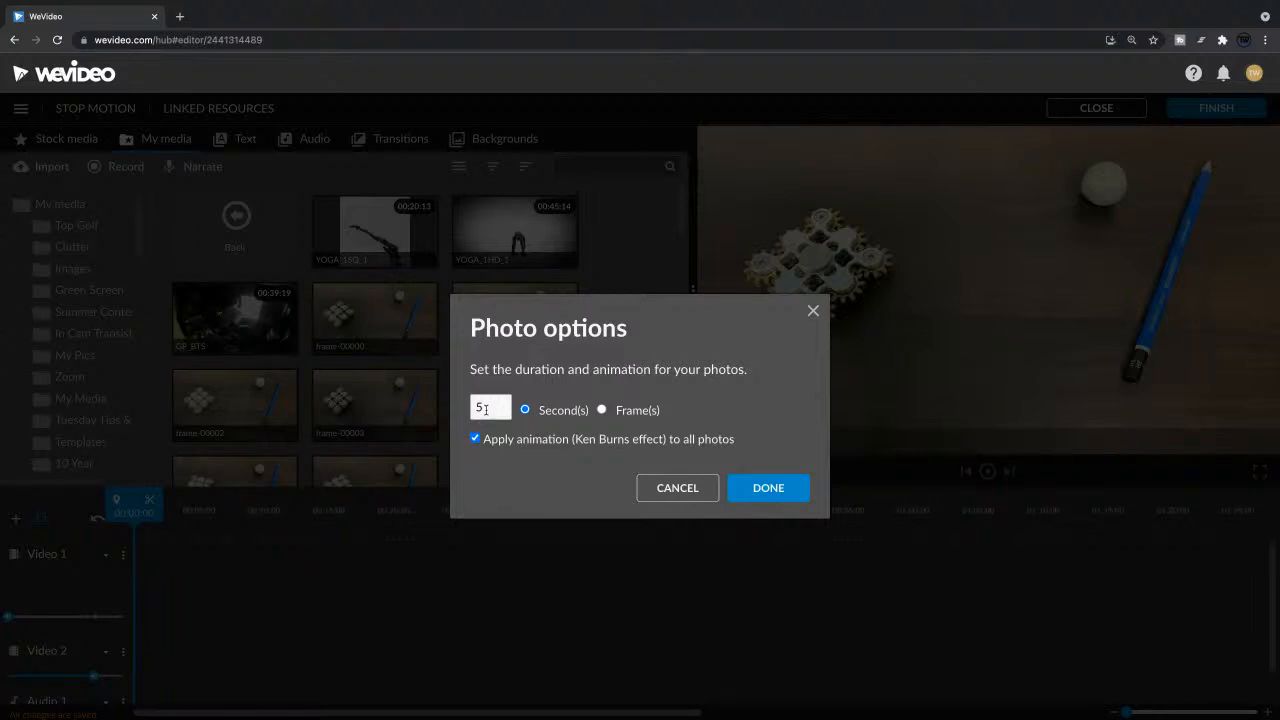
# Step: Set the photo duration to .3 seconds for all the stills being added
pyautogui.moveTo(485, 409); pyautogui.dragTo(455, 414)
pyautogui.press('BackSpace')
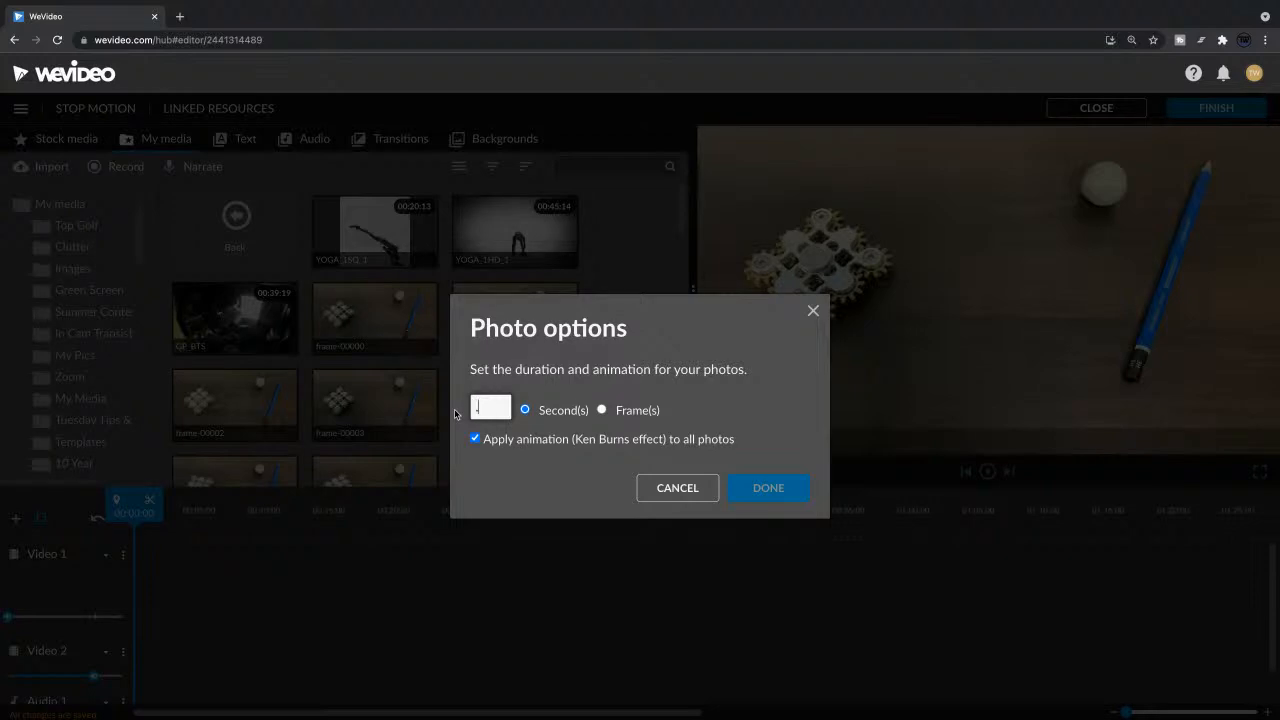
pyautogui.write('3')
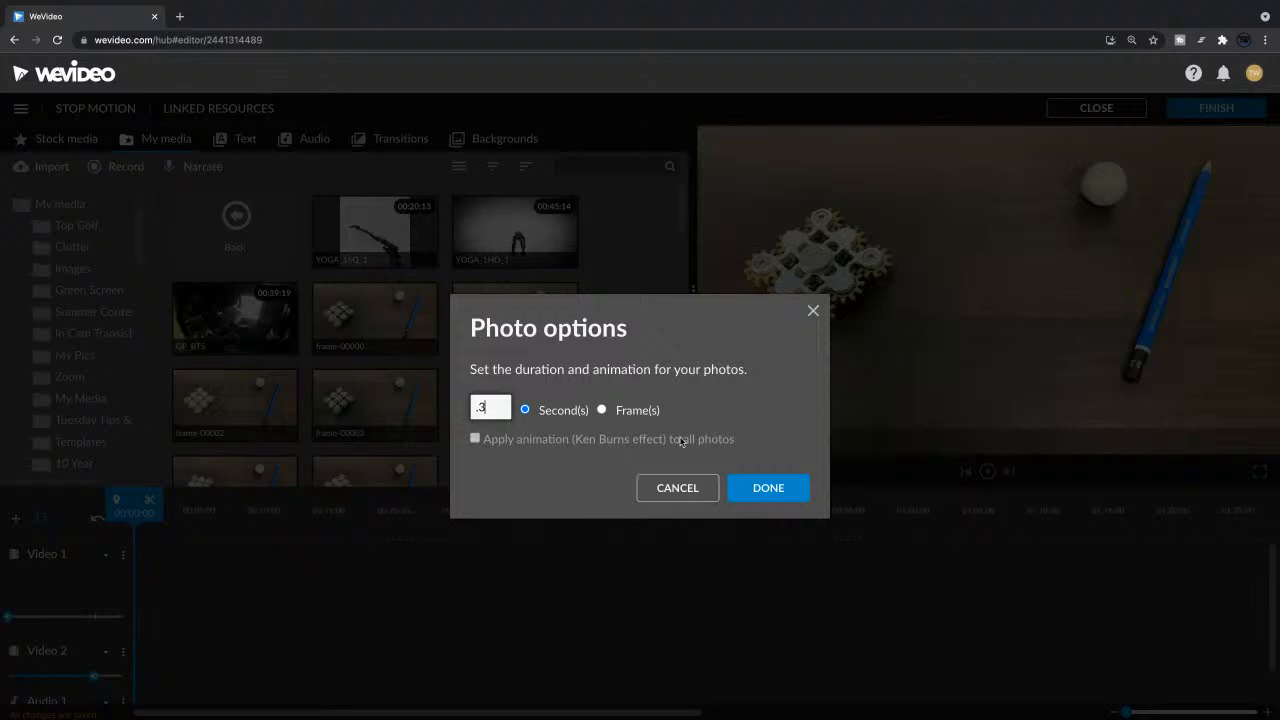
pyautogui.click(766, 487)
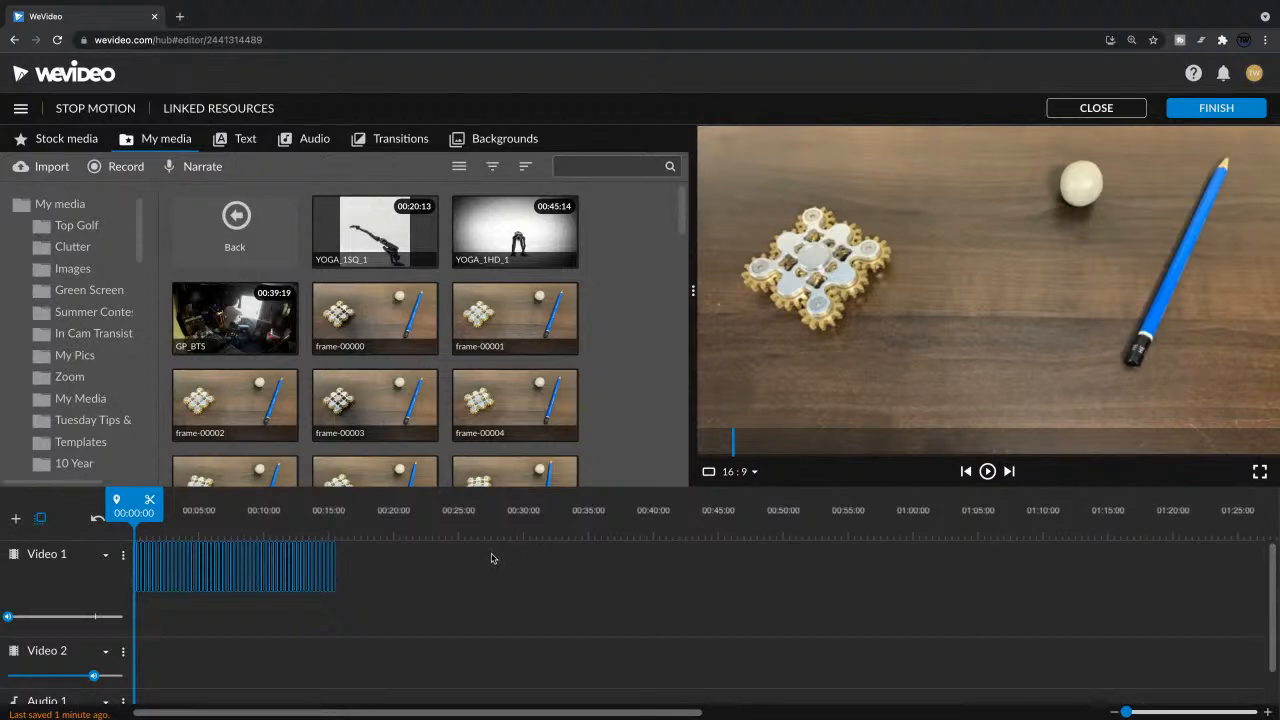
# Step: Select all the stills on Video 1 and close the gaps between them
pyautogui.click(383, 580)
pyautogui.moveTo(407, 572); pyautogui.dragTo(137, 575)
pyautogui.rightClick(189, 572)
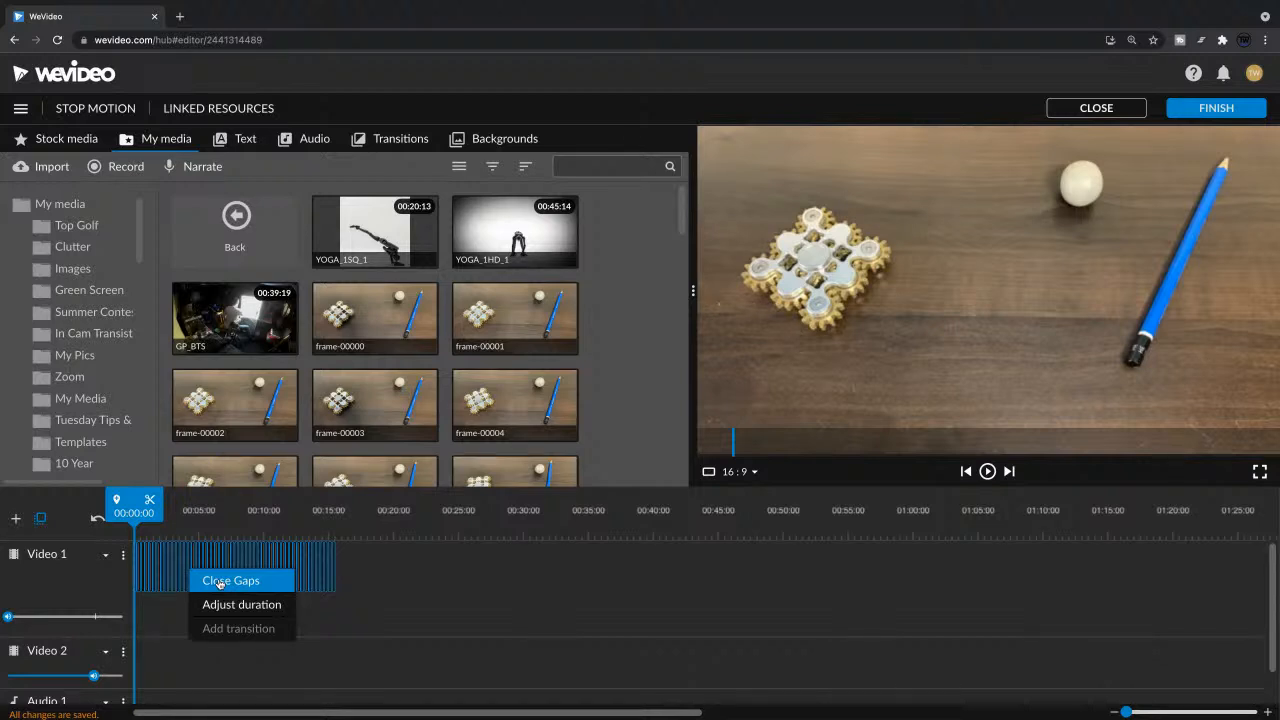
pyautogui.click(399, 578)
pyautogui.moveTo(398, 572); pyautogui.dragTo(137, 578)
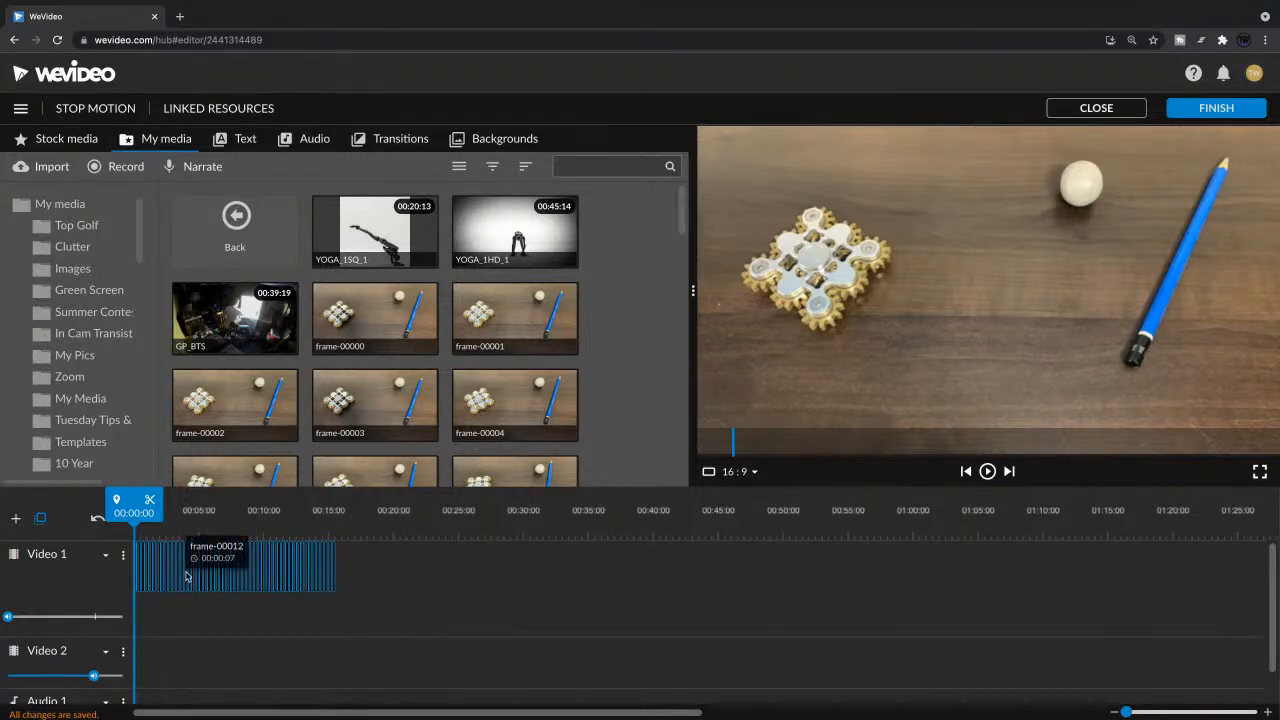
pyautogui.rightClick(186, 577)
pyautogui.click(228, 584)
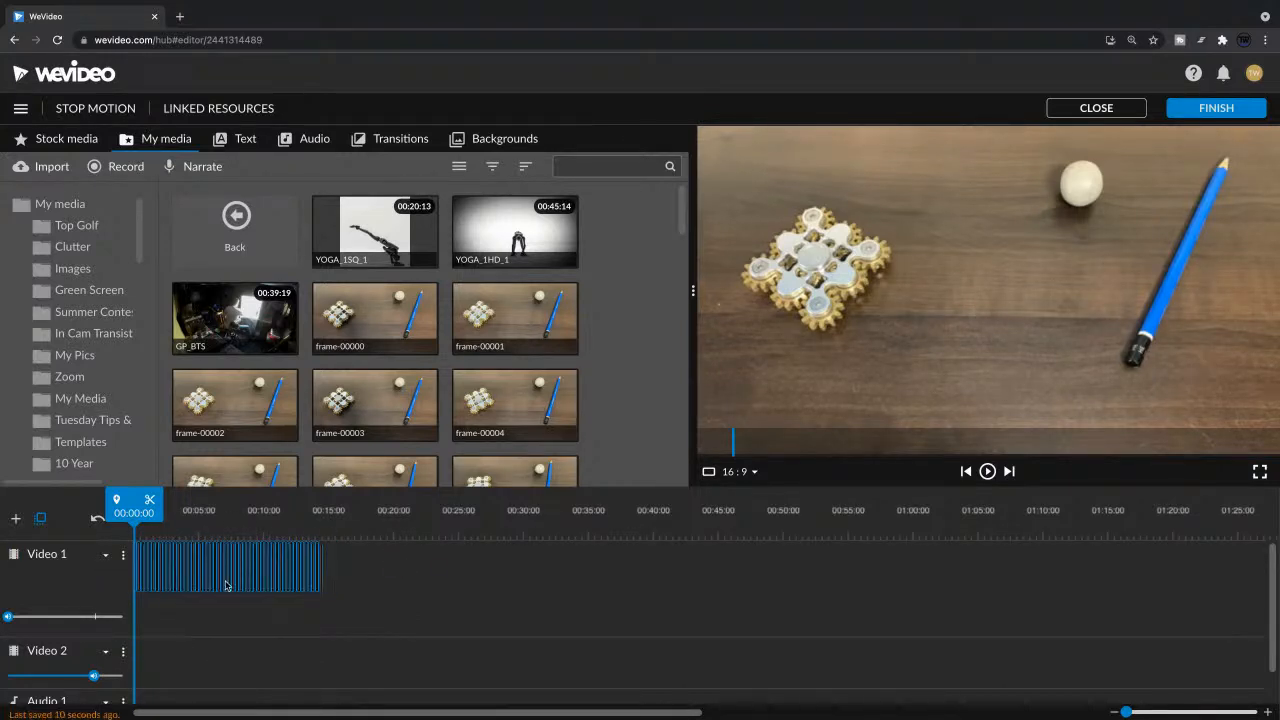
# Step: Enlarge the timeline view until the individual stills are distinguishable and play the sequence from the start
pyautogui.click(400, 580)
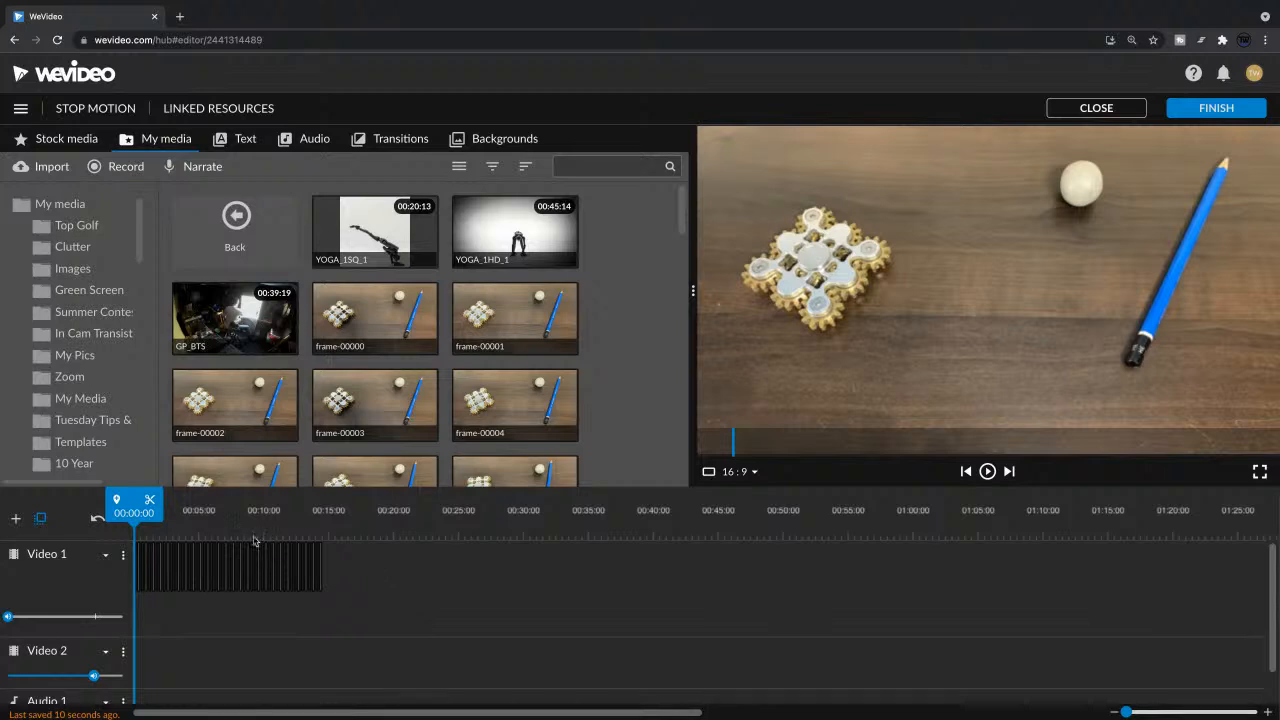
pyautogui.click(1136, 712)
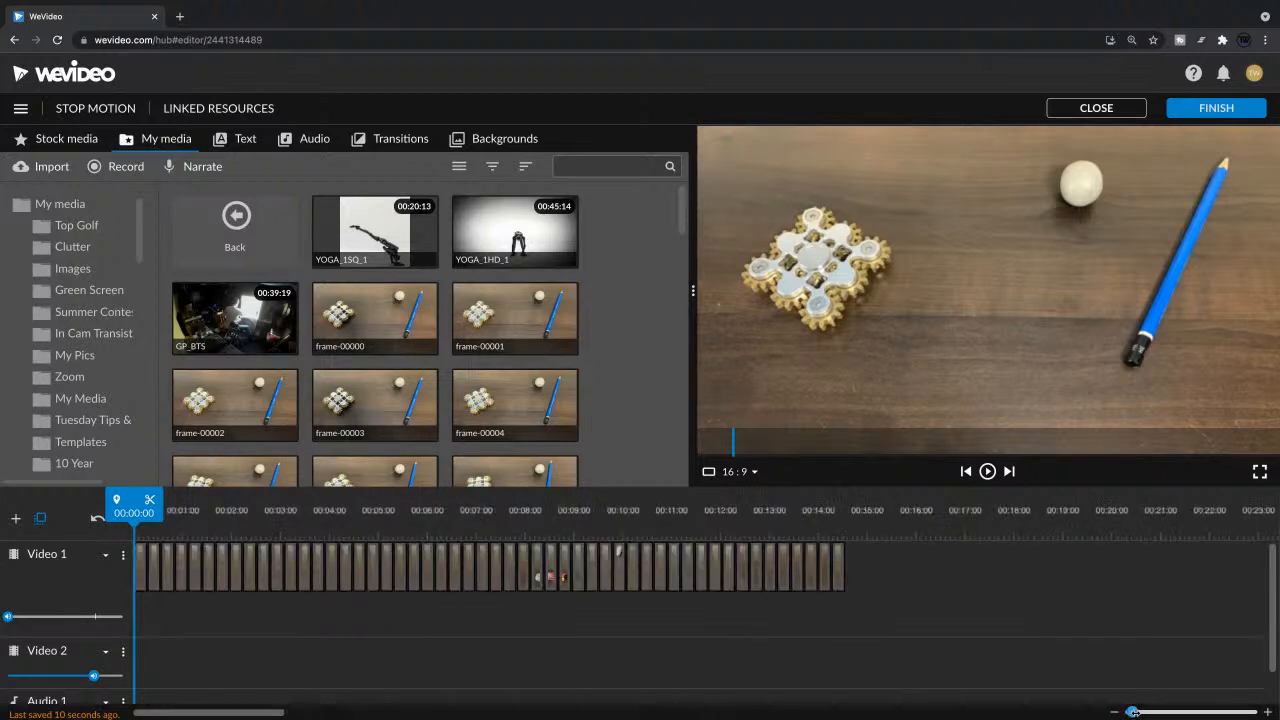
pyautogui.moveTo(1137, 712); pyautogui.dragTo(1135, 712)
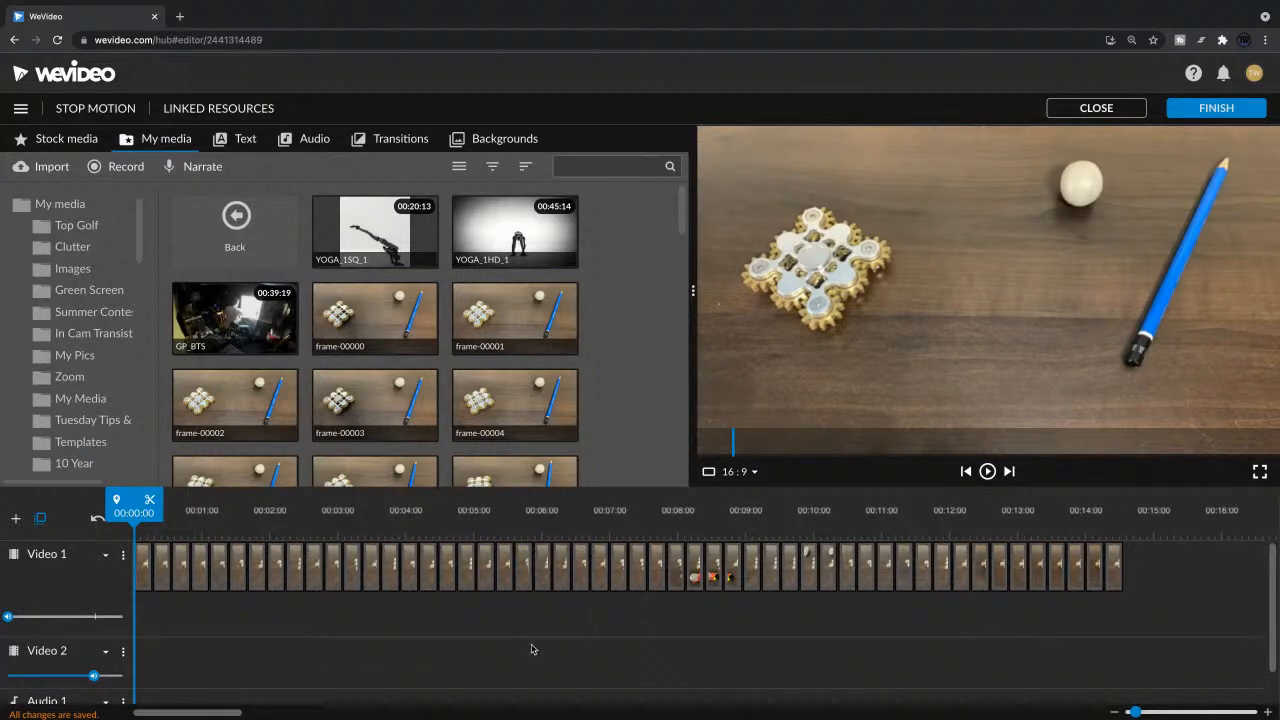
pyautogui.press('space')
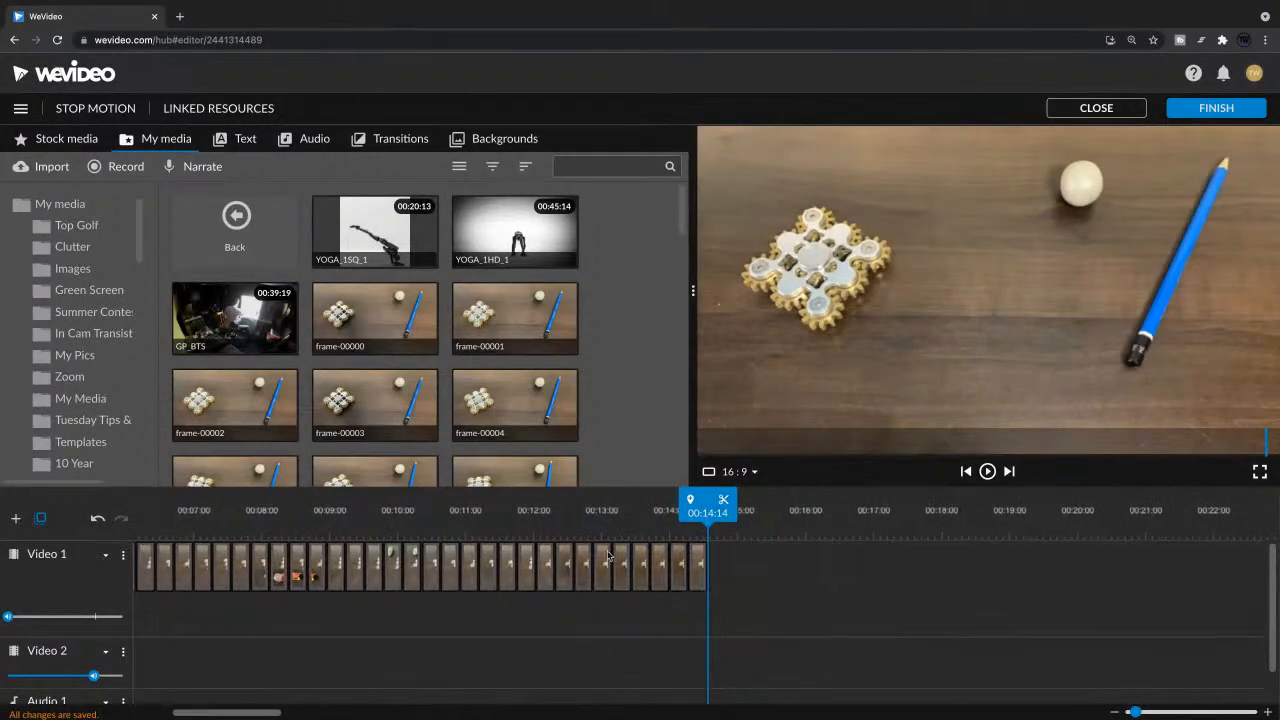
# Step: Delete the two stills showing a hand on Video 1, at 00:13:07 and about 00:14:04
pyautogui.click(614, 513)
pyautogui.moveTo(594, 513); pyautogui.dragTo(627, 512)
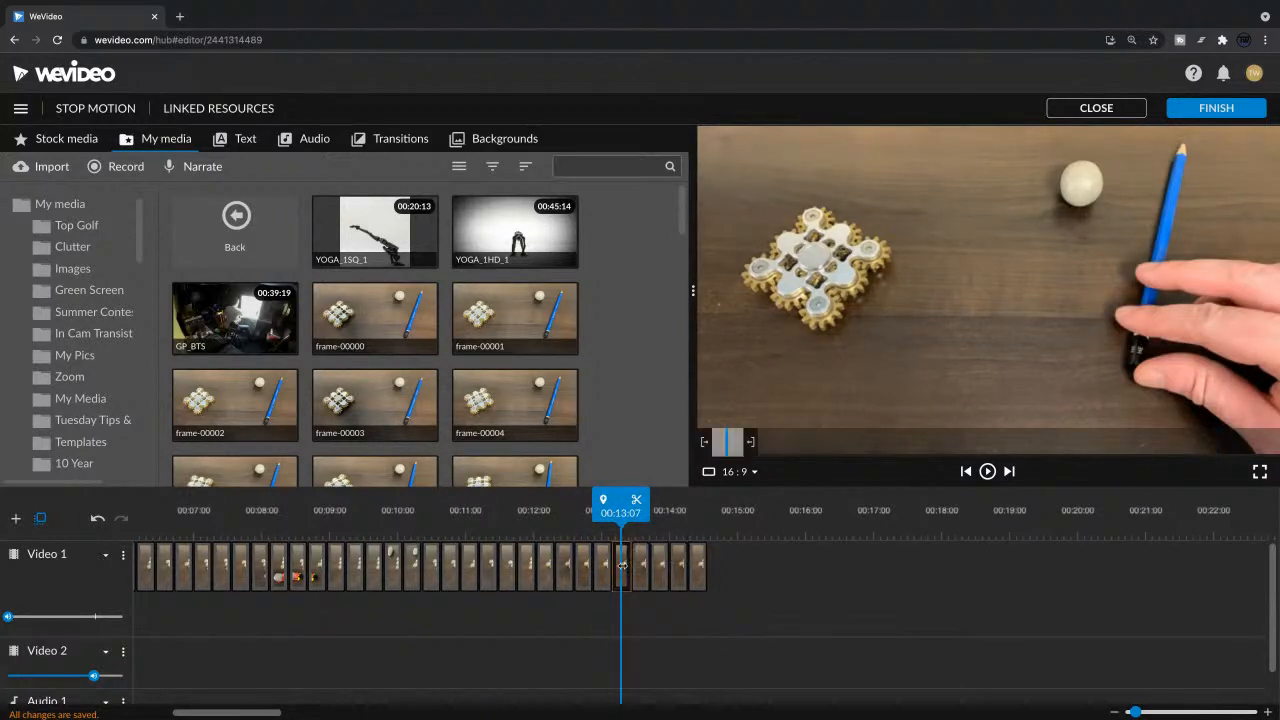
pyautogui.press('Delete')
pyautogui.moveTo(638, 508); pyautogui.dragTo(681, 510)
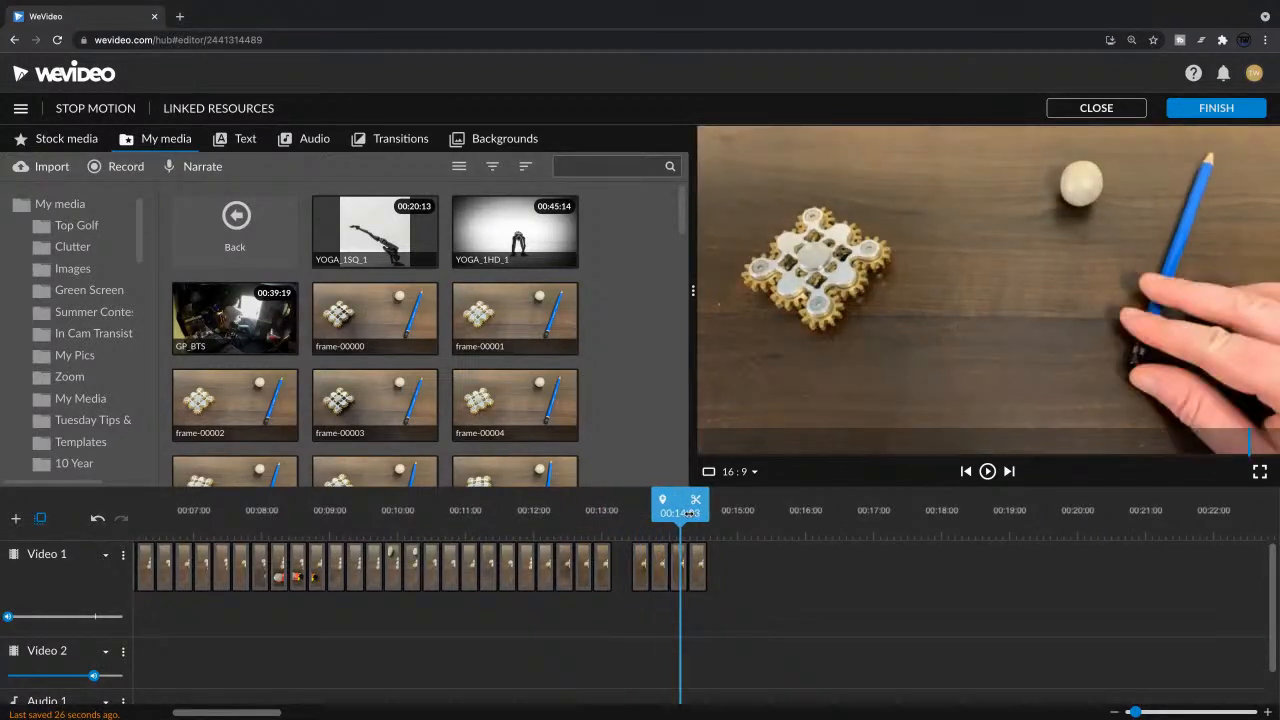
pyautogui.click(681, 578)
pyautogui.press('Delete')
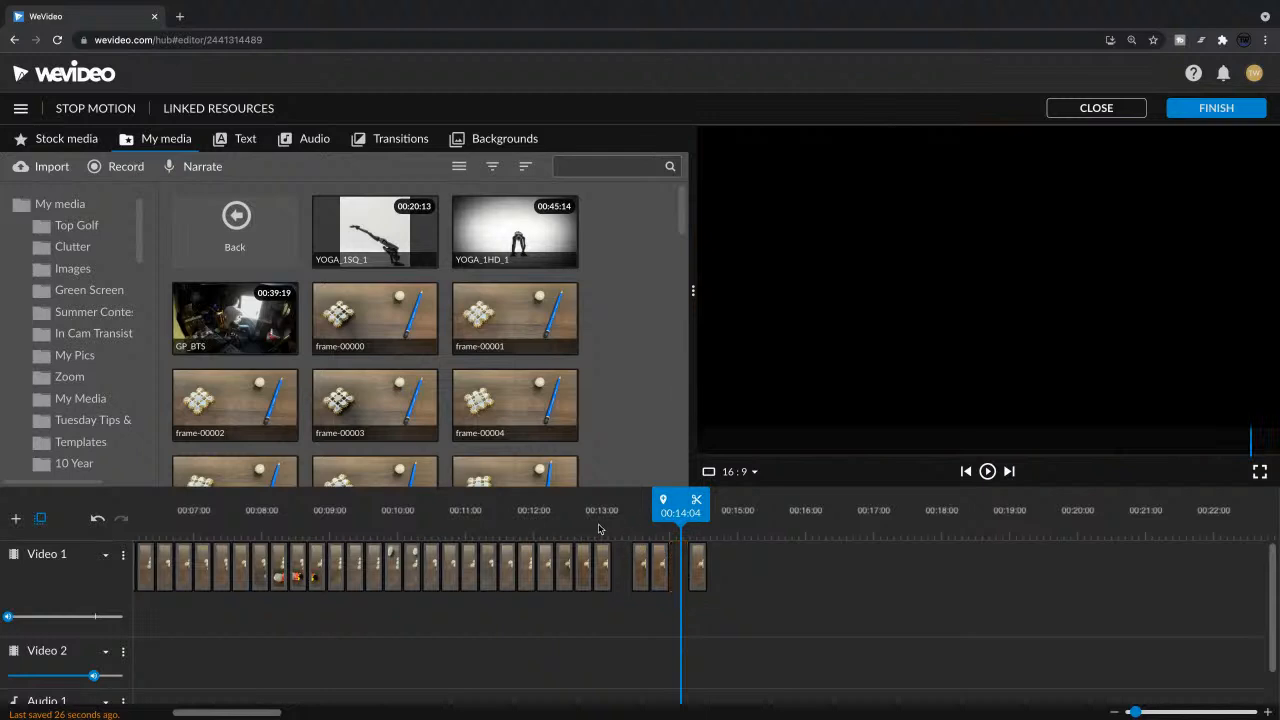
# Step: Check the stills on Video 1 from about 00:13:00 back to 00:10:15 for further unwanted frames
pyautogui.click(598, 512)
pyautogui.moveTo(588, 515); pyautogui.dragTo(548, 520)
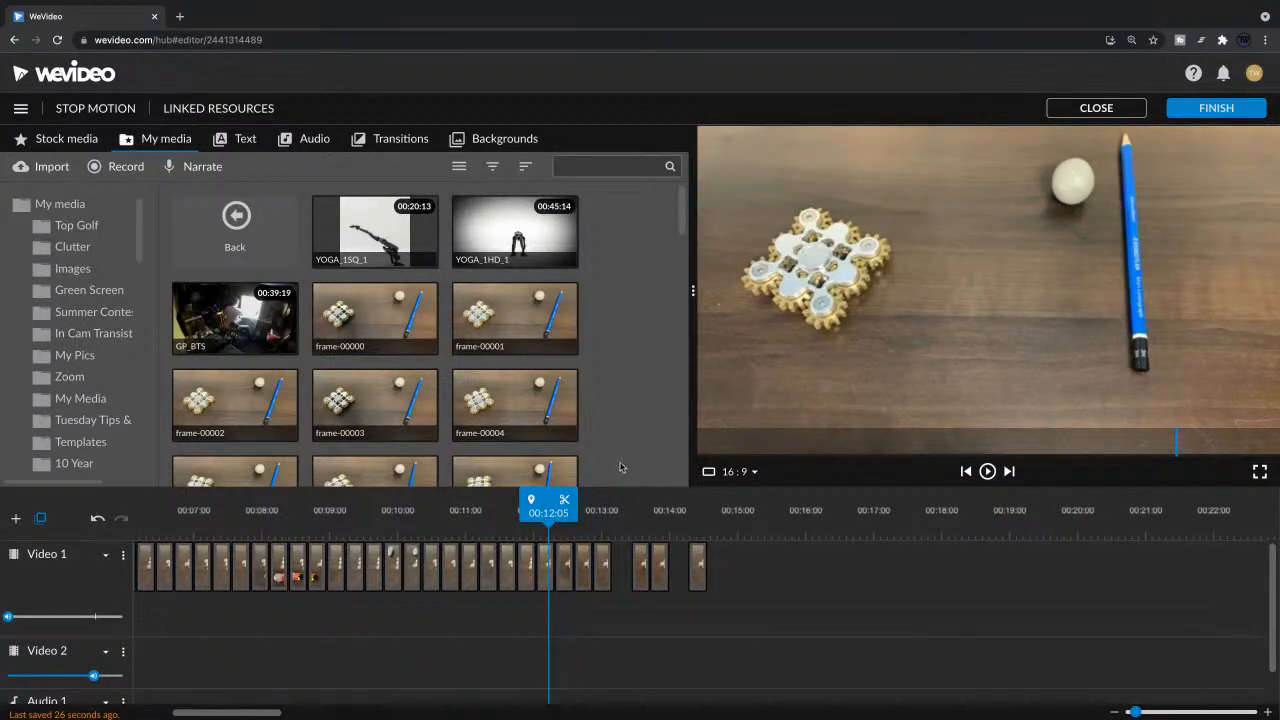
pyautogui.moveTo(550, 507); pyautogui.dragTo(525, 508)
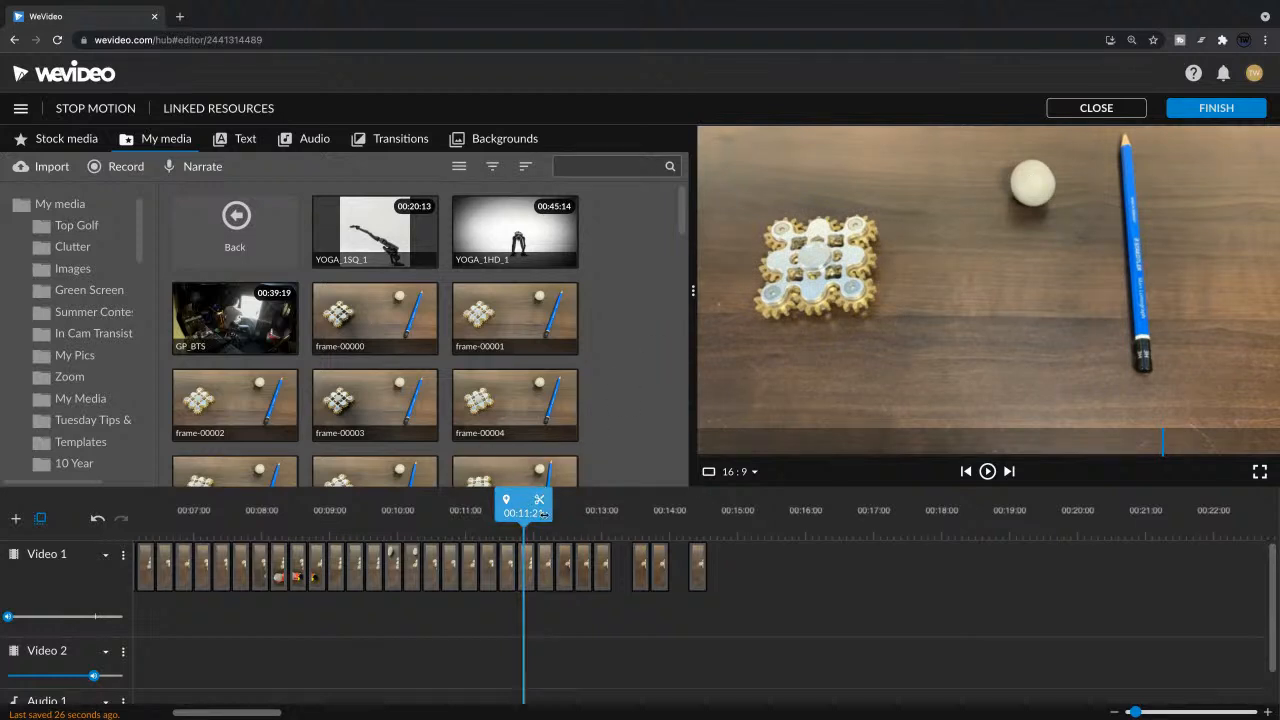
pyautogui.moveTo(539, 510); pyautogui.dragTo(482, 519)
pyautogui.press('Left')
pyautogui.press('Left')
pyautogui.press('Left')
pyautogui.press('Left')
pyautogui.press('Left')
pyautogui.press('Left')
pyautogui.press('Left')
pyautogui.press('Left')
pyautogui.press('Left')
pyautogui.press('Left')
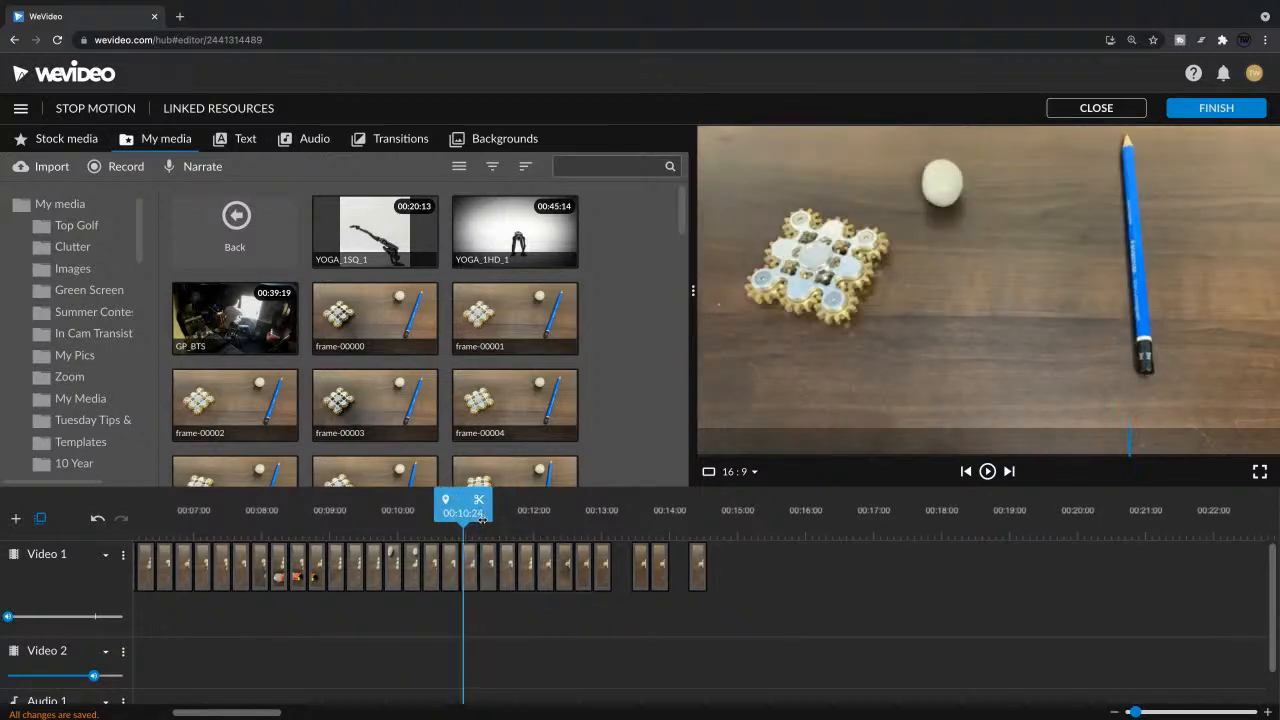
pyautogui.press('Left')
pyautogui.press('Left')
pyautogui.press('Left')
pyautogui.press('Left')
pyautogui.press('Left')
pyautogui.press('Left')
pyautogui.press('Left')
pyautogui.press('Left')
pyautogui.press('Left')
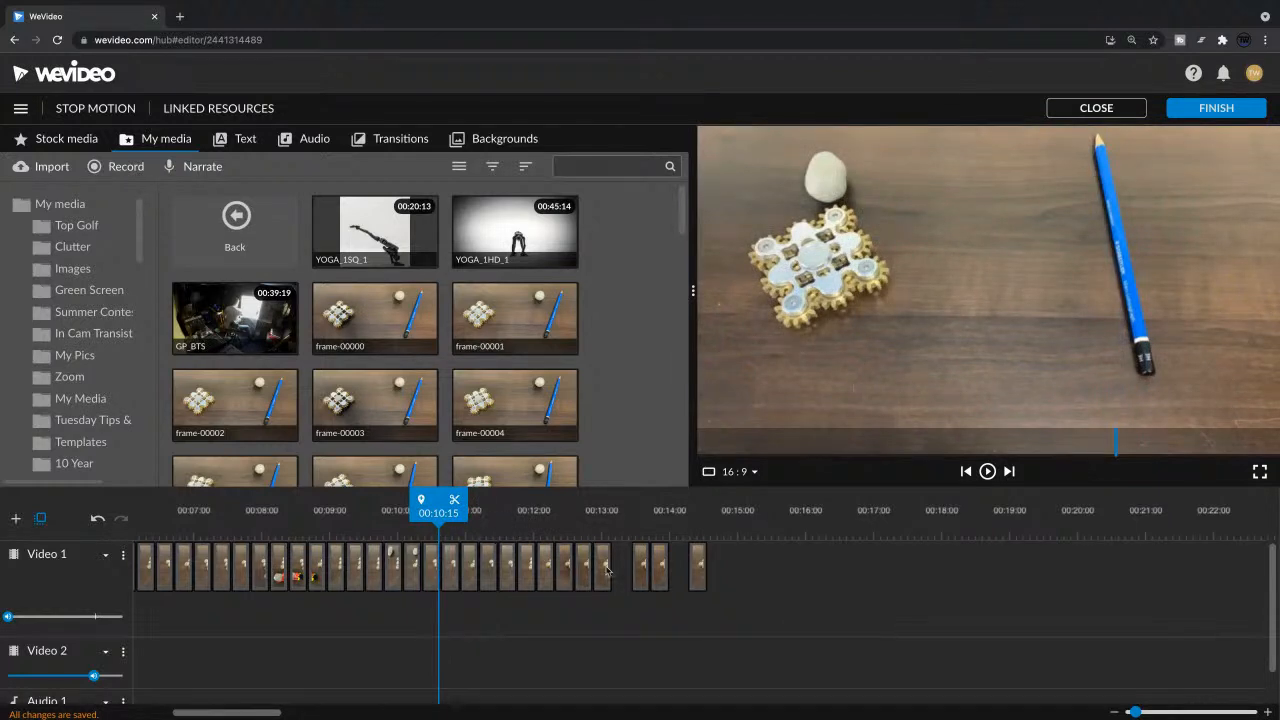
# Step: Close the gaps left among the last stills on Video 1
pyautogui.moveTo(775, 568); pyautogui.dragTo(565, 576)
pyautogui.rightClick(565, 576)
pyautogui.click(568, 581)
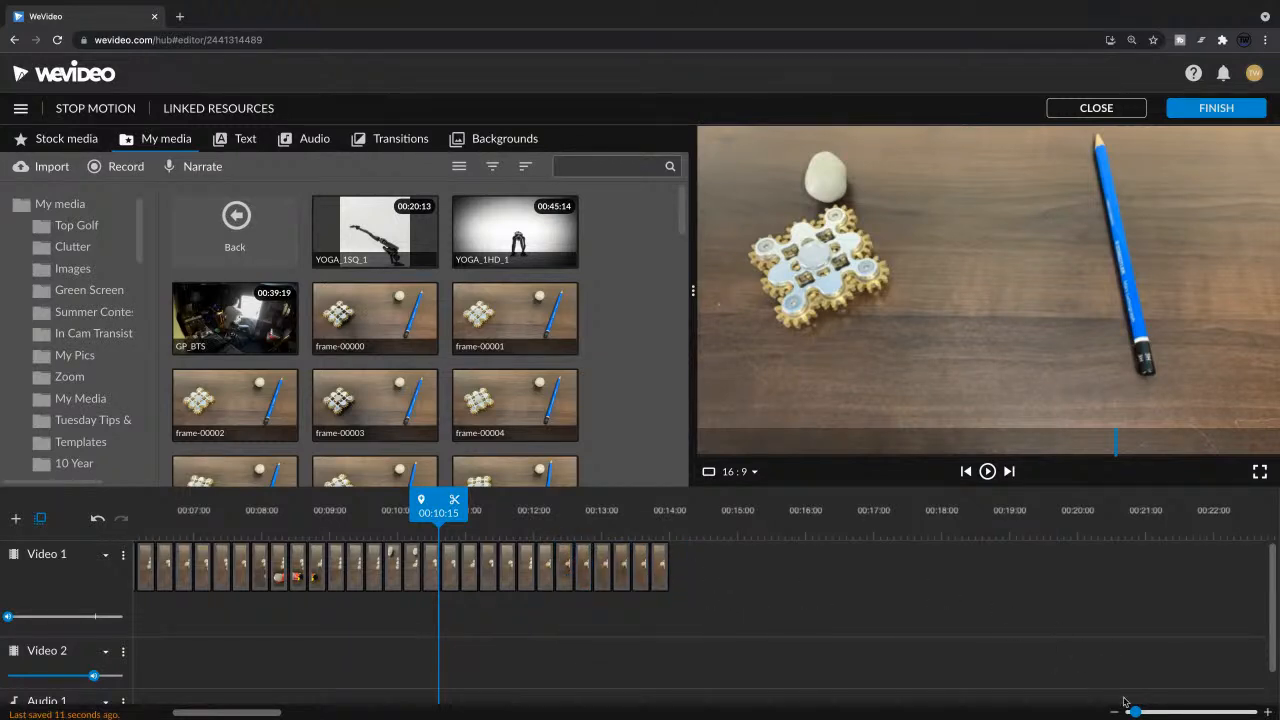
# Step: Set the duration of all stills on Video 1 to .2 seconds and play the sequence from the start
pyautogui.moveTo(1136, 711); pyautogui.dragTo(1132, 711)
pyautogui.moveTo(693, 556); pyautogui.dragTo(155, 583)
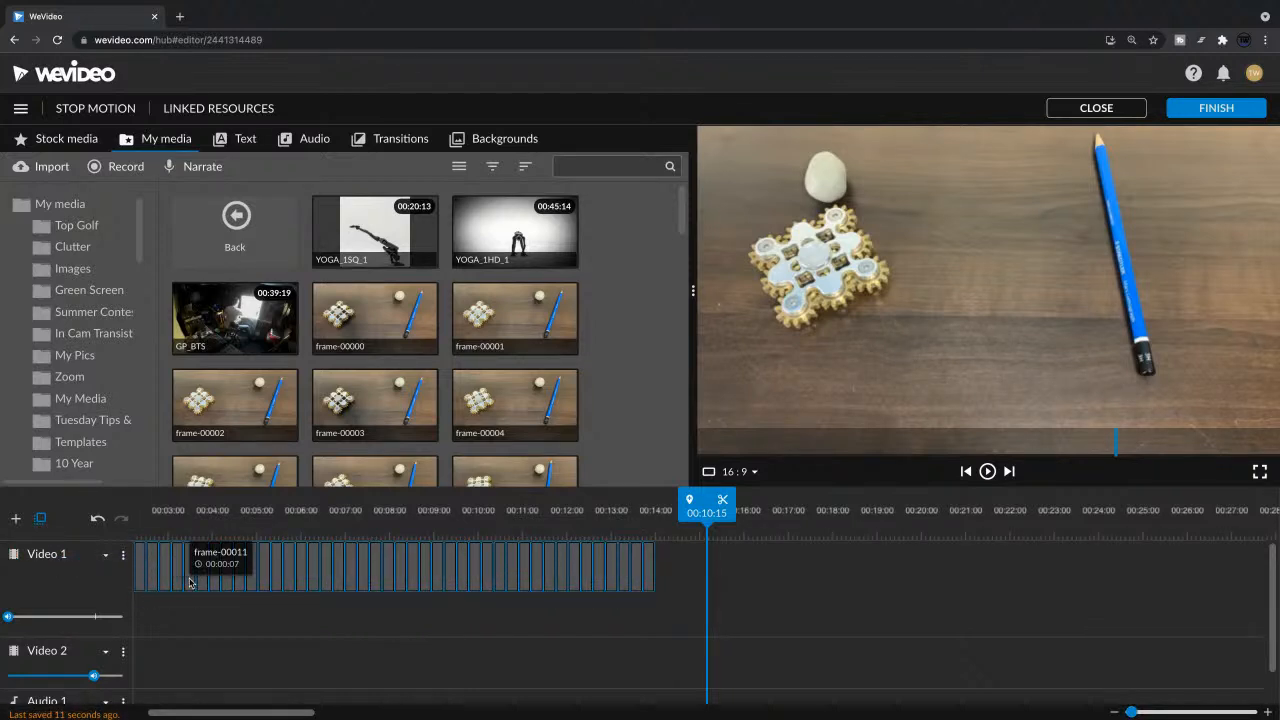
pyautogui.moveTo(706, 512); pyautogui.dragTo(85, 528)
pyautogui.moveTo(901, 563); pyautogui.dragTo(140, 592)
pyautogui.rightClick(247, 590)
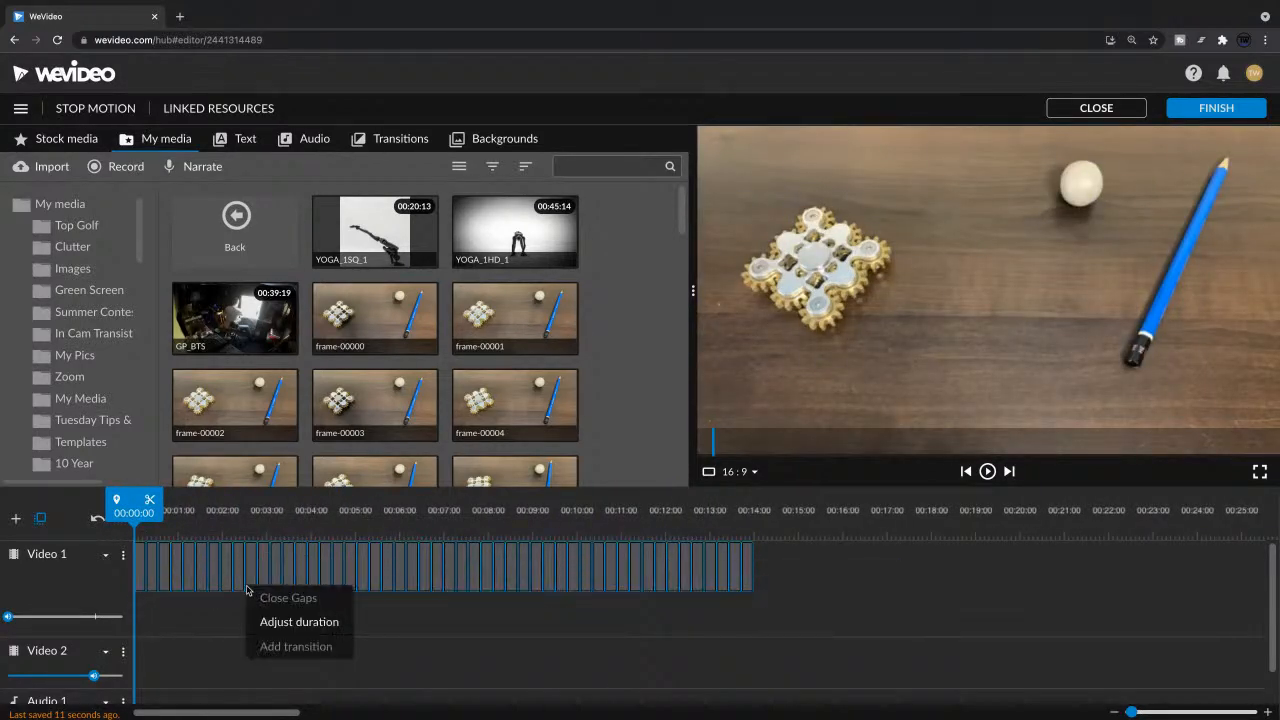
pyautogui.click(347, 627)
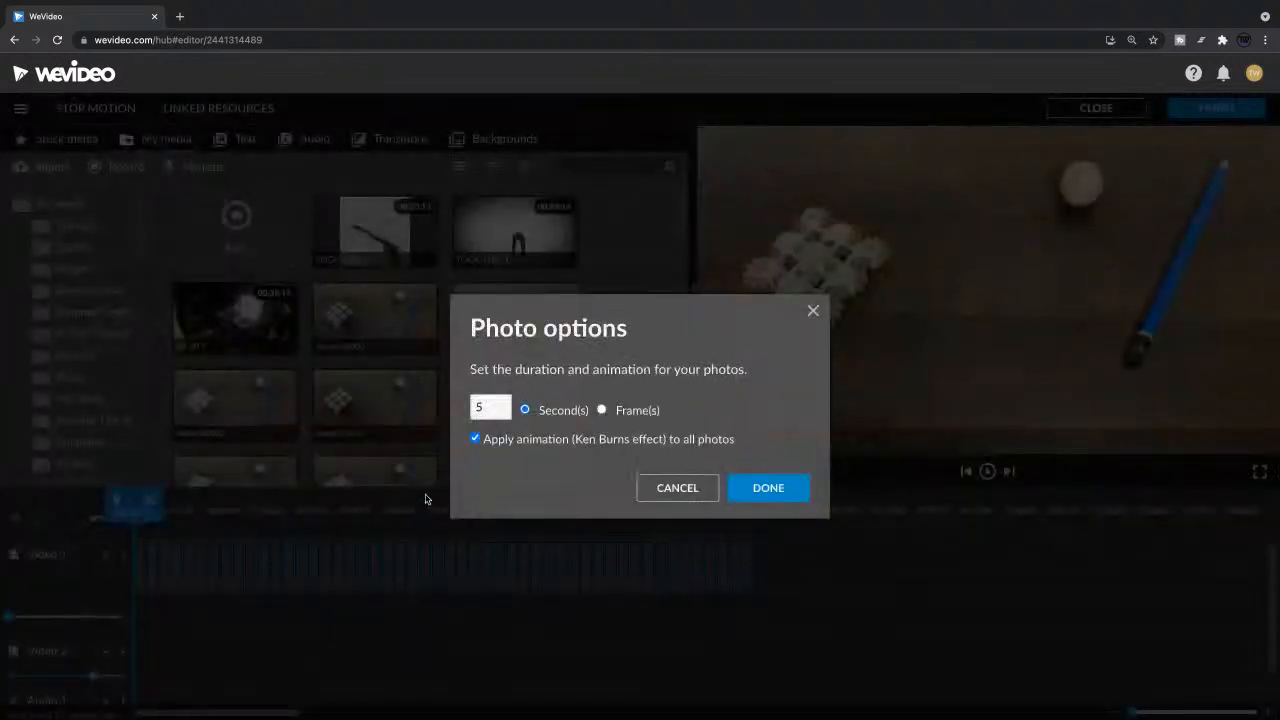
pyautogui.click(491, 407)
pyautogui.moveTo(491, 407); pyautogui.dragTo(433, 408)
pyautogui.write('.')
pyautogui.write('2')
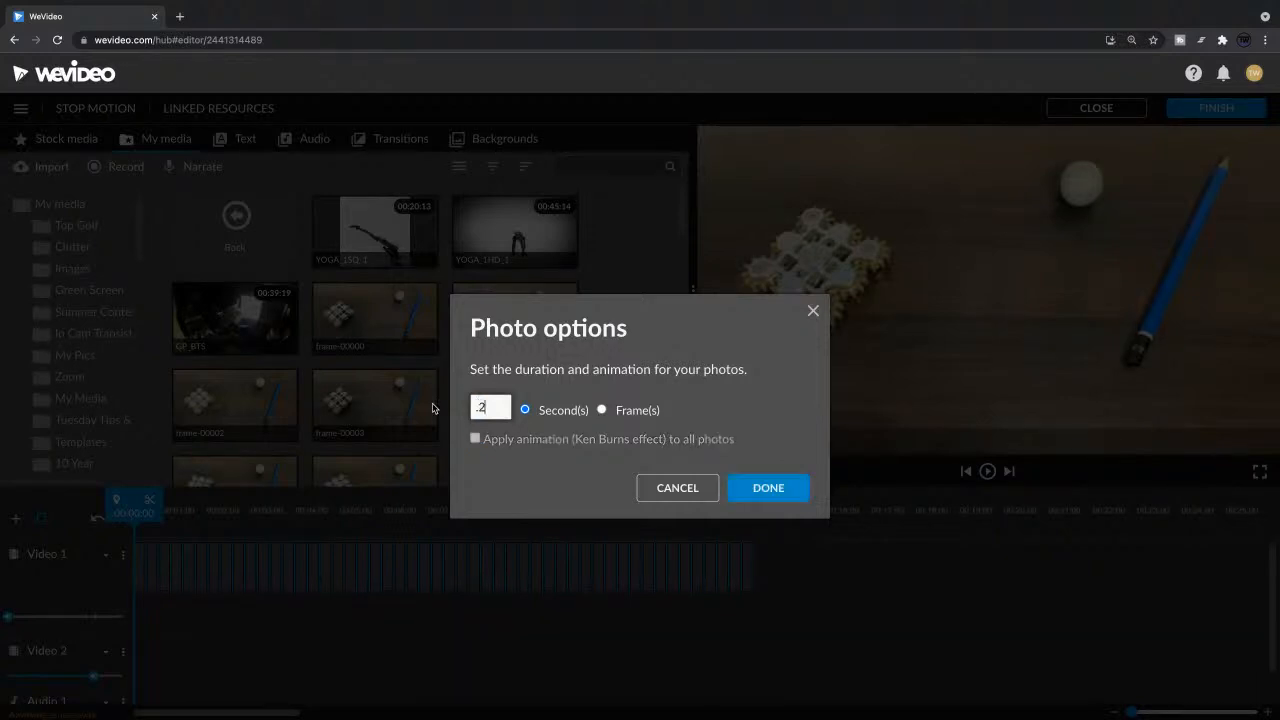
pyautogui.press('Return')
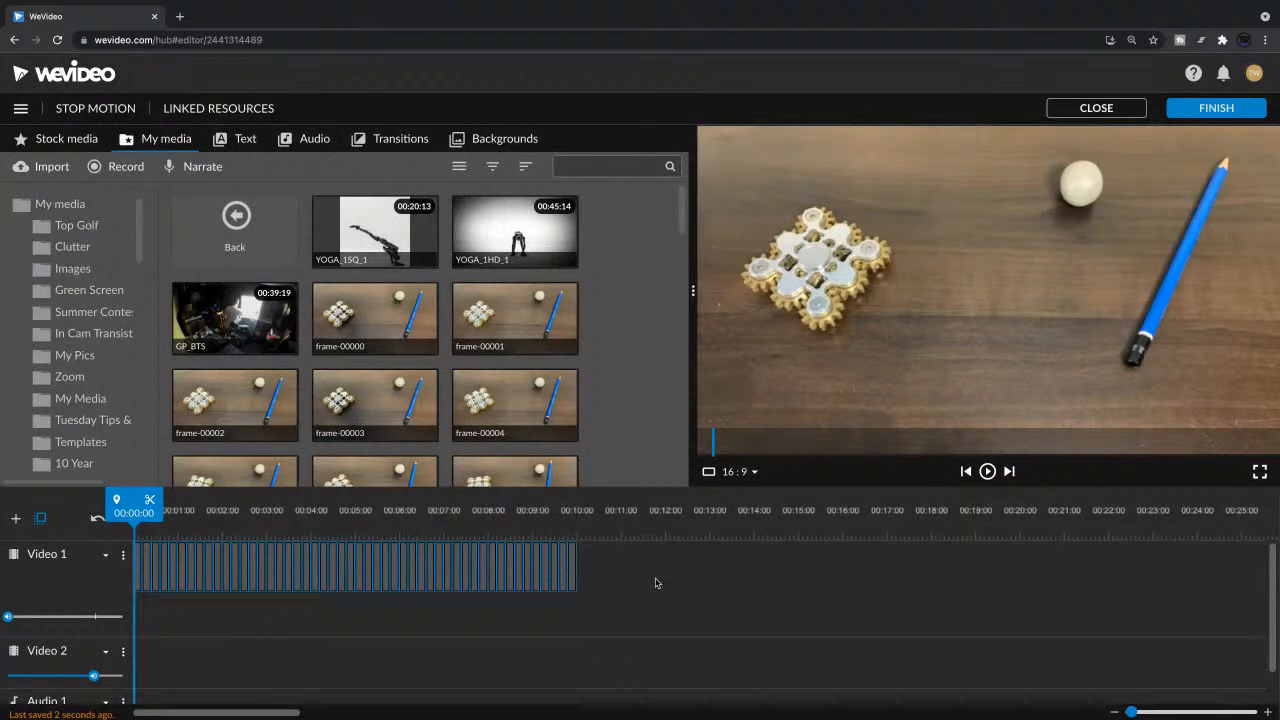
pyautogui.press('space')
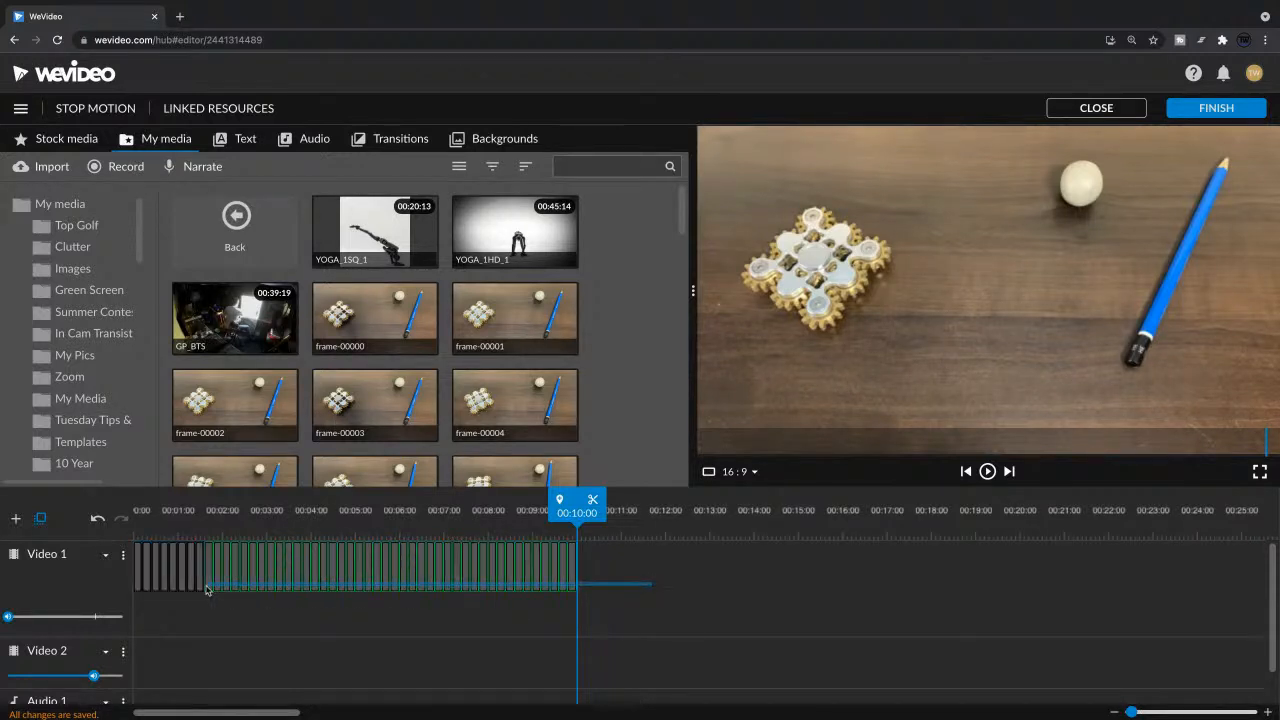
# Step: Set the duration of all stills on Video 1 to .1 seconds
pyautogui.rightClick(154, 582)
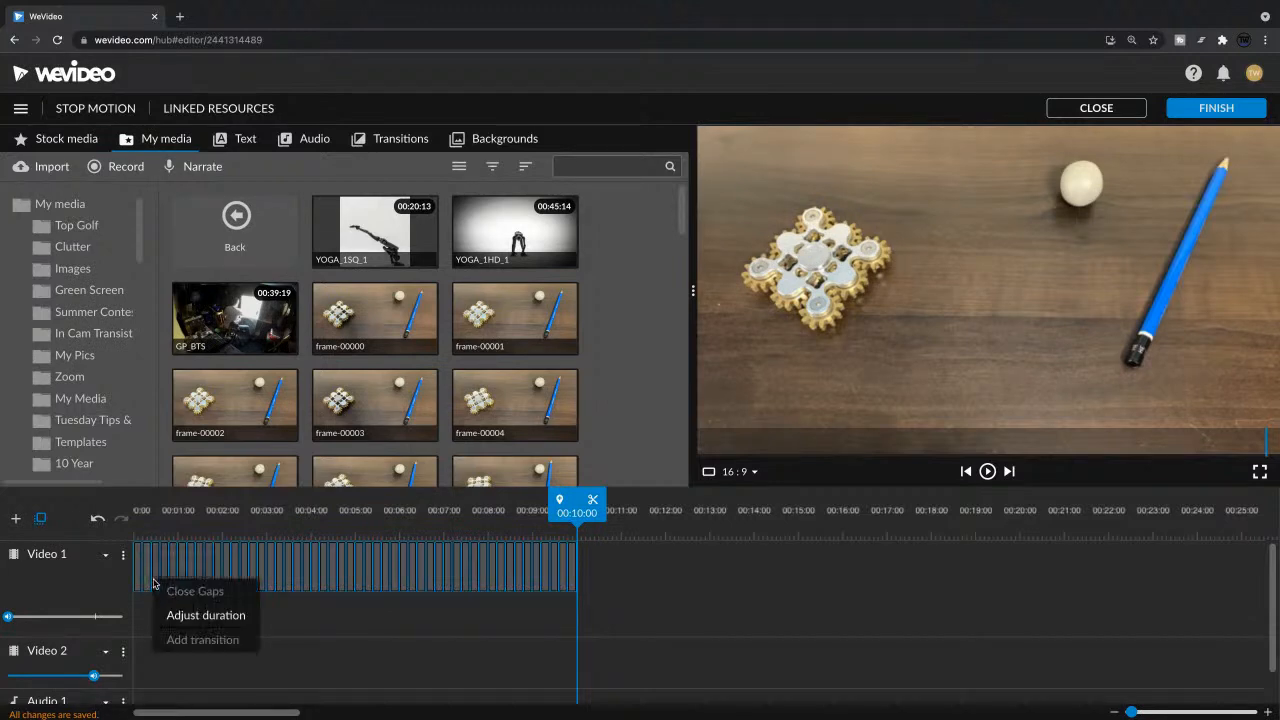
pyautogui.click(222, 618)
pyautogui.doubleClick(488, 402)
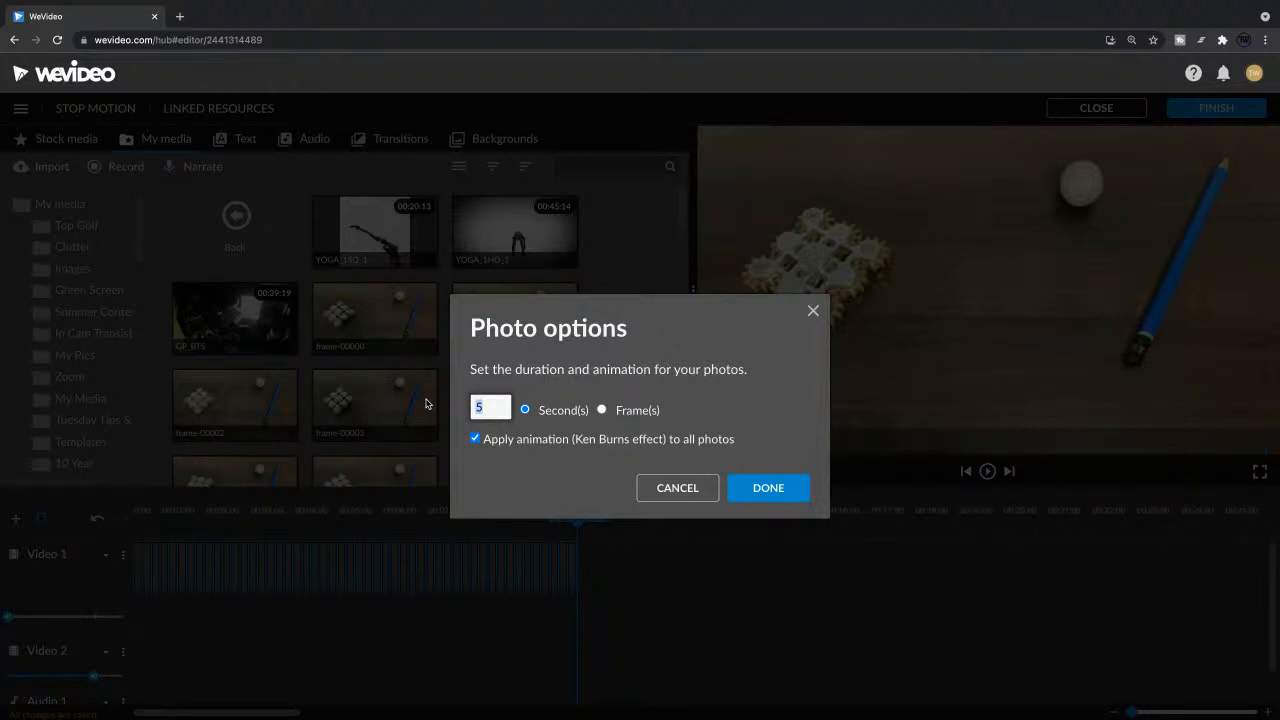
pyautogui.write('.1')
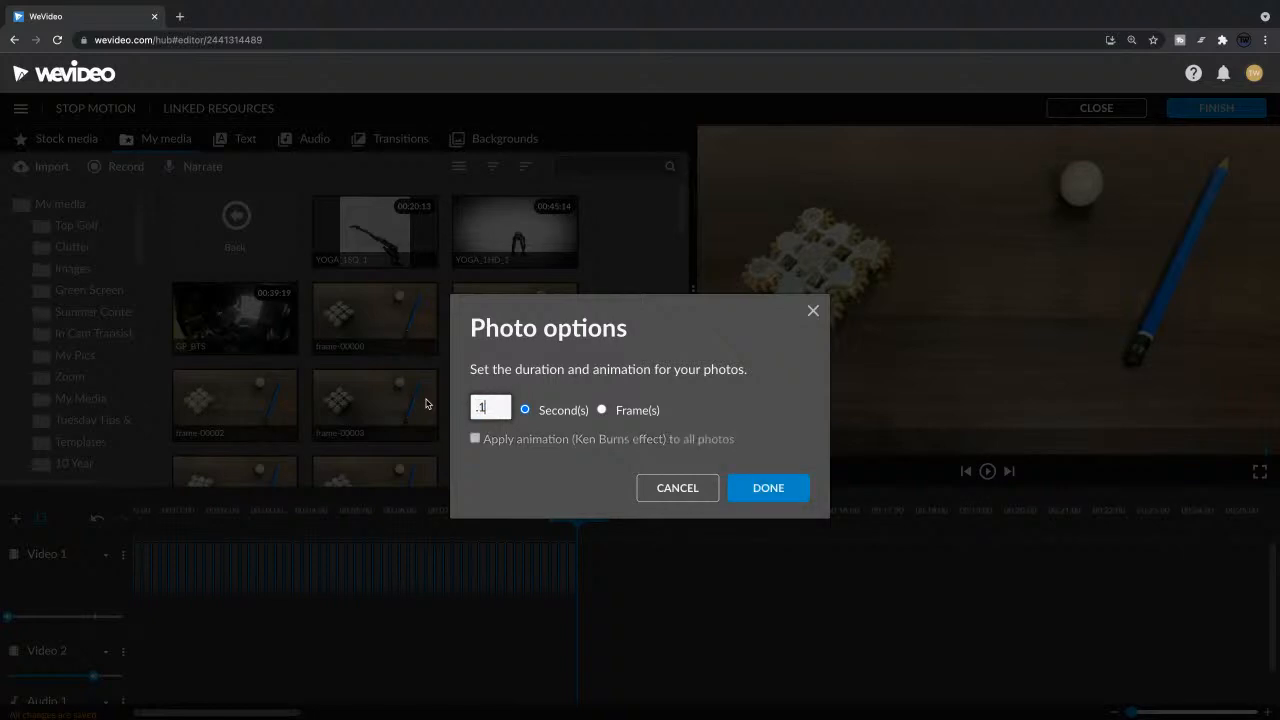
pyautogui.click(788, 490)
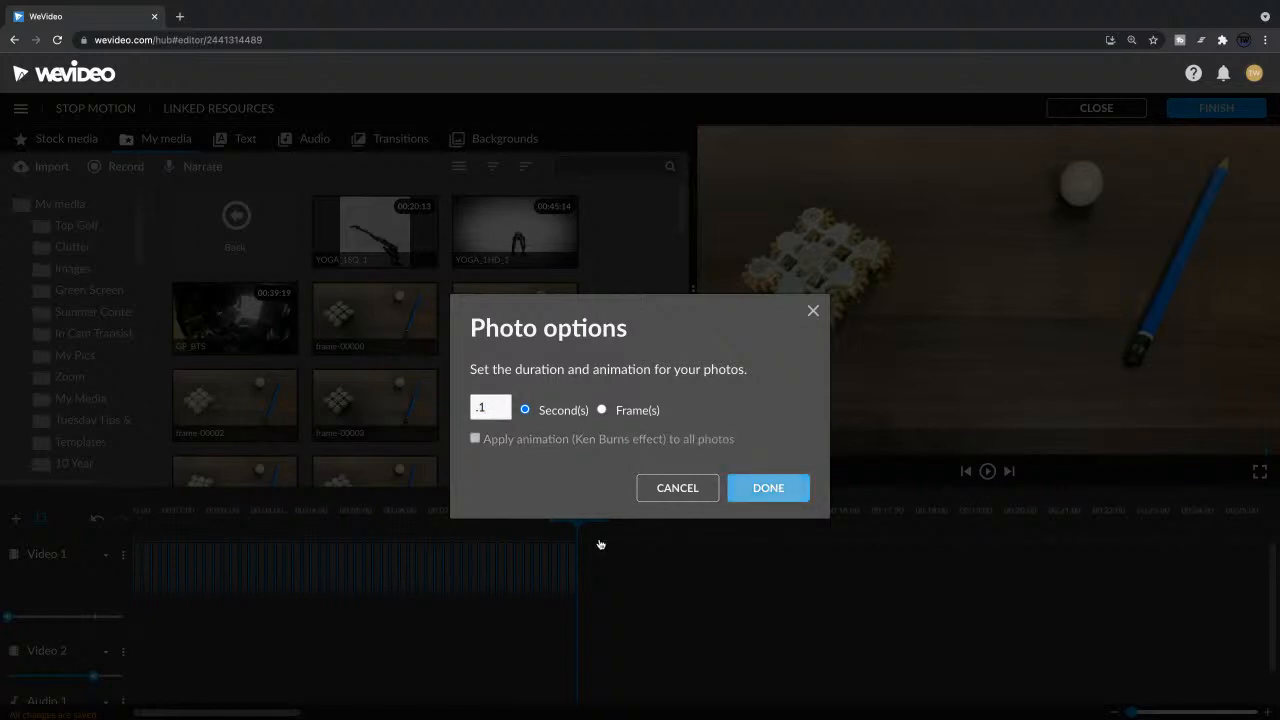
# Step: Play the shortened stop-motion sequence from the start twice to check its speed
pyautogui.moveTo(214, 506); pyautogui.dragTo(134, 508)
pyautogui.press('space')
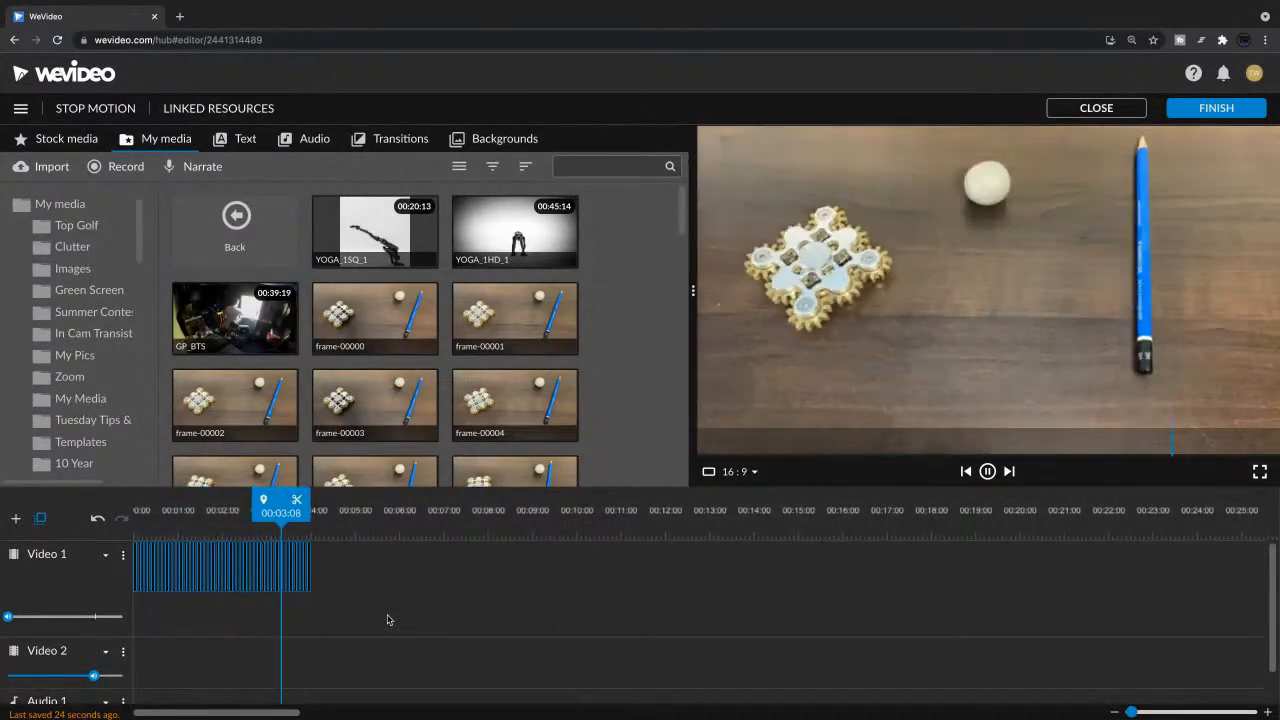
pyautogui.press('space')
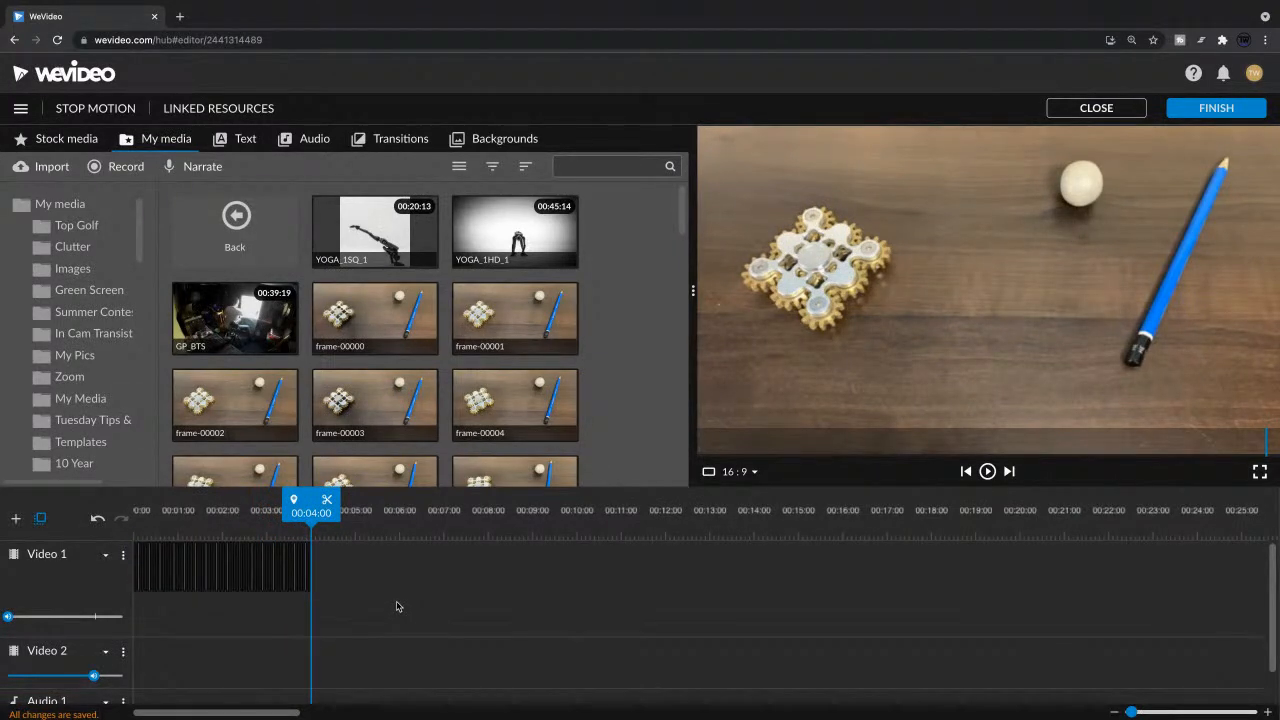
pyautogui.moveTo(311, 512); pyautogui.dragTo(134, 512)
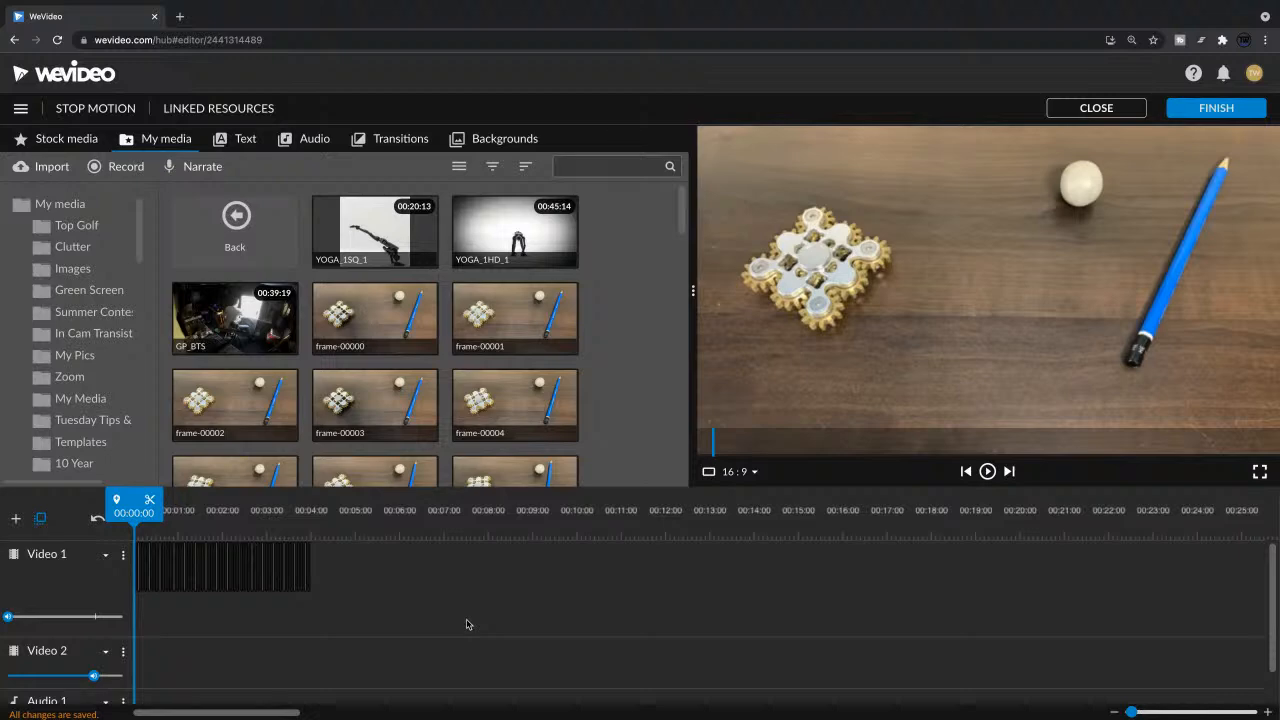
pyautogui.press('space')
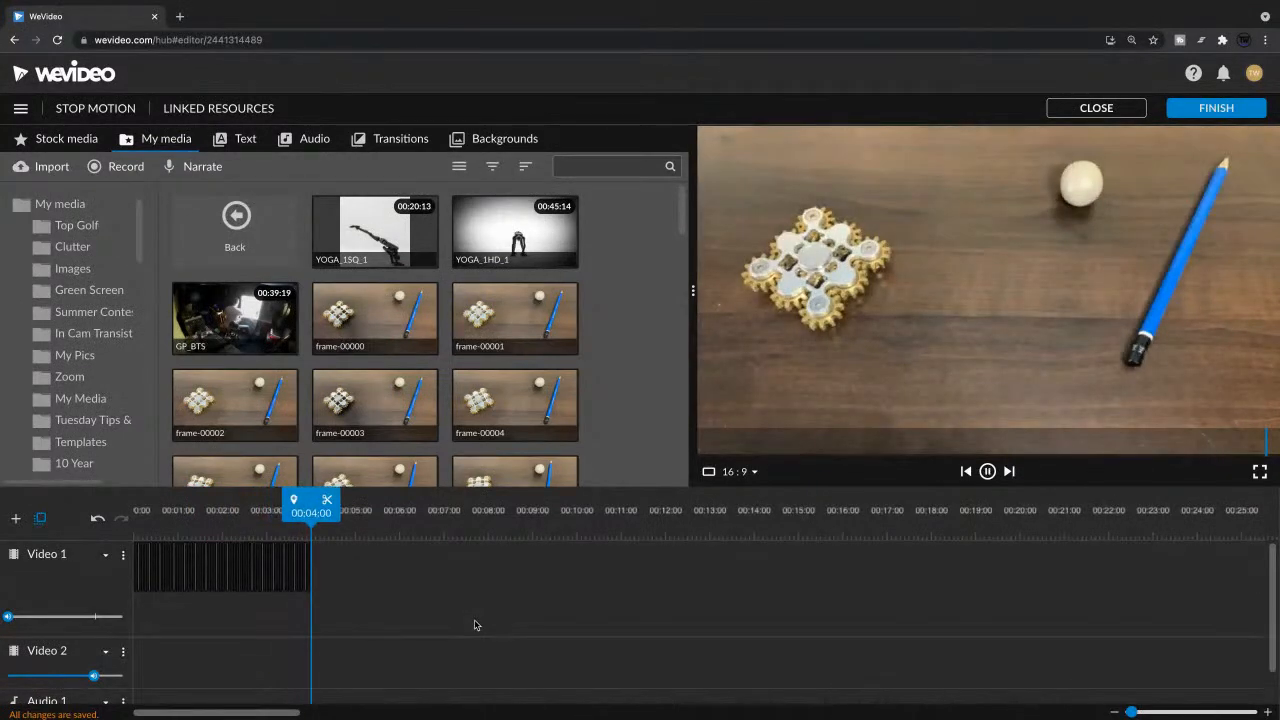
pyautogui.press('space')
# Step: Replay the second half of the sequence from about 00:02:00 twice and return the playhead to the start
pyautogui.click(887, 271)
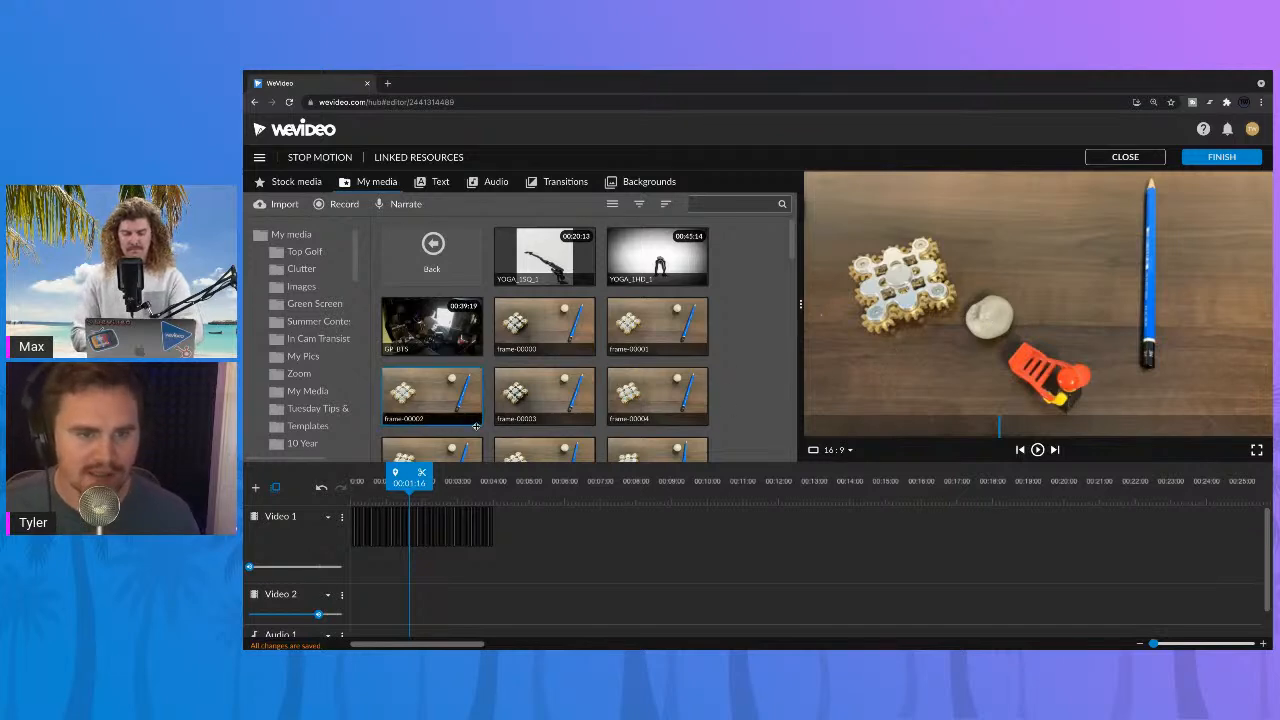
pyautogui.moveTo(410, 478); pyautogui.dragTo(425, 482)
pyautogui.press('space')
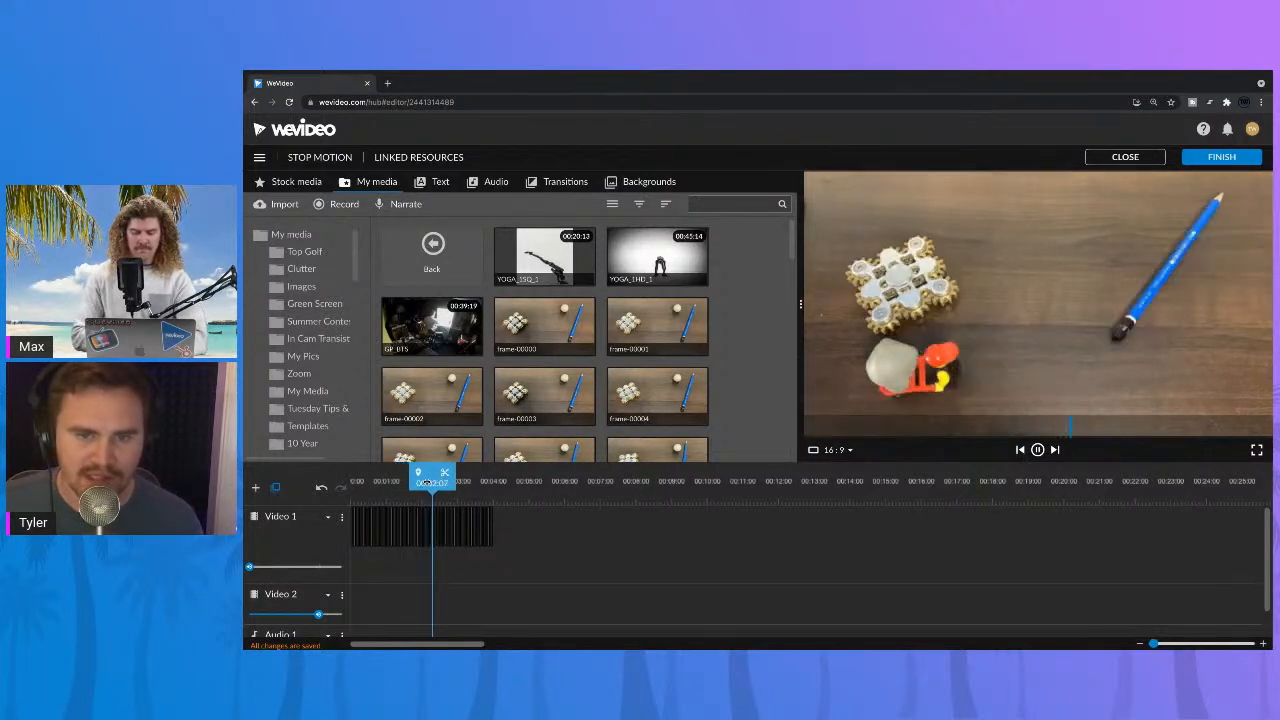
pyautogui.press('space')
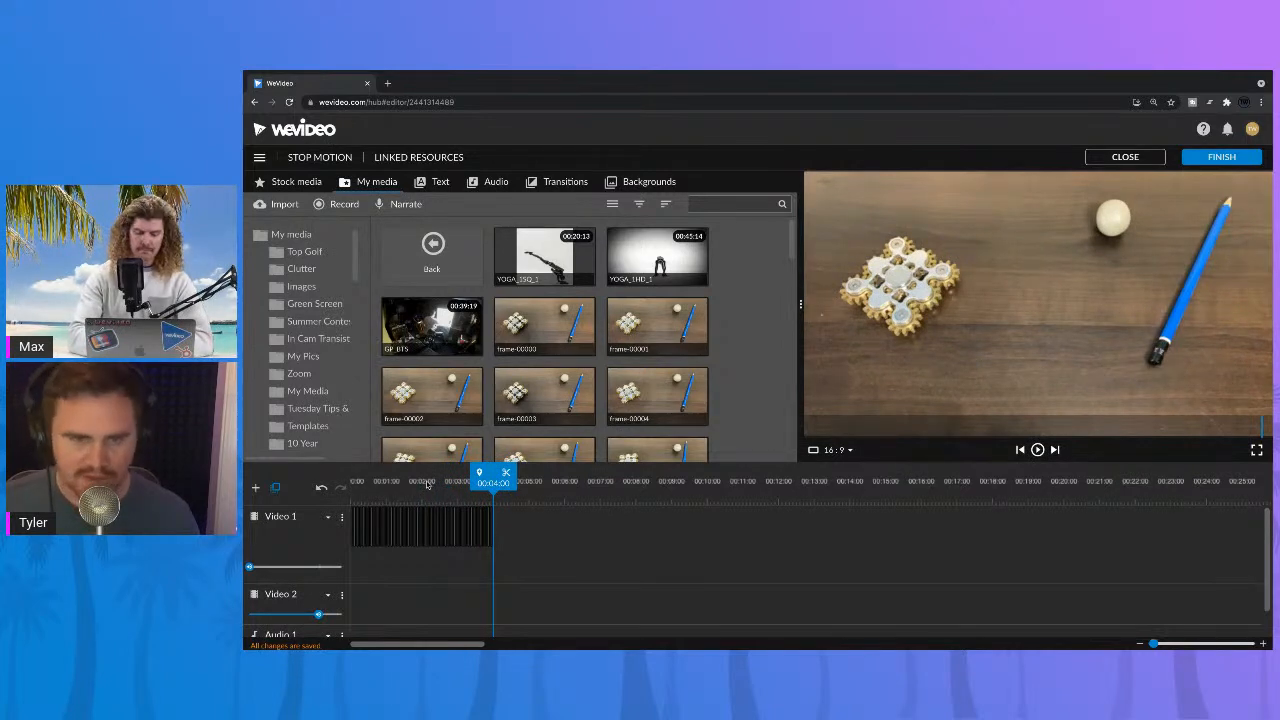
pyautogui.press('space')
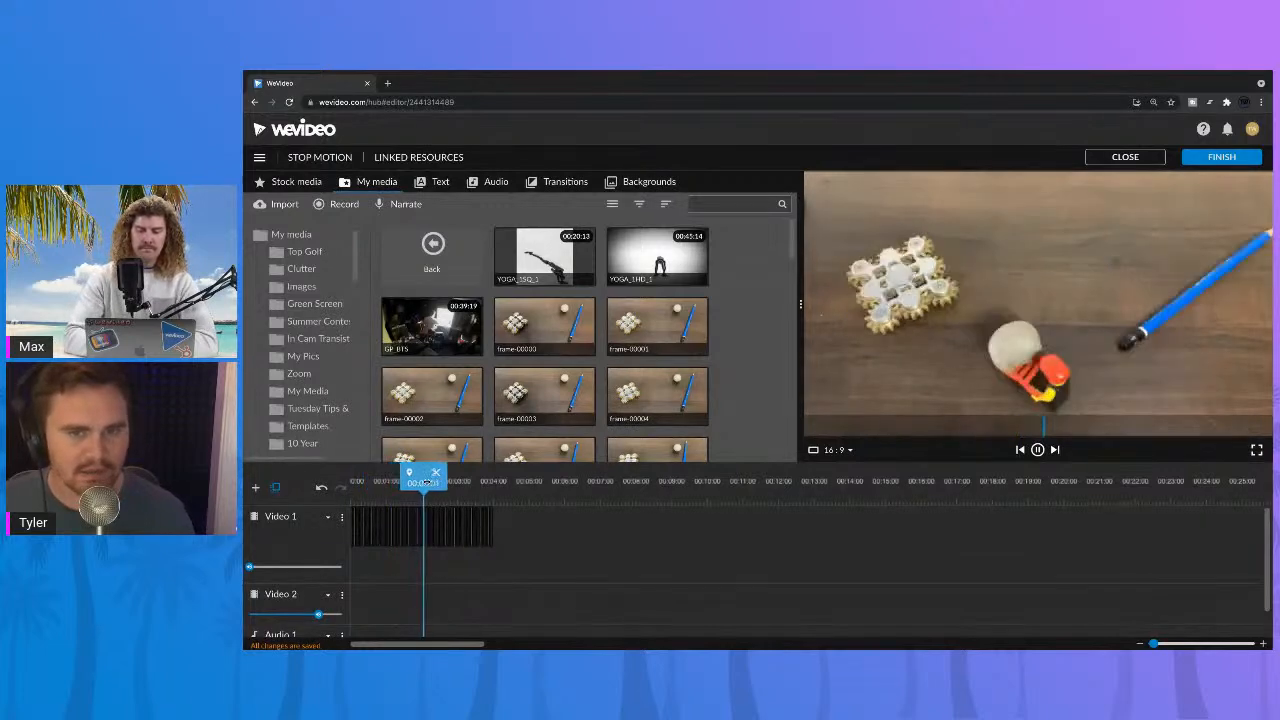
pyautogui.press('space')
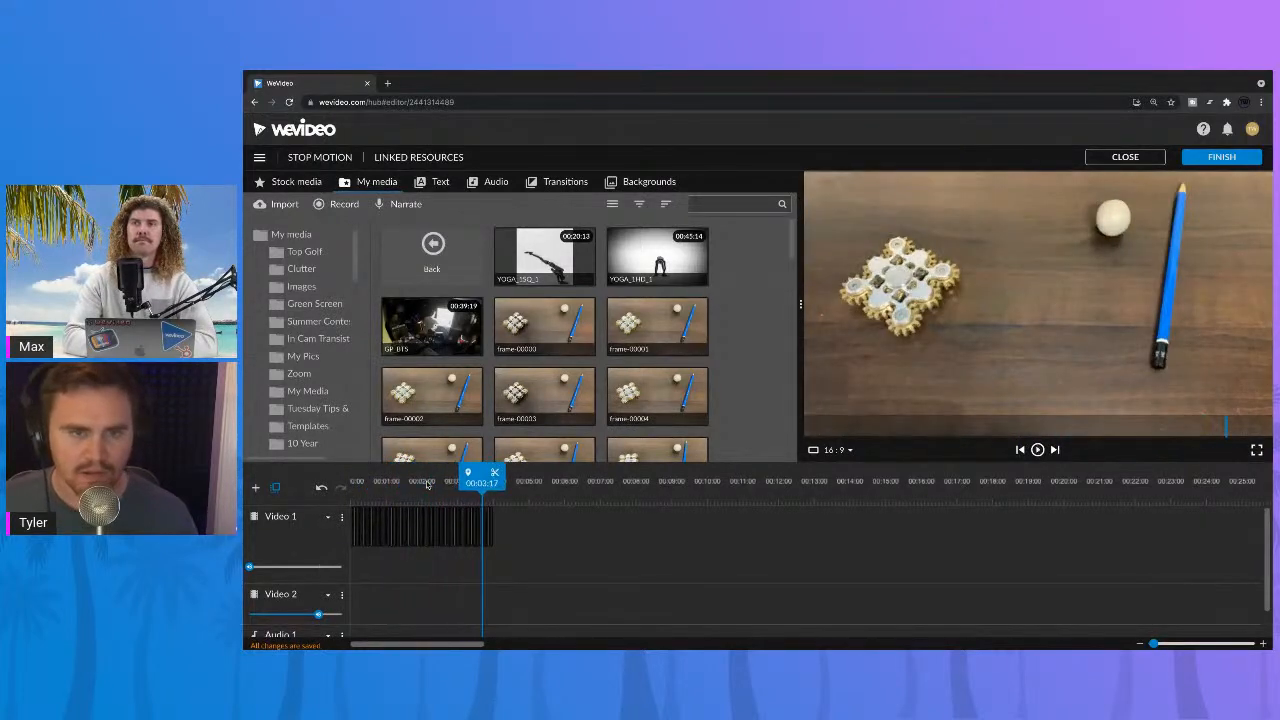
pyautogui.moveTo(416, 485); pyautogui.dragTo(350, 487)
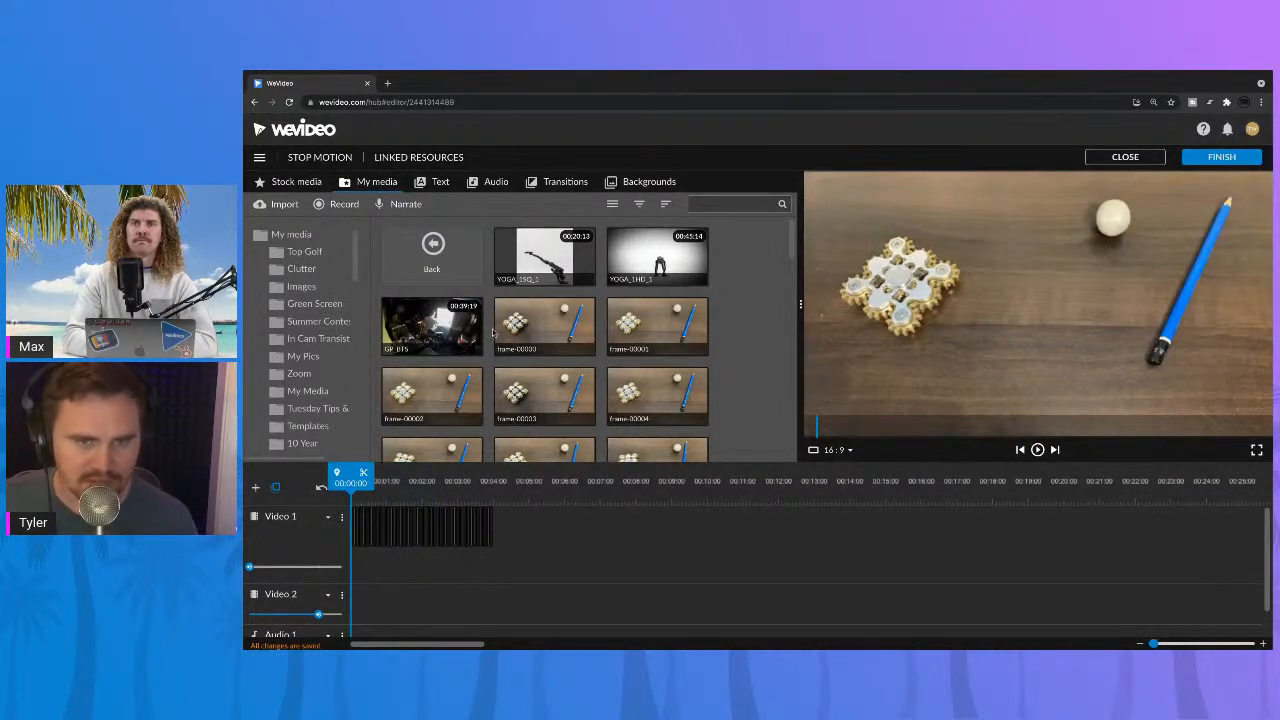
# Step: Preview the YOGA_1SQ_1 clip from the media library and return to the start of the timeline
pyautogui.click(544, 256)
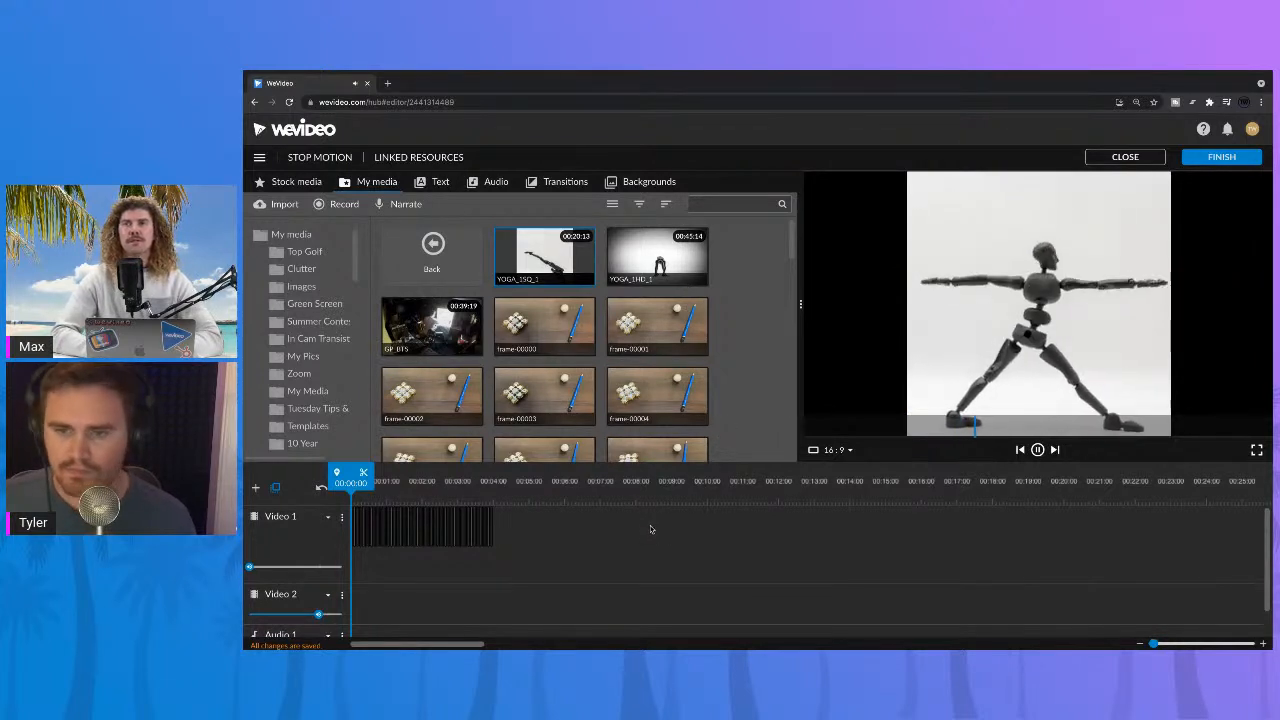
pyautogui.click(443, 500)
pyautogui.moveTo(443, 500); pyautogui.dragTo(351, 503)
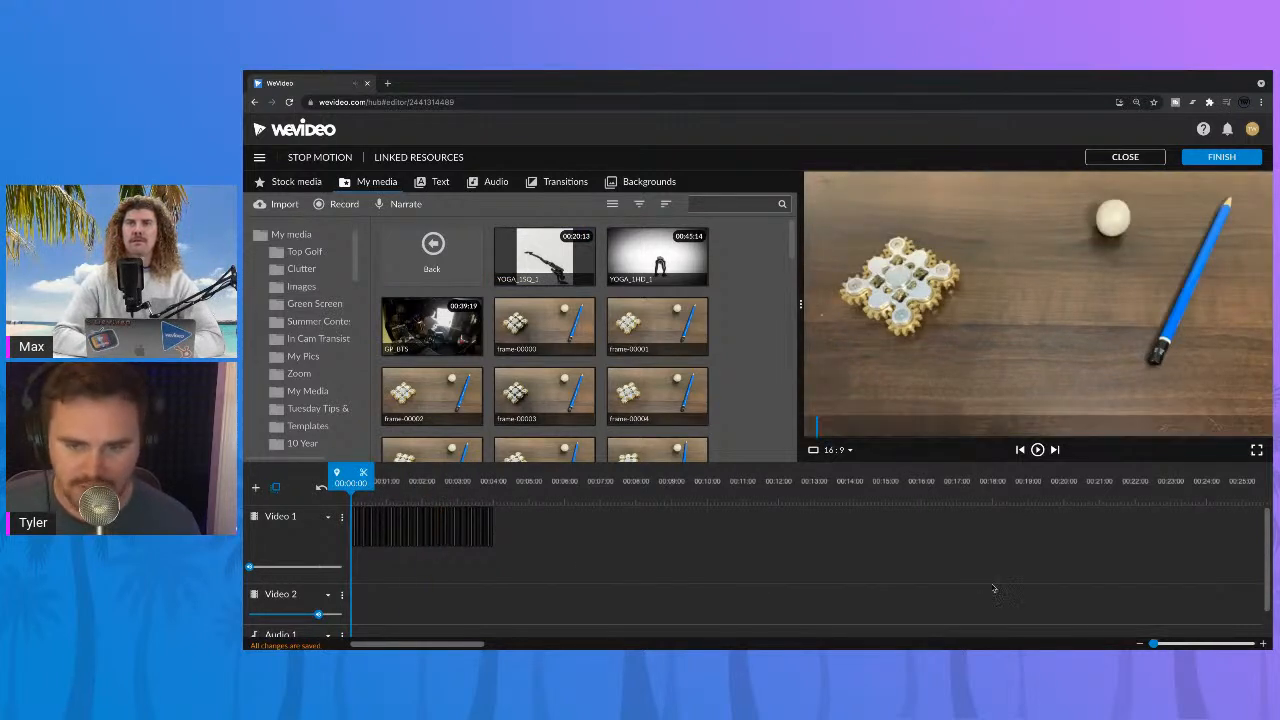
# Step: Move all the stills from Video 1 to Video 2, keeping their start at 00:00:00
pyautogui.moveTo(1153, 643); pyautogui.dragTo(1158, 643)
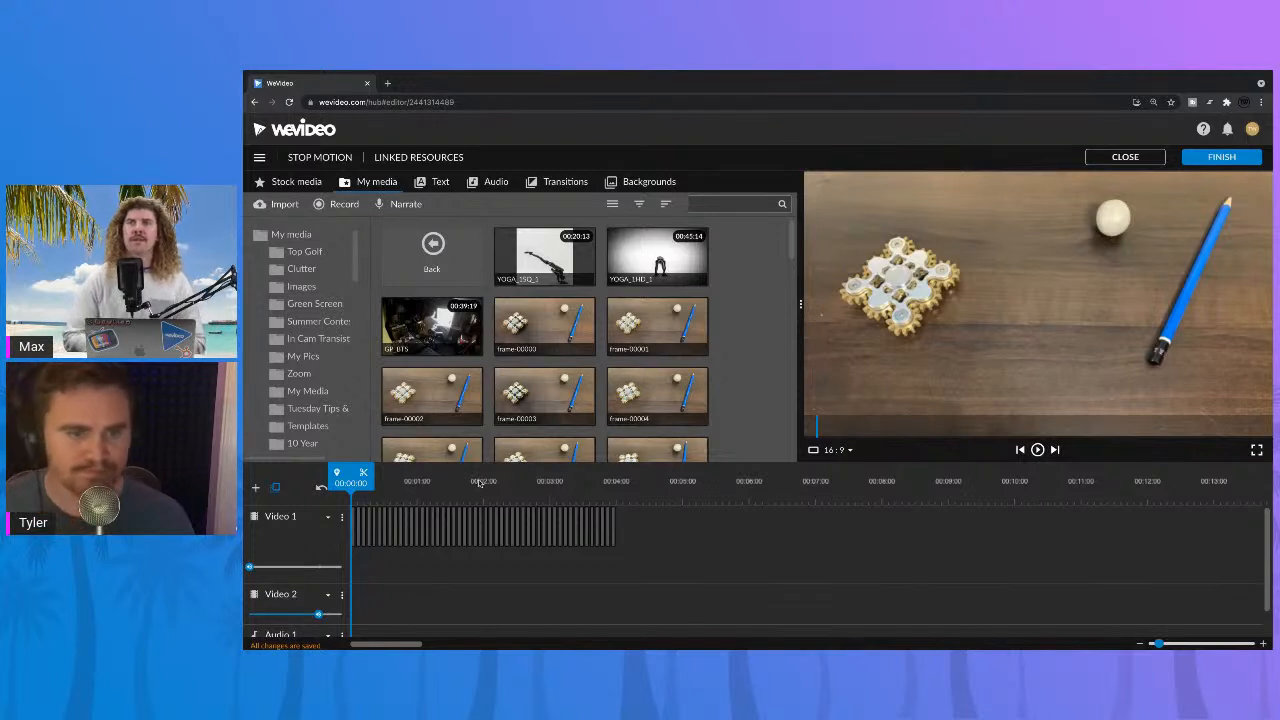
pyautogui.click(405, 527)
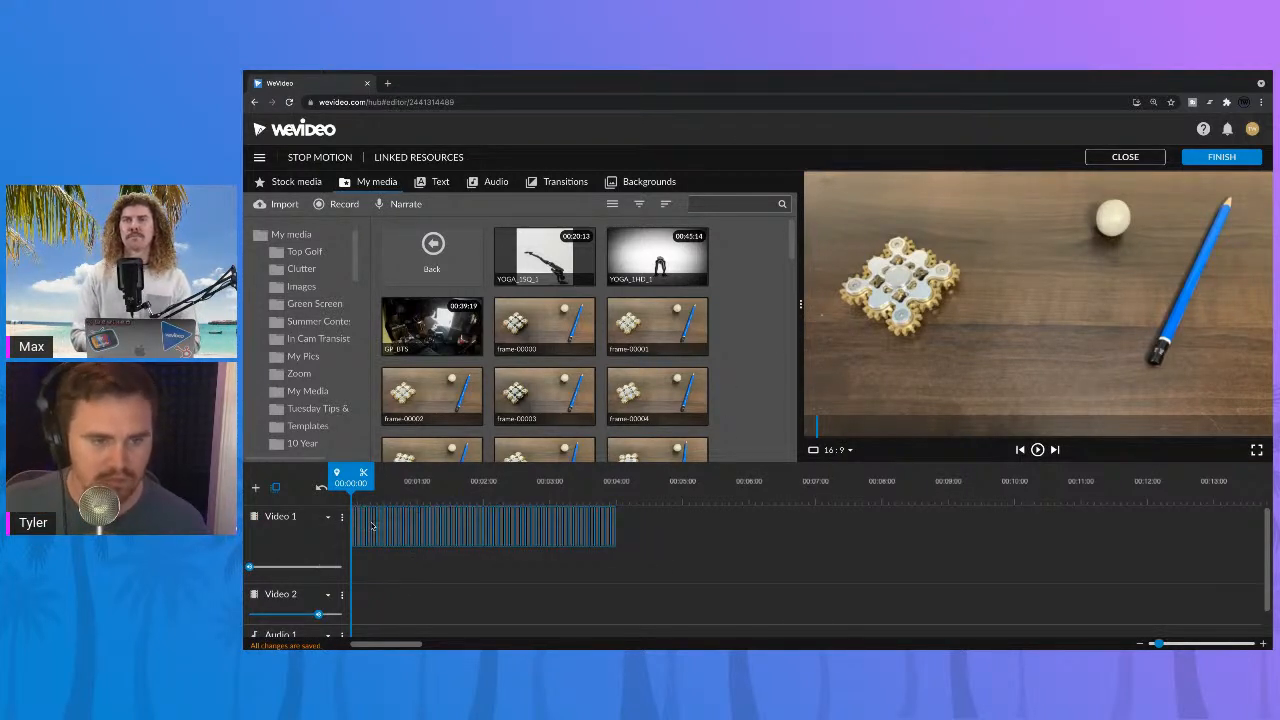
pyautogui.click(418, 480)
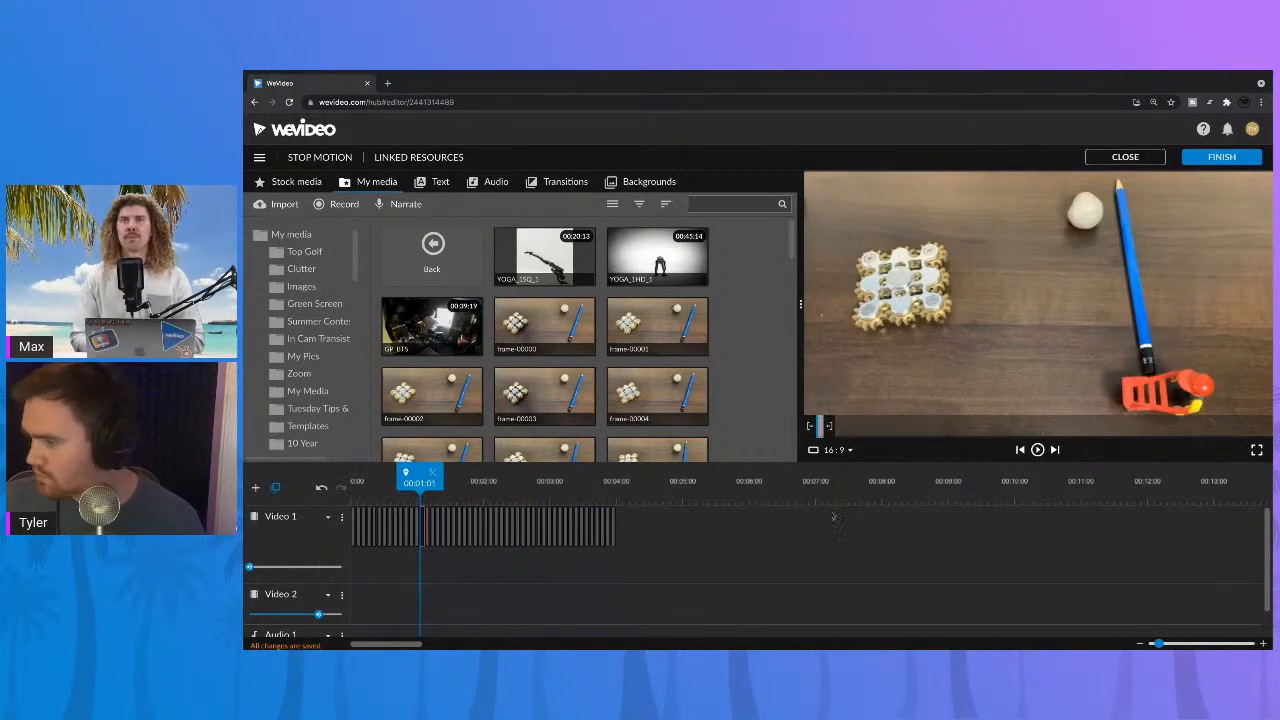
pyautogui.moveTo(415, 468); pyautogui.dragTo(283, 503)
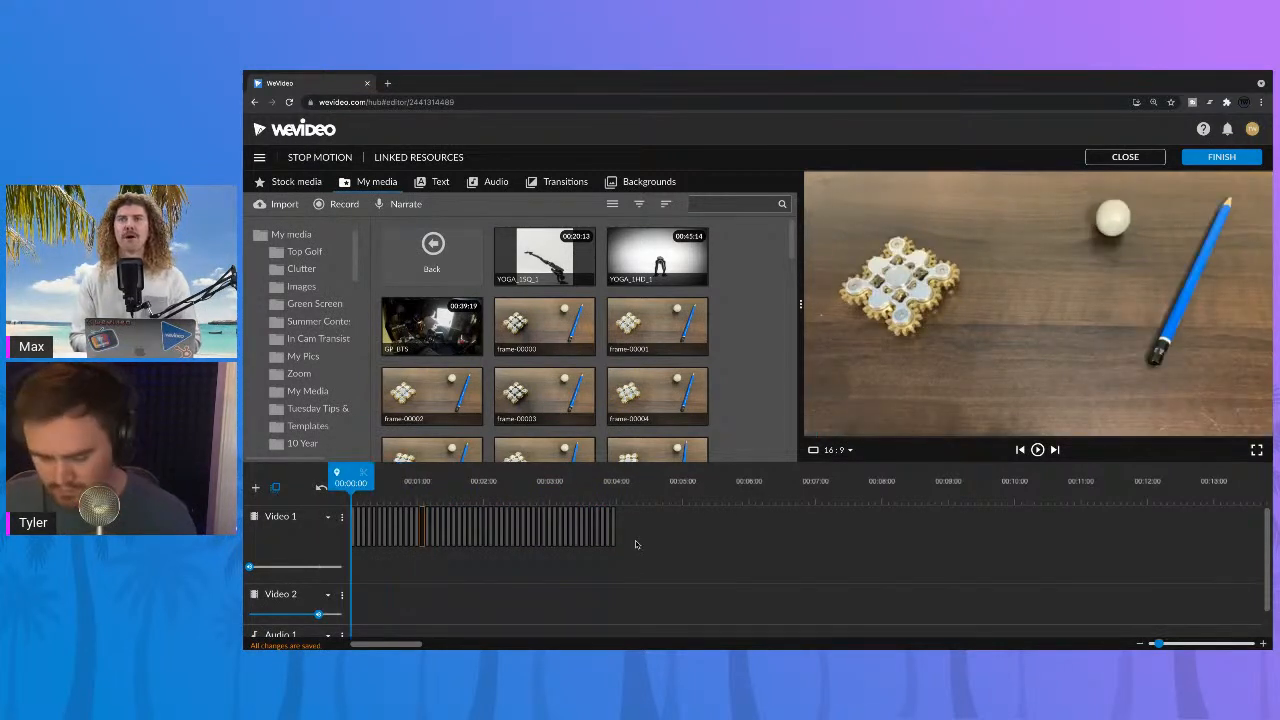
pyautogui.press('super+a')
pyautogui.moveTo(535, 530); pyautogui.dragTo(532, 600)
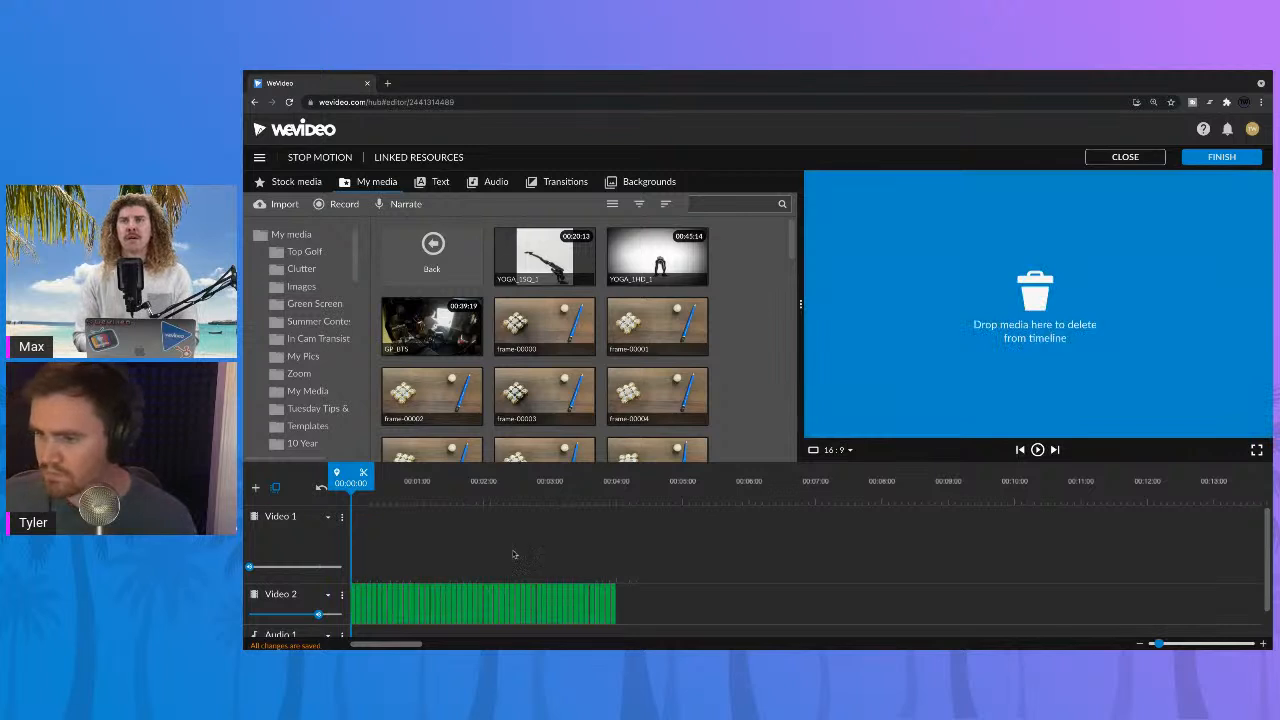
pyautogui.moveTo(513, 551); pyautogui.dragTo(510, 551)
# Step: Look over the motion titles and stock media, and play the Video 2 sequence to about 00:01:15 before returning to the start
pyautogui.click(431, 182)
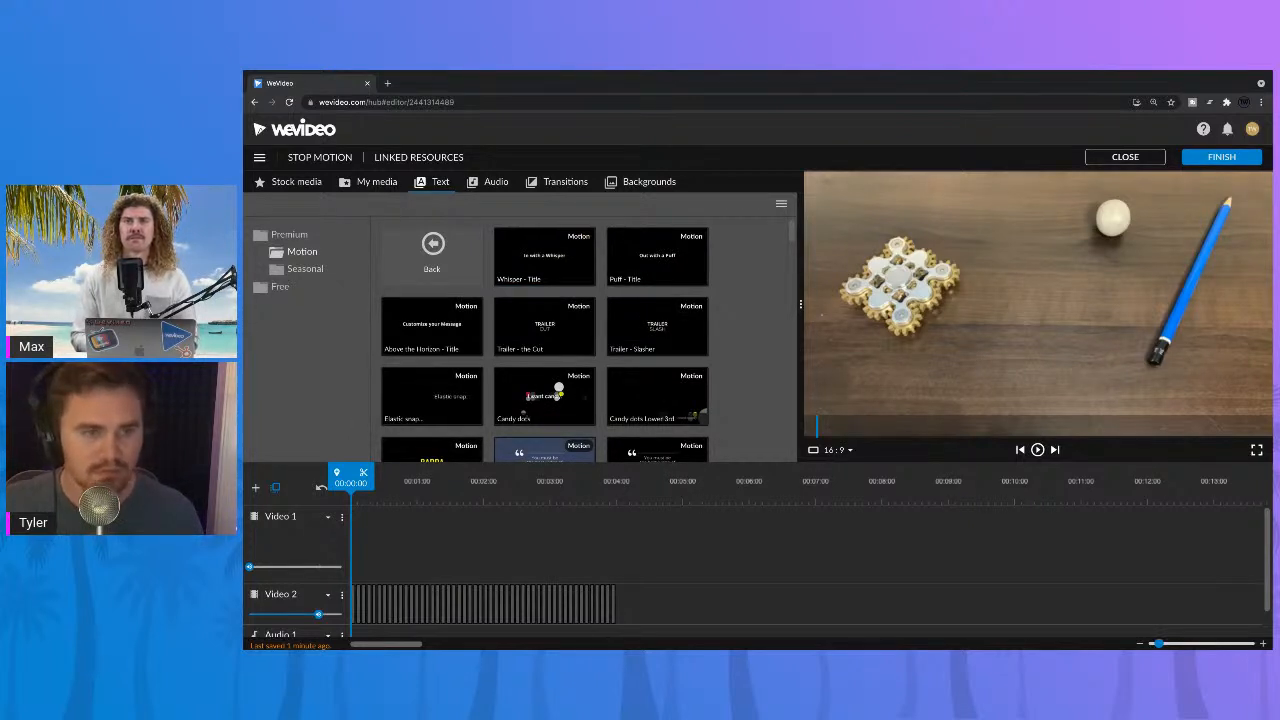
pyautogui.click(288, 182)
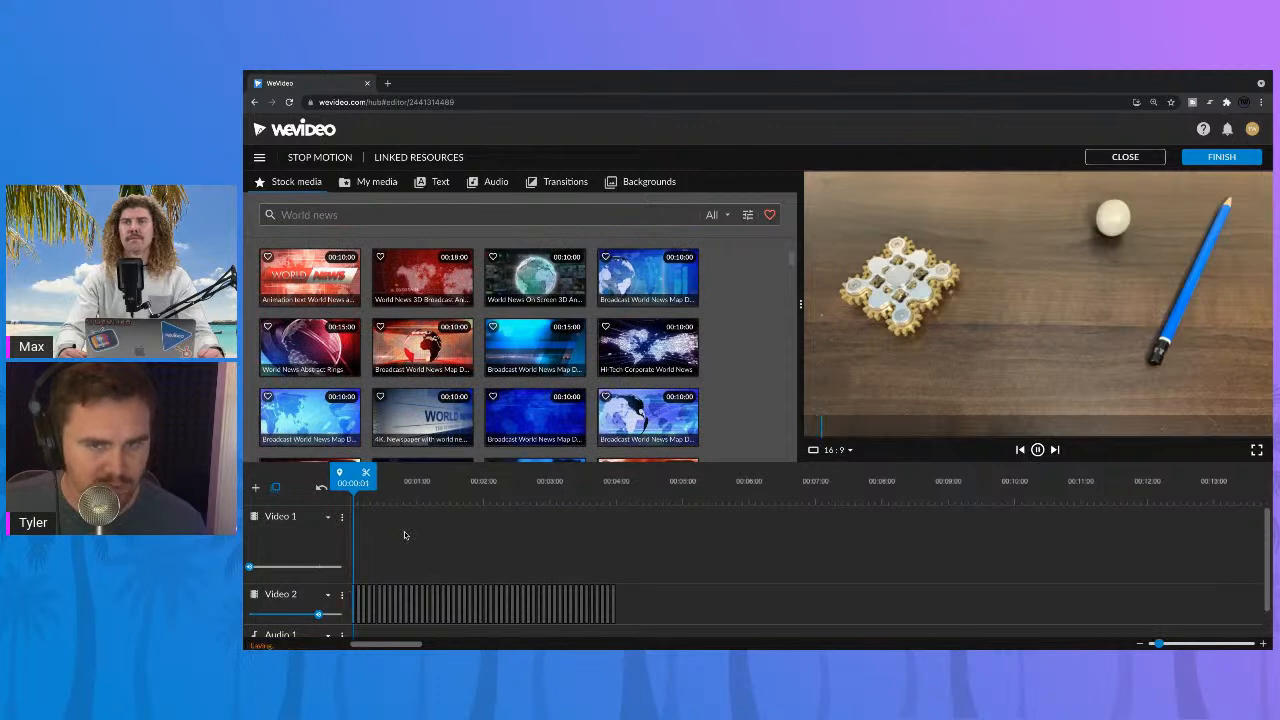
pyautogui.press('space')
pyautogui.press('space')
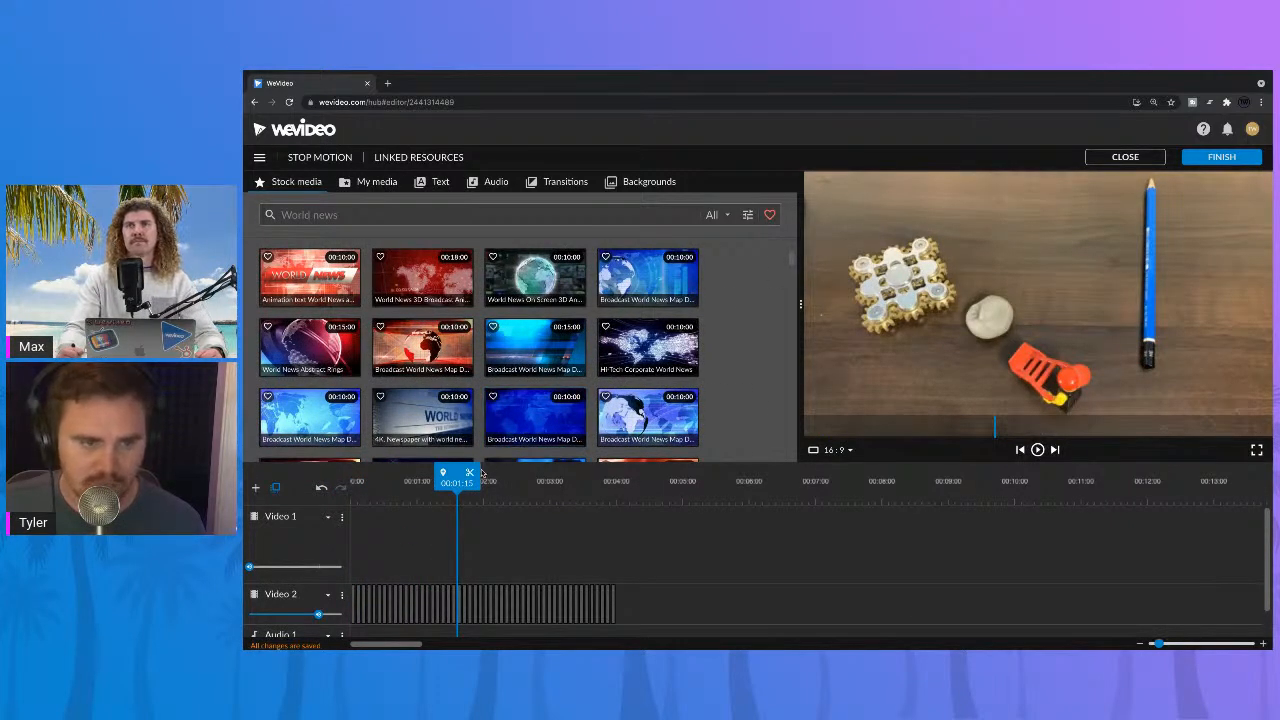
pyautogui.moveTo(466, 480); pyautogui.dragTo(352, 481)
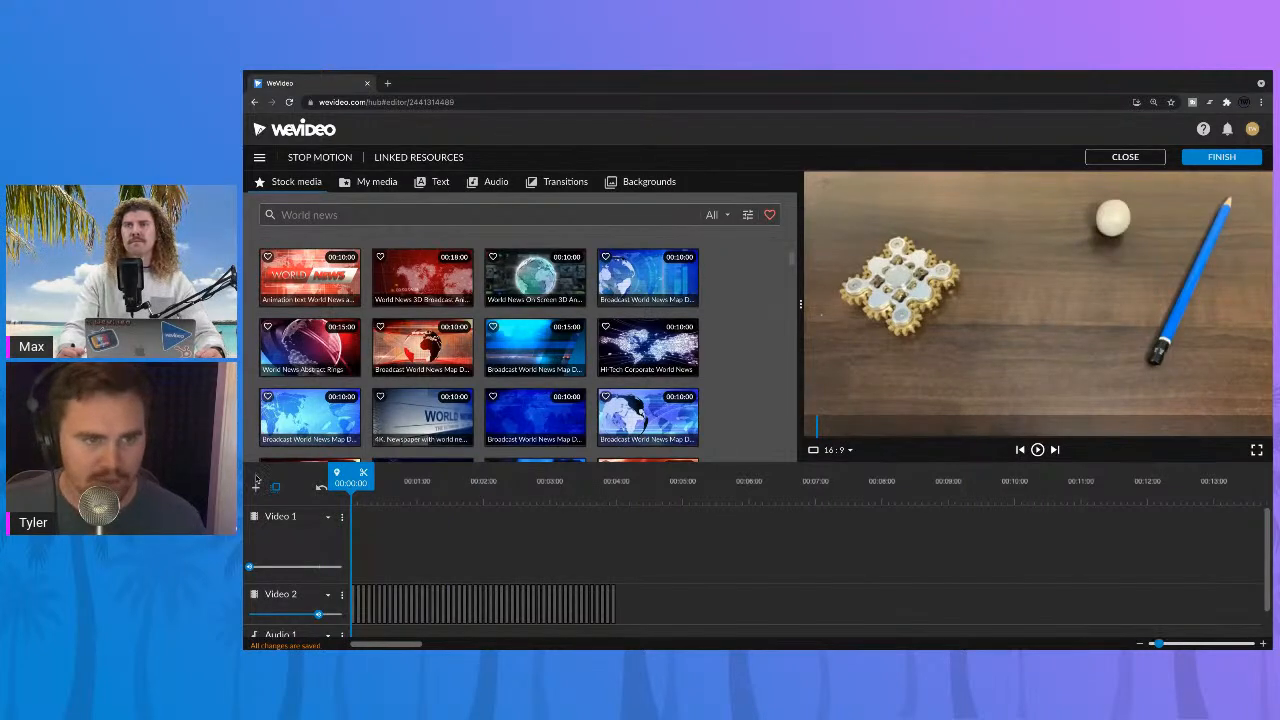
# Step: Search the stock audio for "pop", limiting the search to sound effects without music or audio loops
pyautogui.click(342, 213)
pyautogui.write('pop')
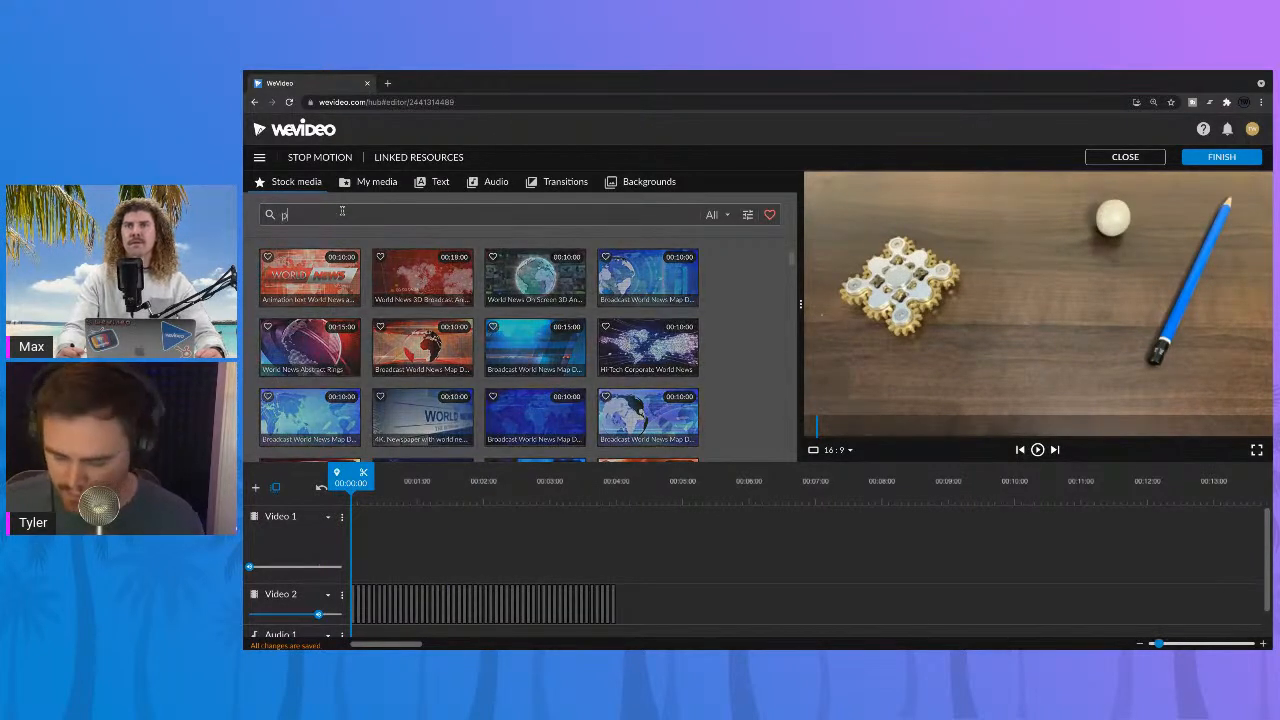
pyautogui.click(718, 215)
pyautogui.click(722, 297)
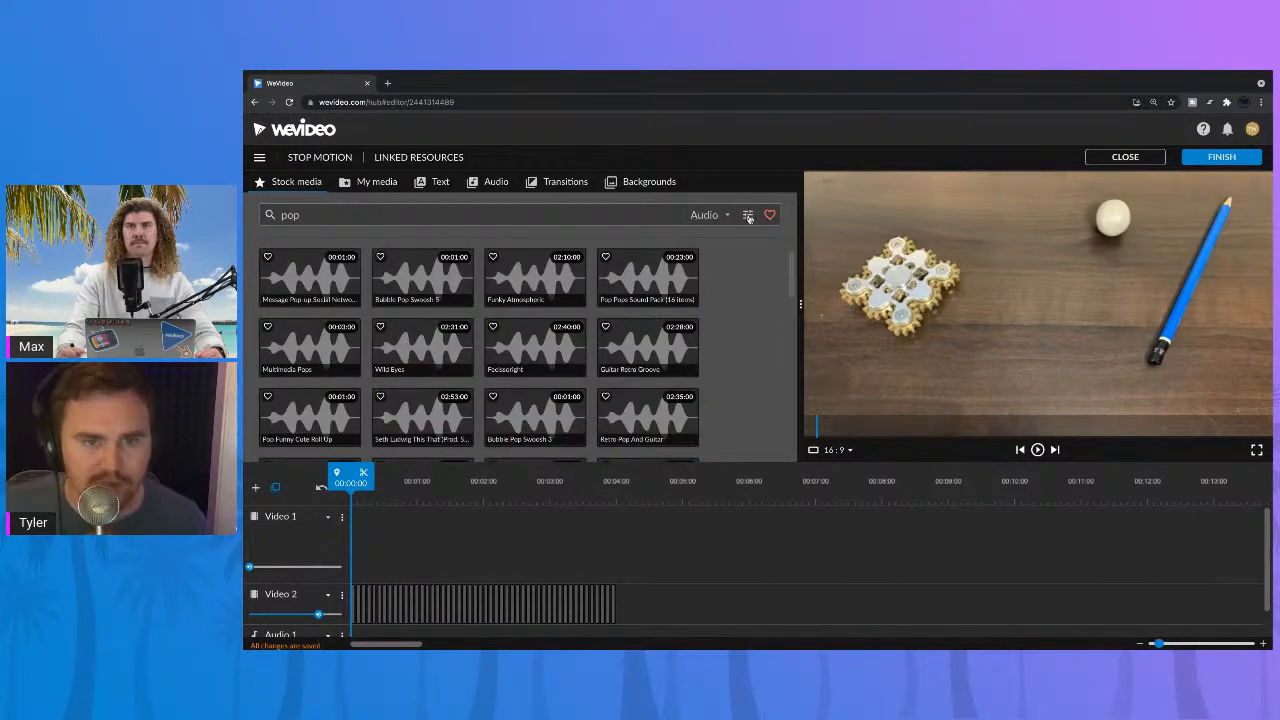
pyautogui.click(748, 215)
pyautogui.click(748, 264)
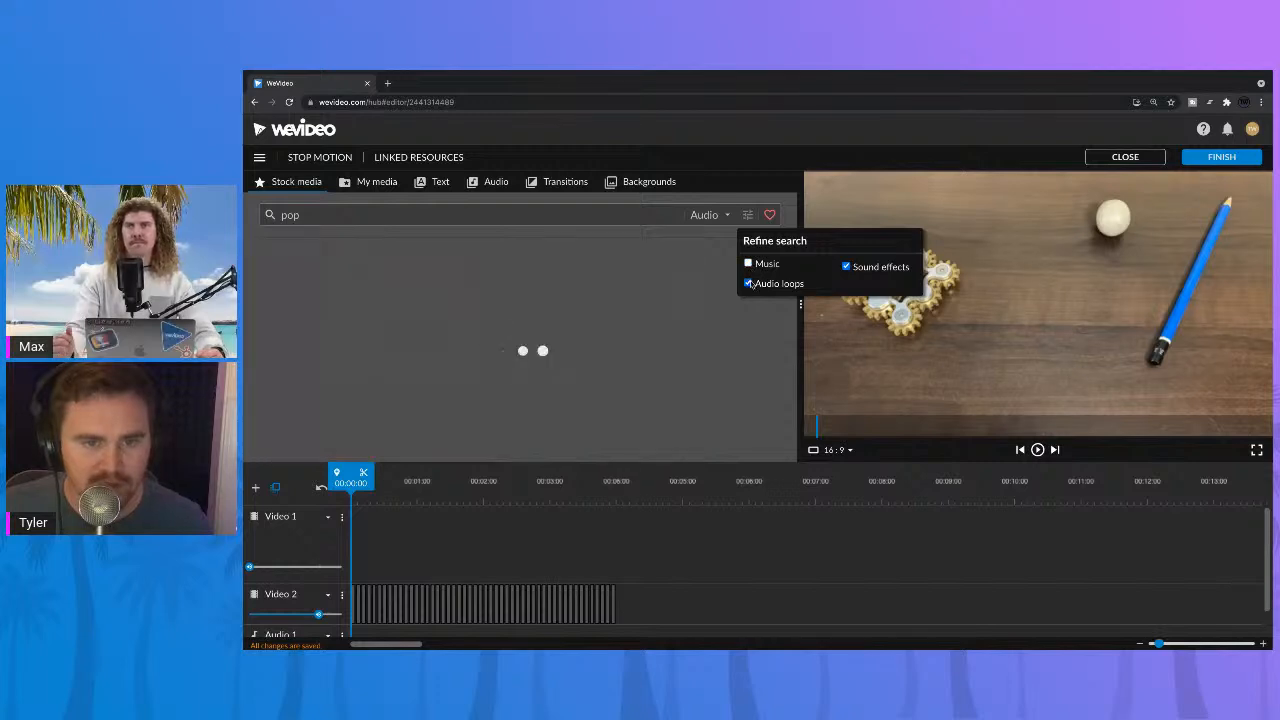
pyautogui.click(748, 284)
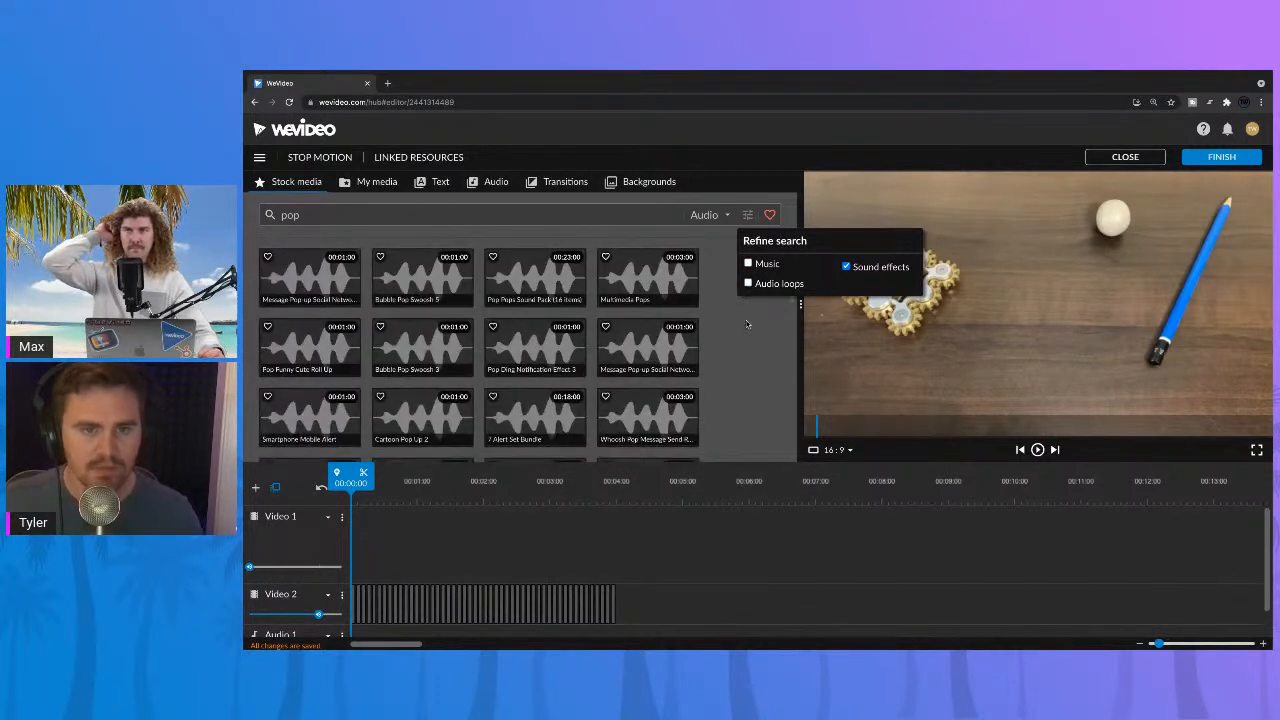
# Step: Close the search filters and preview the Message Pop-up, Bubble Pop Swoosh 5 and Pop Pops Sound Pack sound effects
pyautogui.click(749, 325)
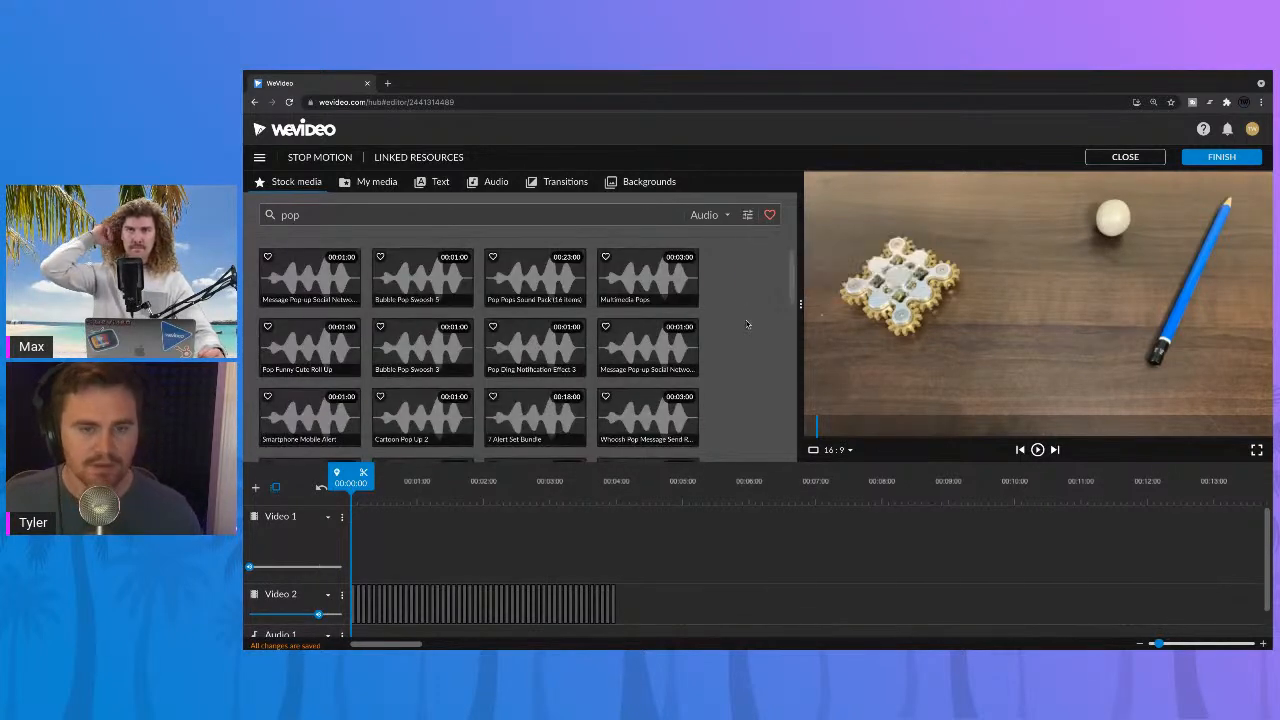
pyautogui.click(291, 291)
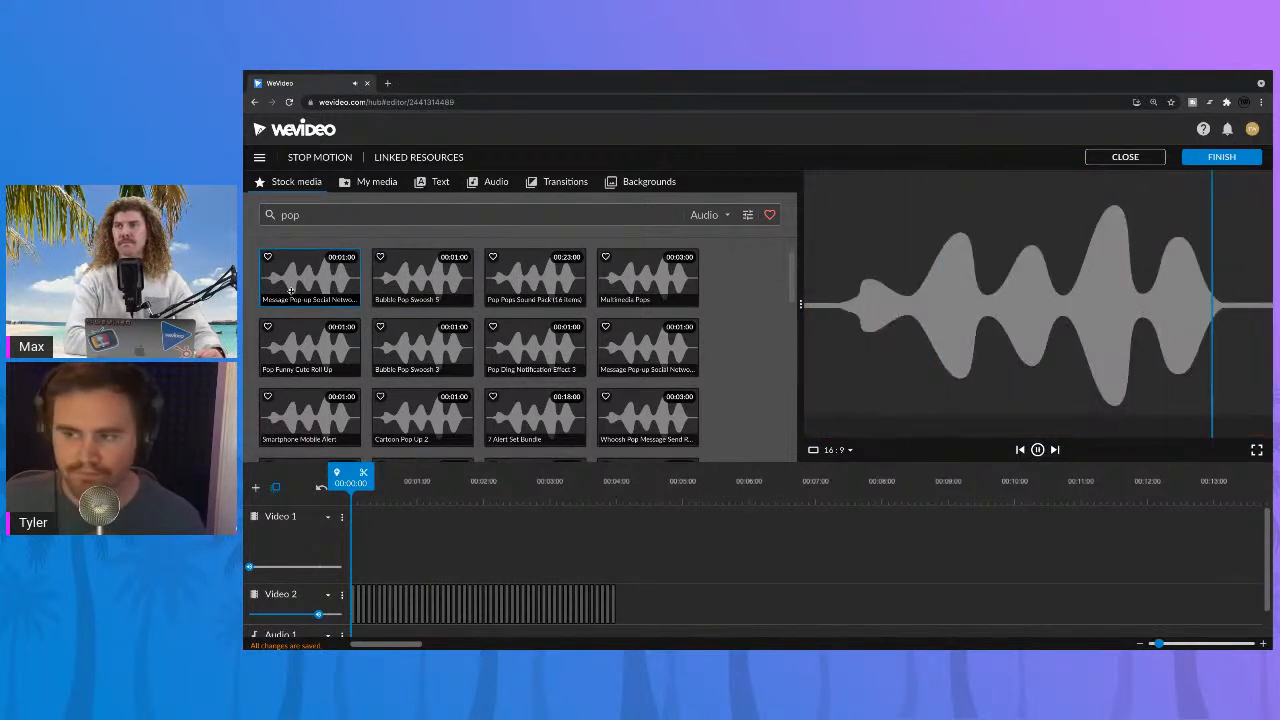
pyautogui.scroll(-1, 307, 302)
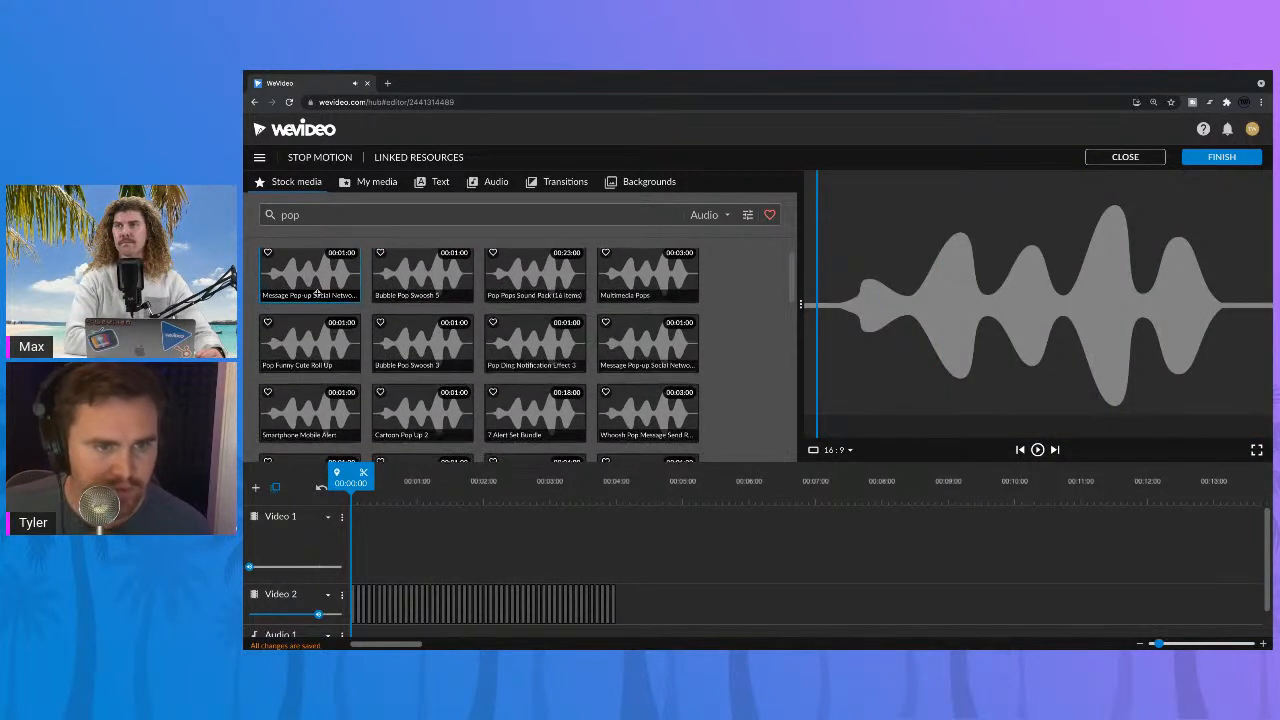
pyautogui.click(398, 290)
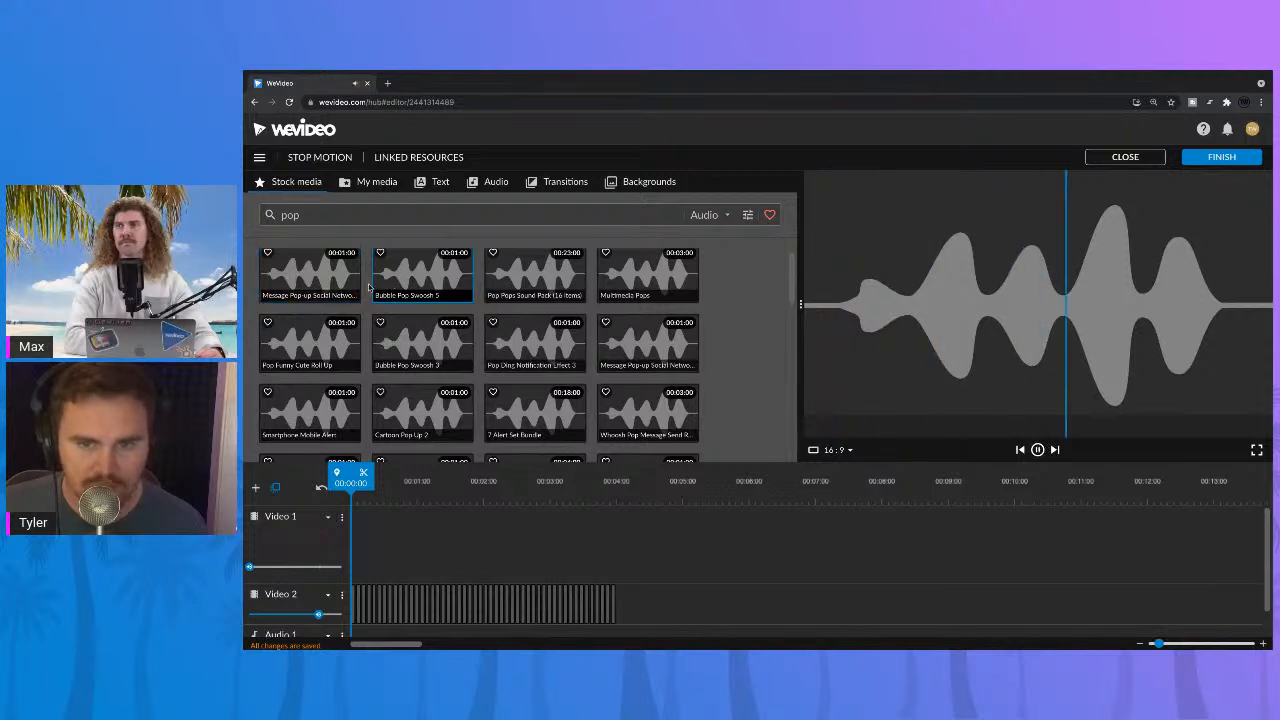
pyautogui.click(343, 285)
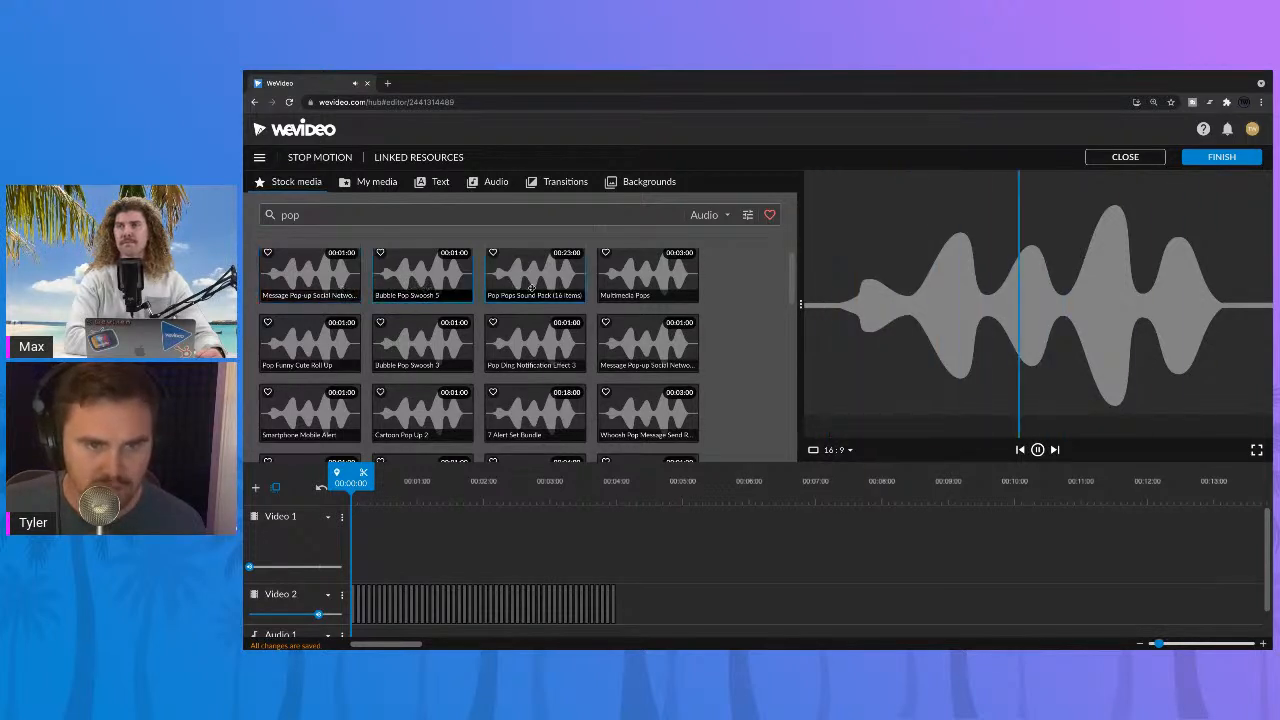
pyautogui.click(392, 292)
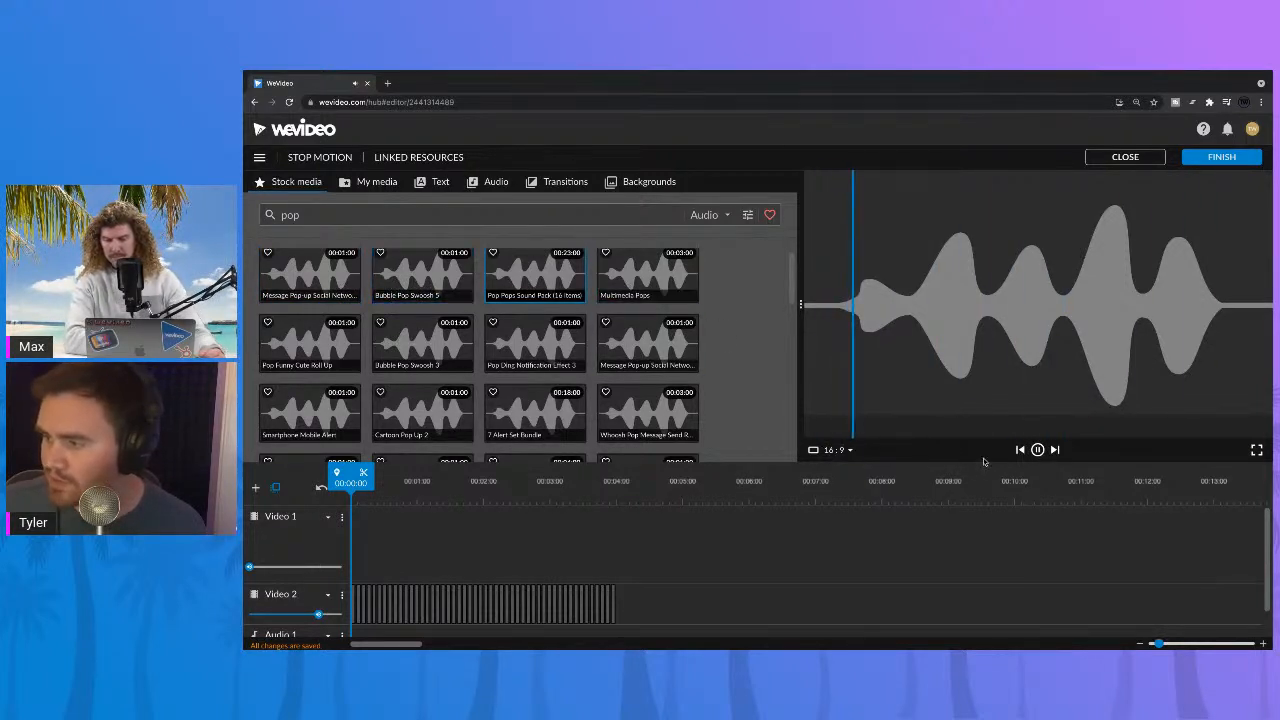
pyautogui.click(1037, 449)
pyautogui.scroll(-4, 304, 278)
pyautogui.scroll(4, 290, 294)
# Step: Add the first Message Pop-up sound effect to Audio 1 and move it to start at about 00:00:22
pyautogui.moveTo(309, 287); pyautogui.dragTo(546, 625)
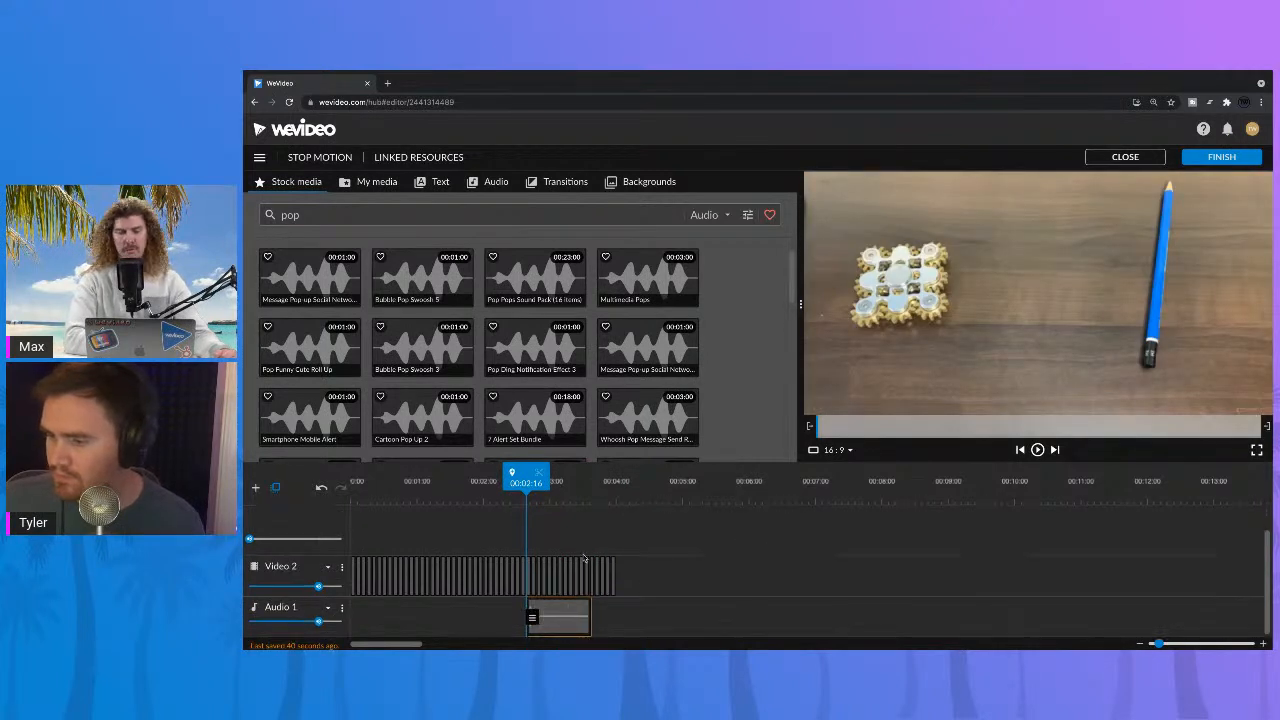
pyautogui.moveTo(666, 565); pyautogui.dragTo(388, 543)
pyautogui.click(537, 622)
pyautogui.moveTo(537, 622); pyautogui.dragTo(429, 620)
pyautogui.hotkey('ctrl', 'z')
pyautogui.hotkey('ctrl', 'z')
pyautogui.moveTo(1160, 644); pyautogui.dragTo(1175, 644)
pyautogui.moveTo(509, 487); pyautogui.dragTo(503, 487)
pyautogui.moveTo(800, 614); pyautogui.dragTo(521, 615)
# Step: Play the pop sound against the stills and shift the Audio 1 clip to start at 00:00:20
pyautogui.moveTo(491, 488); pyautogui.dragTo(443, 488)
pyautogui.press('space')
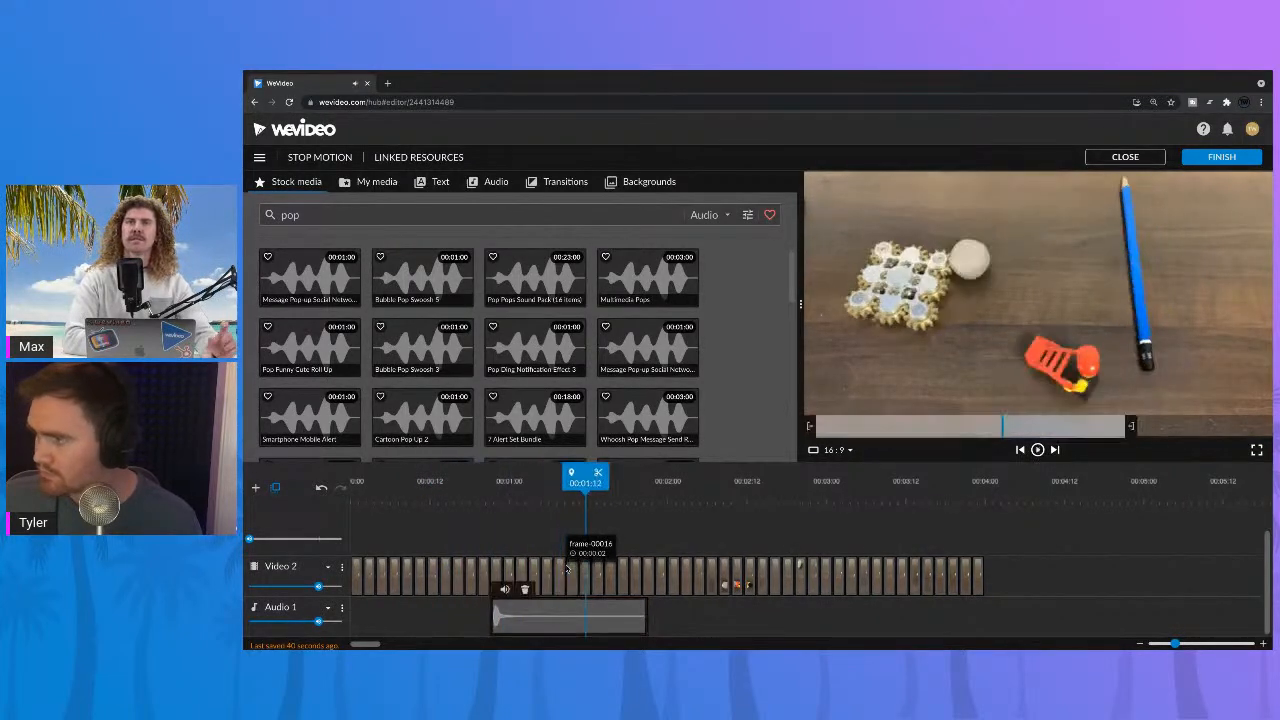
pyautogui.click(423, 488)
pyautogui.press('space')
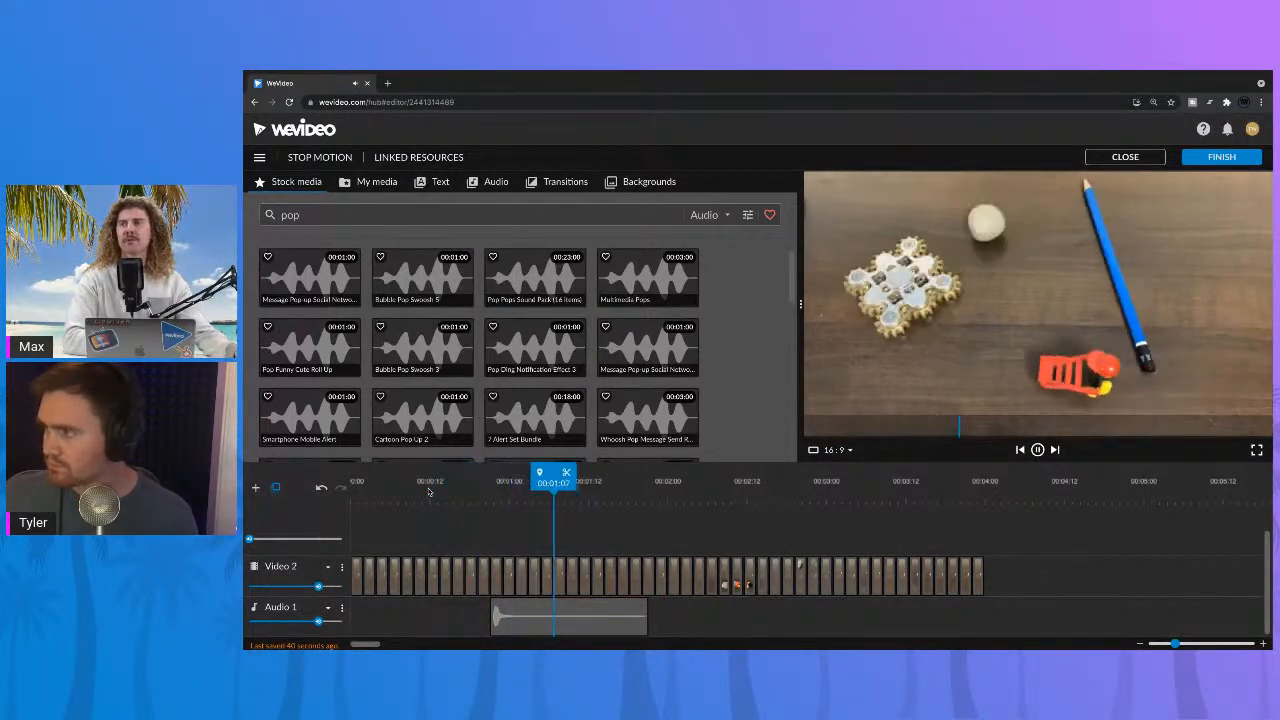
pyautogui.click(429, 488)
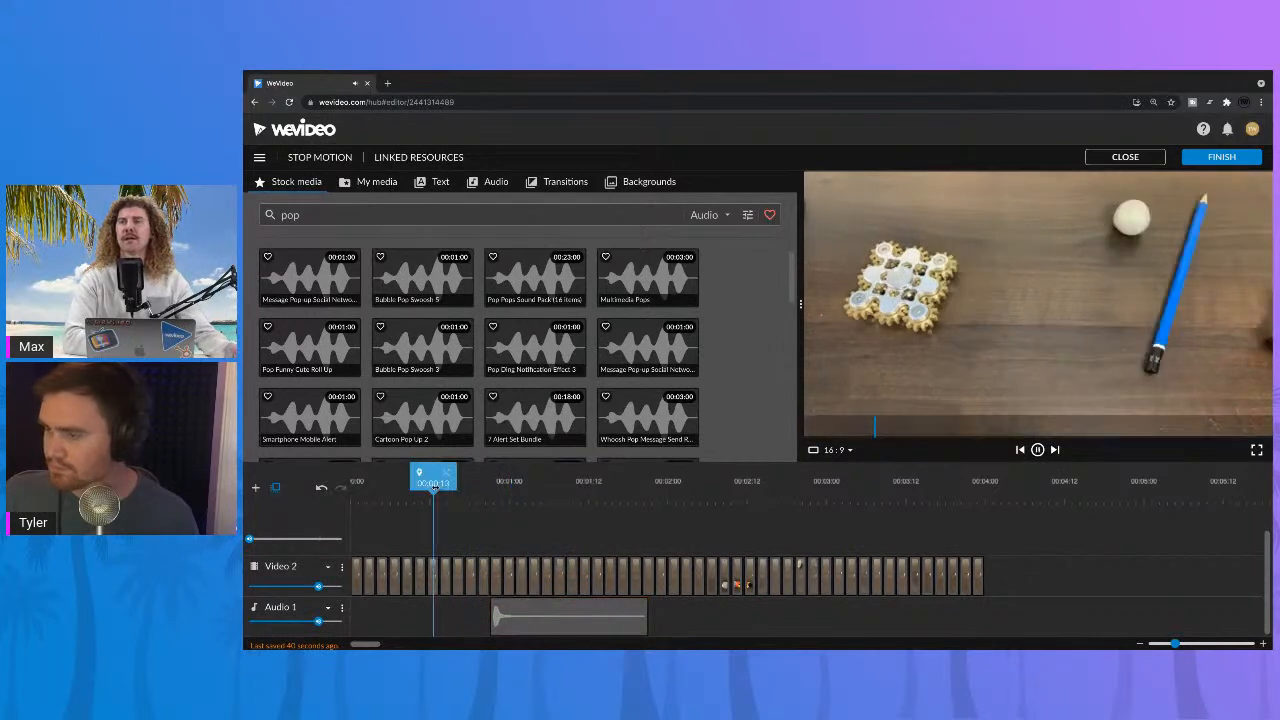
pyautogui.moveTo(505, 600); pyautogui.dragTo(493, 600)
pyautogui.click(414, 483)
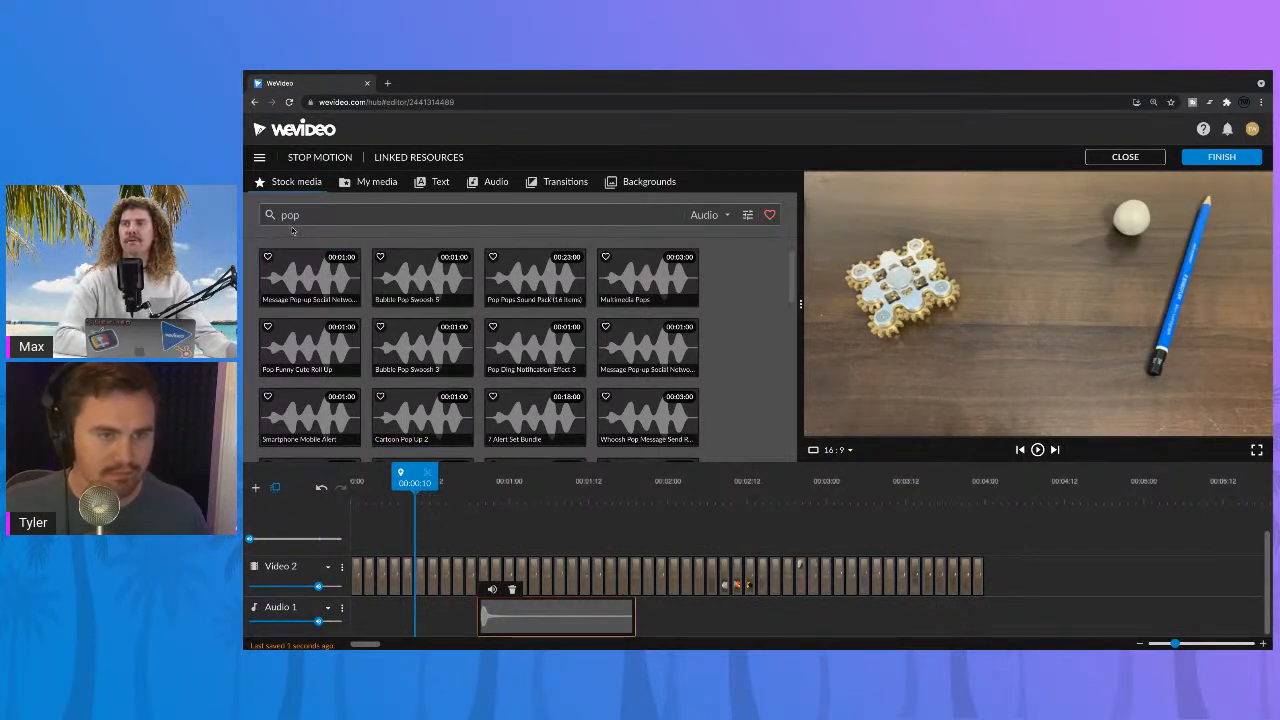
# Step: Search the stock library for "pop alpha" with the media type set to All
pyautogui.click(710, 217)
pyautogui.click(444, 218)
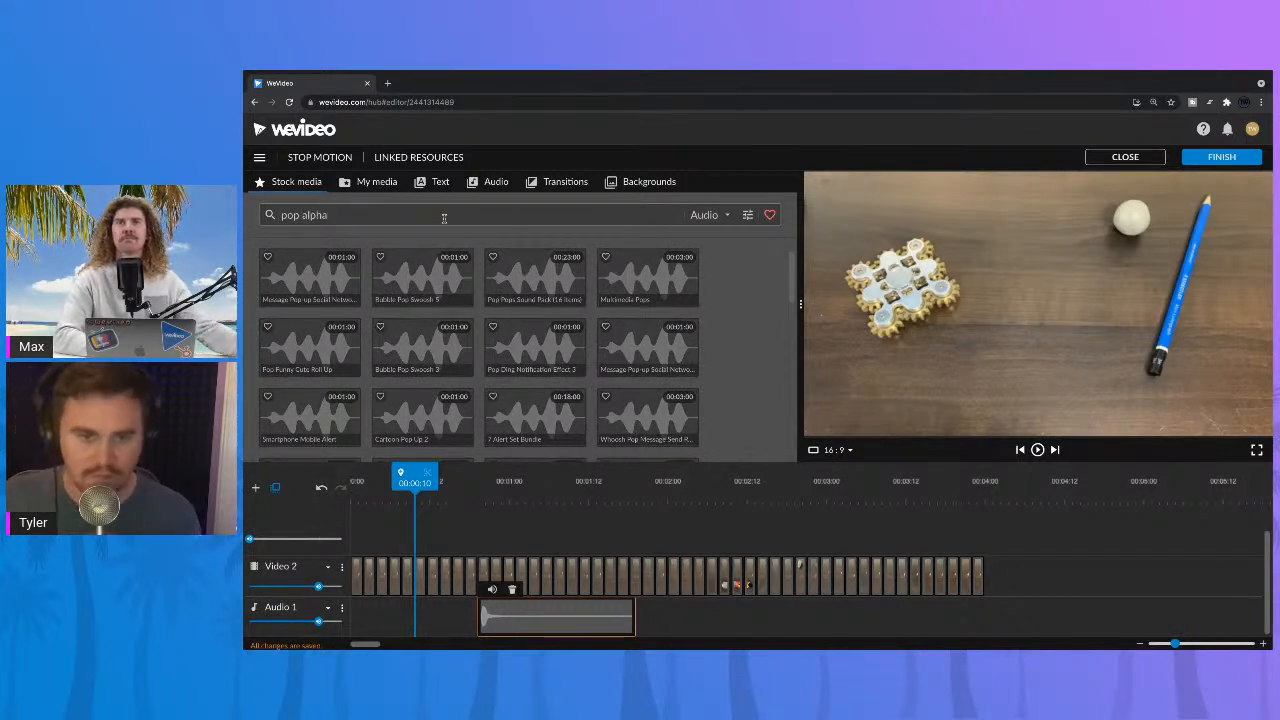
pyautogui.press('Return')
pyautogui.click(706, 218)
pyautogui.click(704, 235)
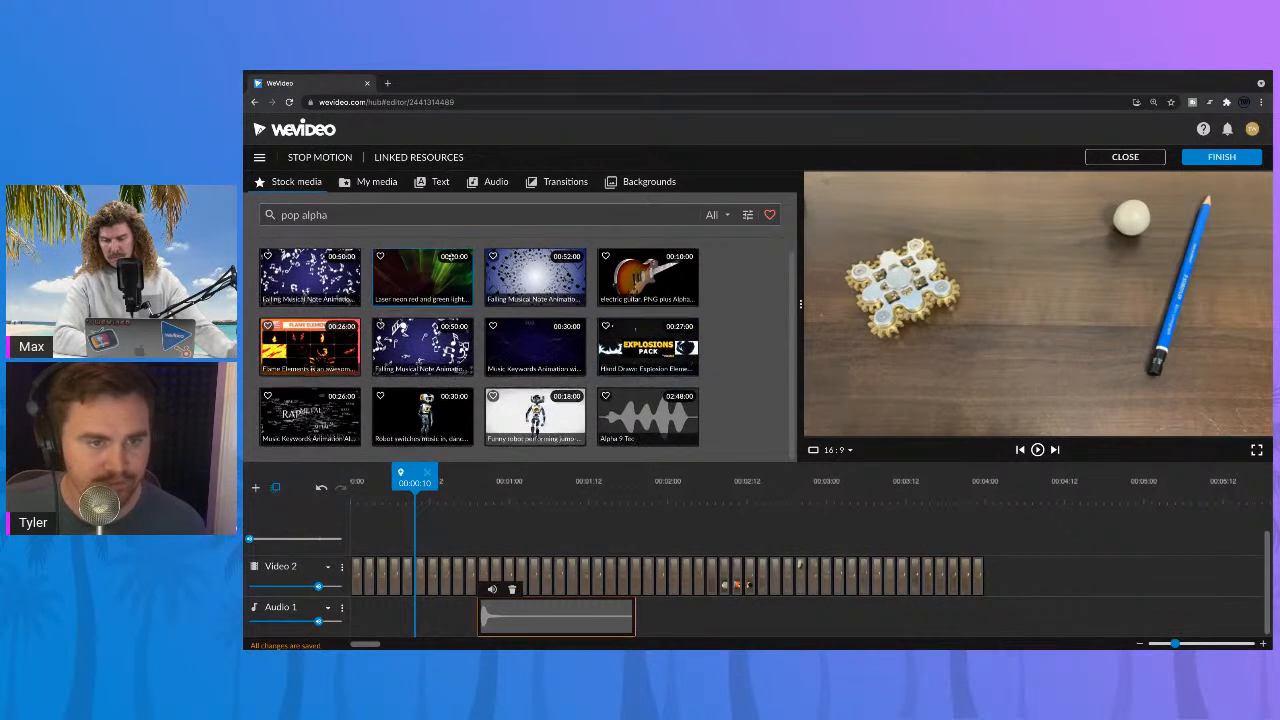
# Step: Search the stock media for "pop flash", preview the 2D FX SMOKE Elements clip and place it on Video 1 at 00:00:14
pyautogui.moveTo(298, 216); pyautogui.dragTo(276, 216)
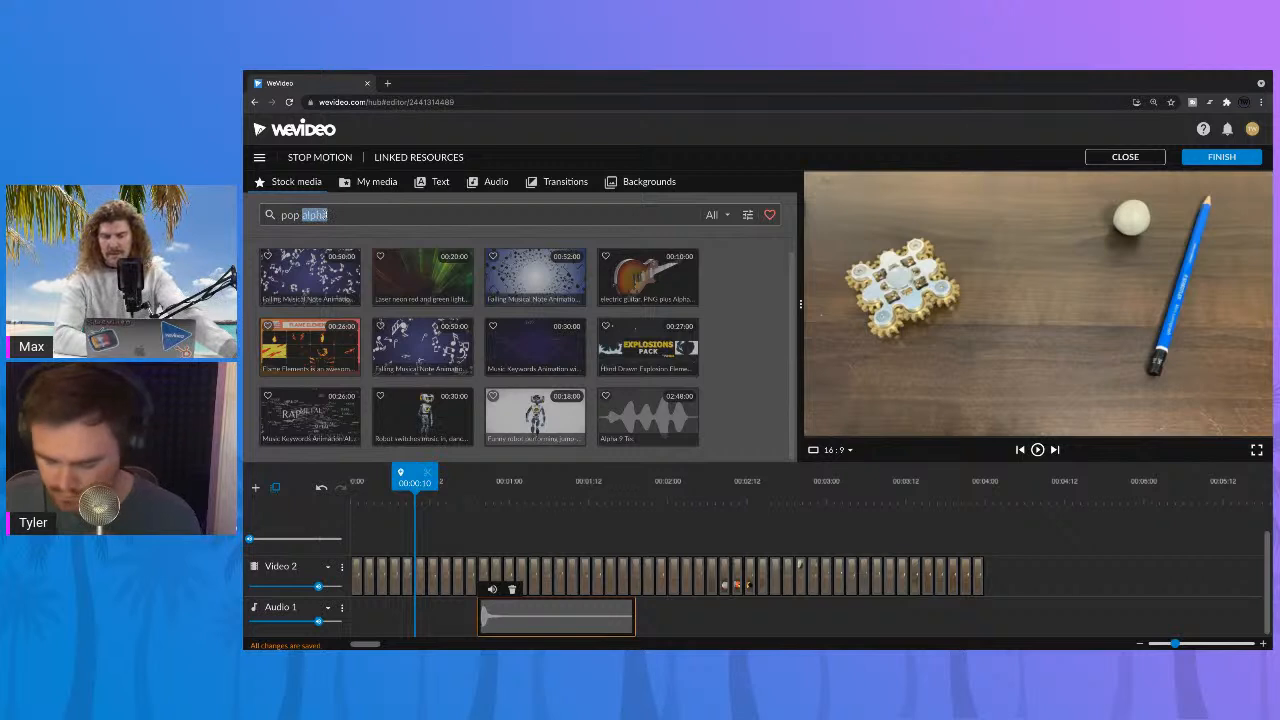
pyautogui.press('Return')
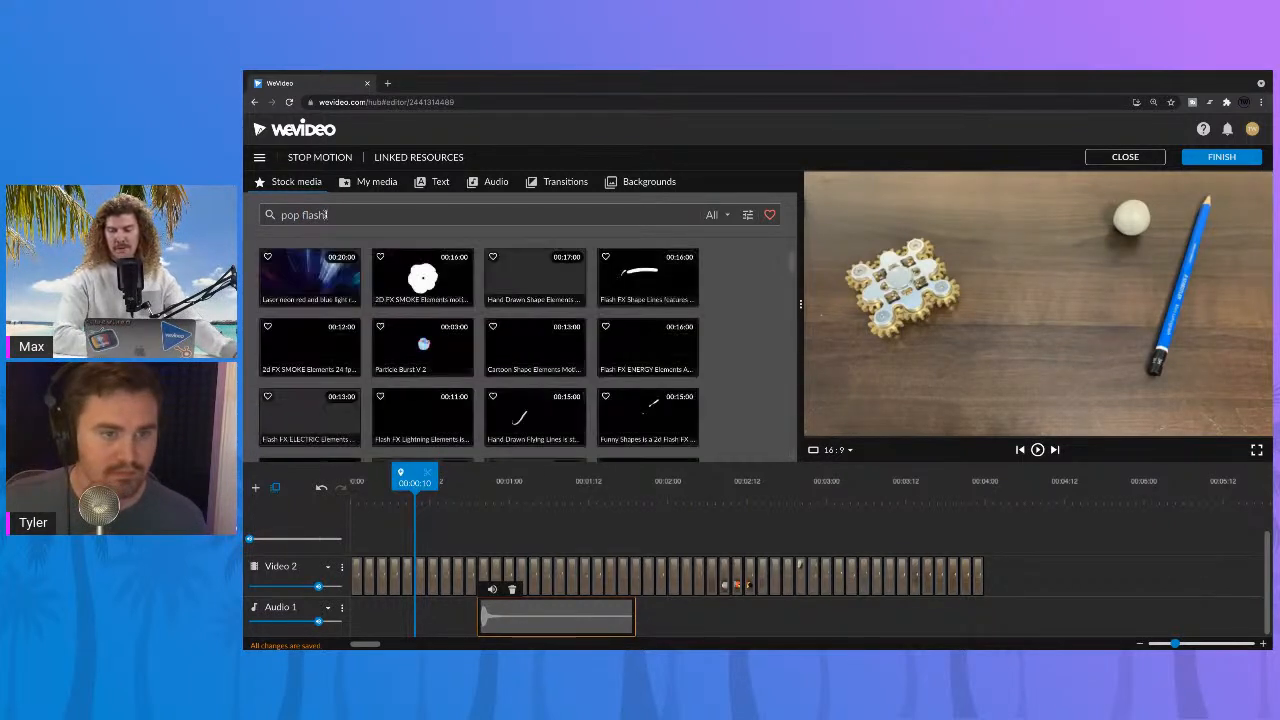
pyautogui.click(448, 280)
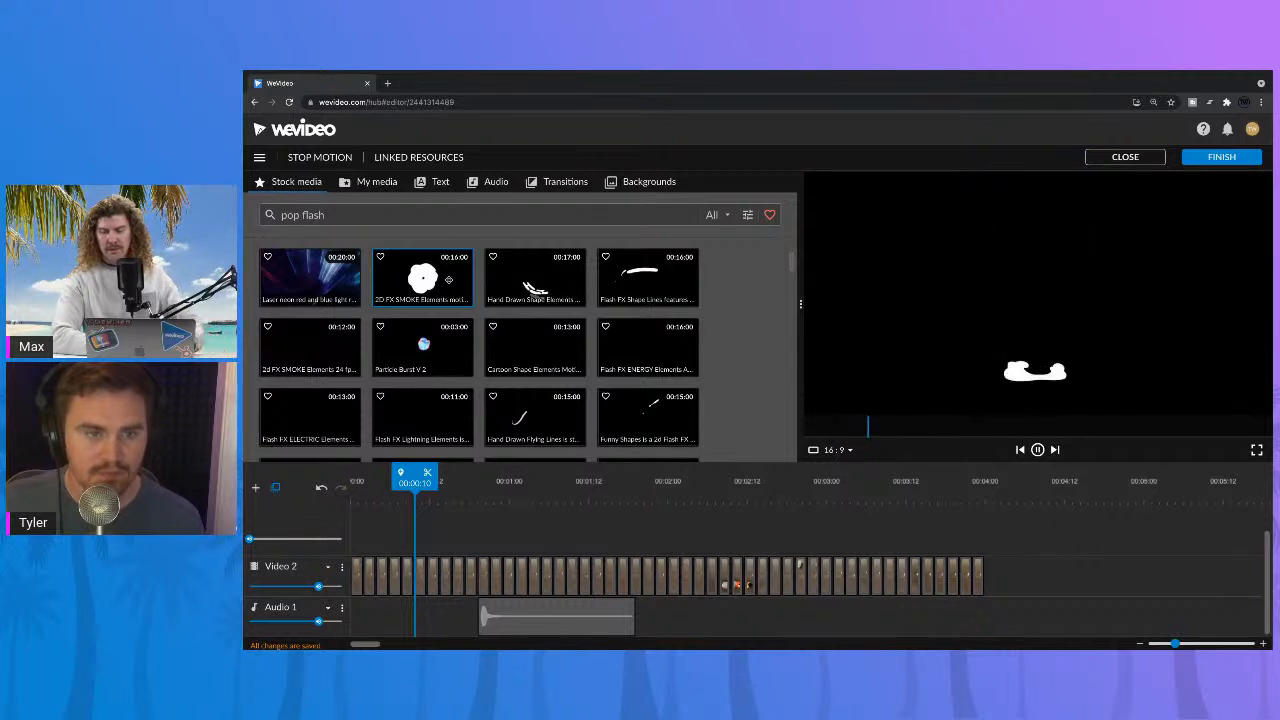
pyautogui.moveTo(423, 277); pyautogui.dragTo(471, 534)
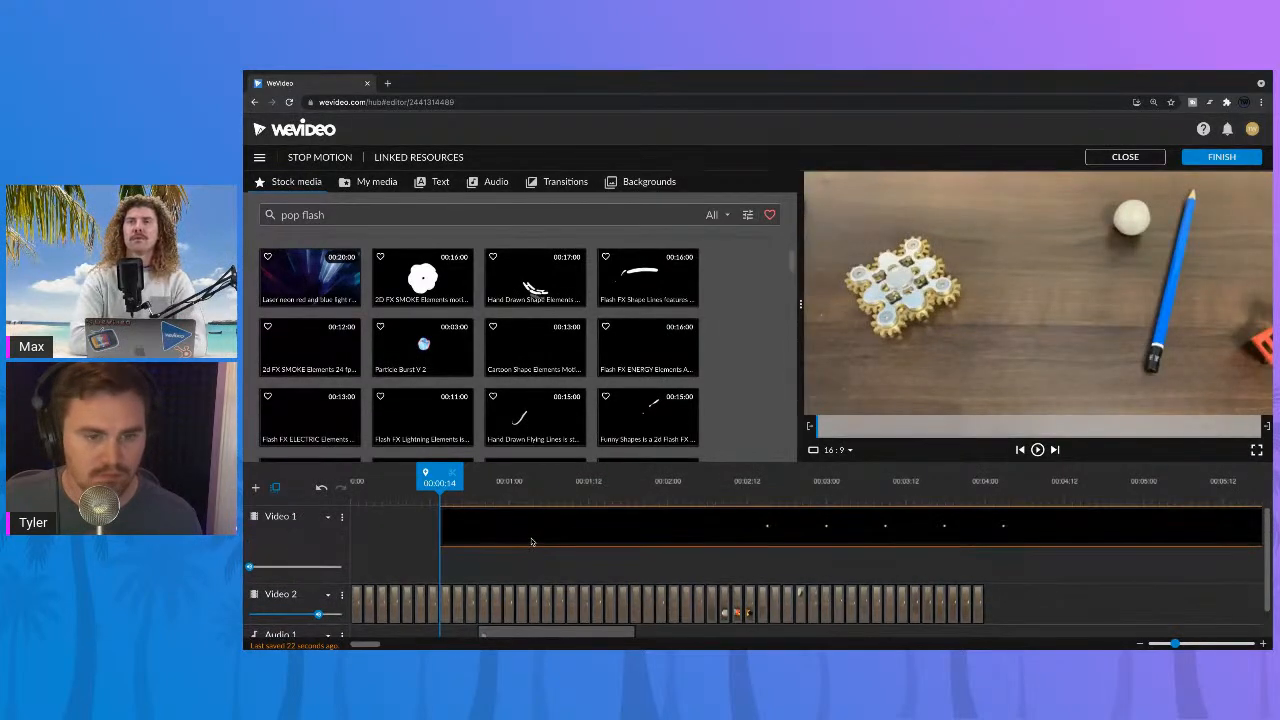
# Step: Play the smoke clip over the stills and move it to start at 00:00:20 on Video 1
pyautogui.press('space')
pyautogui.click(512, 526)
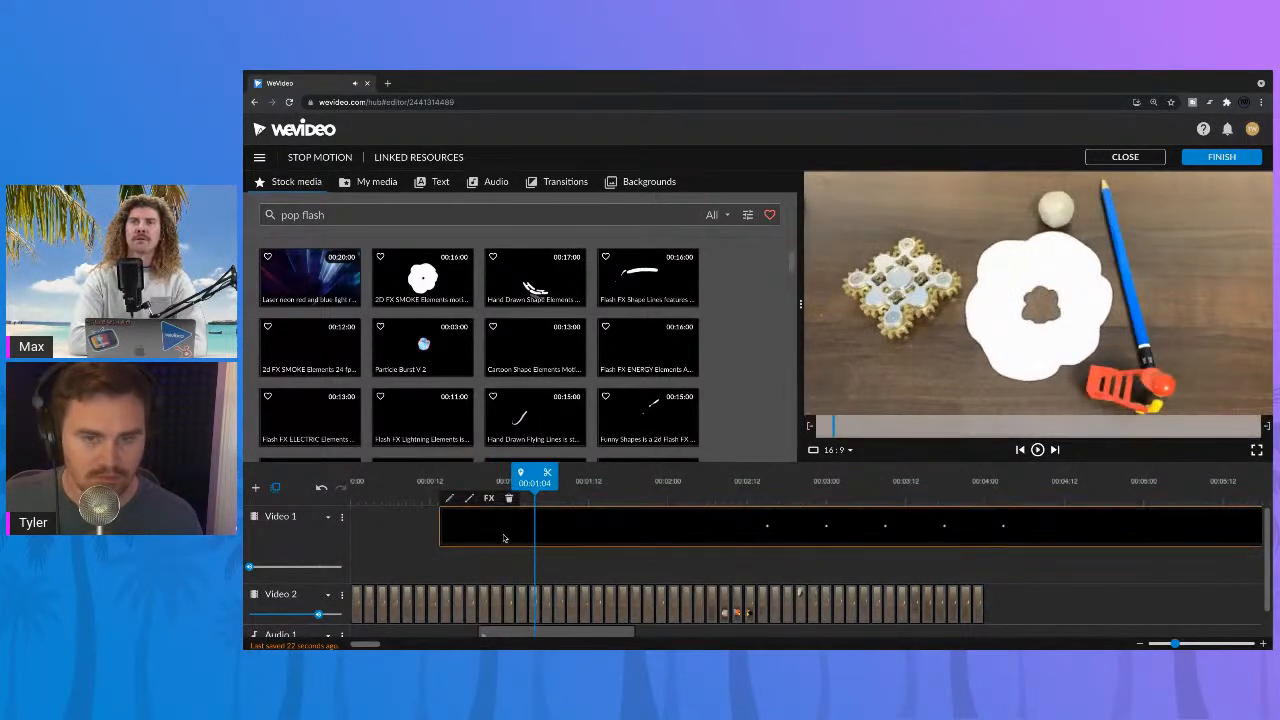
pyautogui.moveTo(506, 535); pyautogui.dragTo(538, 528)
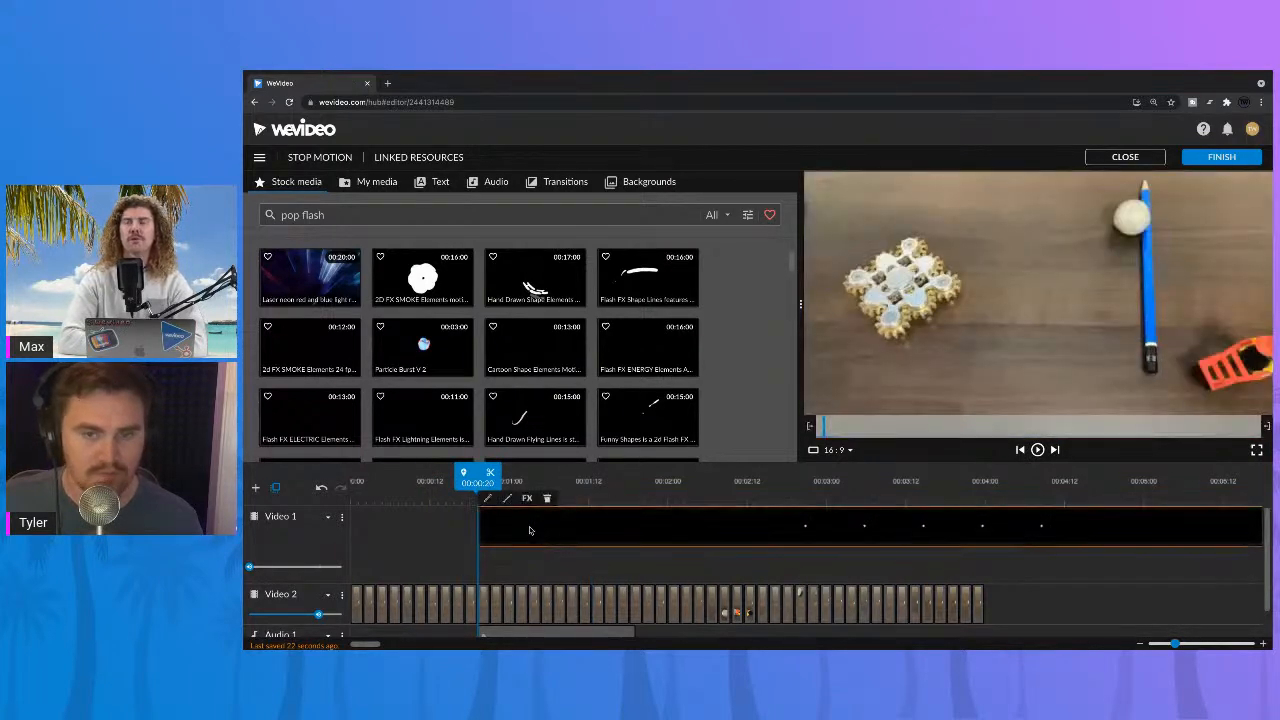
# Step: Scale the smoke clip to 0.52, reposition it to about x 699, y -86 near the white ball, and save the changes
pyautogui.doubleClick(551, 528)
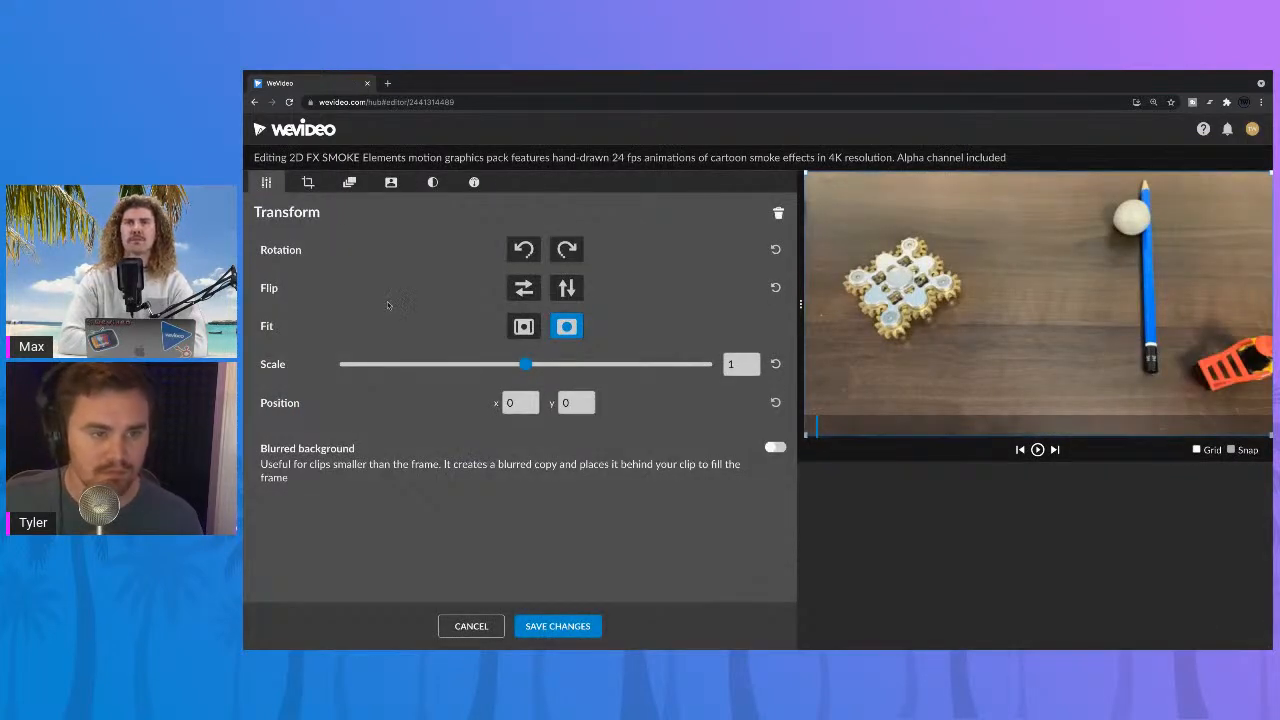
pyautogui.moveTo(979, 356); pyautogui.dragTo(1100, 306)
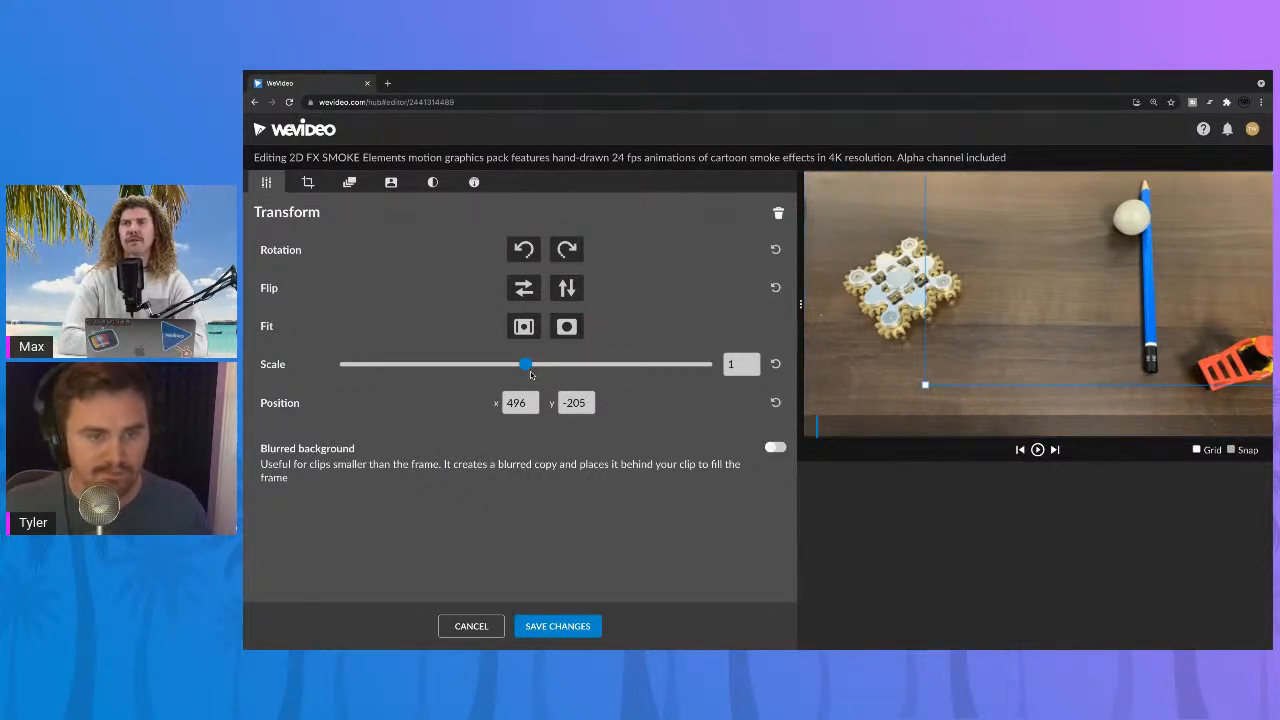
pyautogui.moveTo(527, 367); pyautogui.dragTo(486, 366)
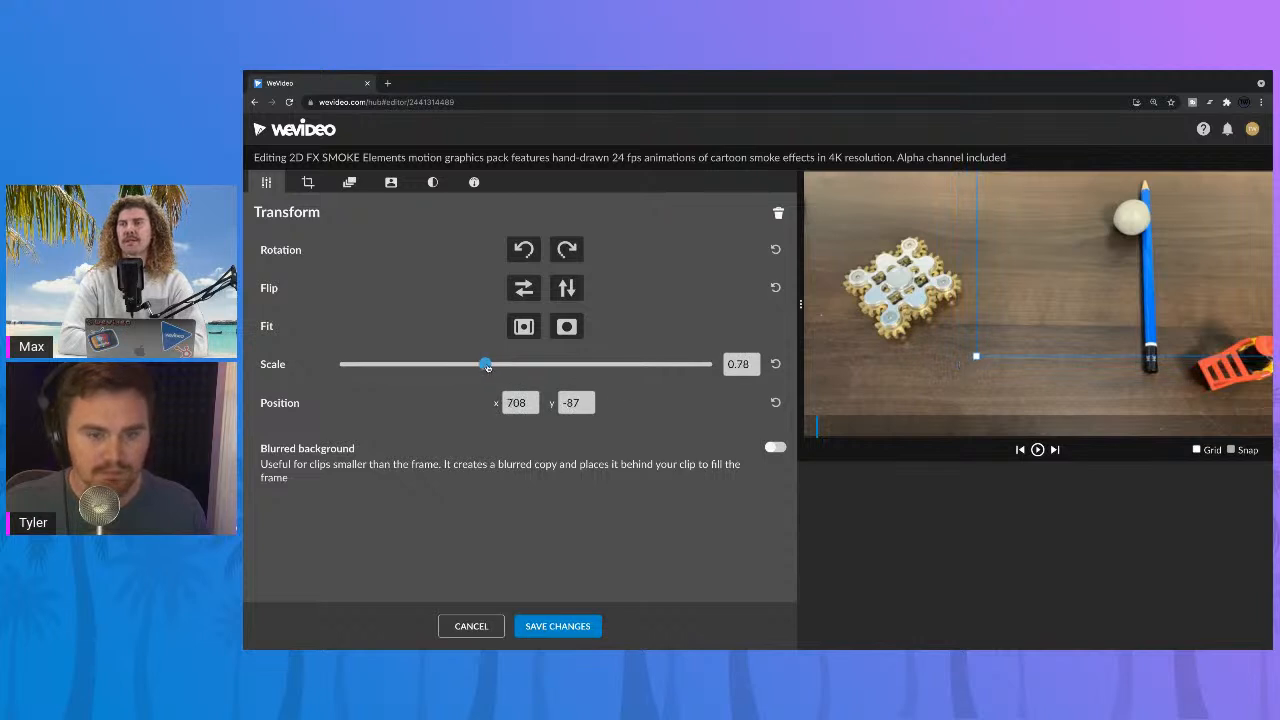
pyautogui.click(1037, 451)
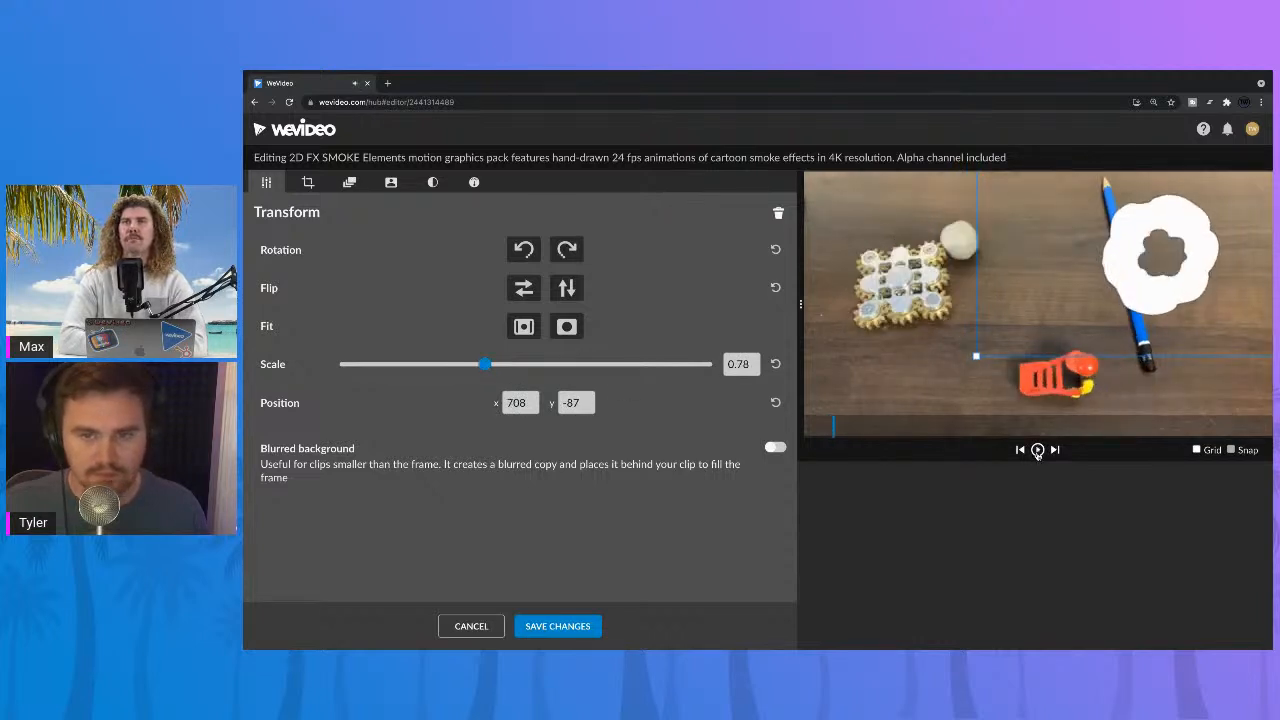
pyautogui.moveTo(1165, 303); pyautogui.dragTo(1102, 268)
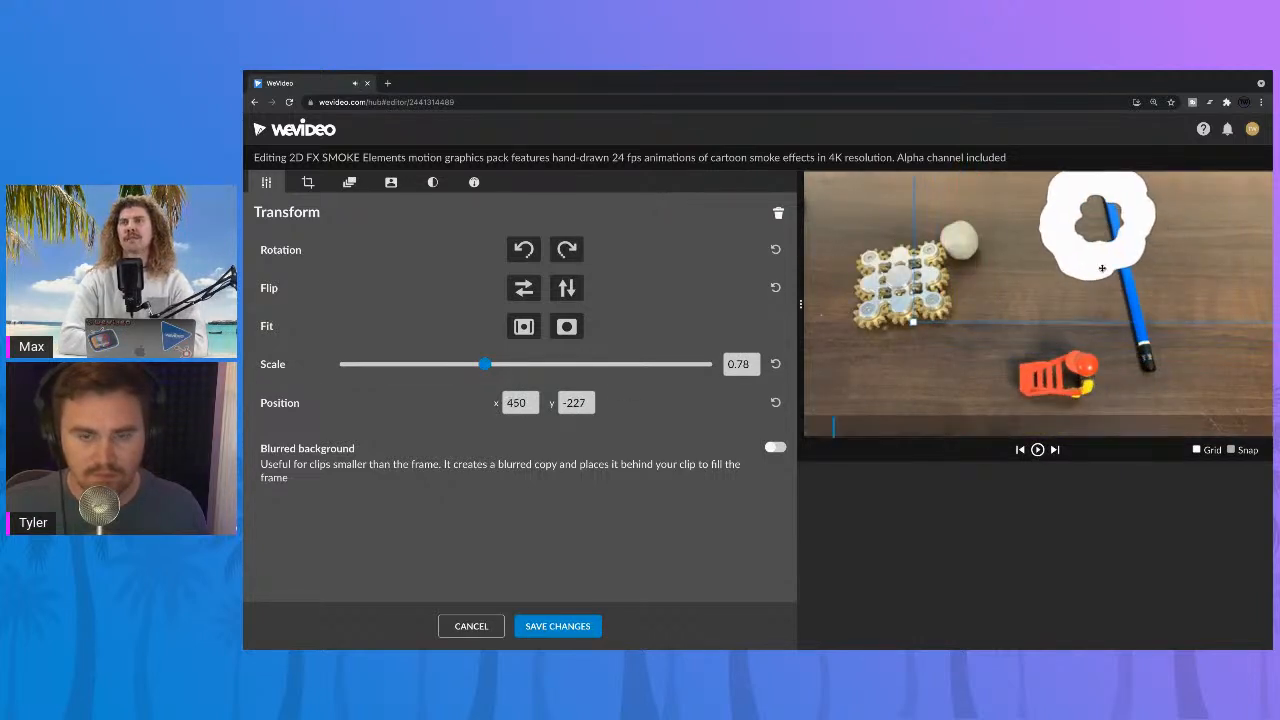
pyautogui.moveTo(483, 368); pyautogui.dragTo(436, 366)
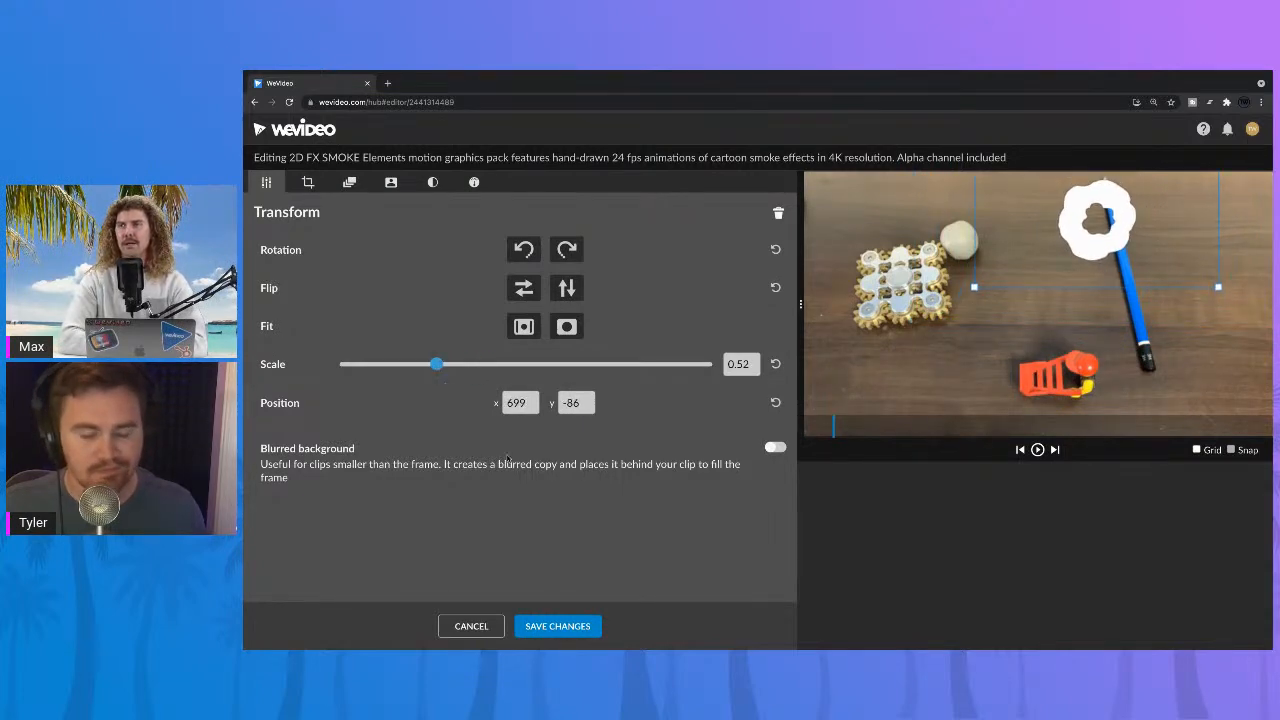
pyautogui.click(576, 627)
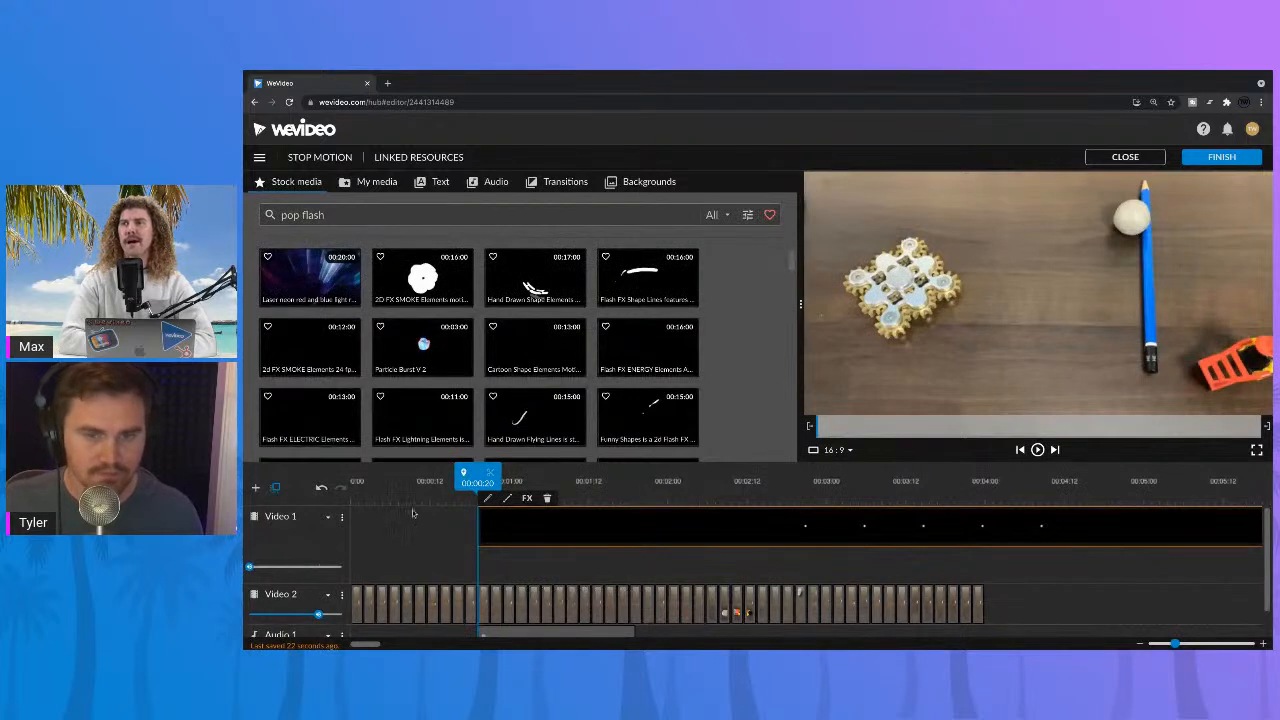
# Step: Play back the smoke timing and shift the Video 1 clip earlier to start at about 00:00:16
pyautogui.press('space')
pyautogui.moveTo(508, 517); pyautogui.dragTo(516, 520)
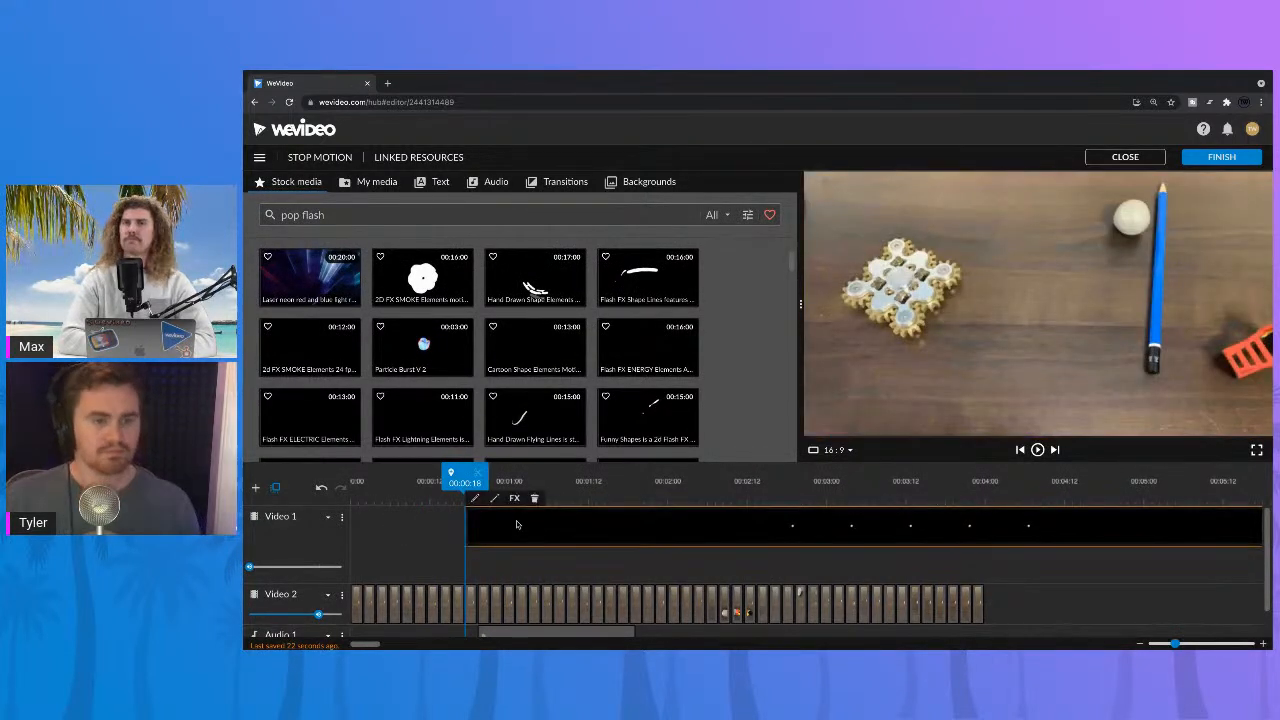
pyautogui.click(499, 520)
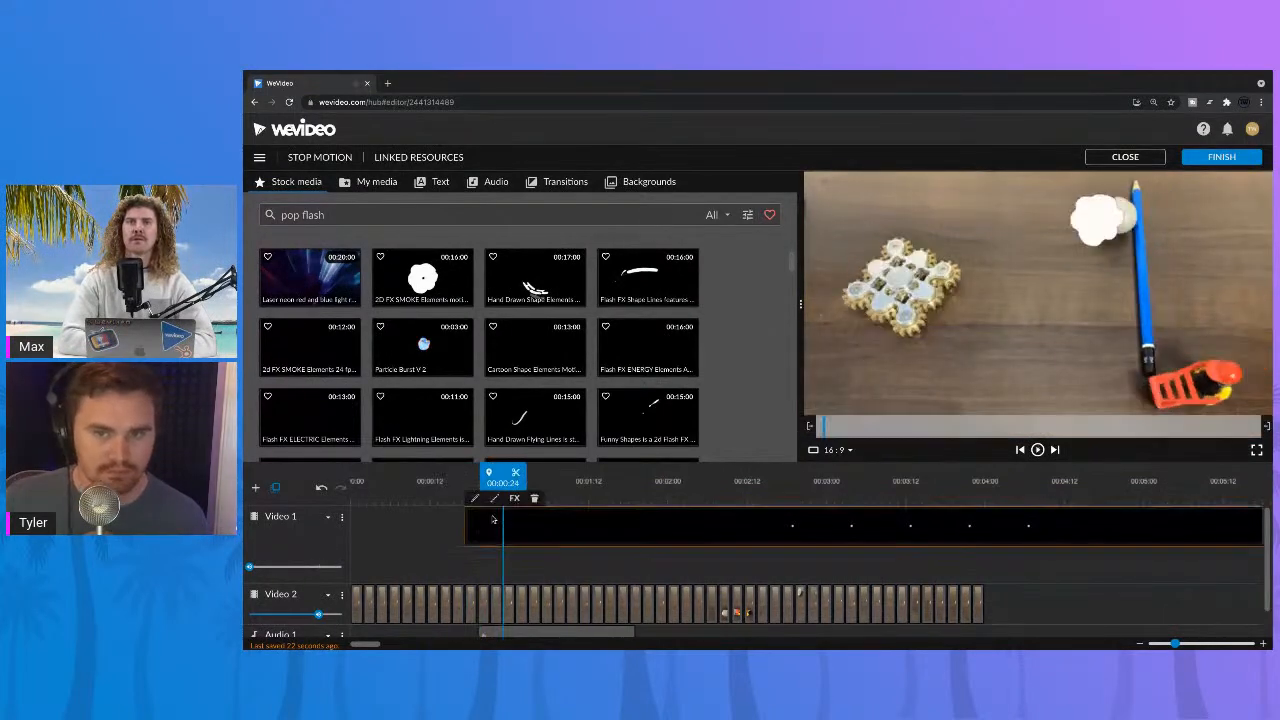
pyautogui.moveTo(490, 524); pyautogui.dragTo(477, 522)
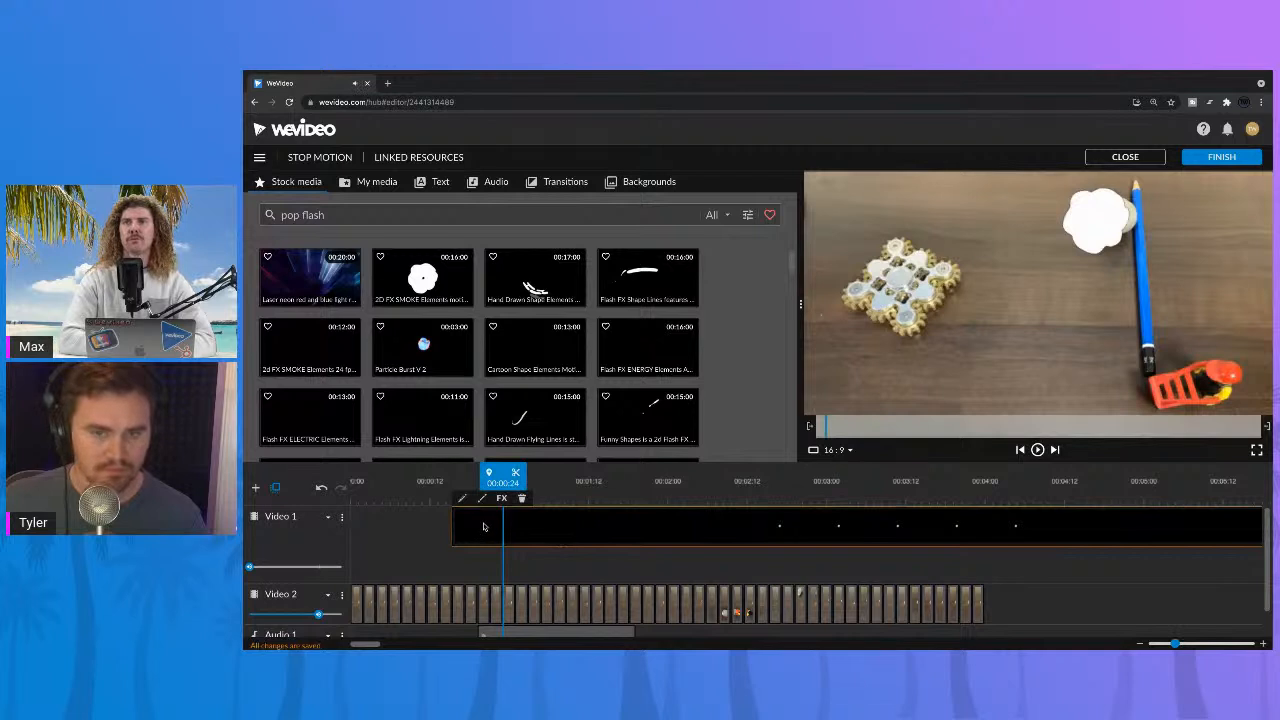
# Step: Reposition the smoke clip to about x 765, y -95 over the white ball and save the changes
pyautogui.doubleClick(483, 527)
pyautogui.moveTo(1062, 246); pyautogui.dragTo(1078, 245)
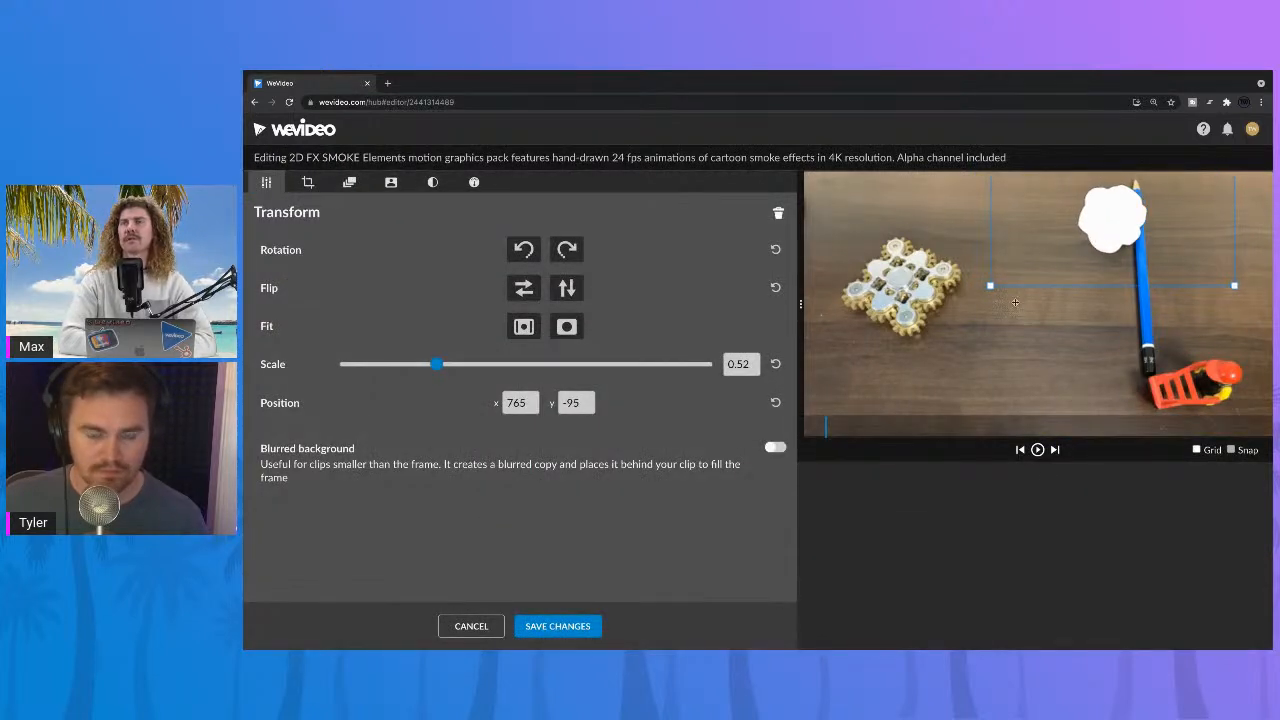
pyautogui.click(578, 624)
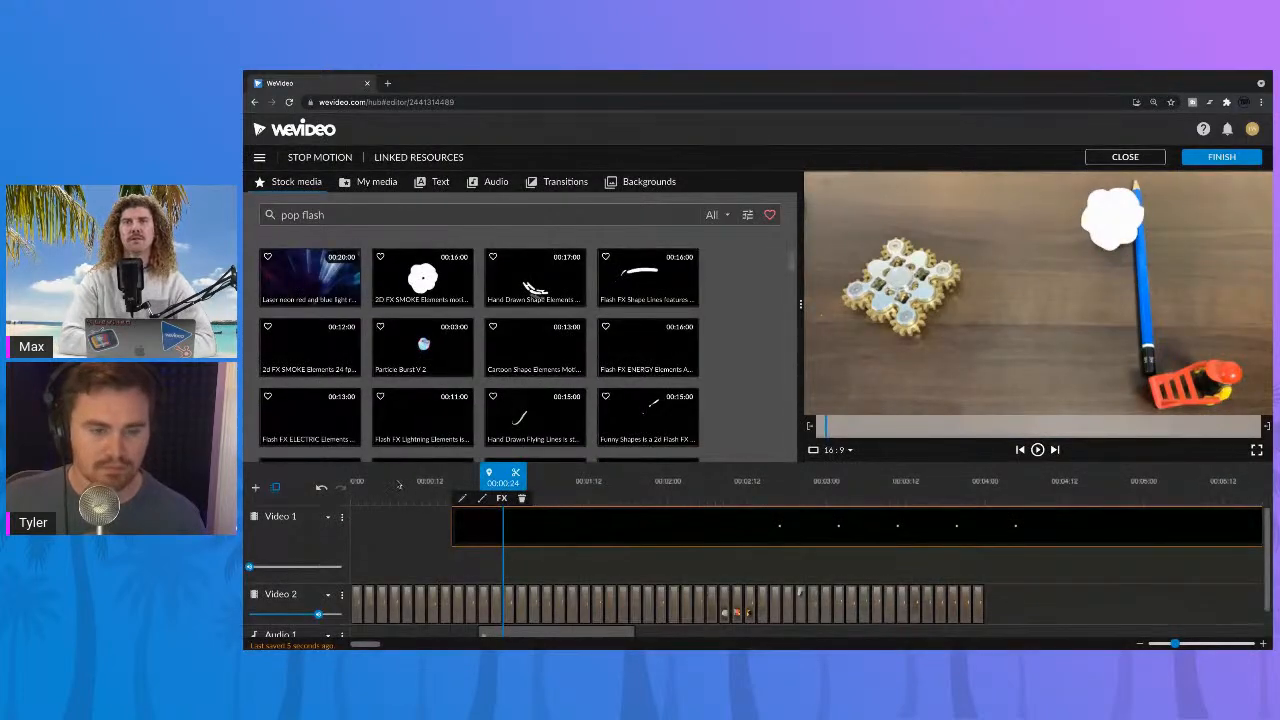
# Step: Play through the smoke burst, split the Video 1 clip at 00:01:22, and delete the part after the cut
pyautogui.click(397, 484)
pyautogui.press('space')
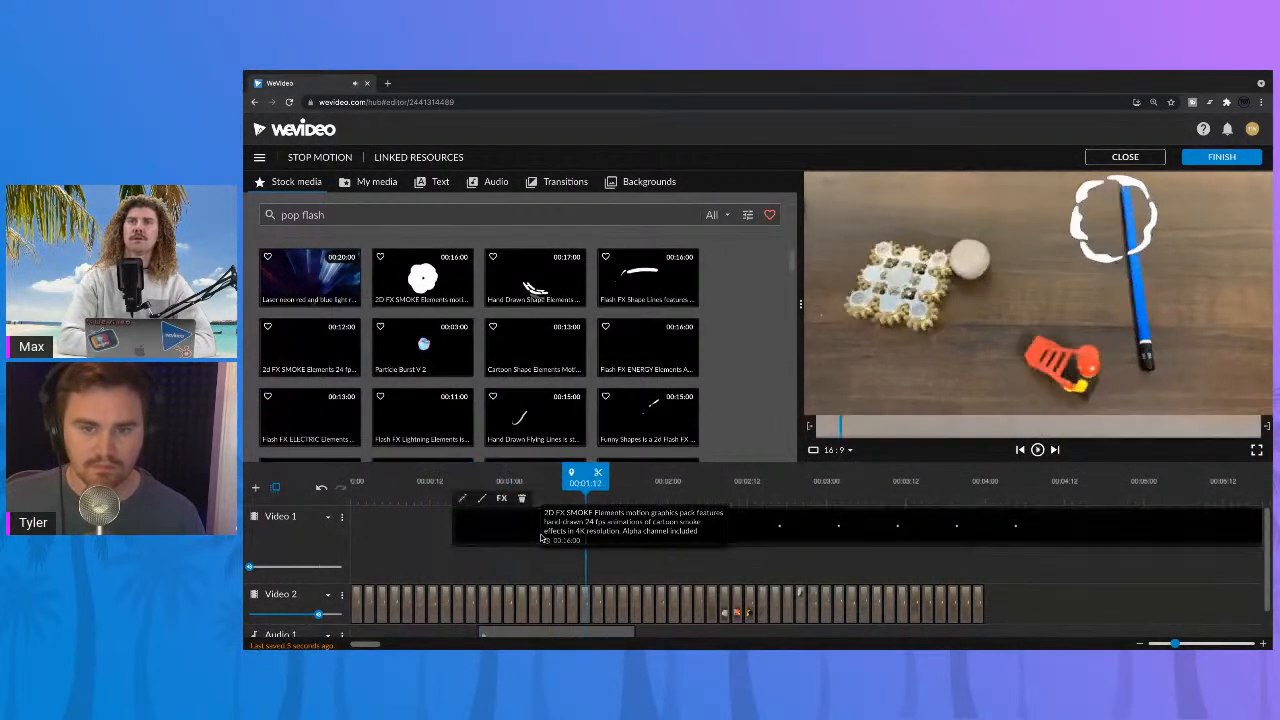
pyautogui.press('space')
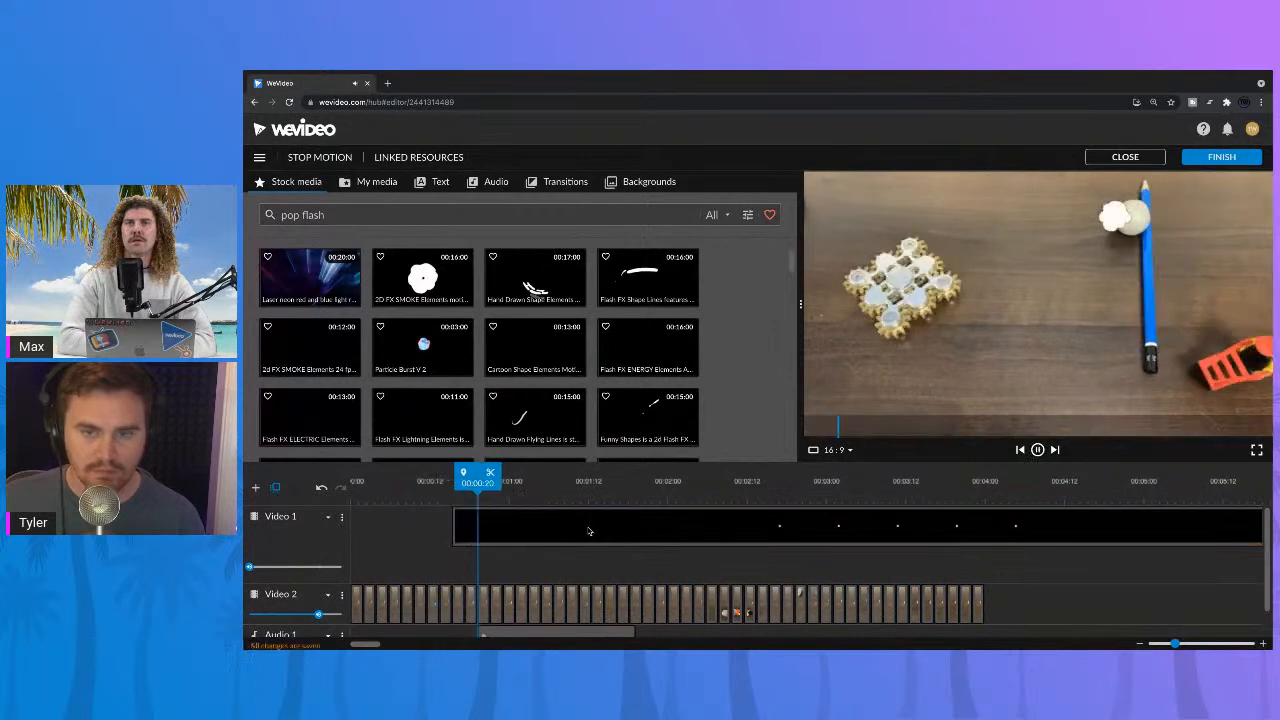
pyautogui.click(591, 531)
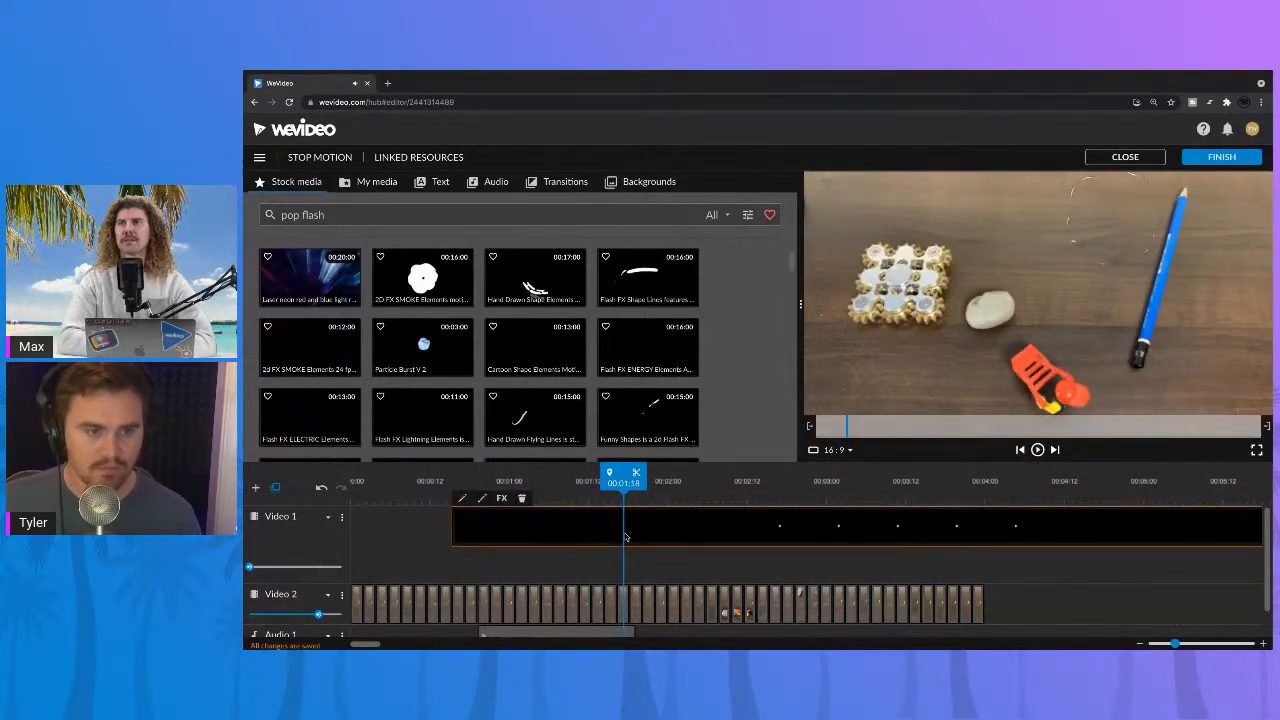
pyautogui.press('space')
pyautogui.press('space')
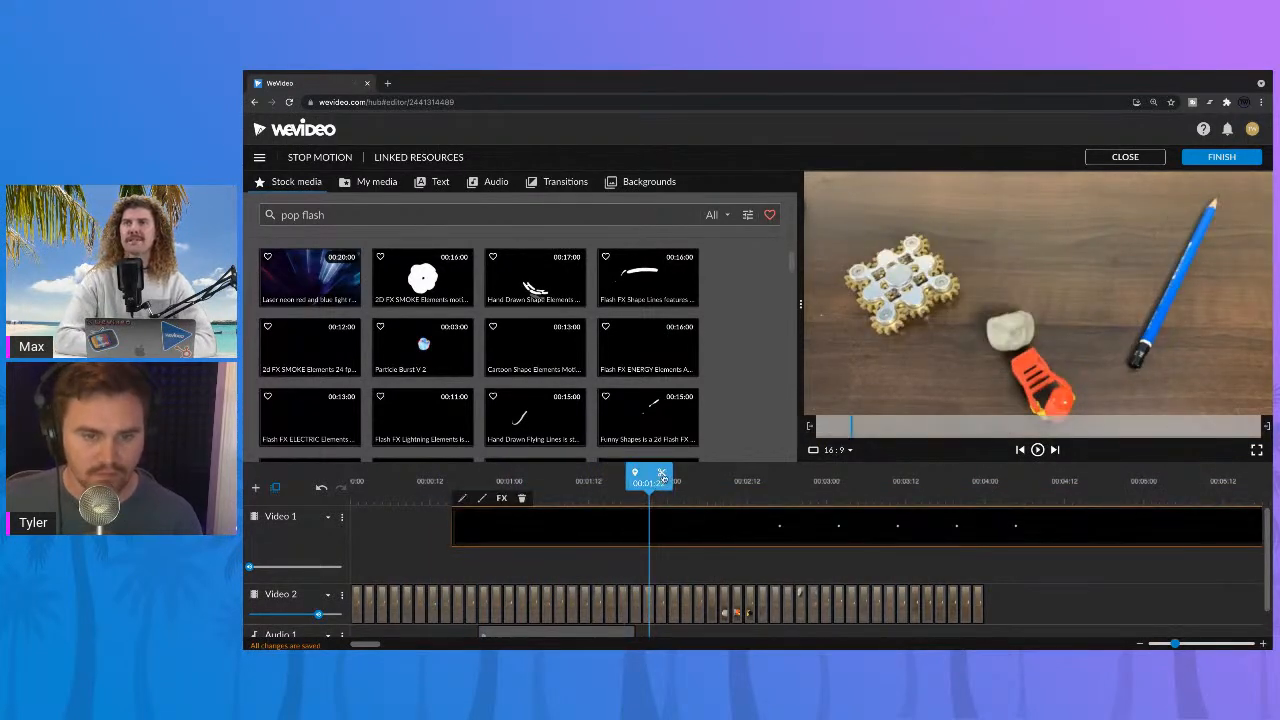
pyautogui.click(662, 474)
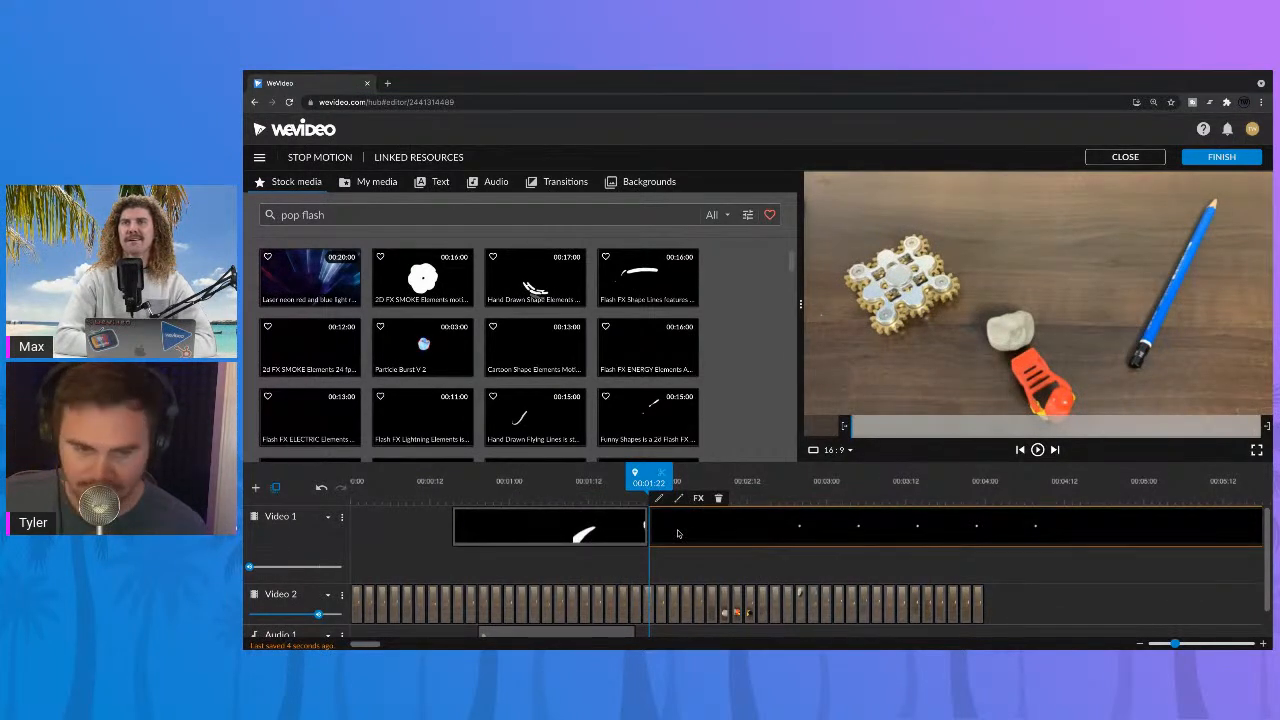
pyautogui.click(718, 497)
# Step: Play the trimmed smoke clip, set its speed to 2x, and save the changes
pyautogui.click(419, 482)
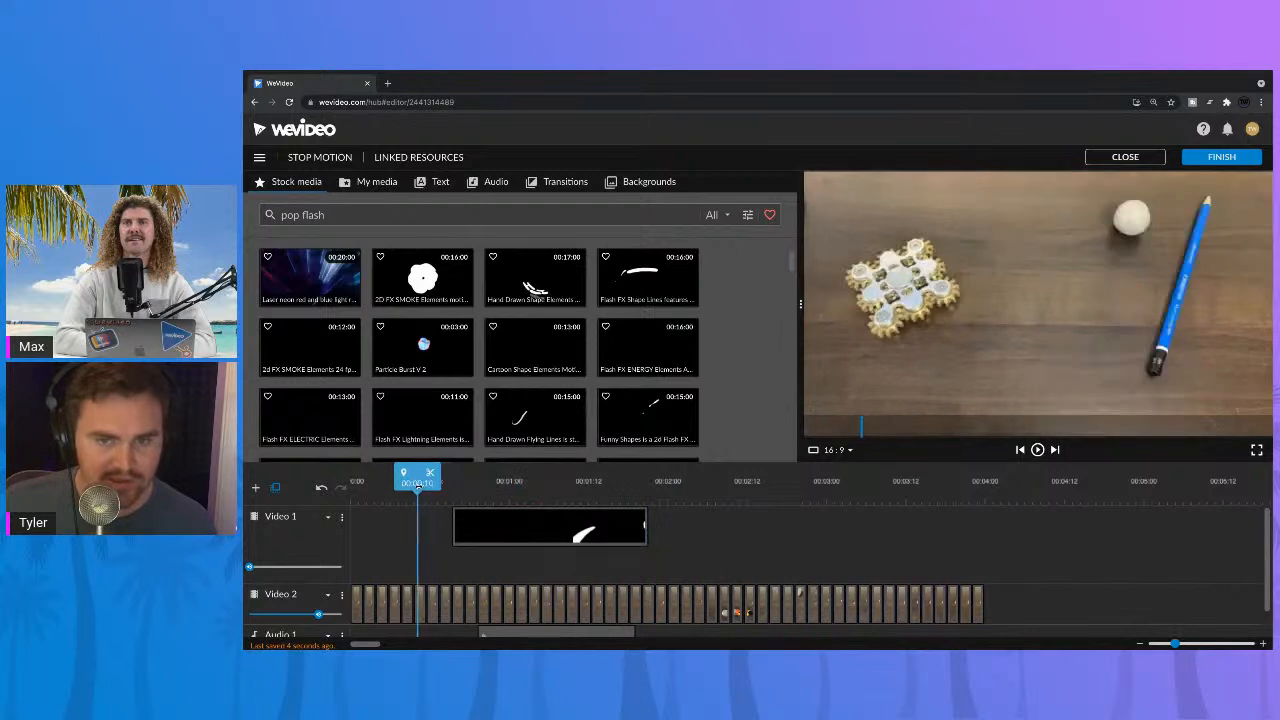
pyautogui.press('space')
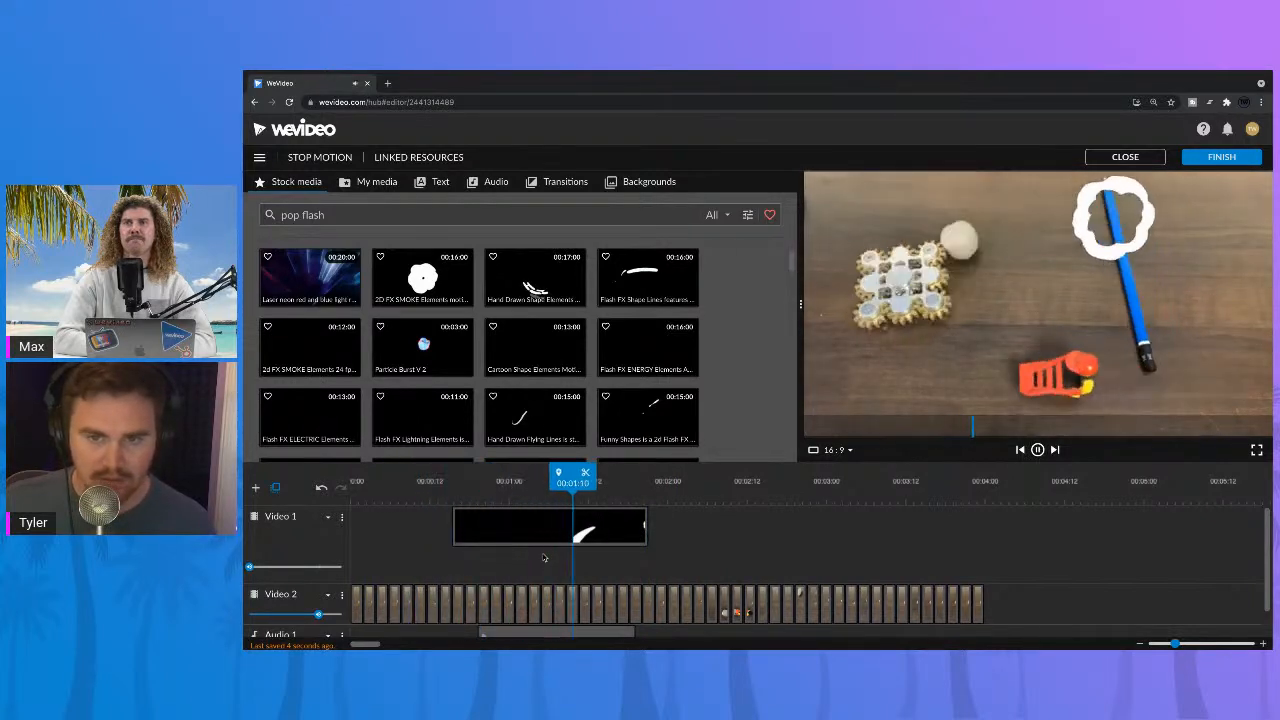
pyautogui.doubleClick(518, 532)
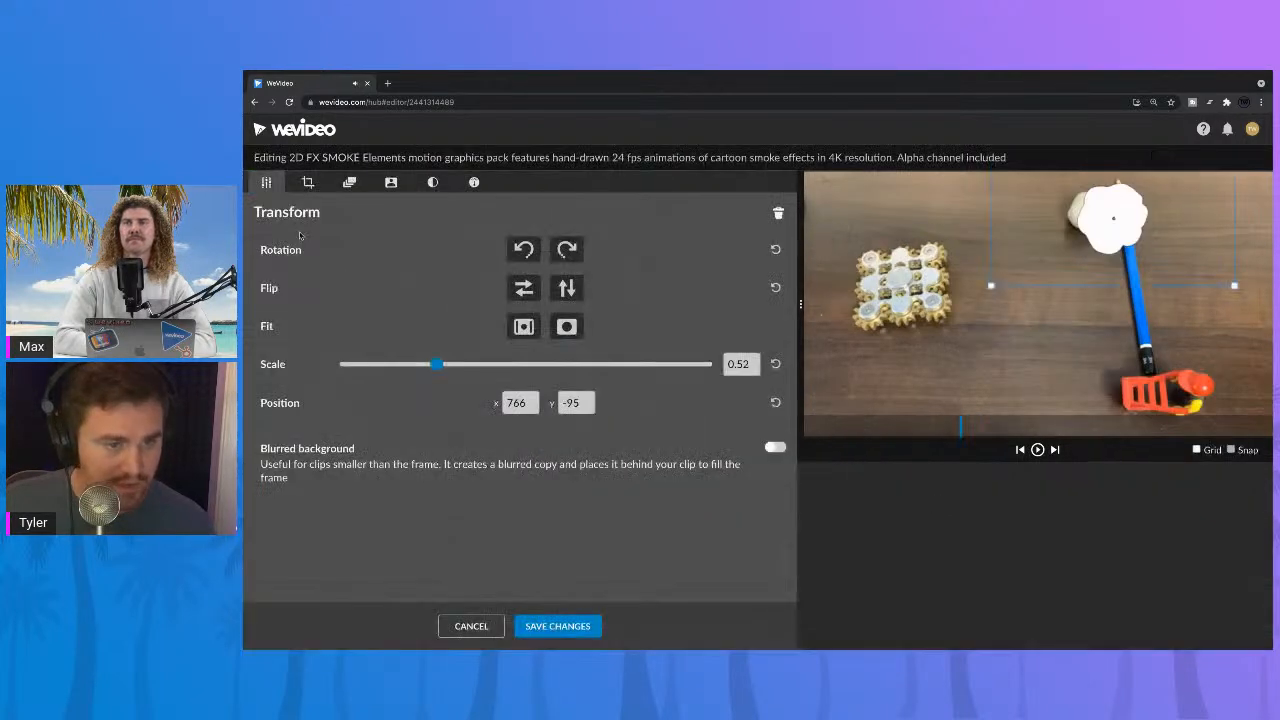
pyautogui.click(391, 184)
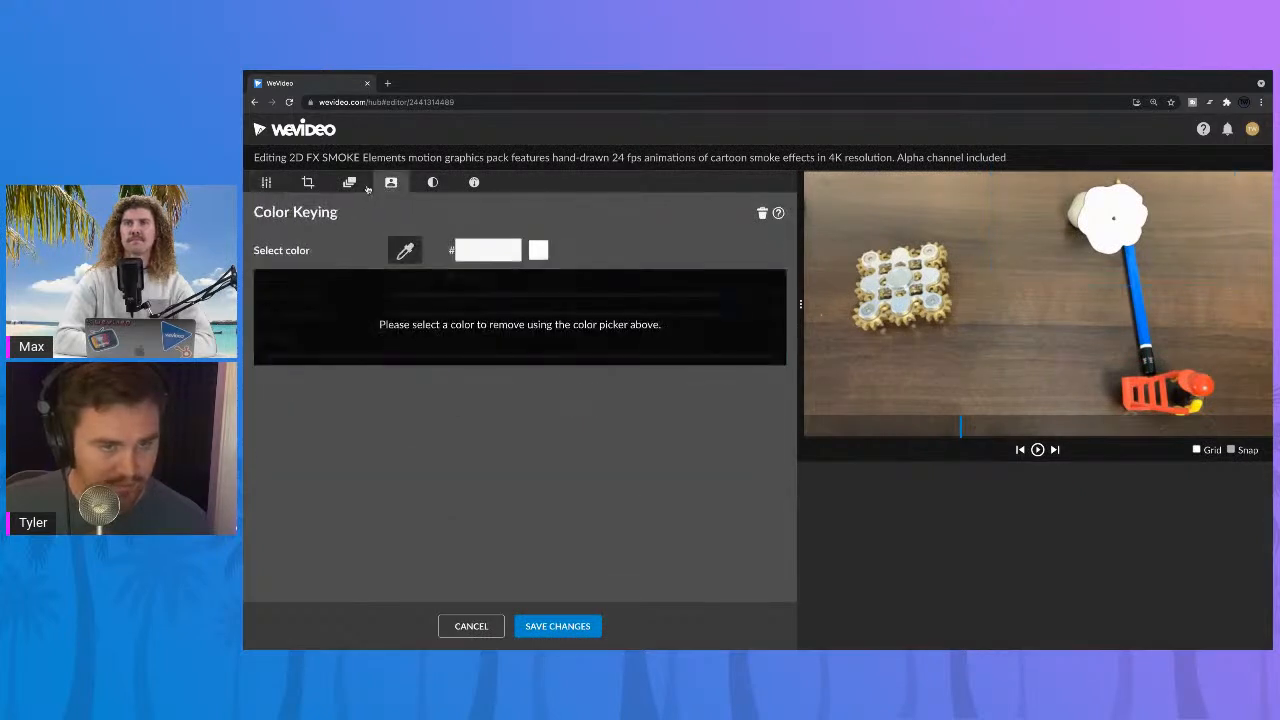
pyautogui.click(349, 184)
pyautogui.click(308, 184)
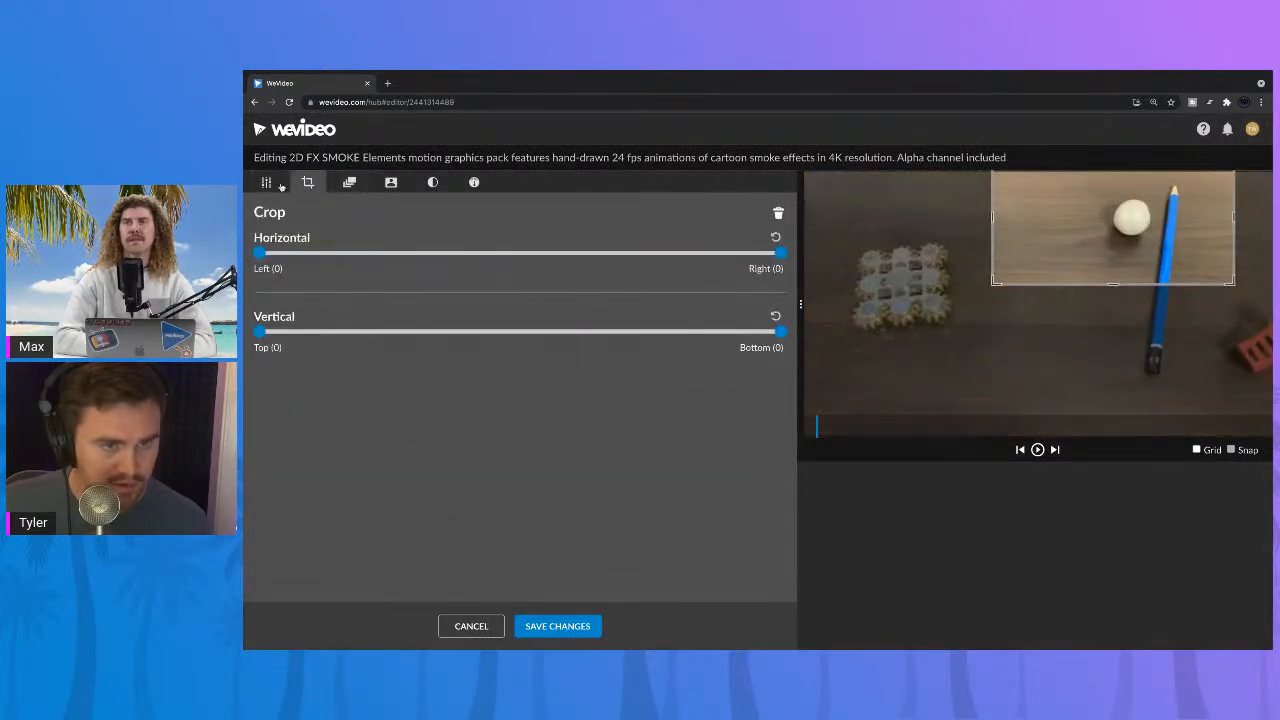
pyautogui.click(272, 184)
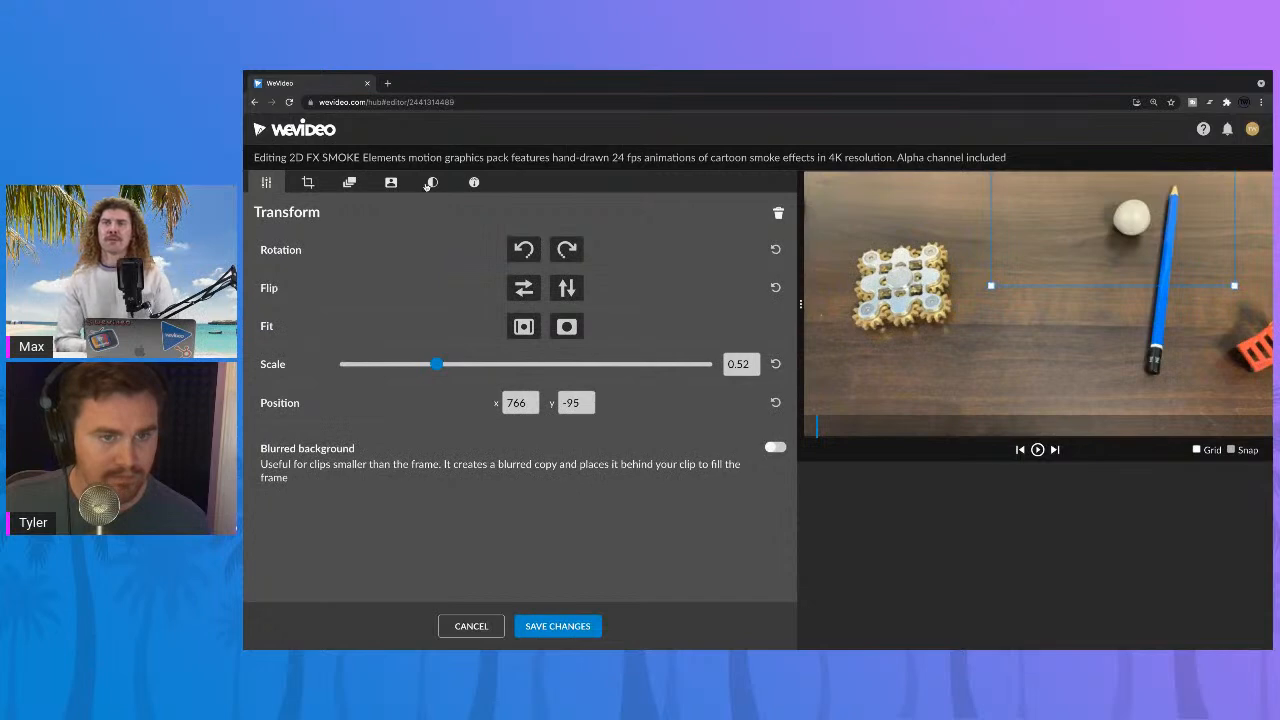
pyautogui.click(474, 183)
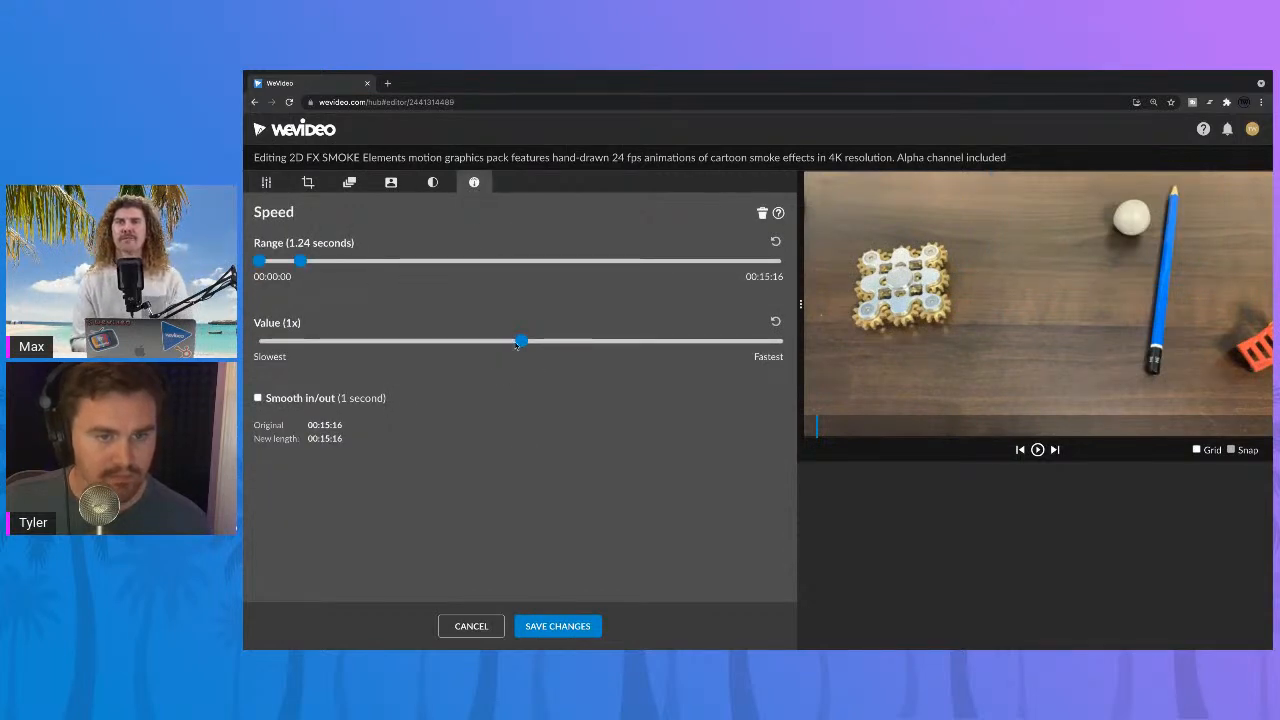
pyautogui.moveTo(537, 341); pyautogui.dragTo(556, 342)
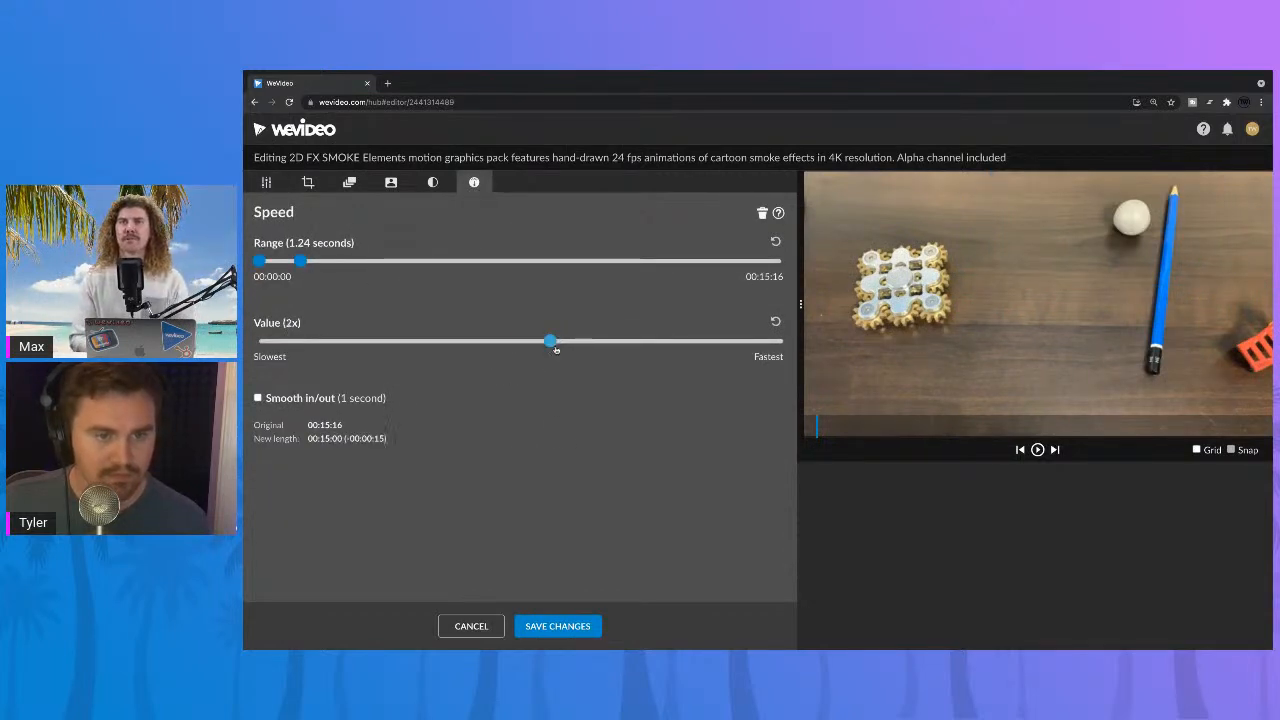
pyautogui.click(558, 626)
# Step: Play back the sped-up smoke burst over the stills to check its timing against the pop sound on Audio 1
pyautogui.click(438, 484)
pyautogui.press('space')
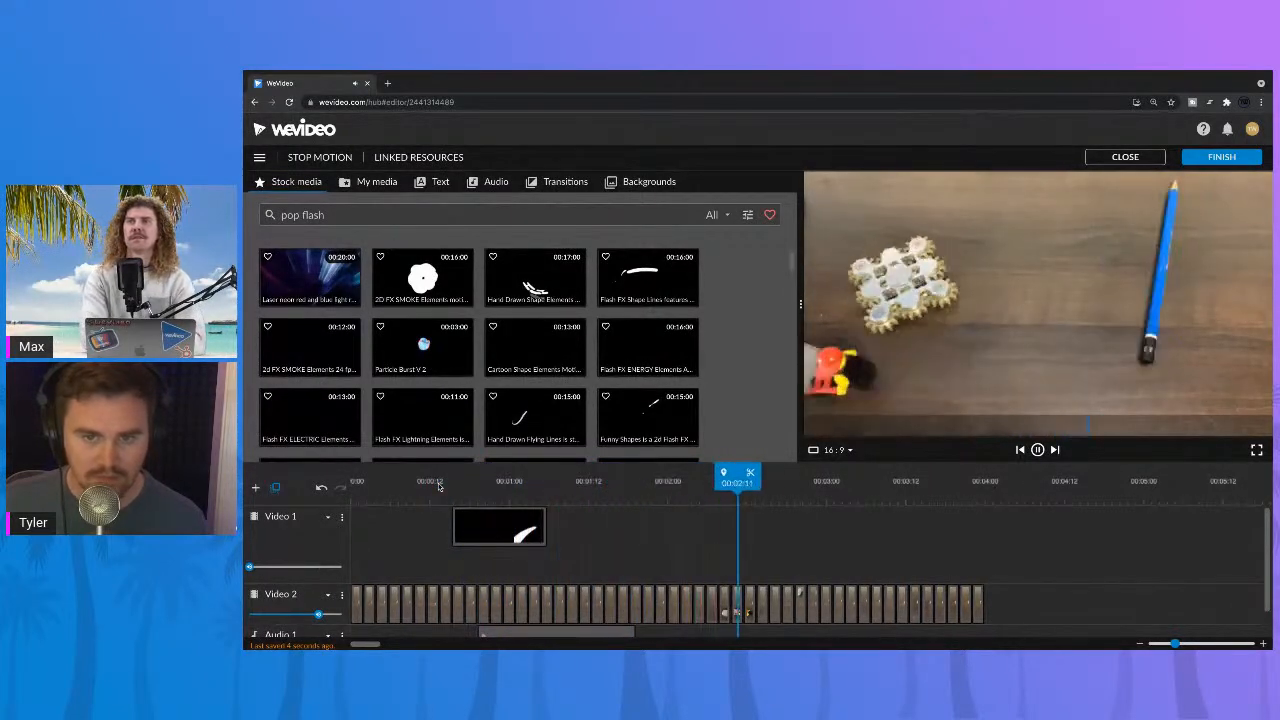
pyautogui.press('space')
pyautogui.click(441, 480)
pyautogui.press('space')
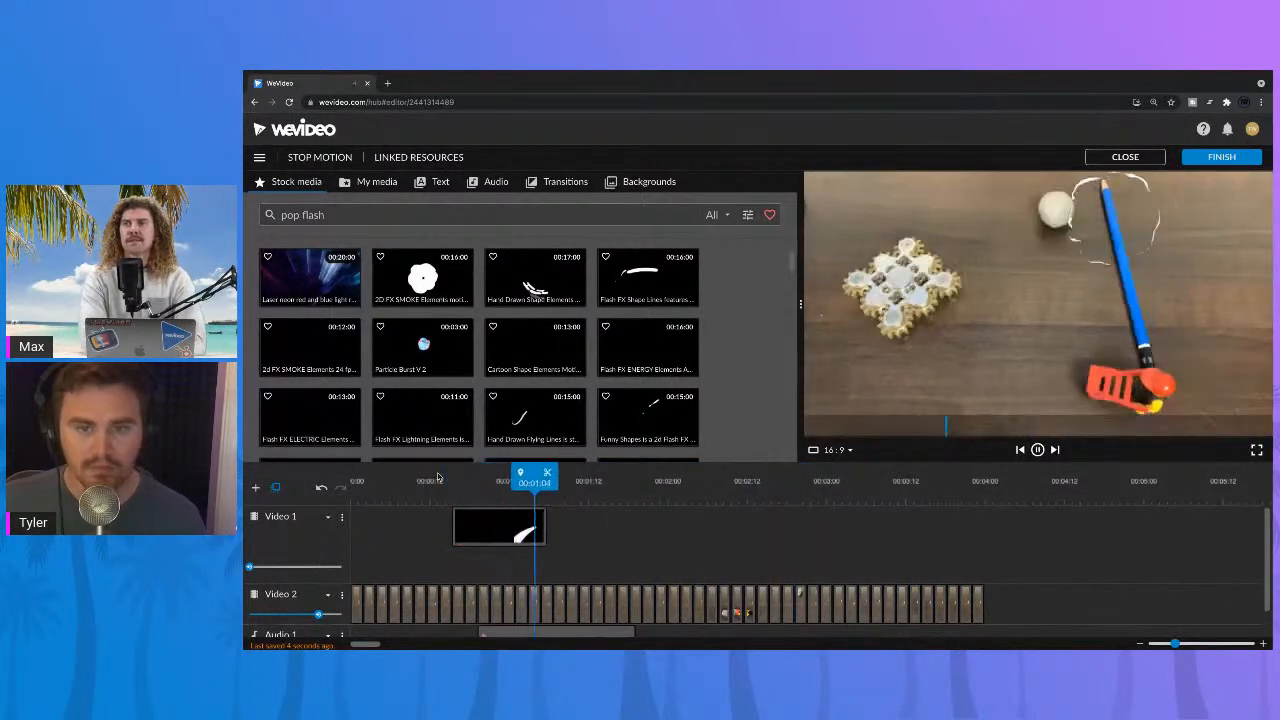
pyautogui.press('space')
pyautogui.scroll(-1, 671, 577)
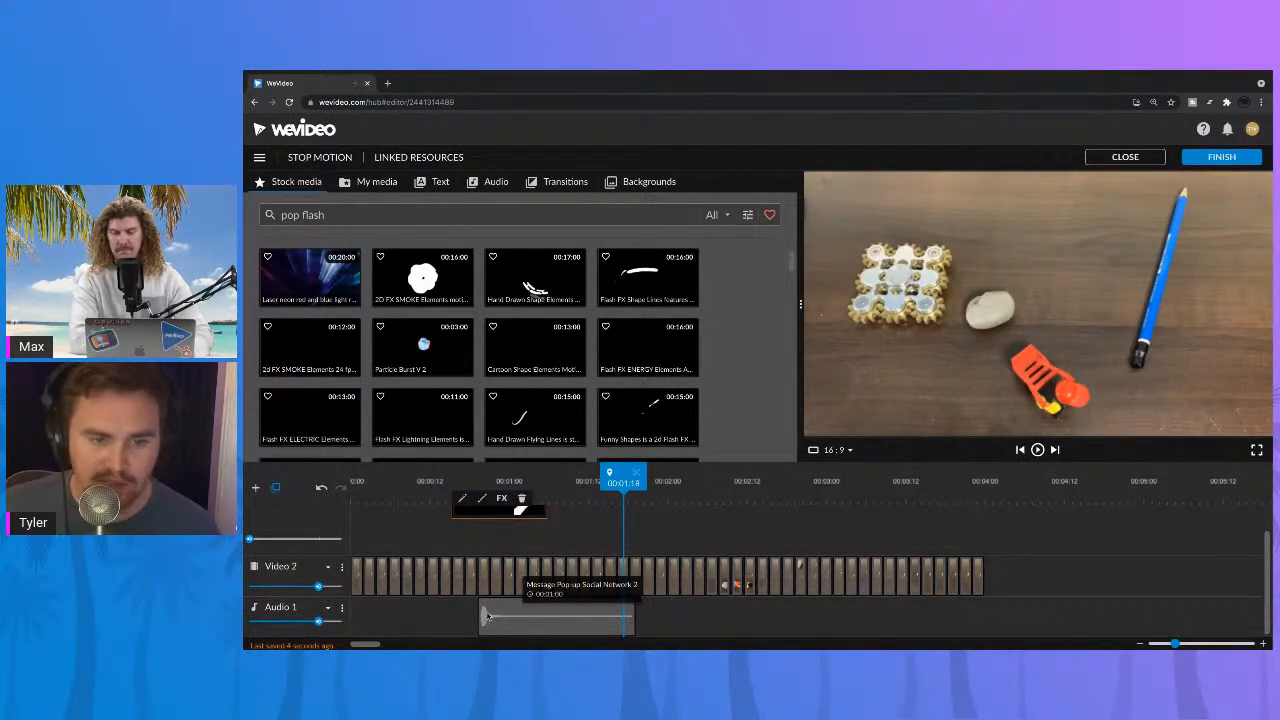
pyautogui.click(466, 480)
pyautogui.press('space')
pyautogui.press('space')
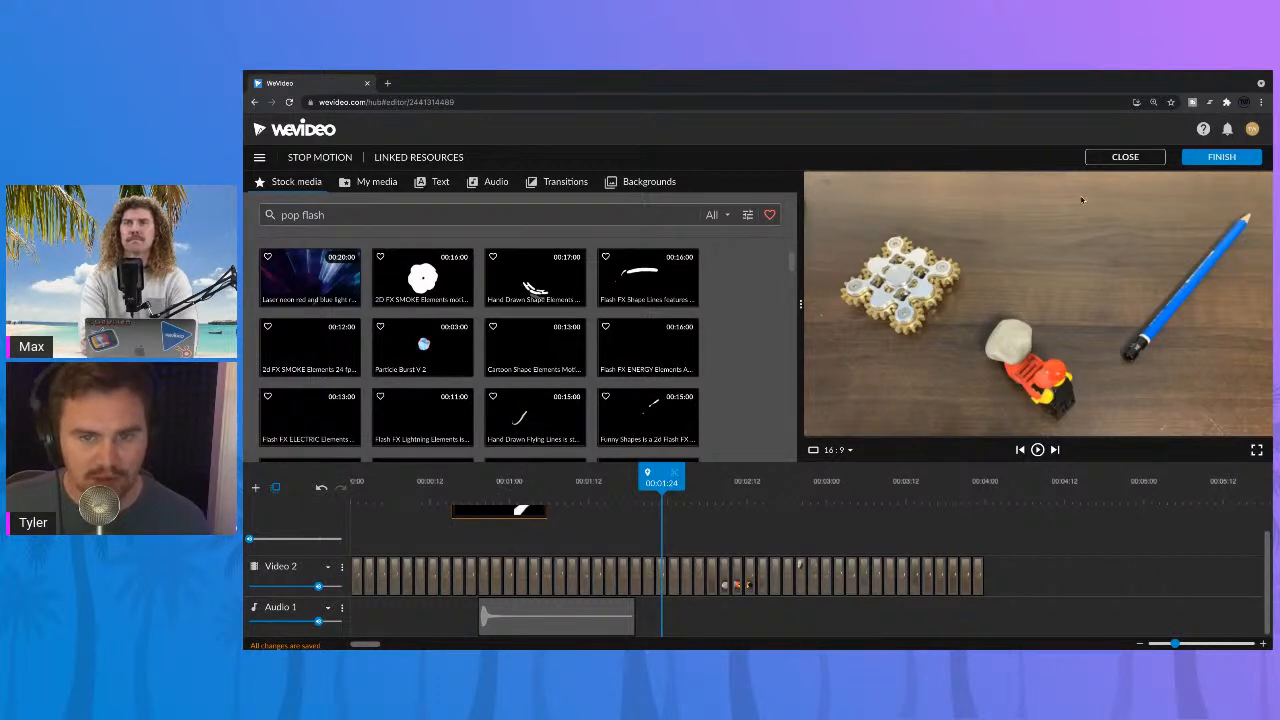
# Step: Add the "Trailer - the Cut" motion title to Video 1 directly after the smoke clip at 00:01:06 and preview it
pyautogui.click(440, 182)
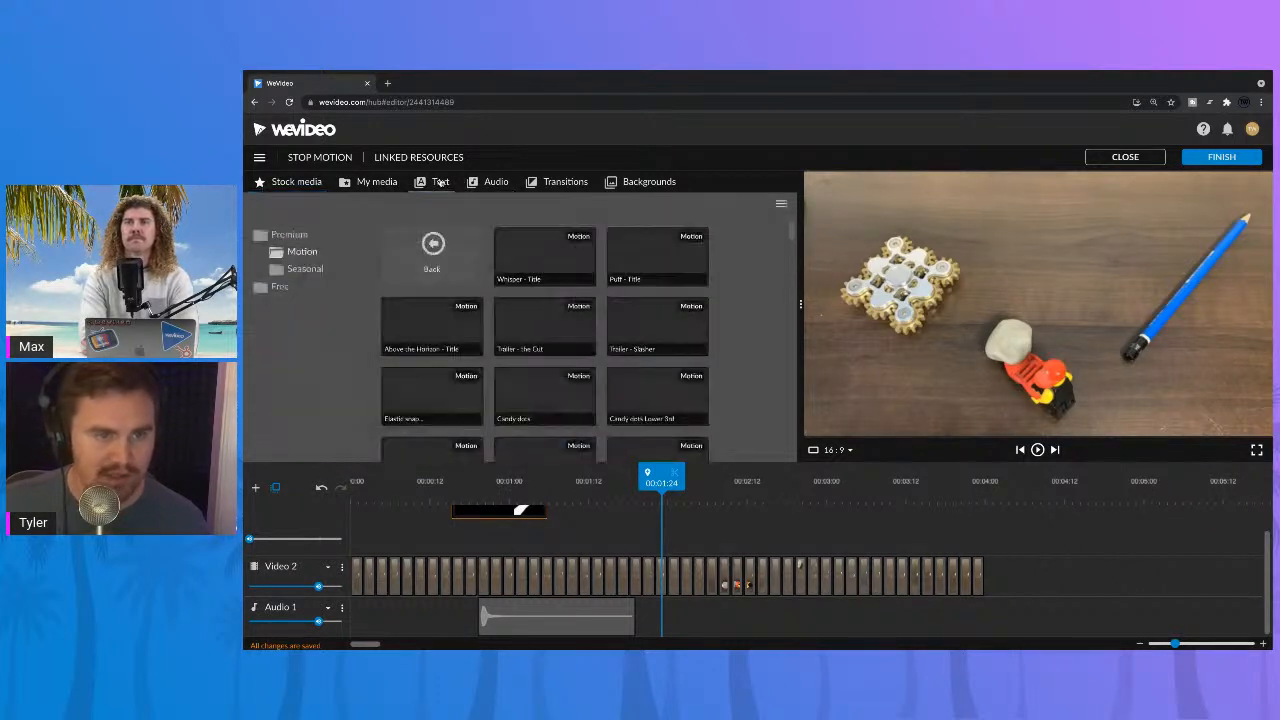
pyautogui.click(552, 345)
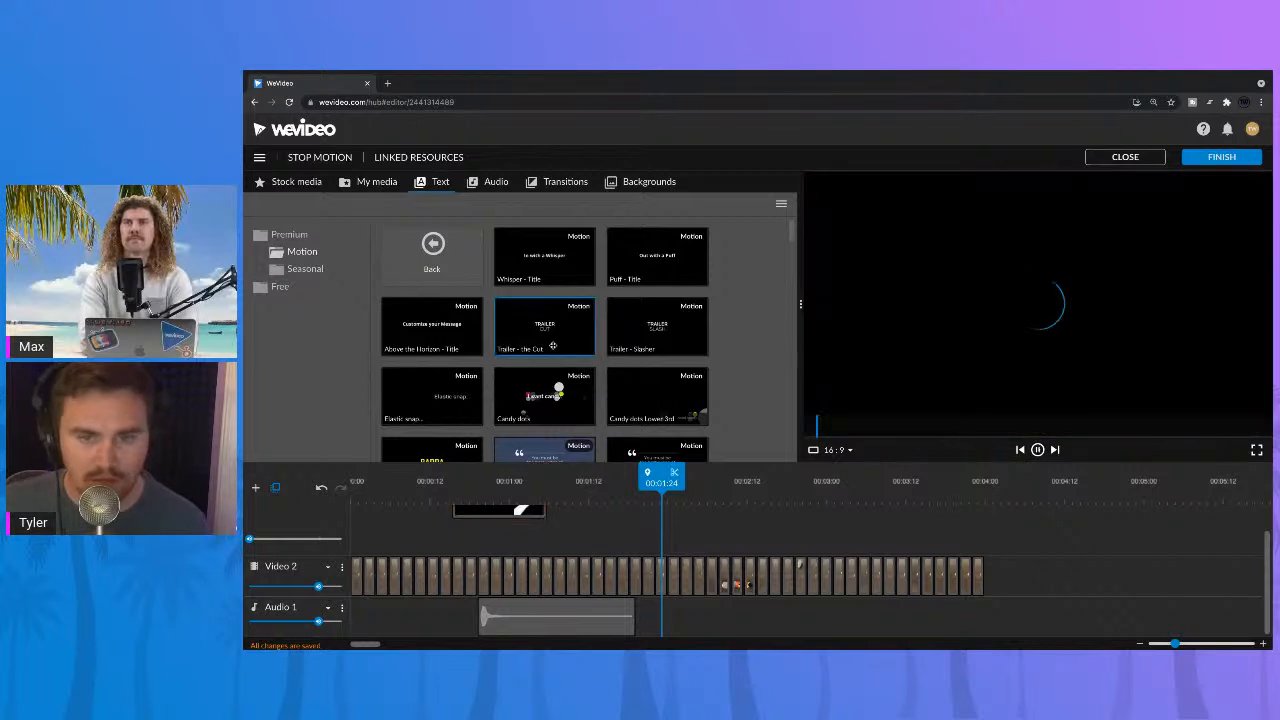
pyautogui.moveTo(552, 345); pyautogui.dragTo(575, 526)
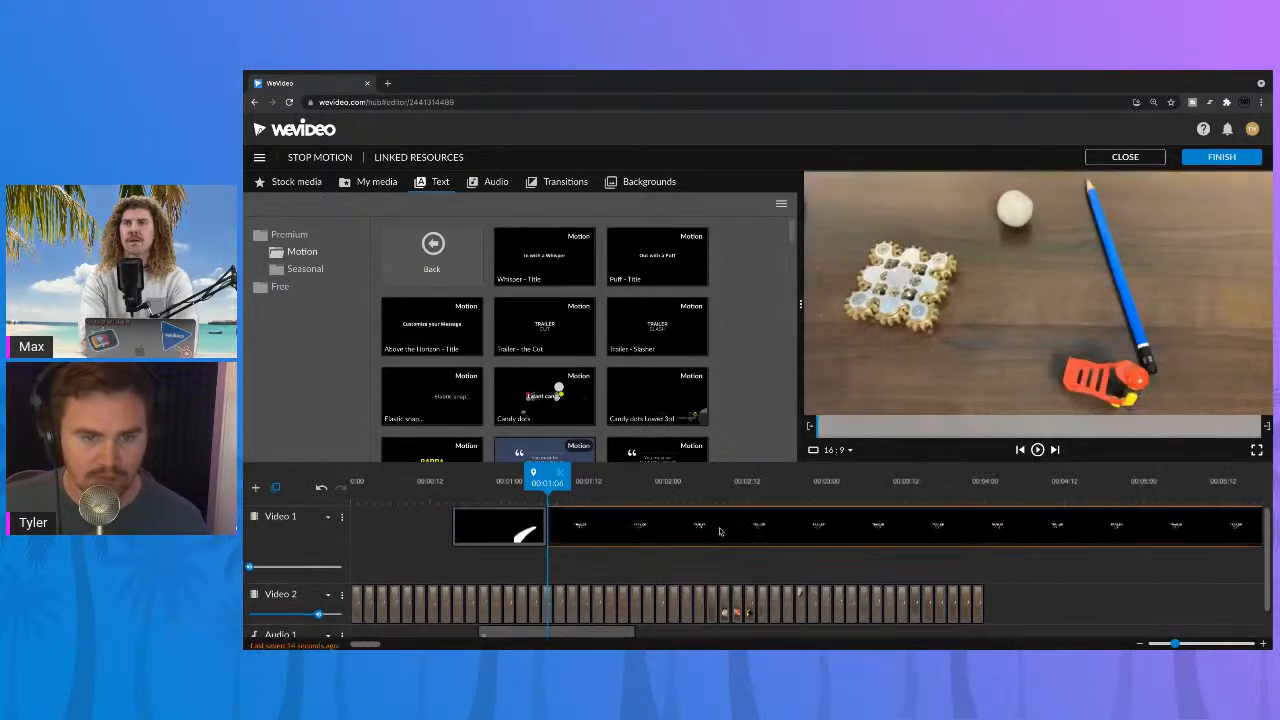
pyautogui.press('space')
pyautogui.press('space')
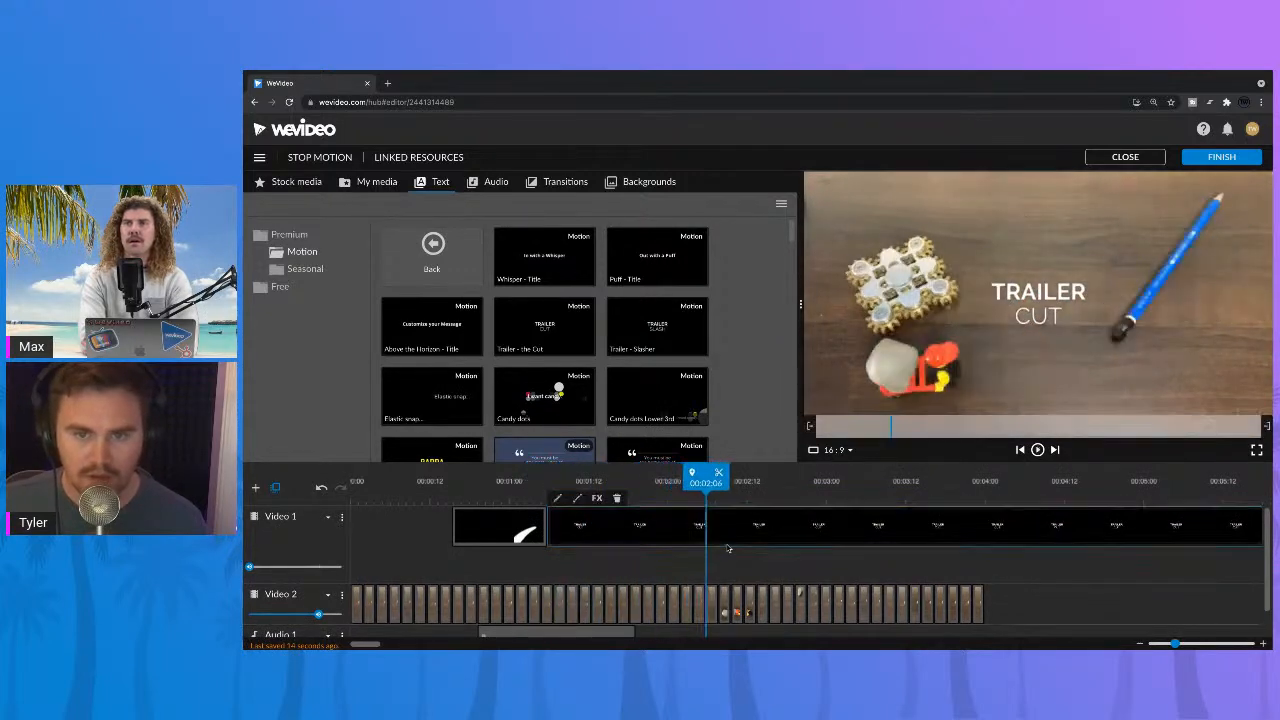
# Step: Change the title's first line to "Stop Motion" and its second line to "Video", and save the changes
pyautogui.doubleClick(717, 530)
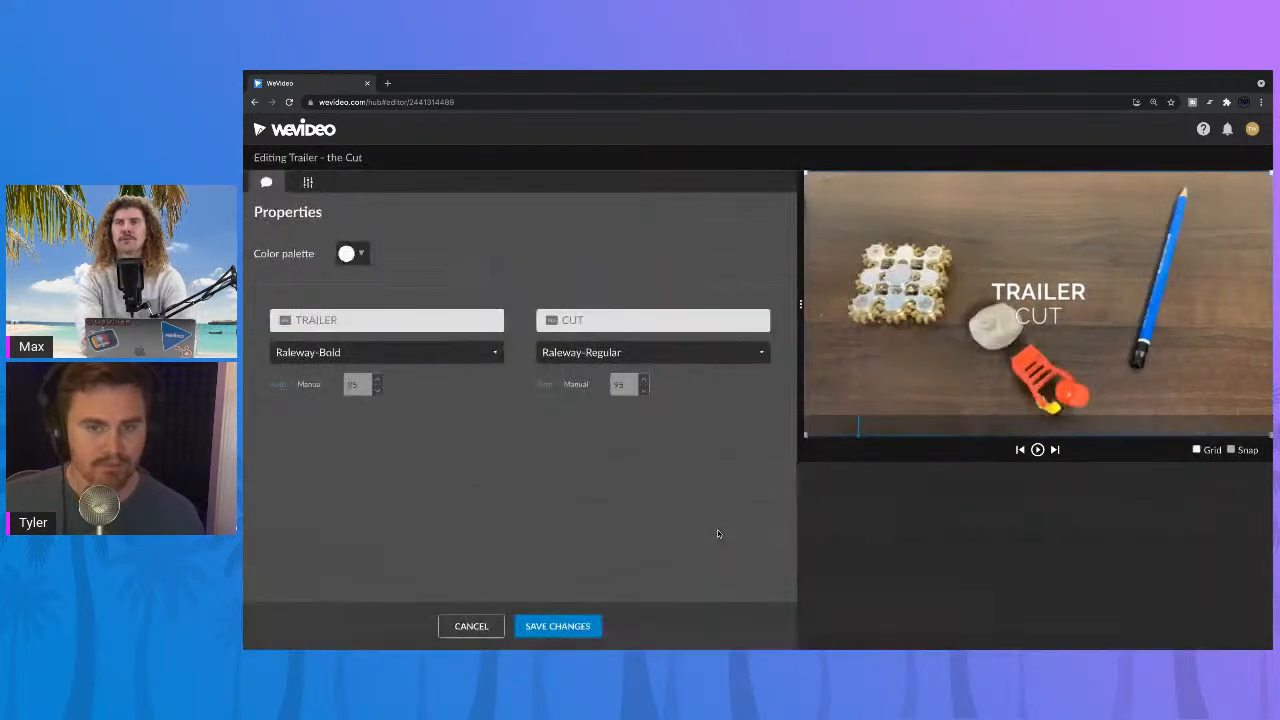
pyautogui.click(427, 322)
pyautogui.write('St')
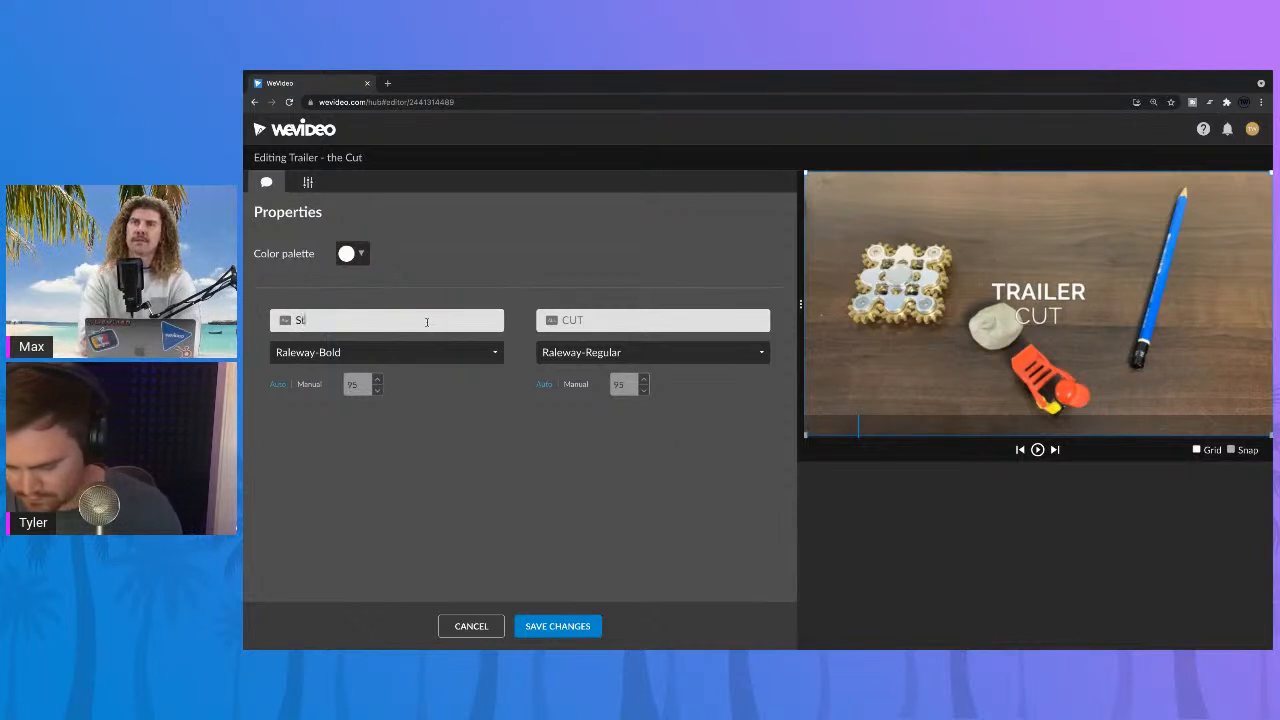
pyautogui.write('op Motion')
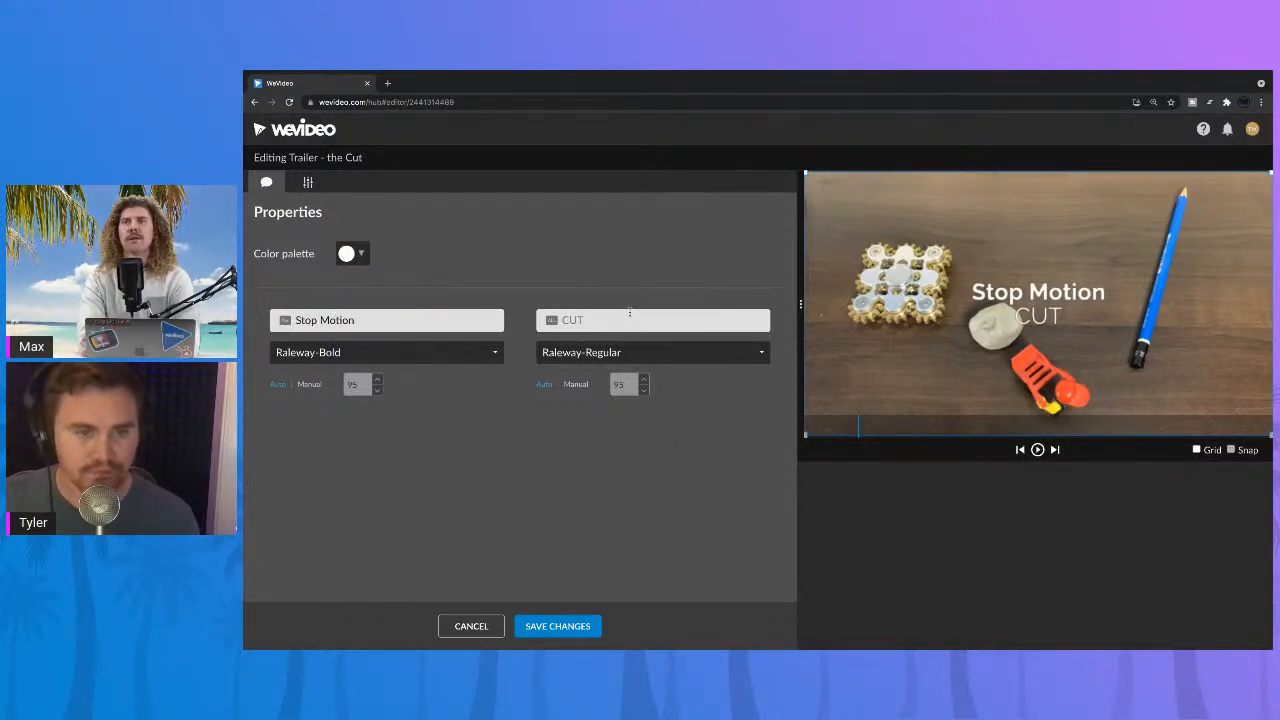
pyautogui.click(629, 319)
pyautogui.write('Vide')
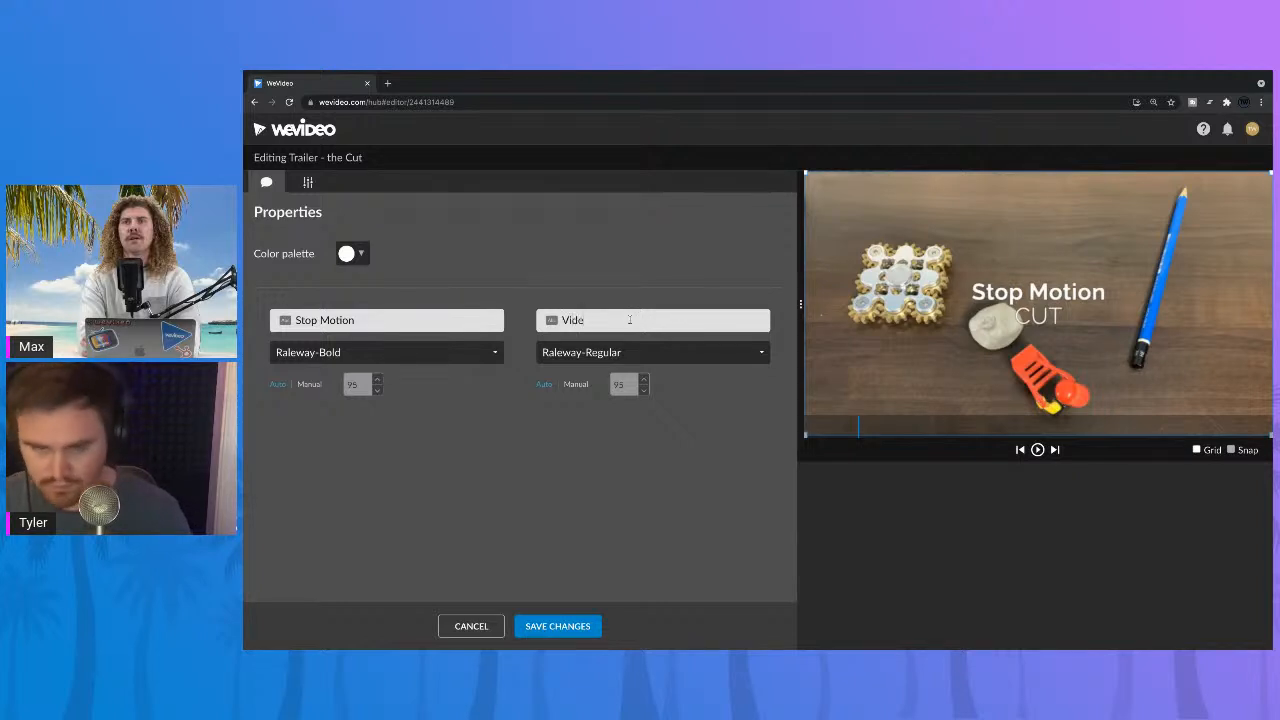
pyautogui.write('o')
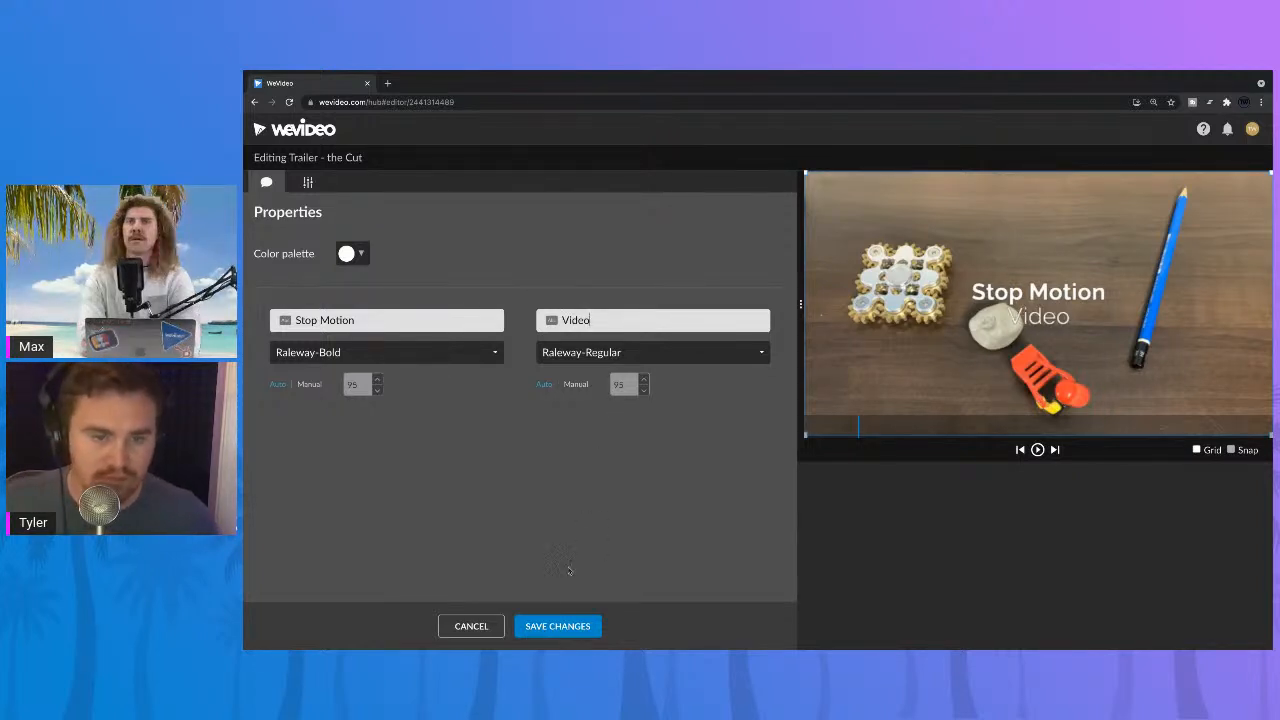
pyautogui.click(557, 626)
# Step: Move the title up into the upper part of the frame, above the clay ball, and save the changes
pyautogui.doubleClick(700, 535)
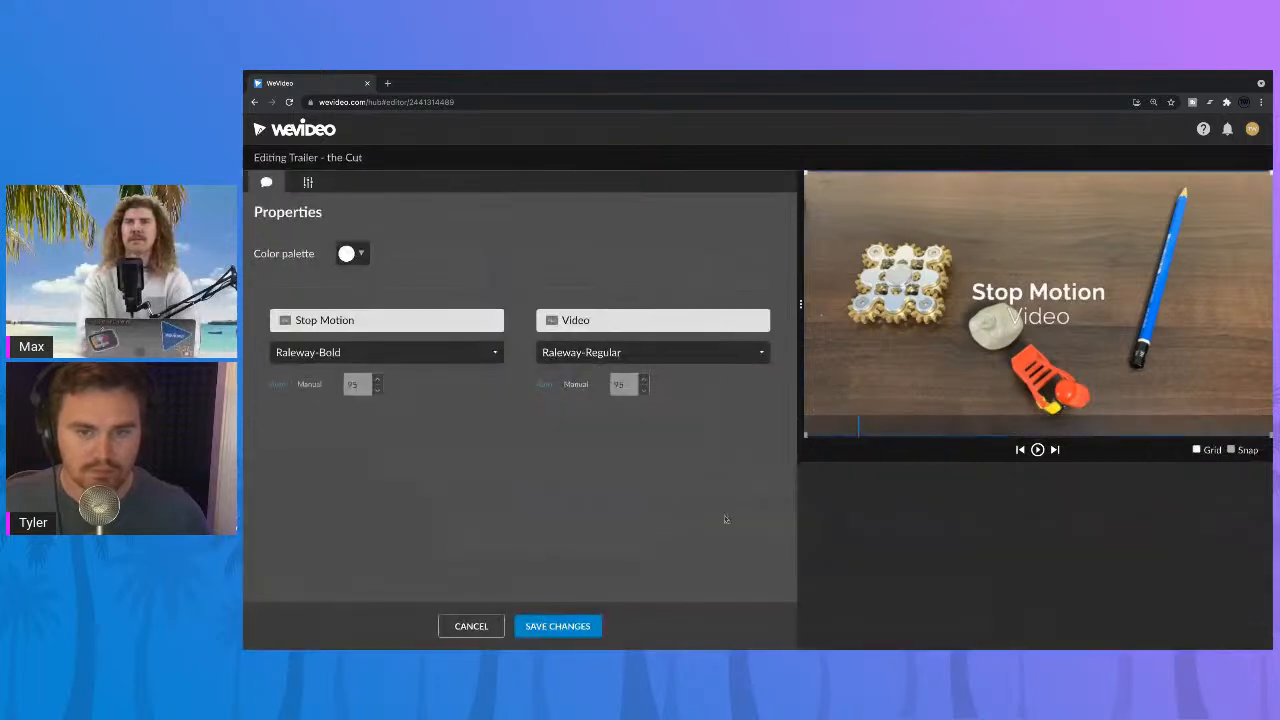
pyautogui.moveTo(992, 280); pyautogui.dragTo(992, 220)
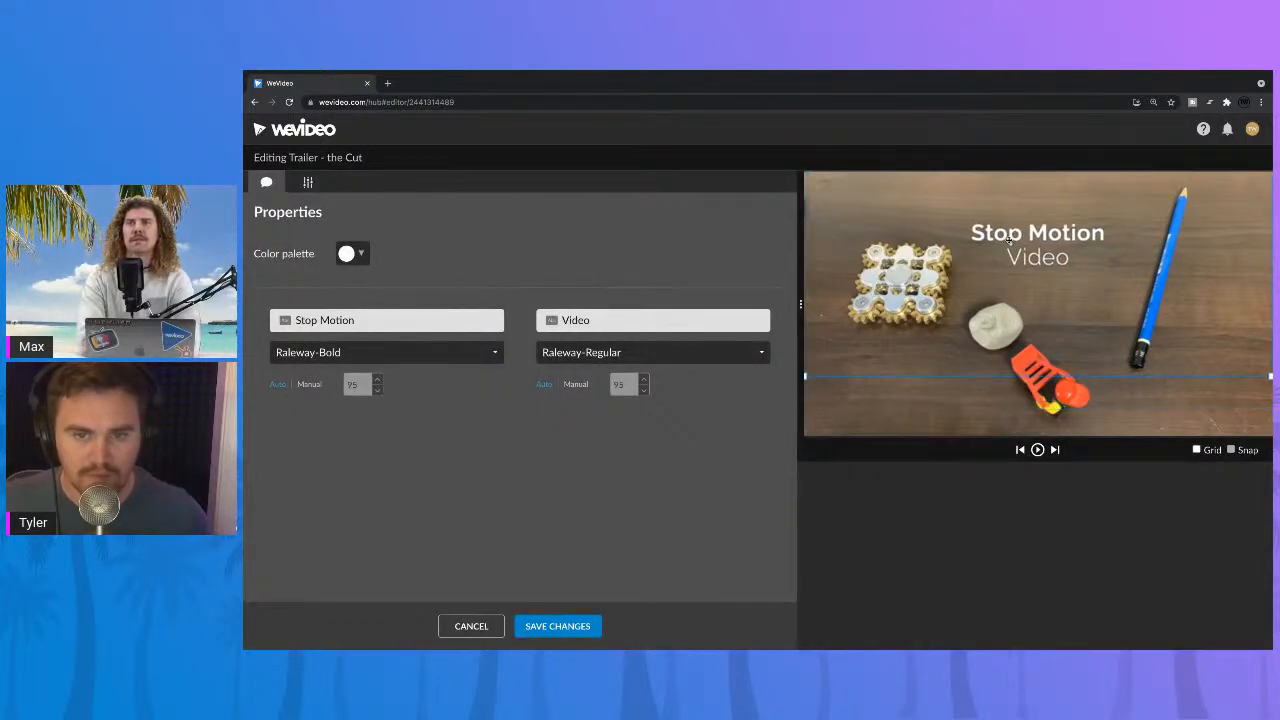
pyautogui.click(561, 628)
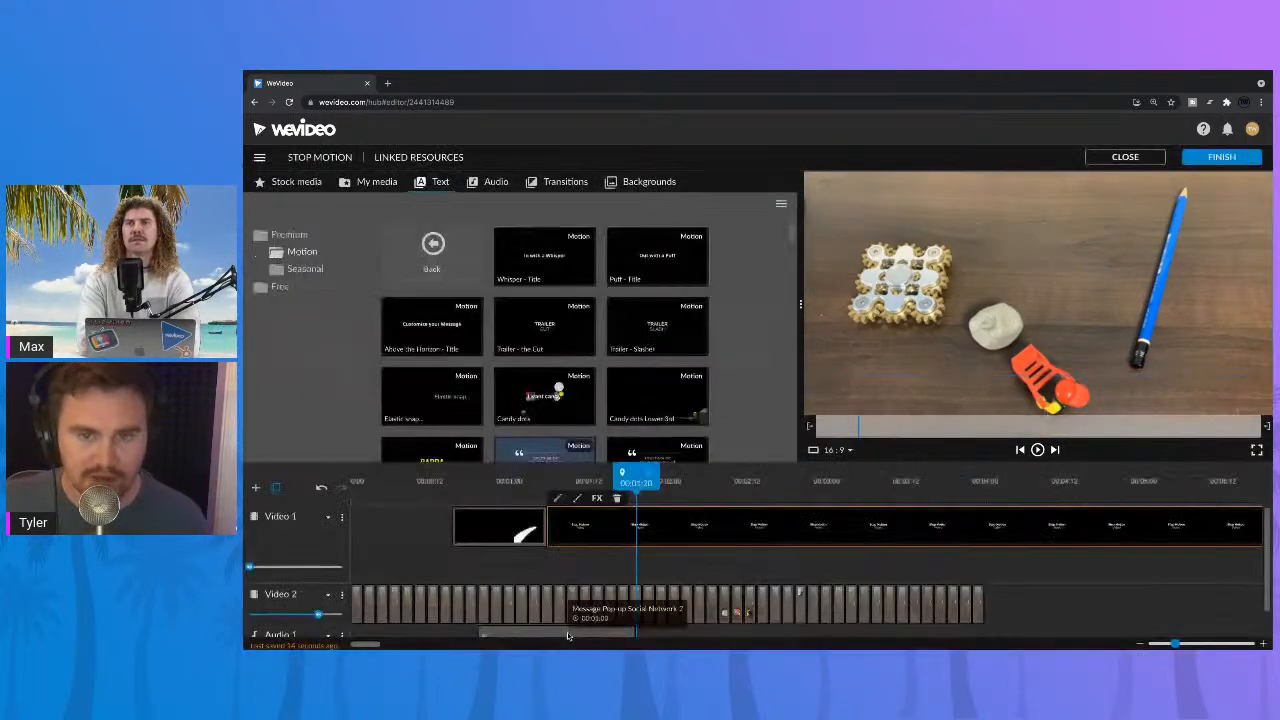
# Step: Play through the title and shorten its clip to end with the last still on Video 2 at 00:04:00
pyautogui.press('space')
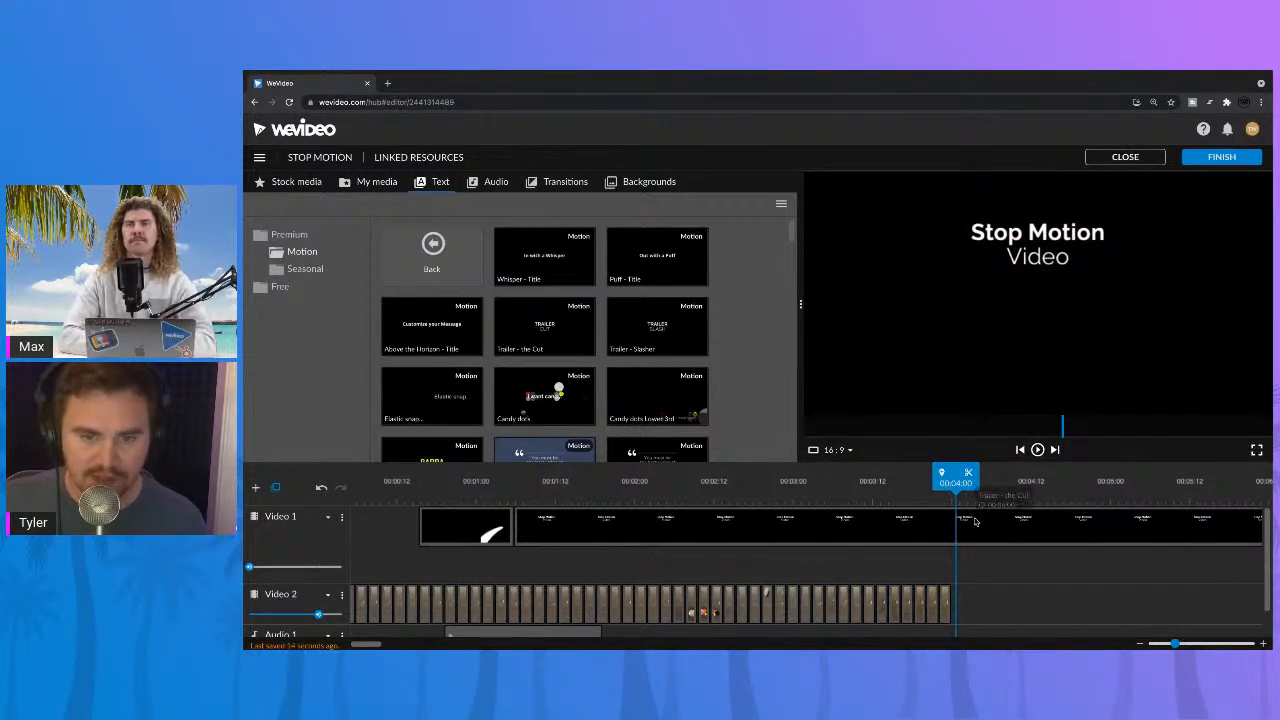
pyautogui.click(946, 535)
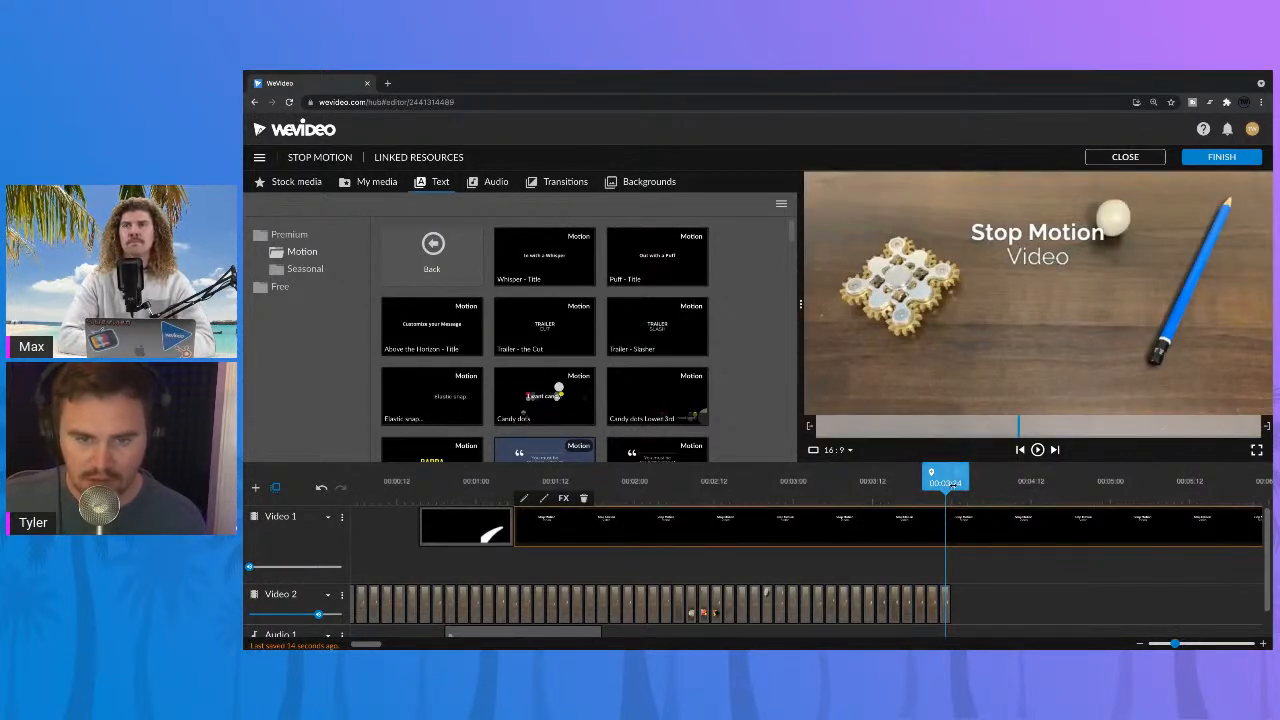
pyautogui.press('space')
pyautogui.press('space')
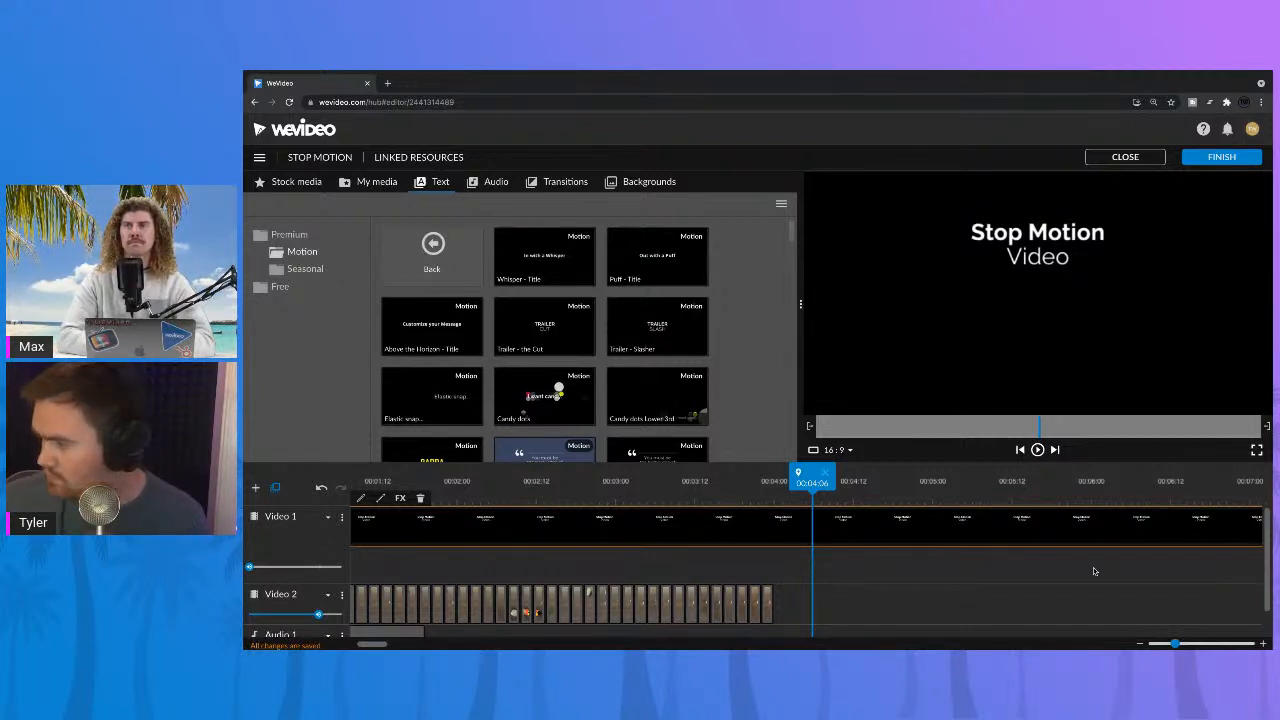
pyautogui.moveTo(1185, 645); pyautogui.dragTo(1165, 645)
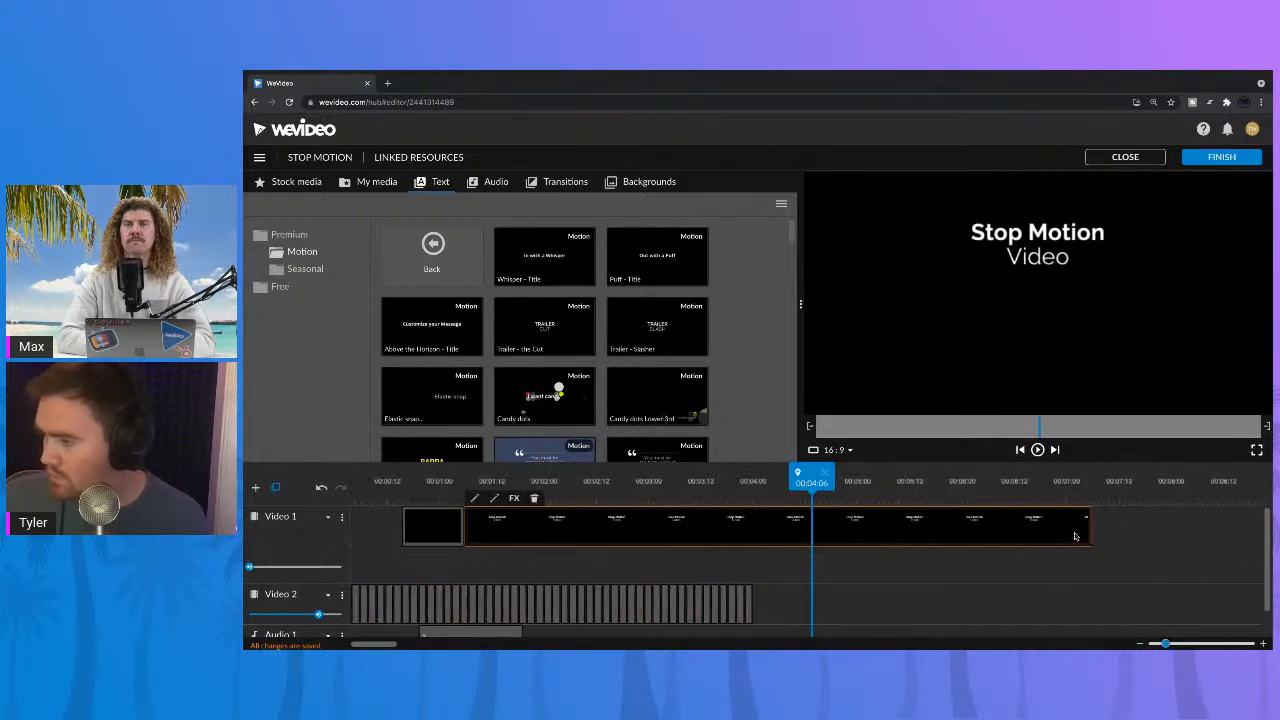
pyautogui.moveTo(1088, 527); pyautogui.dragTo(752, 527)
# Step: Look at the color keying settings of the still at 00:02:07 on Video 2, and leave them without saving
pyautogui.click(575, 485)
pyautogui.scroll(-2, 624, 552)
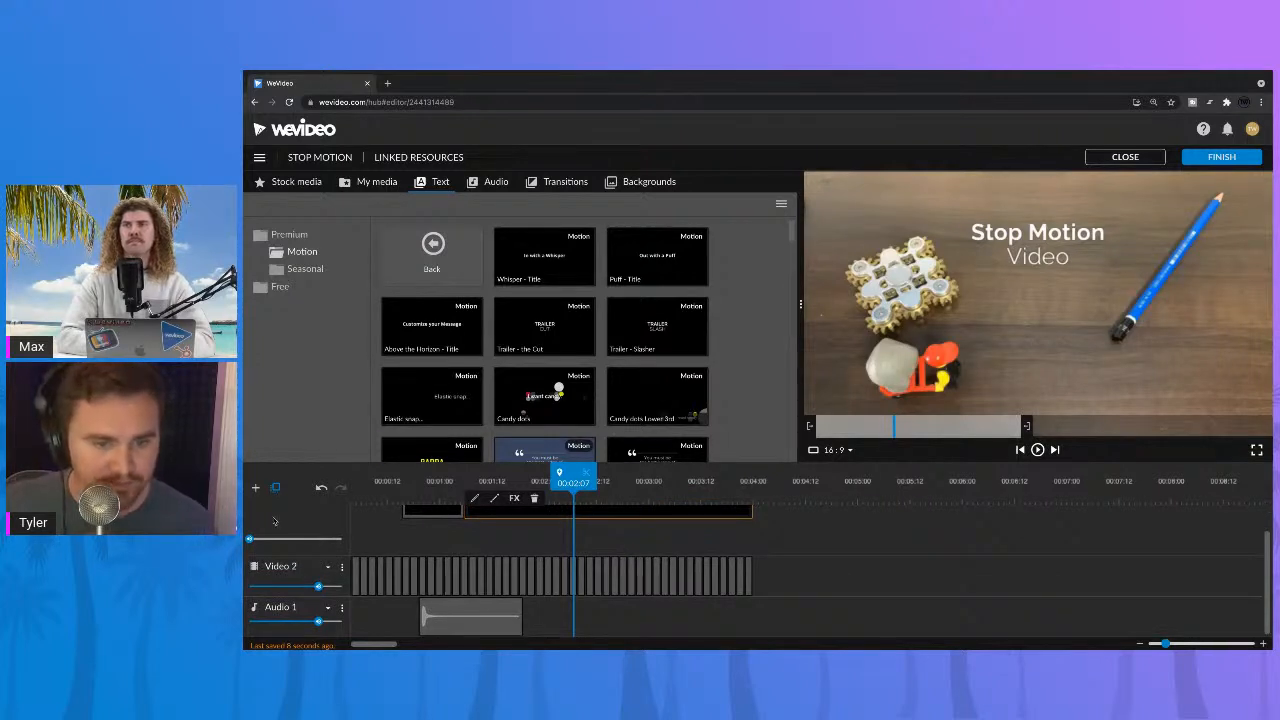
pyautogui.doubleClick(573, 570)
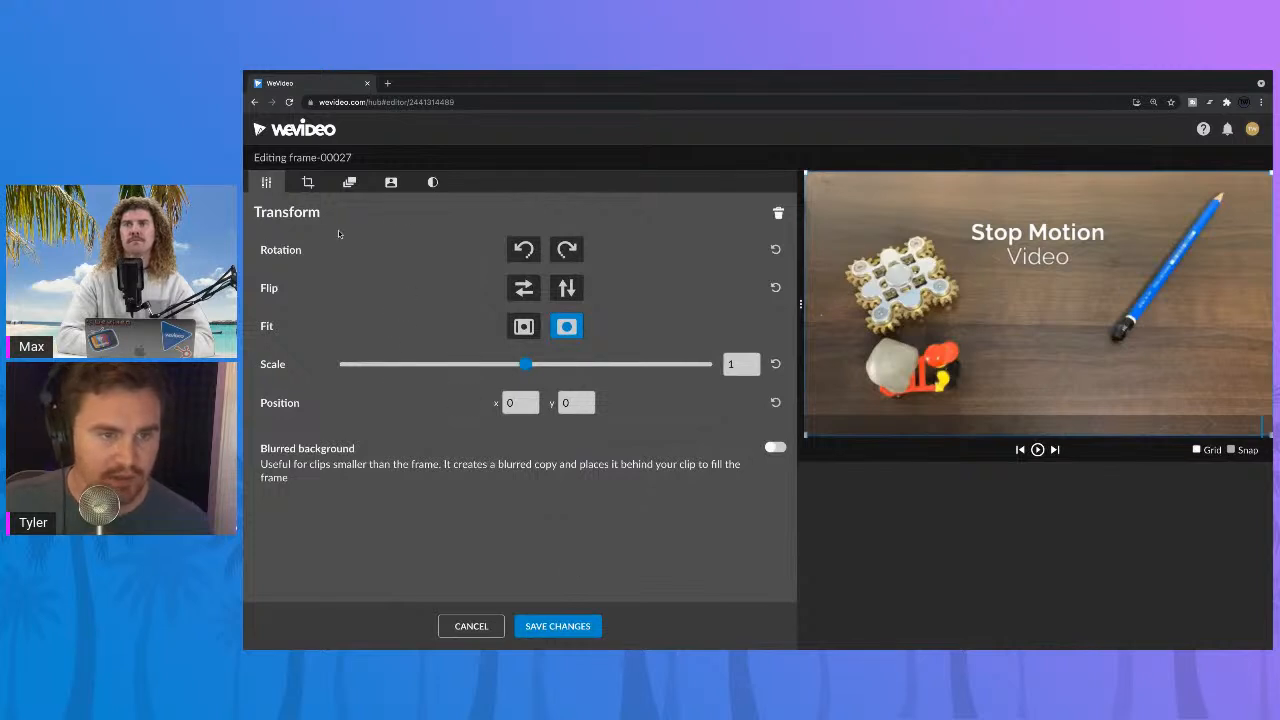
pyautogui.click(391, 184)
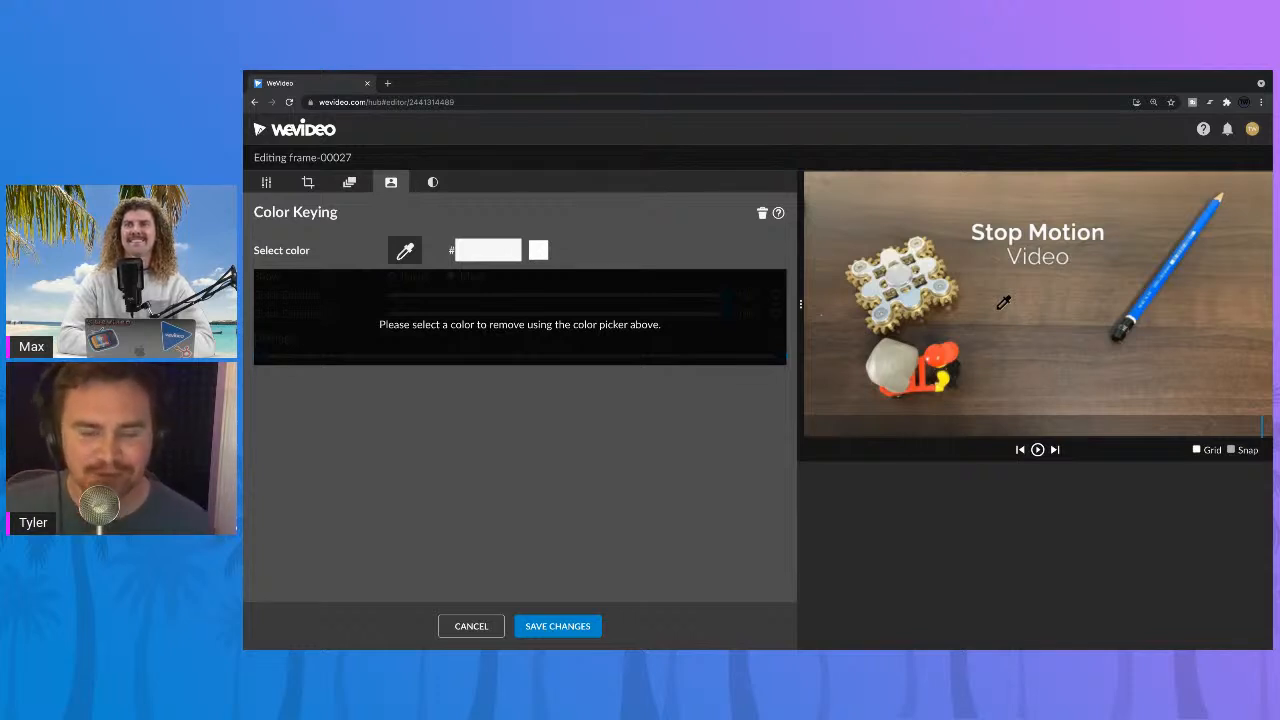
pyautogui.click(470, 626)
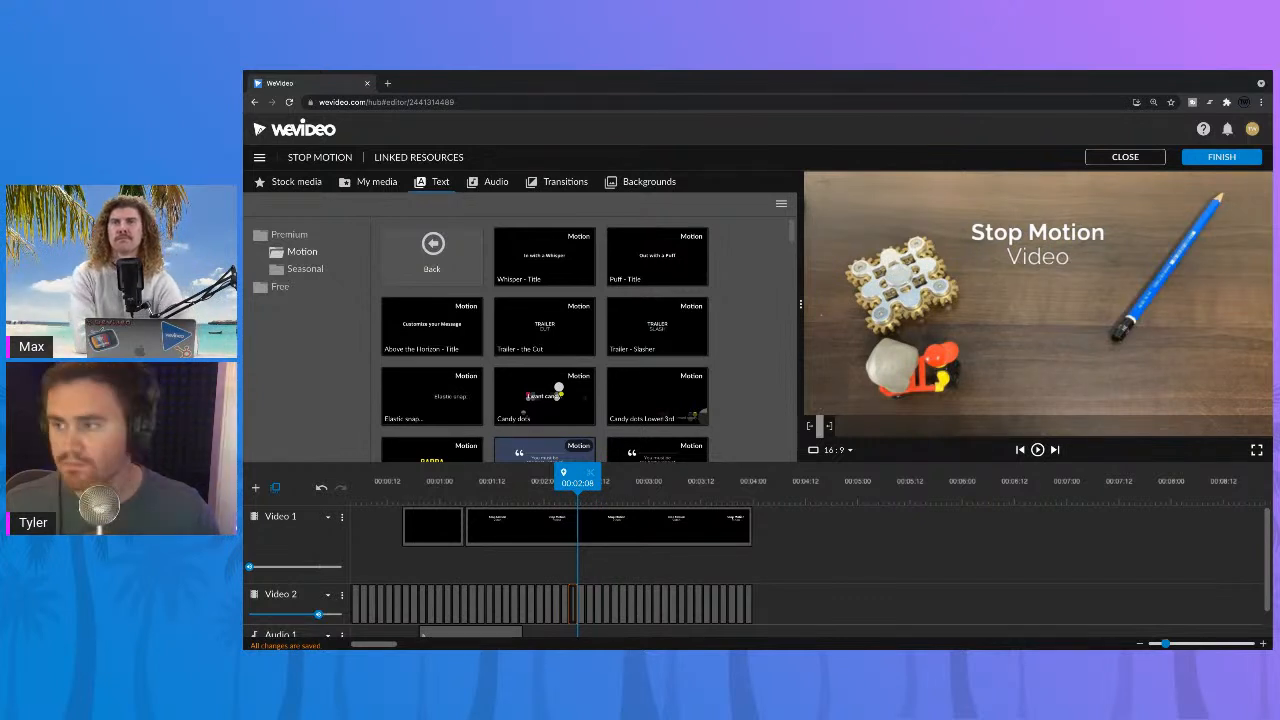
# Step: Try to key out the wooden table color 89735e in the frame-00027 still on Video 2, and discard the change
pyautogui.doubleClick(574, 594)
pyautogui.click(405, 250)
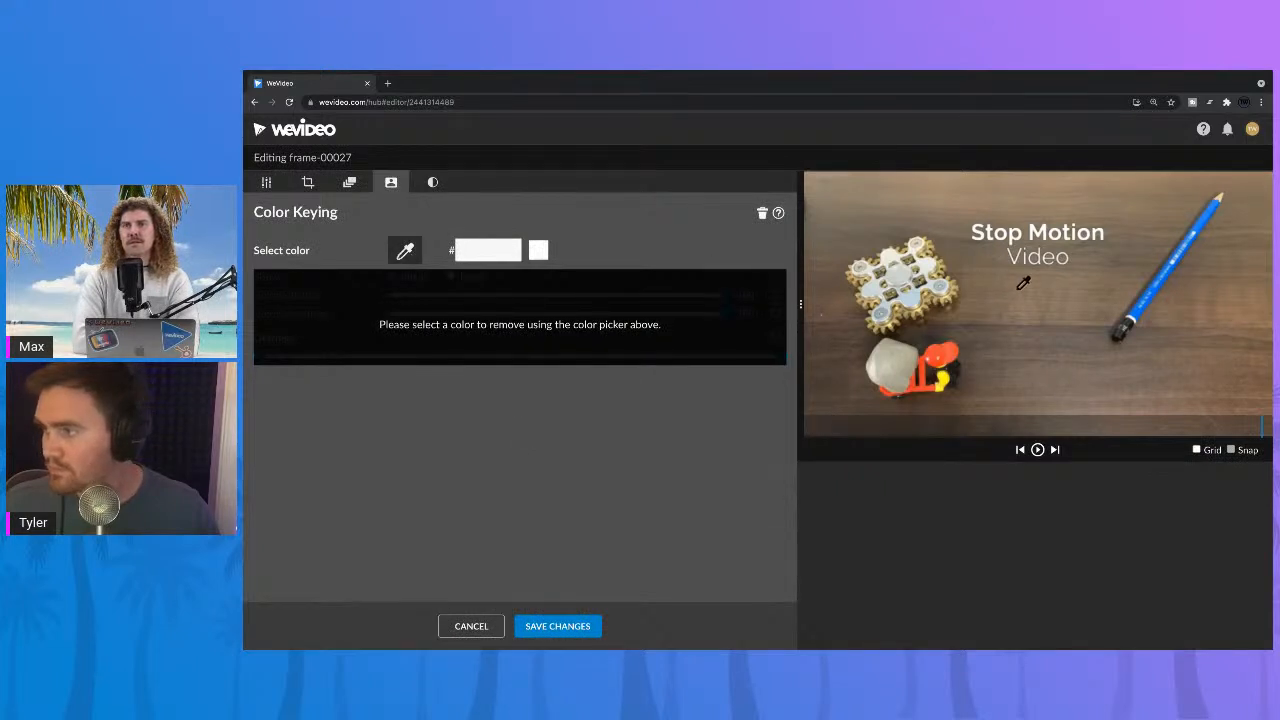
pyautogui.click(1020, 288)
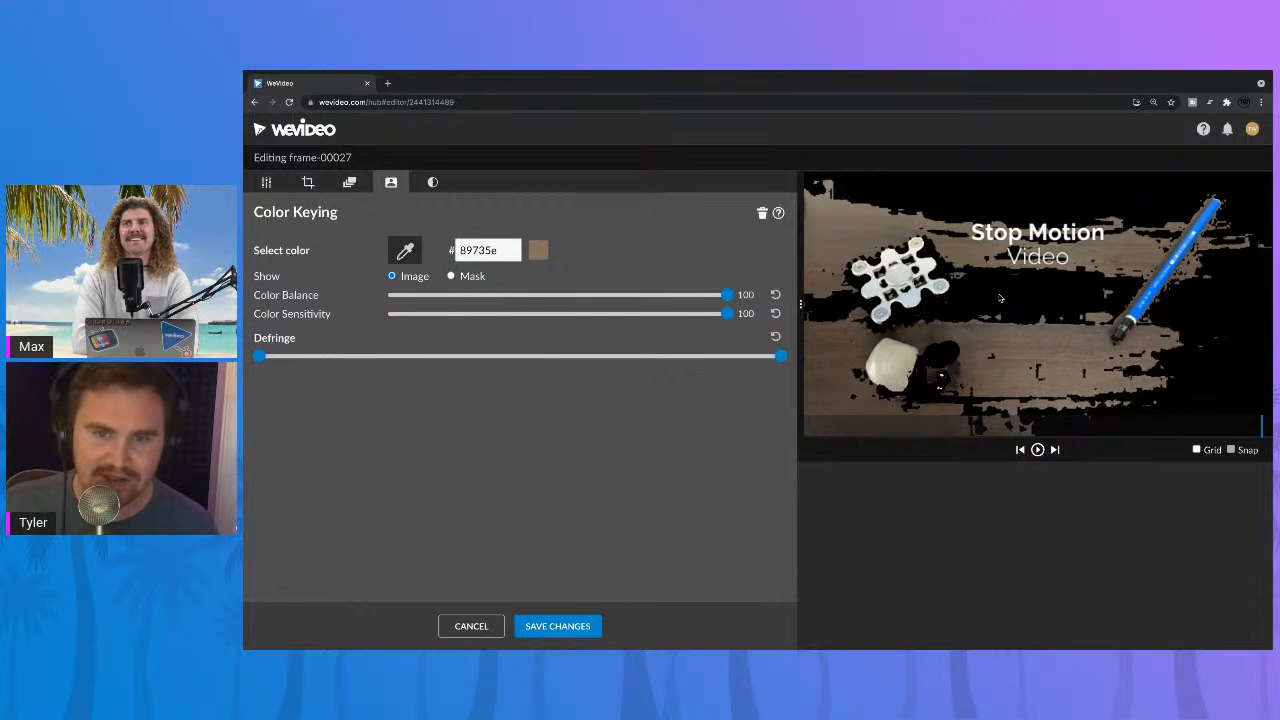
pyautogui.click(471, 626)
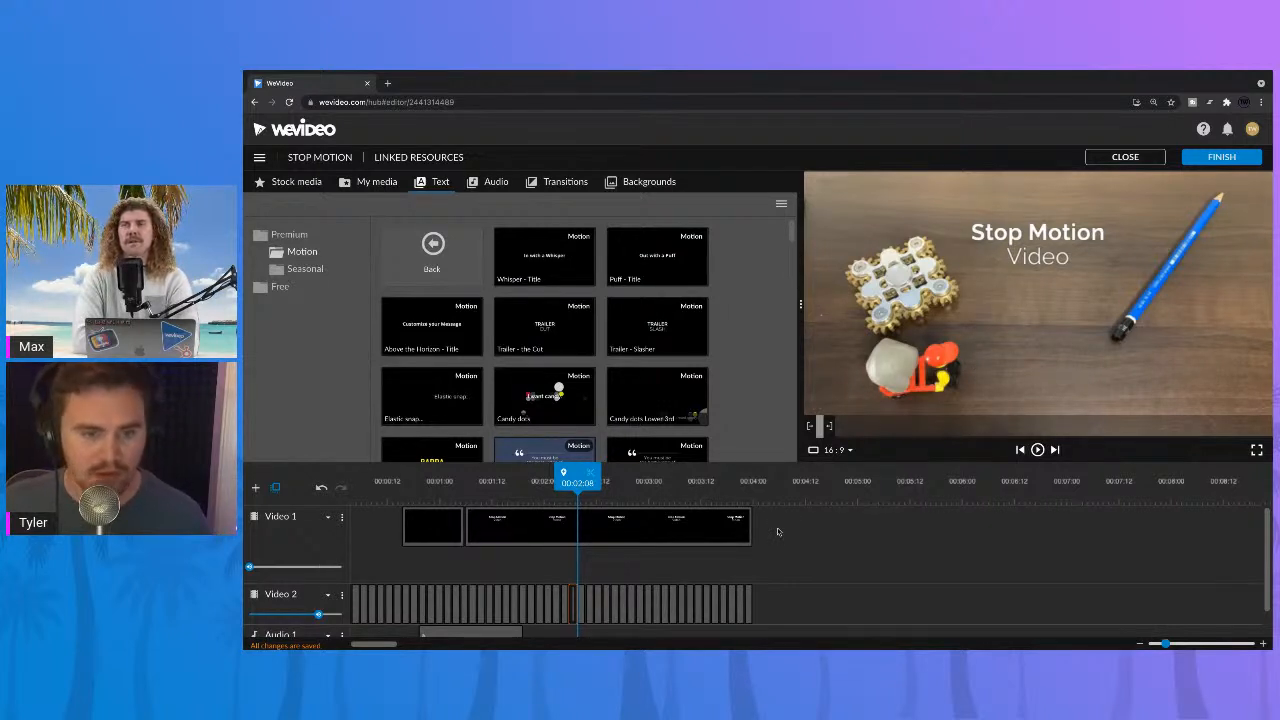
# Step: Play the whole sequence from the start at 00:00:00
pyautogui.moveTo(577, 480); pyautogui.dragTo(350, 478)
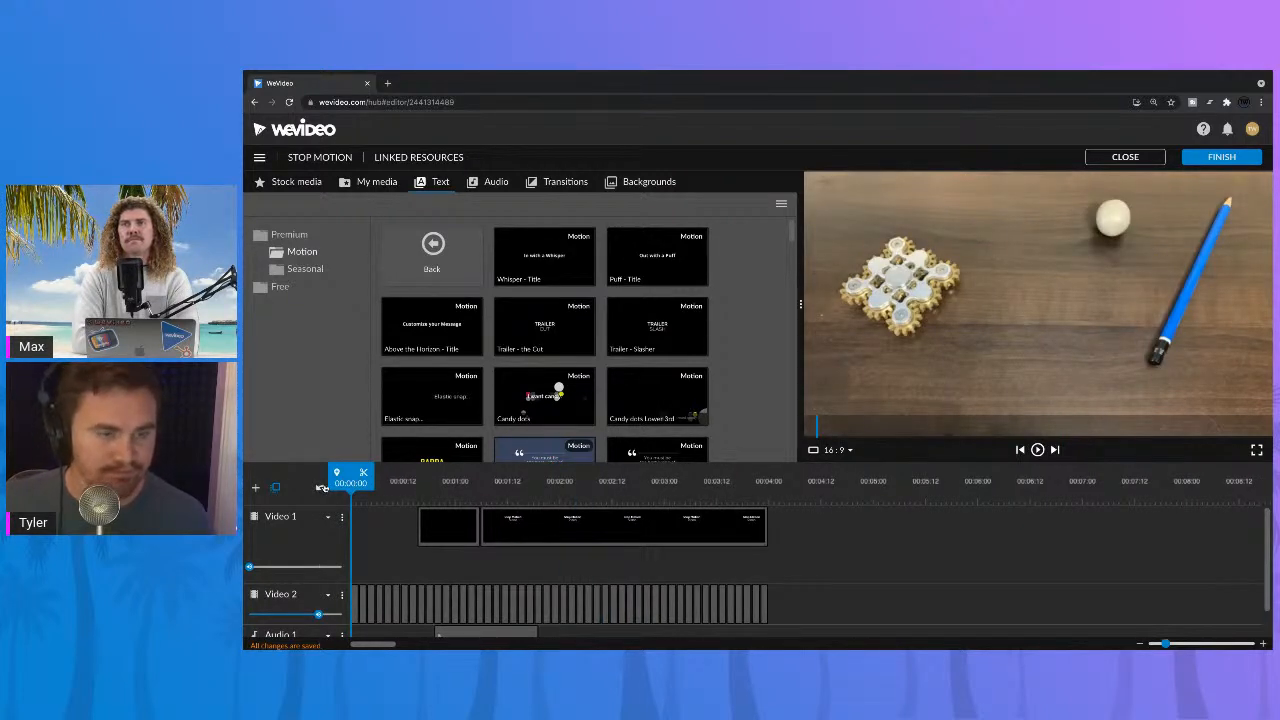
pyautogui.press('space')
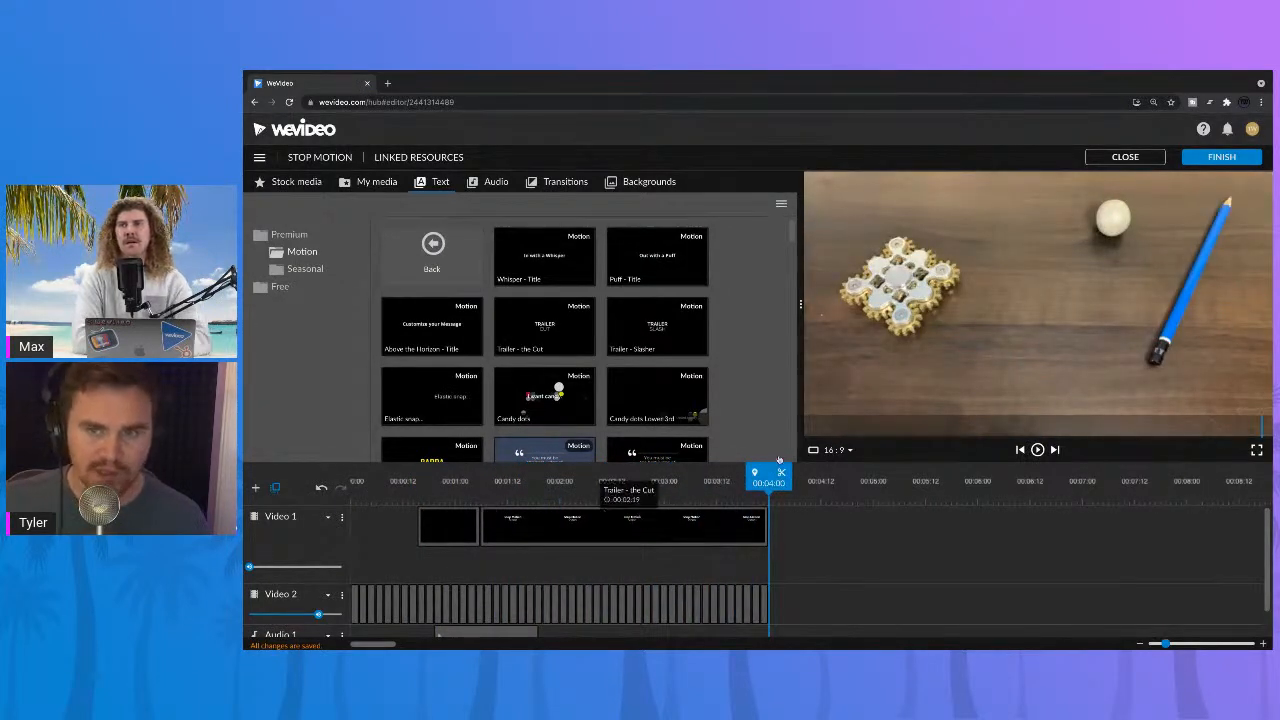
# Step: Open the export settings, switch the export type to GIF to view its options, and cancel the export
pyautogui.click(1221, 158)
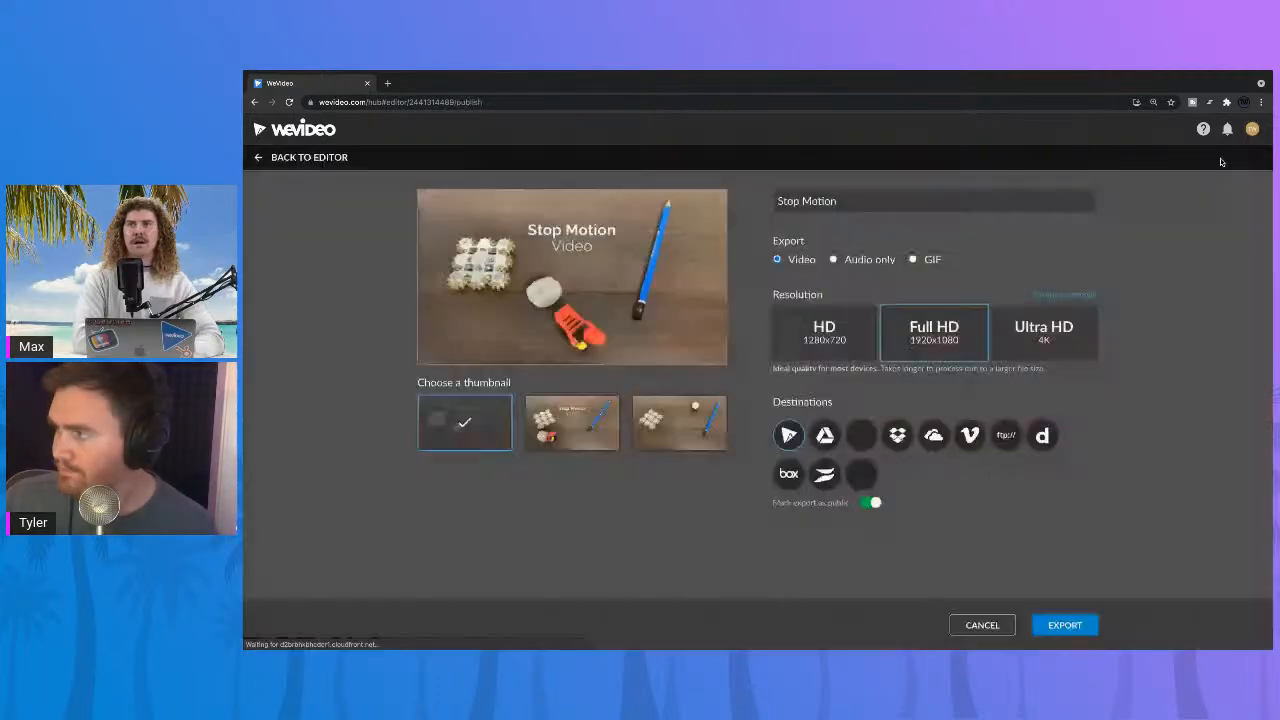
pyautogui.click(913, 259)
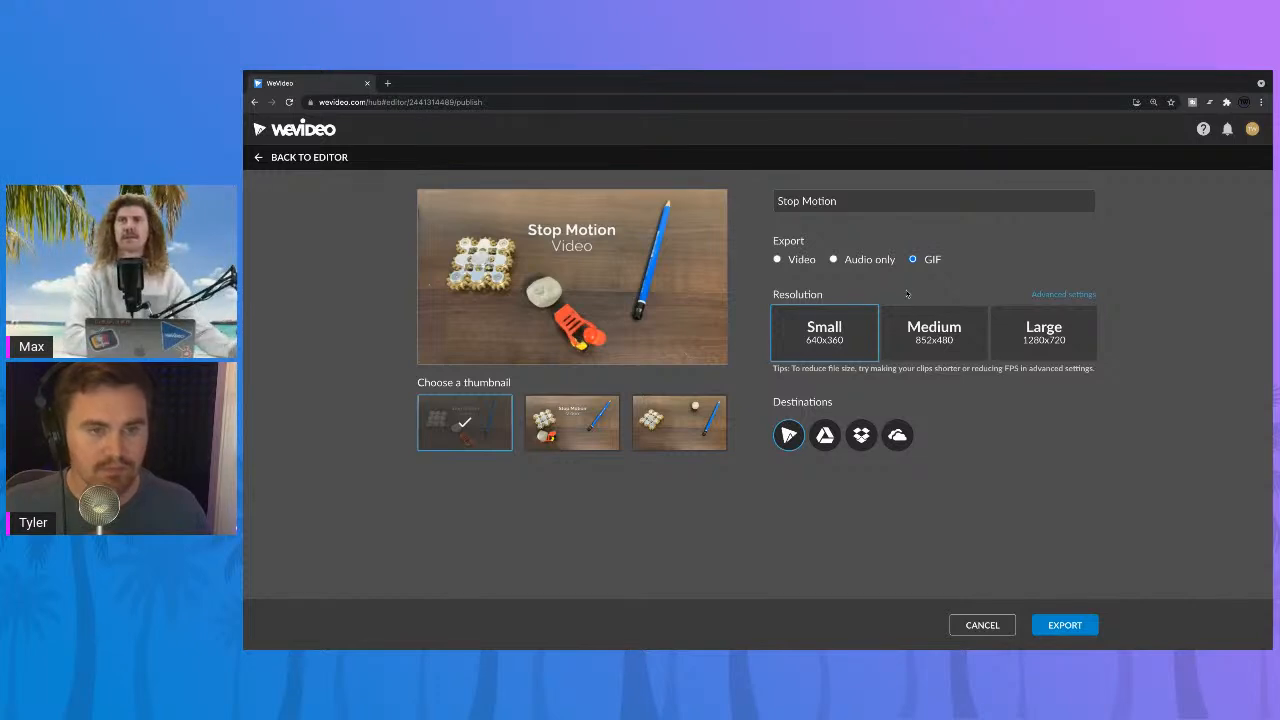
pyautogui.click(982, 625)
# Step: Try to key out the pencil's blue 349afe in the frame-00039 still on Video 2, clear the keying and cancel
pyautogui.moveTo(613, 478); pyautogui.dragTo(452, 476)
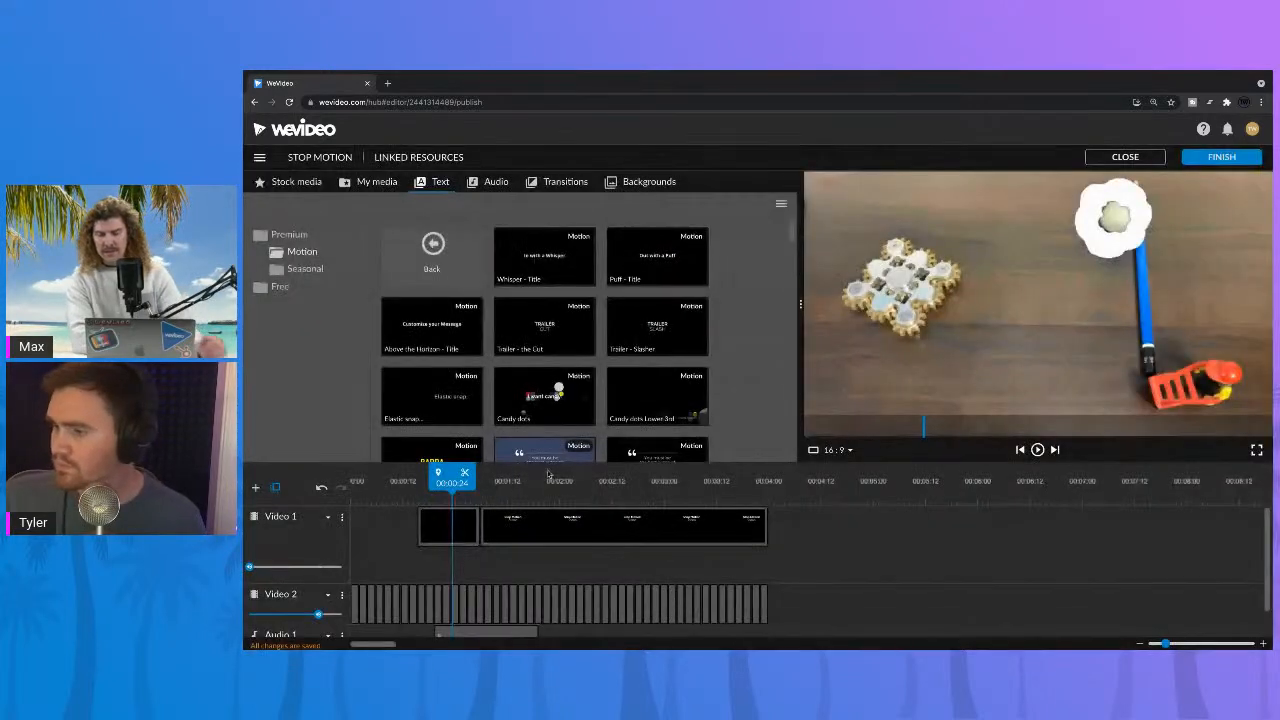
pyautogui.click(548, 474)
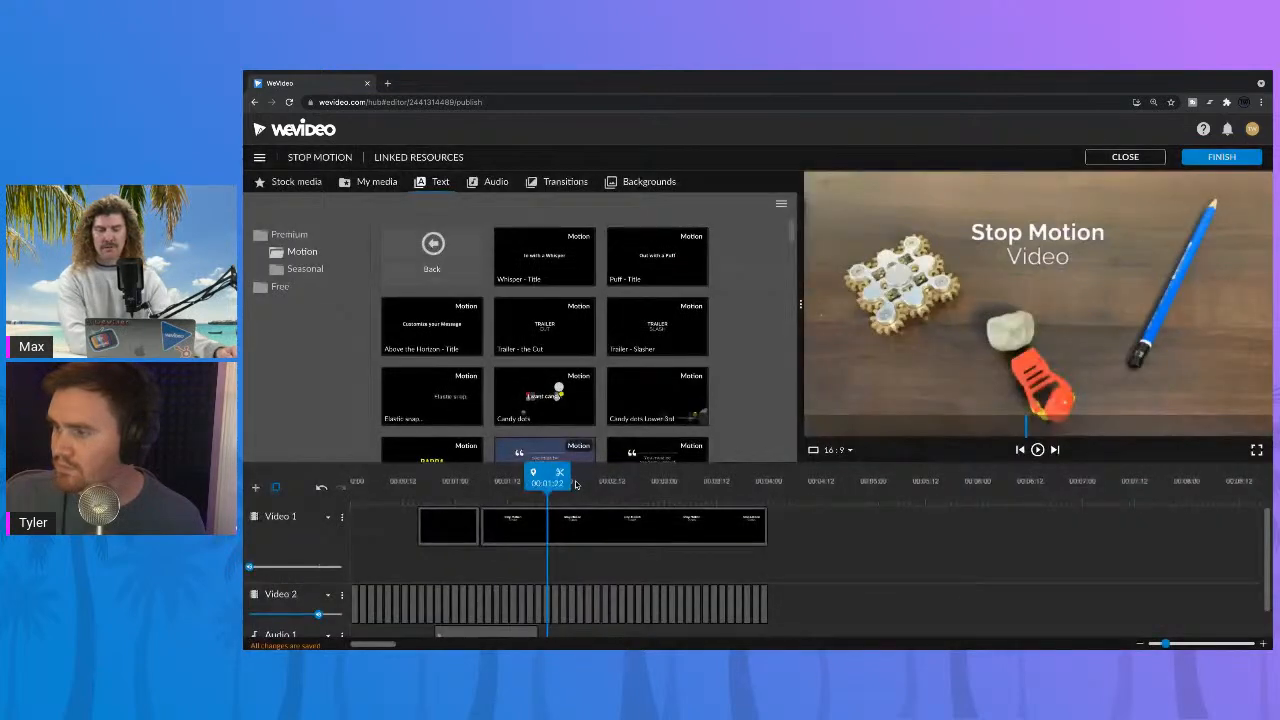
pyautogui.click(683, 483)
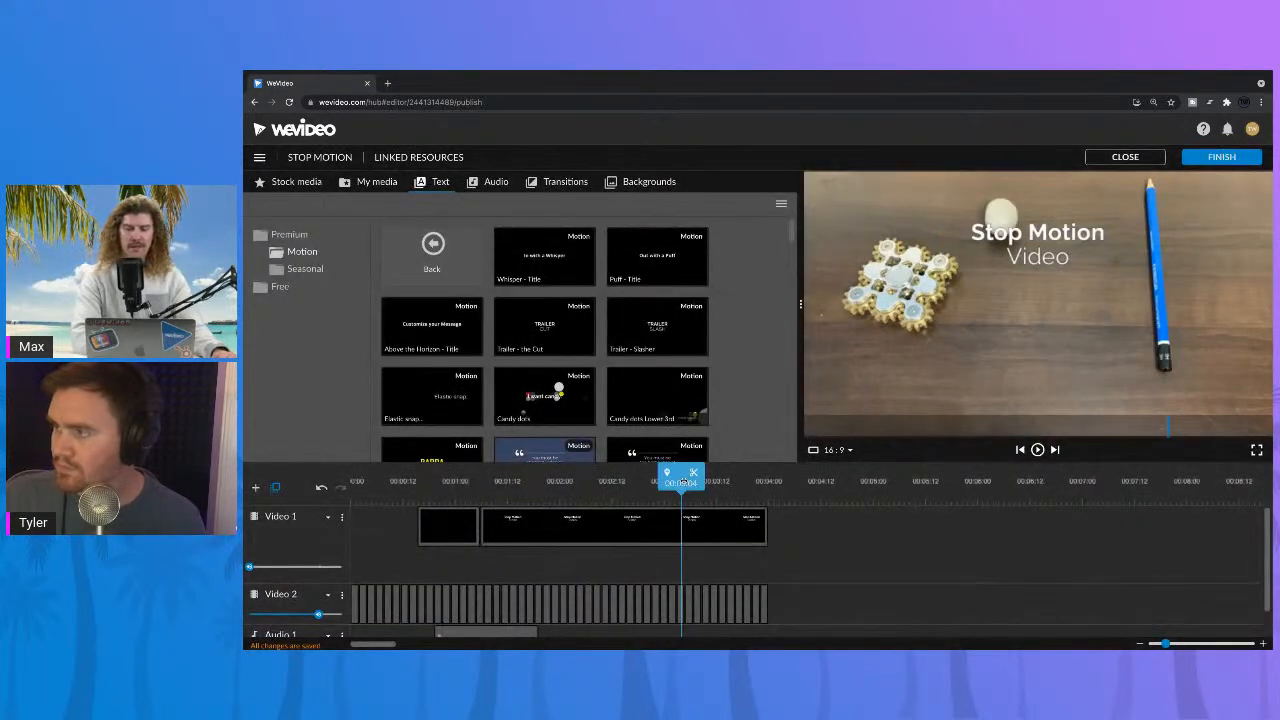
pyautogui.moveTo(693, 483); pyautogui.dragTo(714, 483)
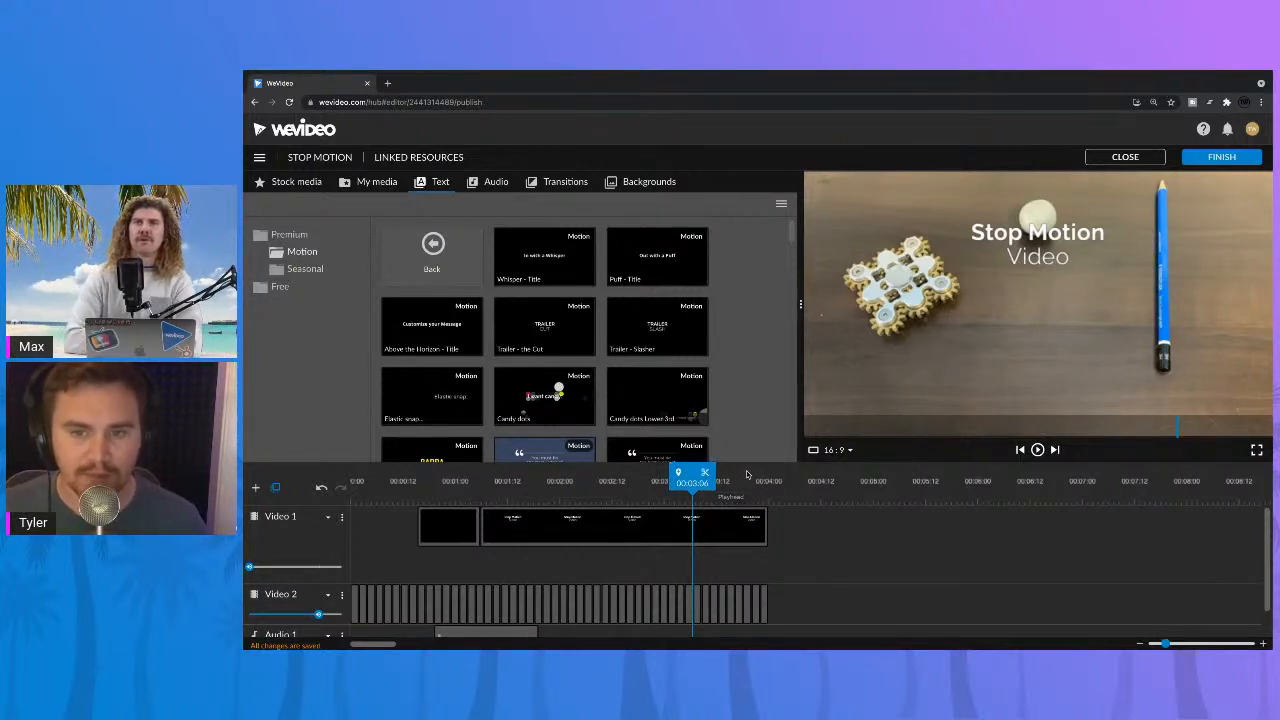
pyautogui.doubleClick(690, 598)
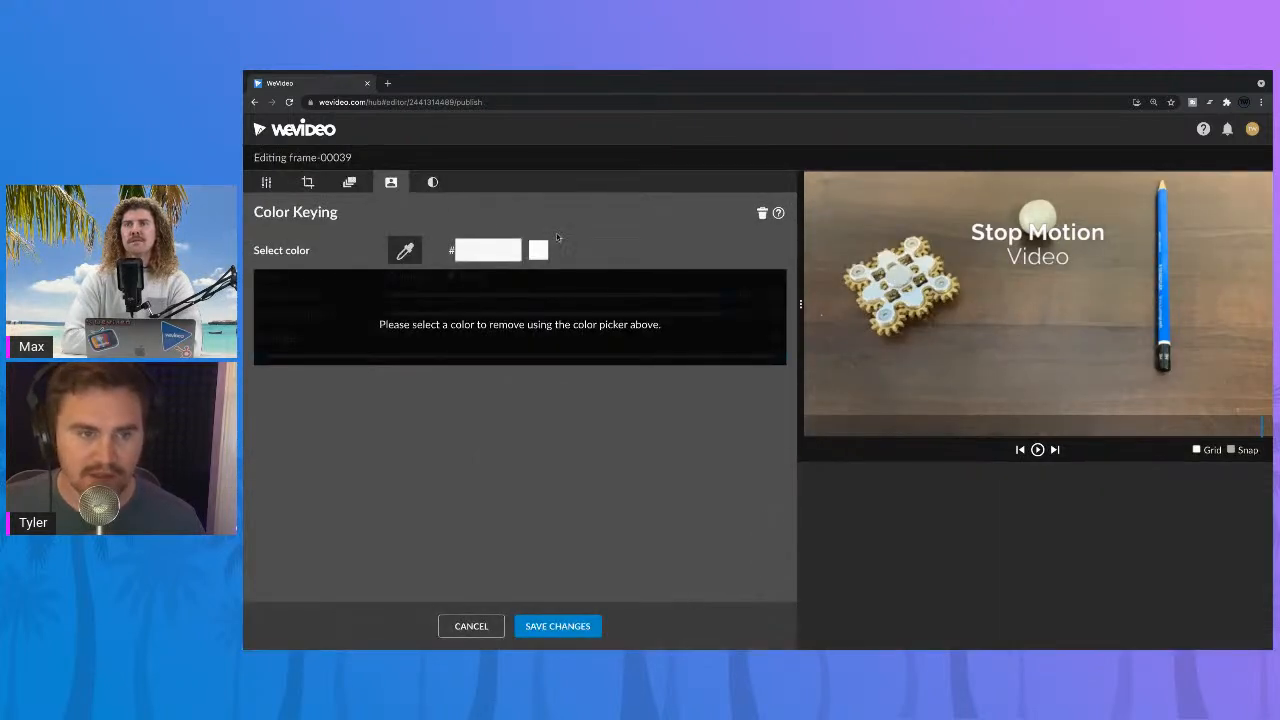
pyautogui.click(1164, 208)
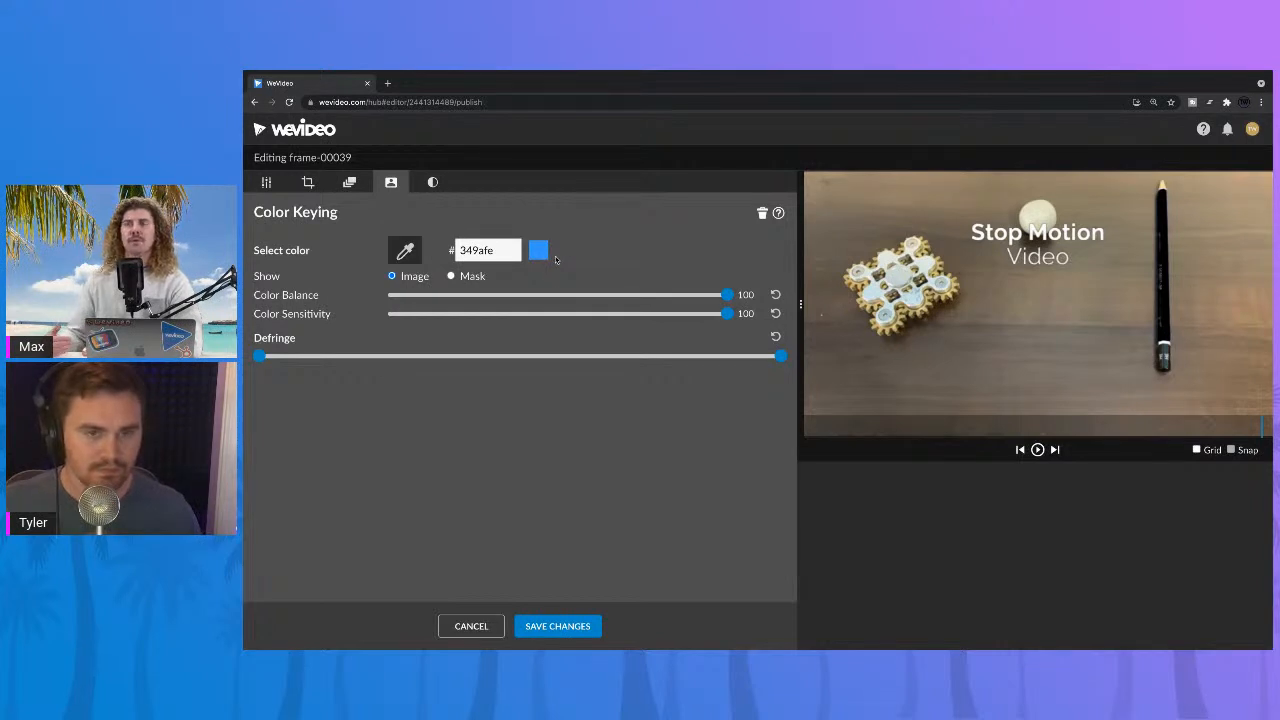
pyautogui.click(762, 214)
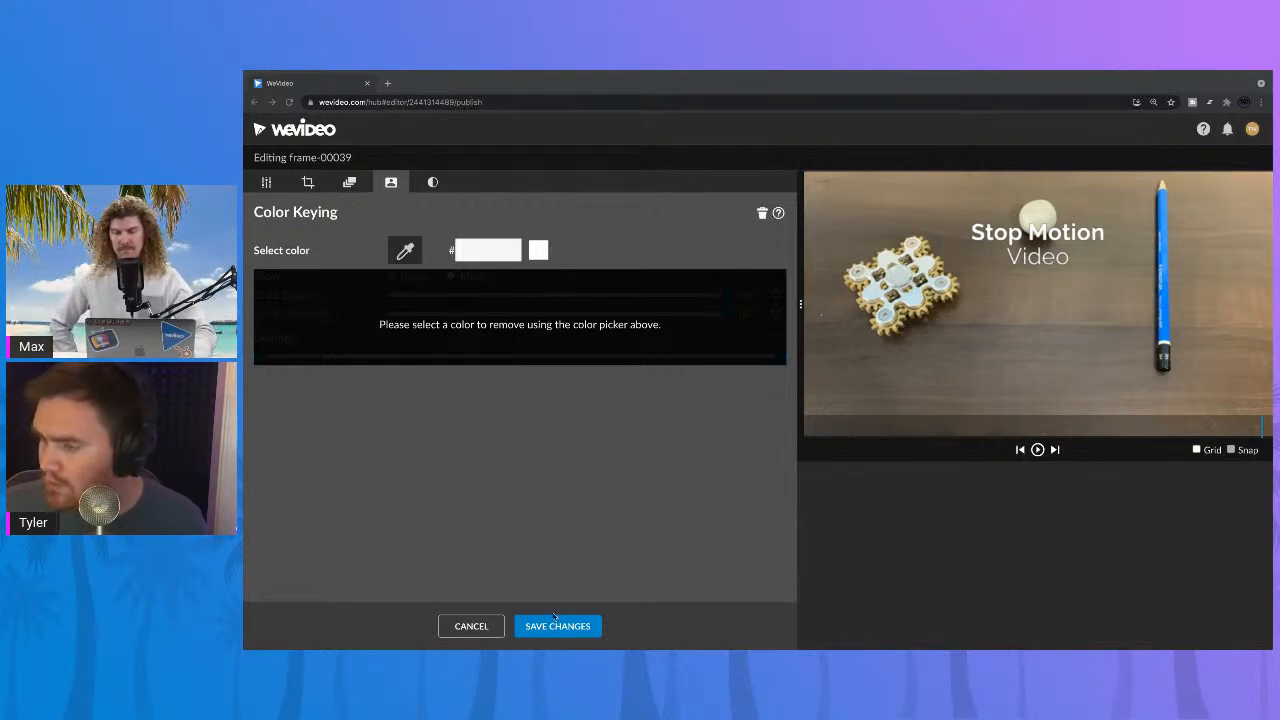
pyautogui.click(471, 626)
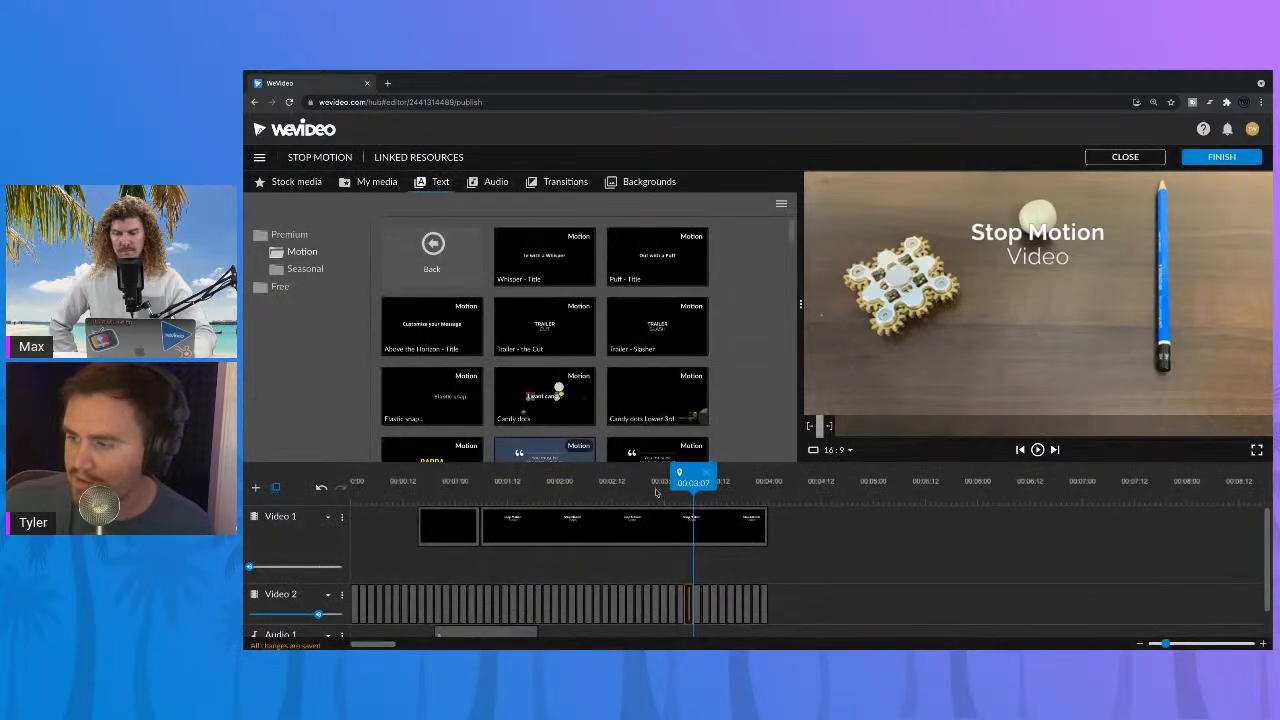
# Step: Move the playhead to 00:03:16 and open the export settings from there
pyautogui.click(731, 484)
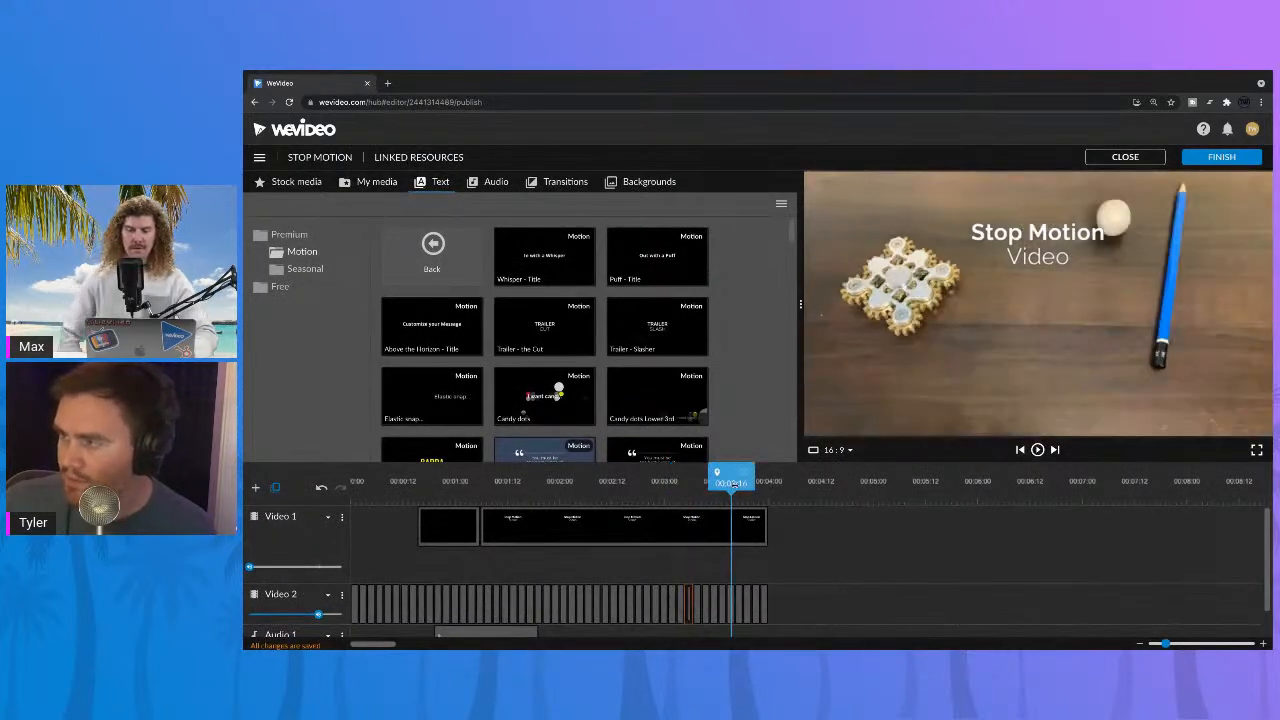
pyautogui.press('p')
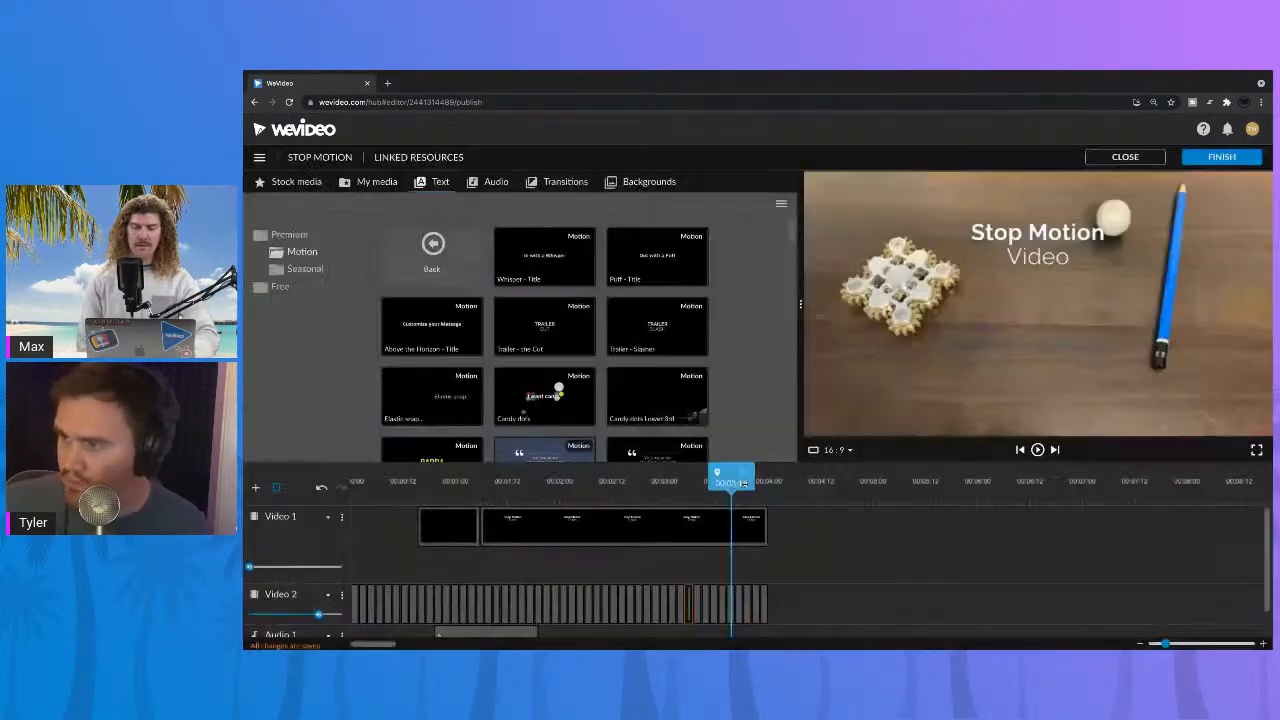
pyautogui.click(1194, 157)
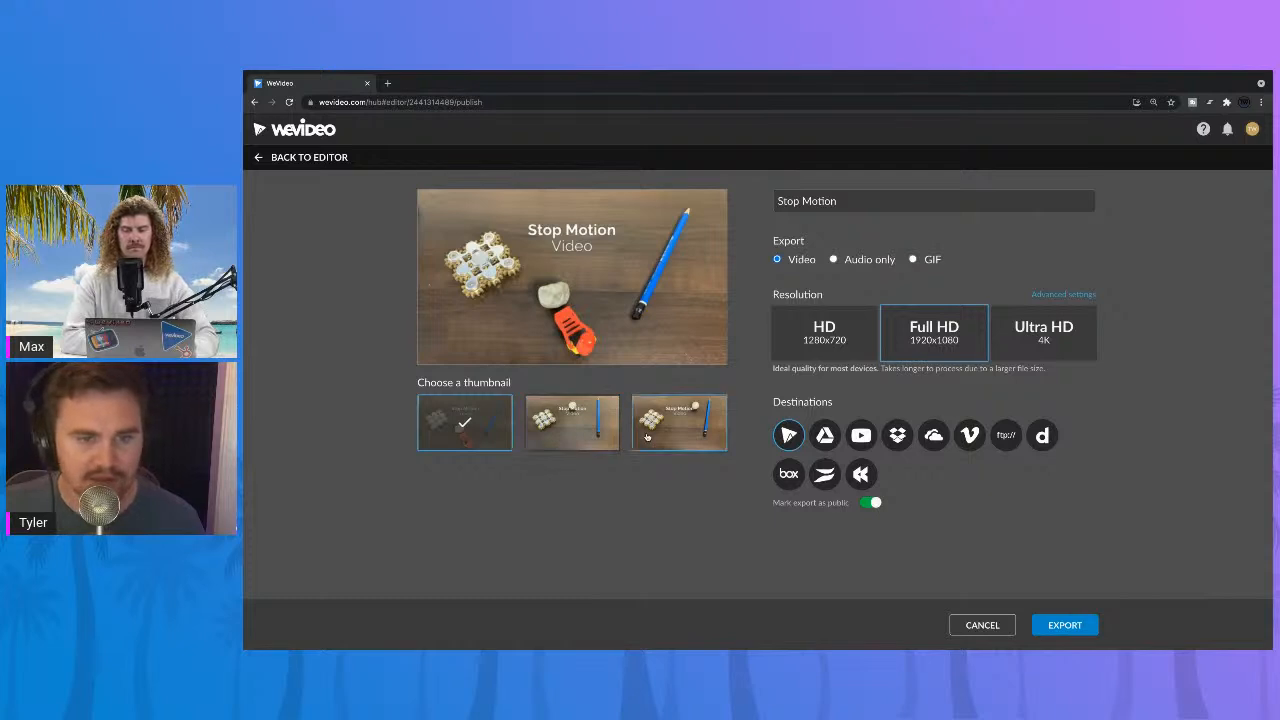
# Step: Compare the three thumbnail choices for the Stop Motion export, and cancel the export
pyautogui.click(600, 440)
pyautogui.click(660, 440)
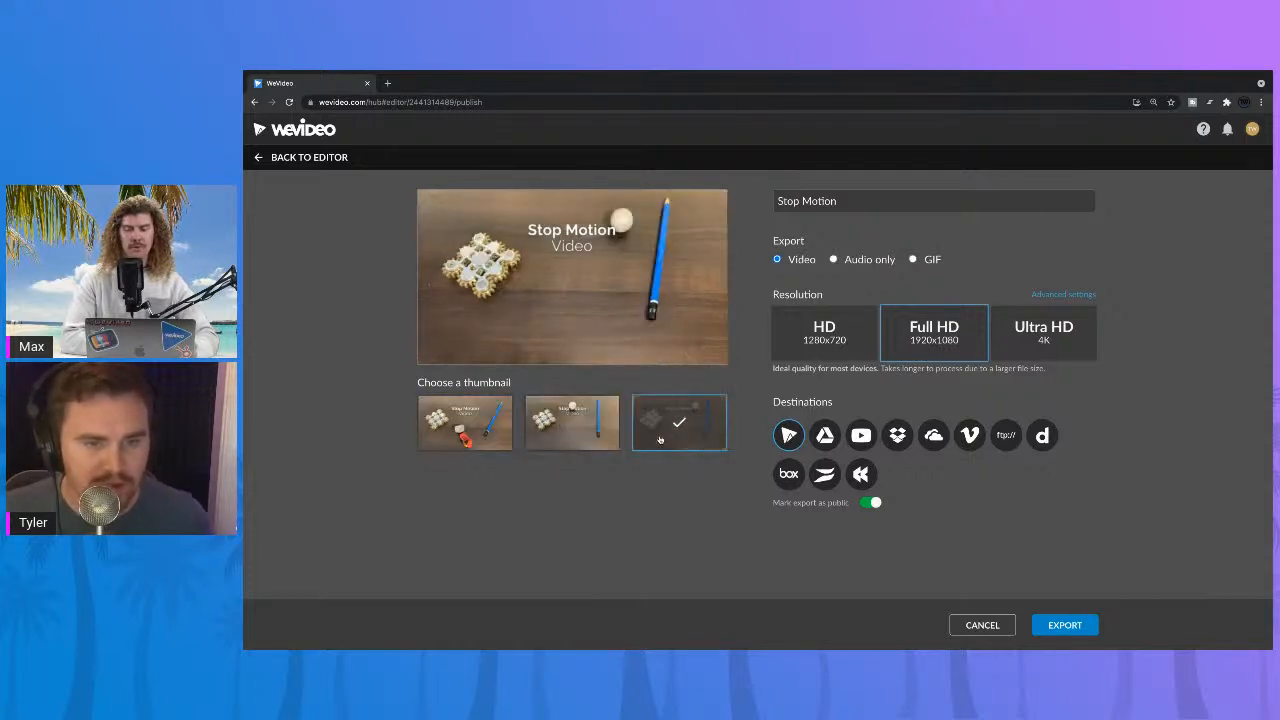
pyautogui.click(575, 442)
pyautogui.click(503, 441)
pyautogui.click(556, 440)
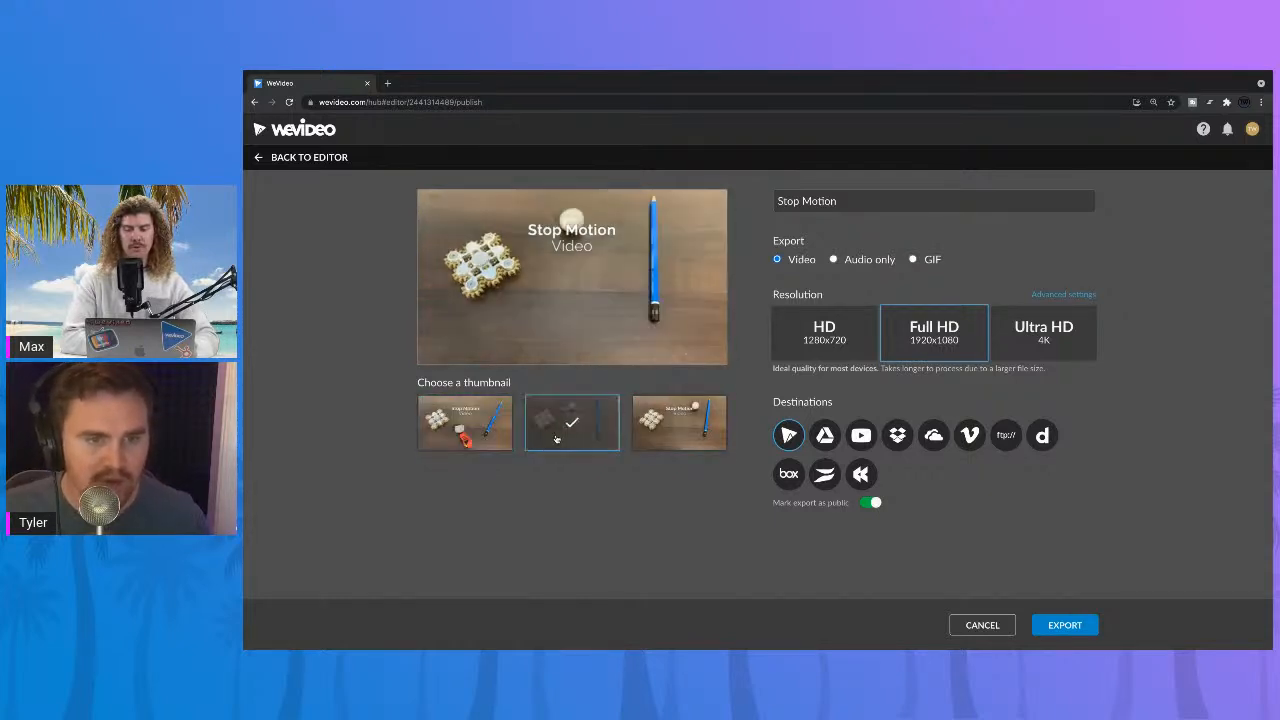
pyautogui.click(655, 434)
pyautogui.click(570, 437)
pyautogui.click(458, 439)
pyautogui.click(585, 434)
pyautogui.click(654, 432)
pyautogui.click(600, 440)
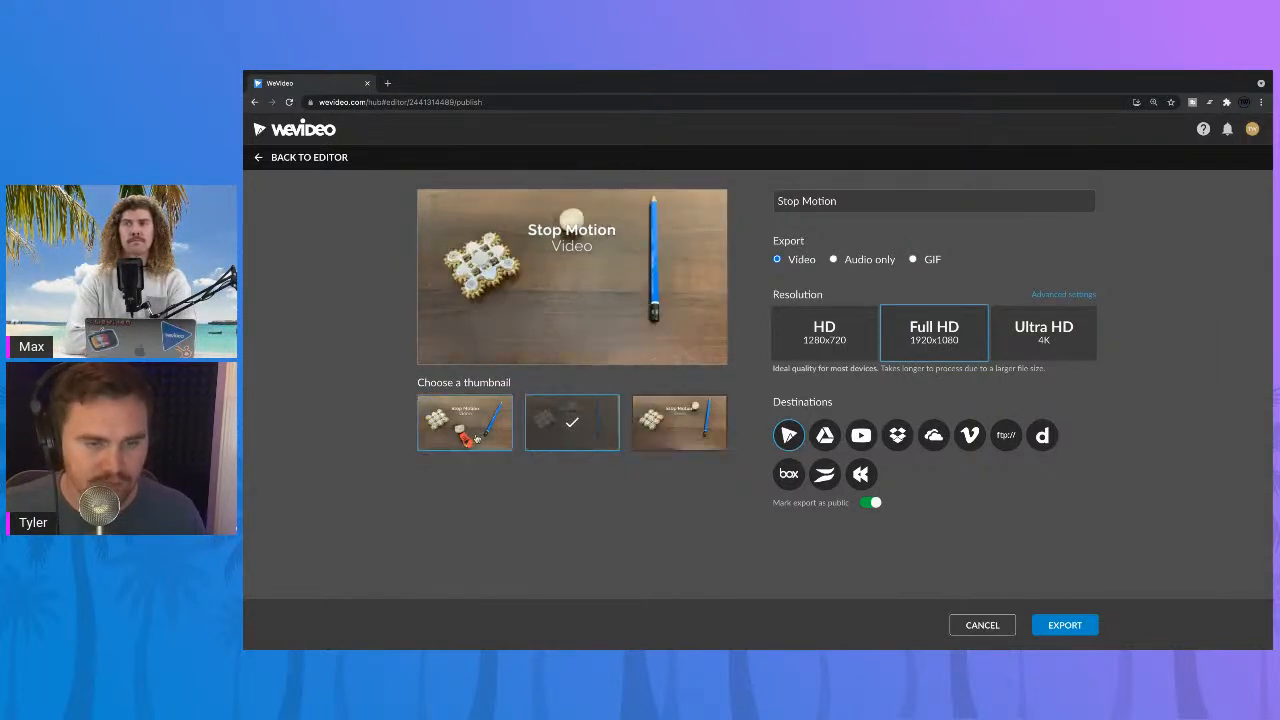
pyautogui.click(474, 439)
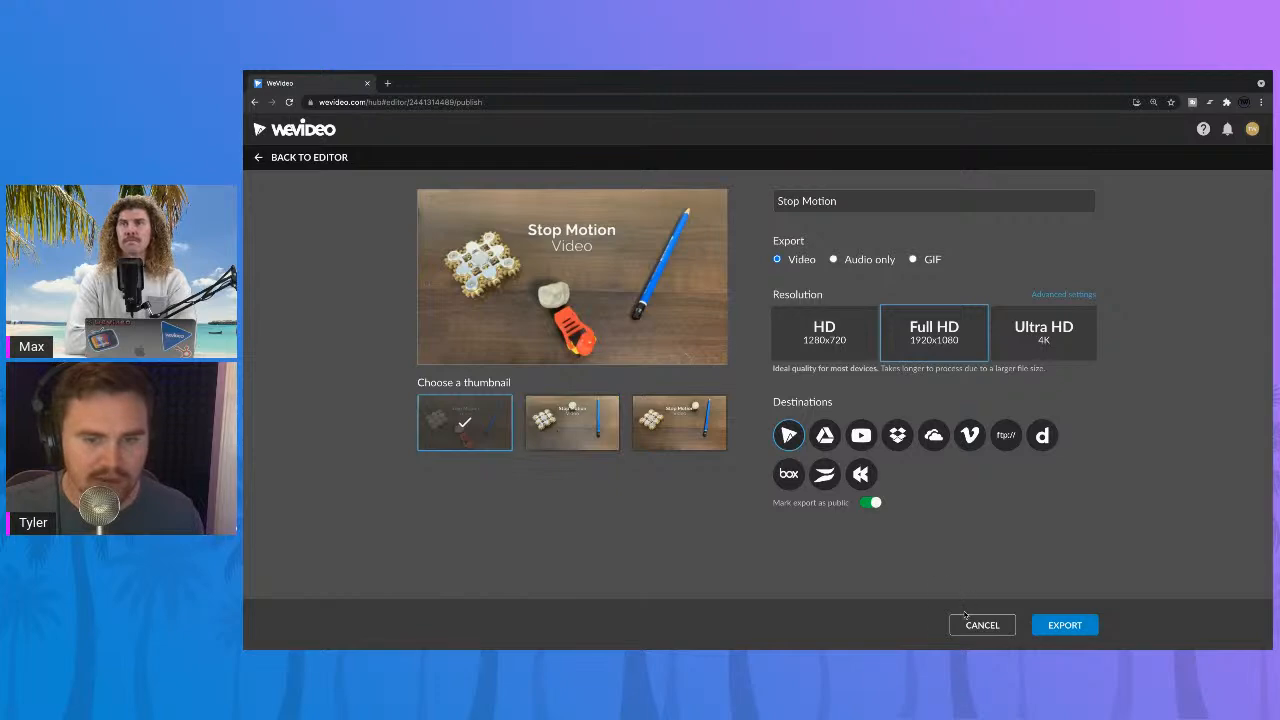
pyautogui.click(976, 624)
# Step: Reopen the export settings with the playhead at 00:02:18 and choose the middle thumbnail, showing the title and the upright pencil
pyautogui.click(635, 483)
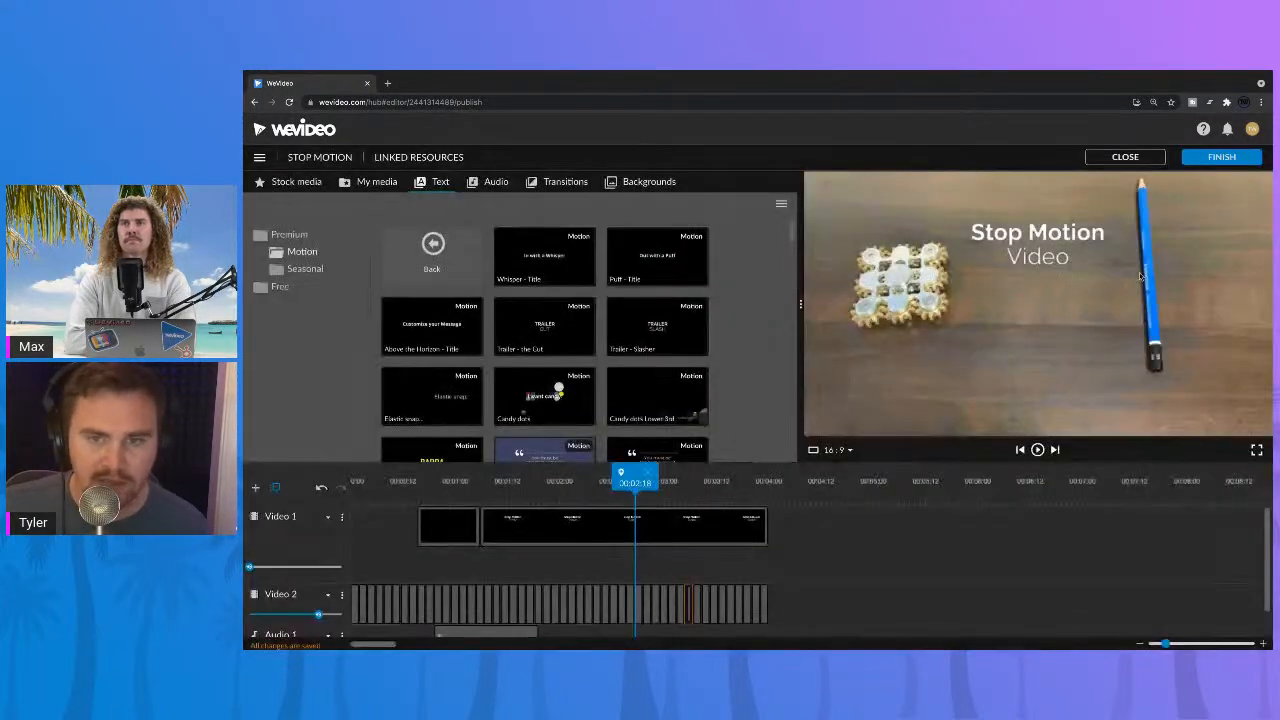
pyautogui.click(1221, 157)
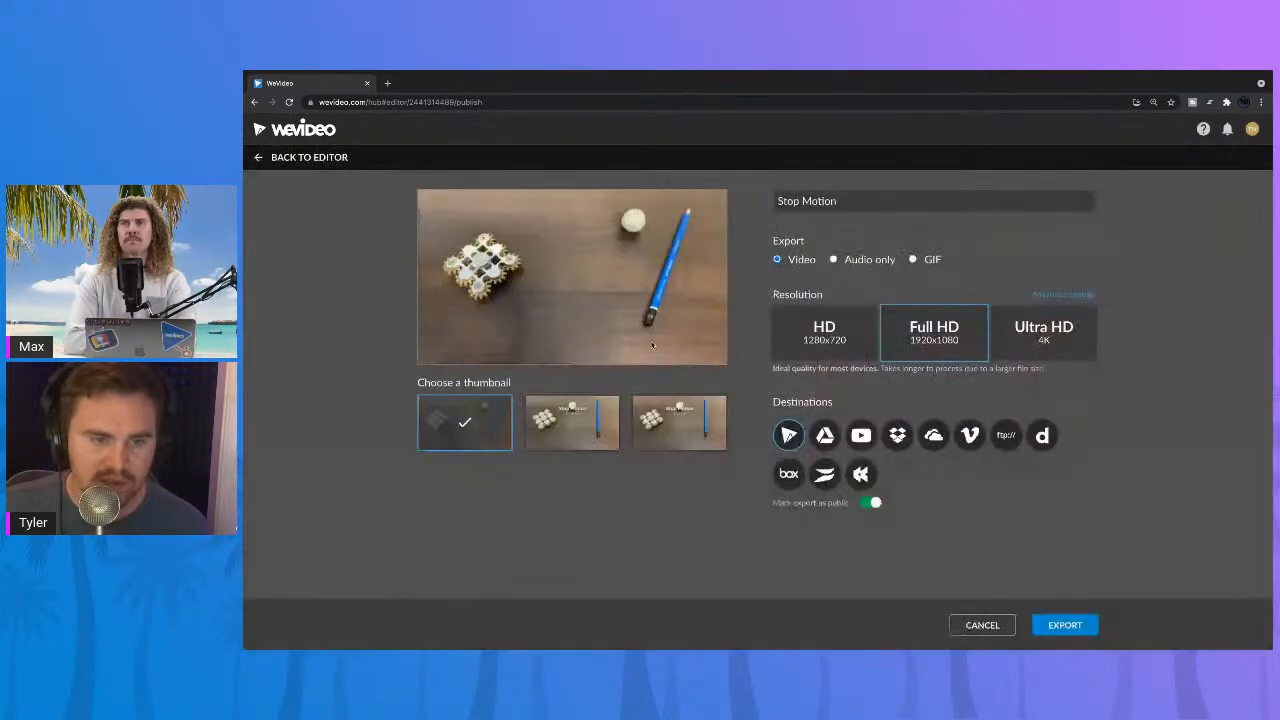
pyautogui.click(602, 430)
pyautogui.click(663, 431)
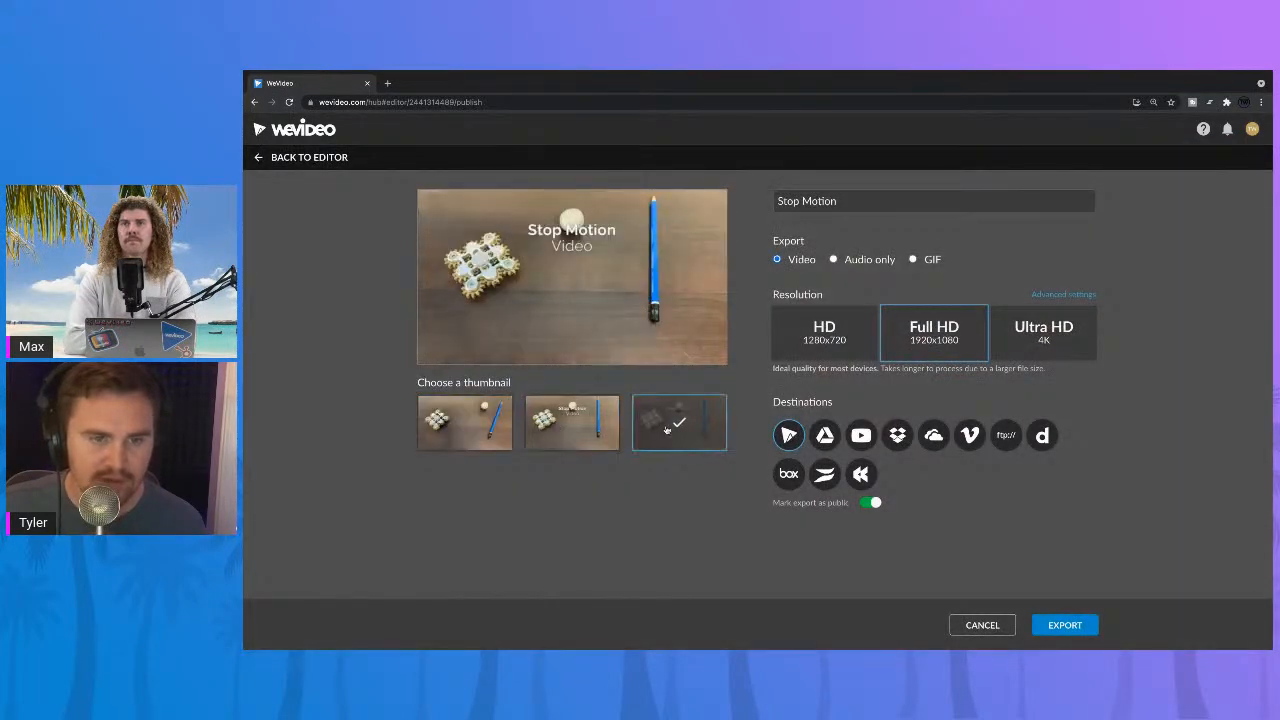
pyautogui.click(590, 438)
pyautogui.click(455, 436)
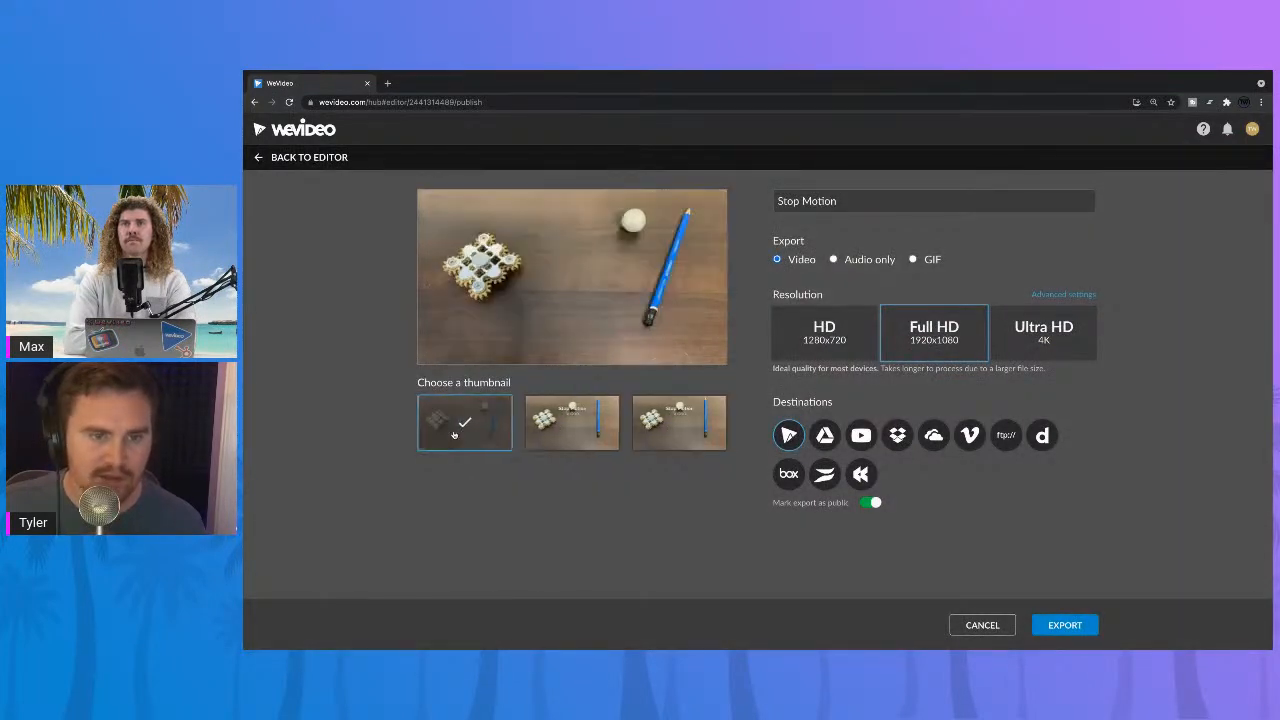
pyautogui.click(550, 434)
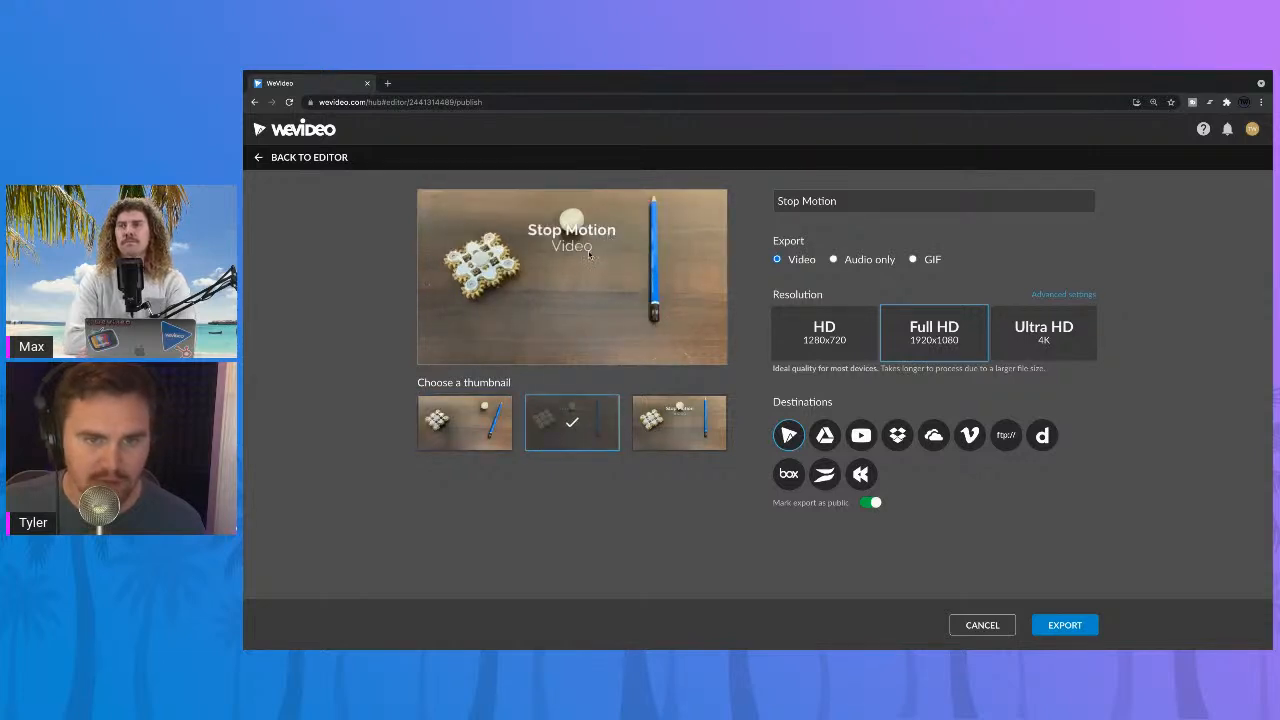
# Step: Export the video as a GIF at the Small 640x360 resolution and return to the editor
pyautogui.click(912, 260)
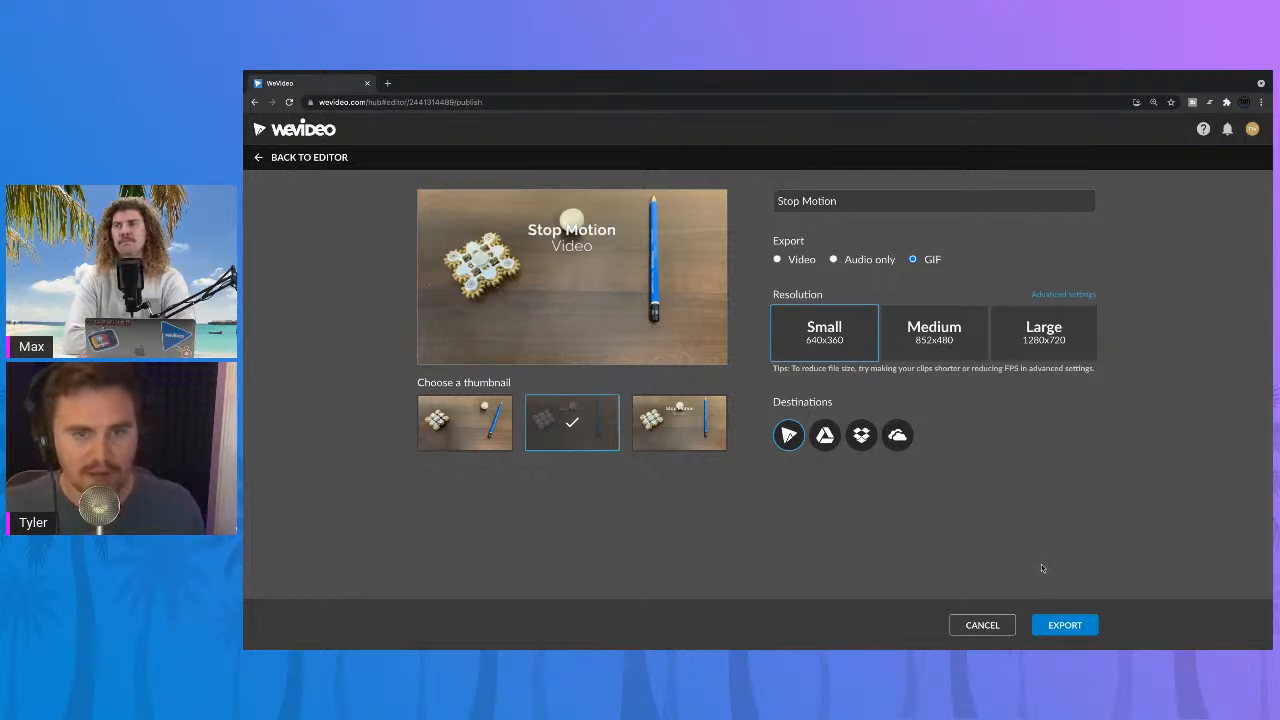
pyautogui.click(925, 356)
pyautogui.click(836, 358)
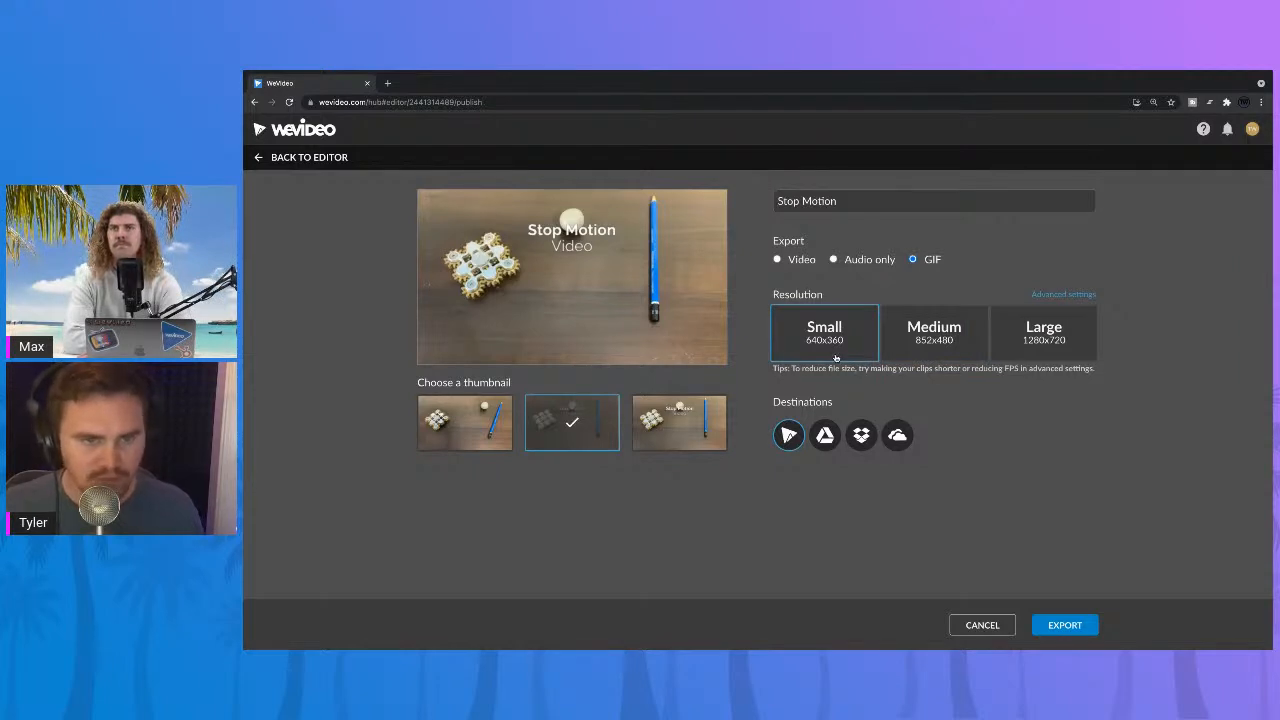
pyautogui.click(1090, 625)
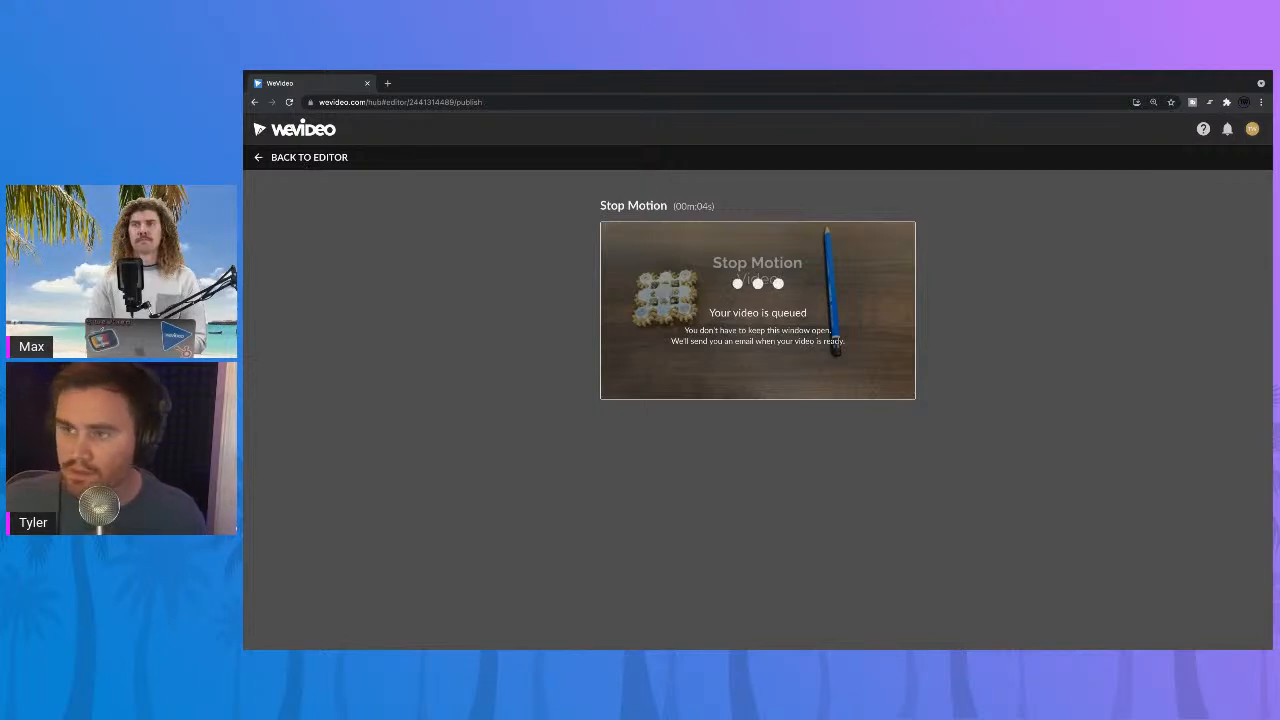
pyautogui.click(260, 158)
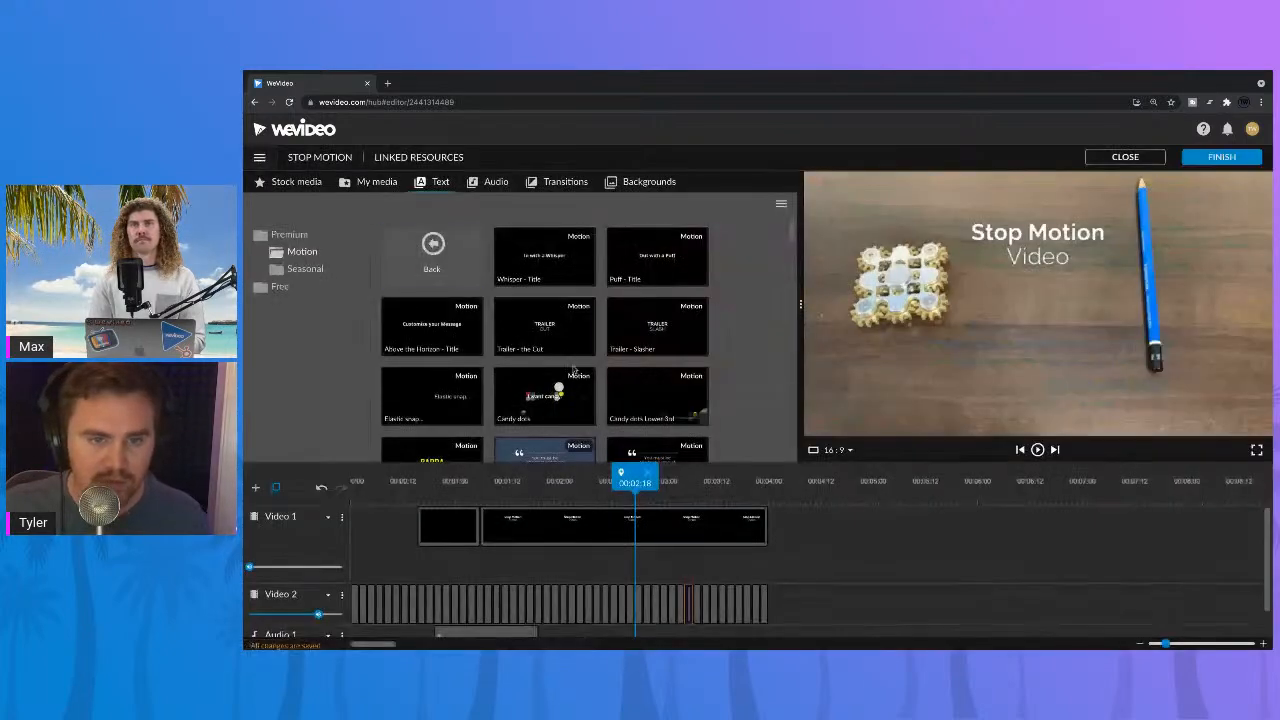
# Step: Play the stop-motion sequence in the editor from the start of the timeline
pyautogui.moveTo(528, 487); pyautogui.dragTo(310, 477)
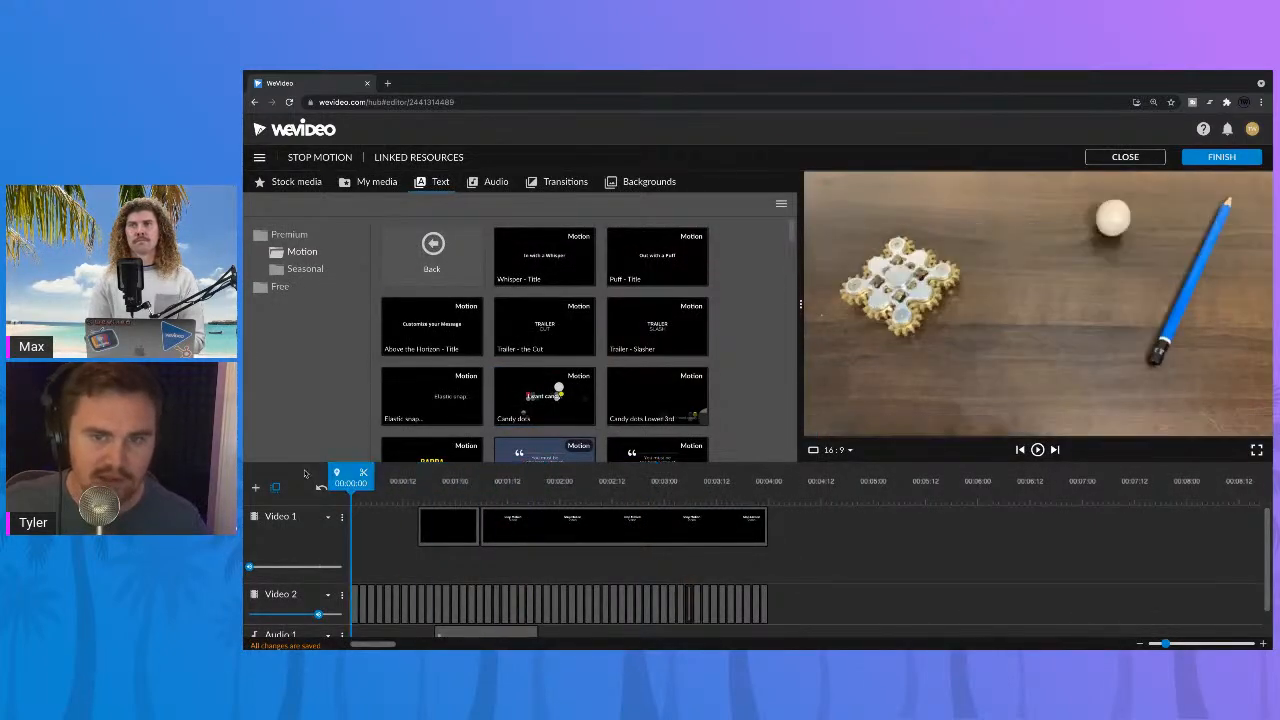
pyautogui.press('space')
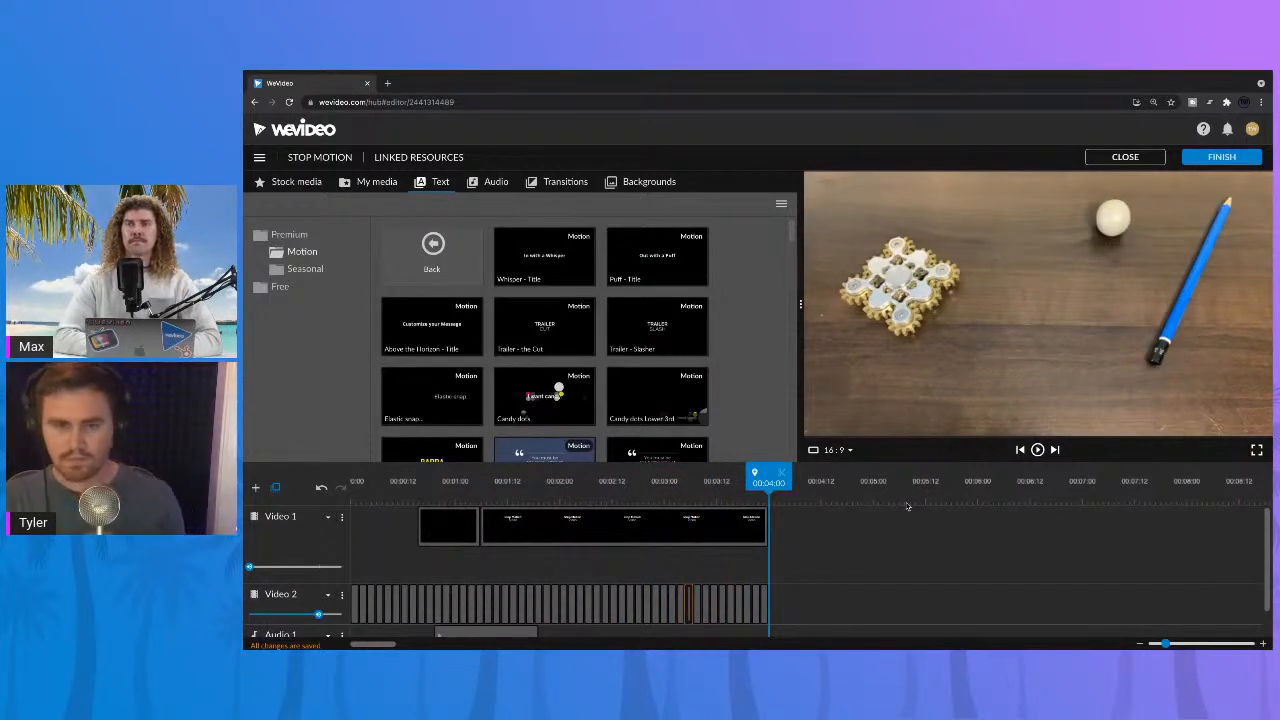
# Step: Leave the editor for the exports list and view the Stop Motion GIF twice, returning to the list each time
pyautogui.click(303, 133)
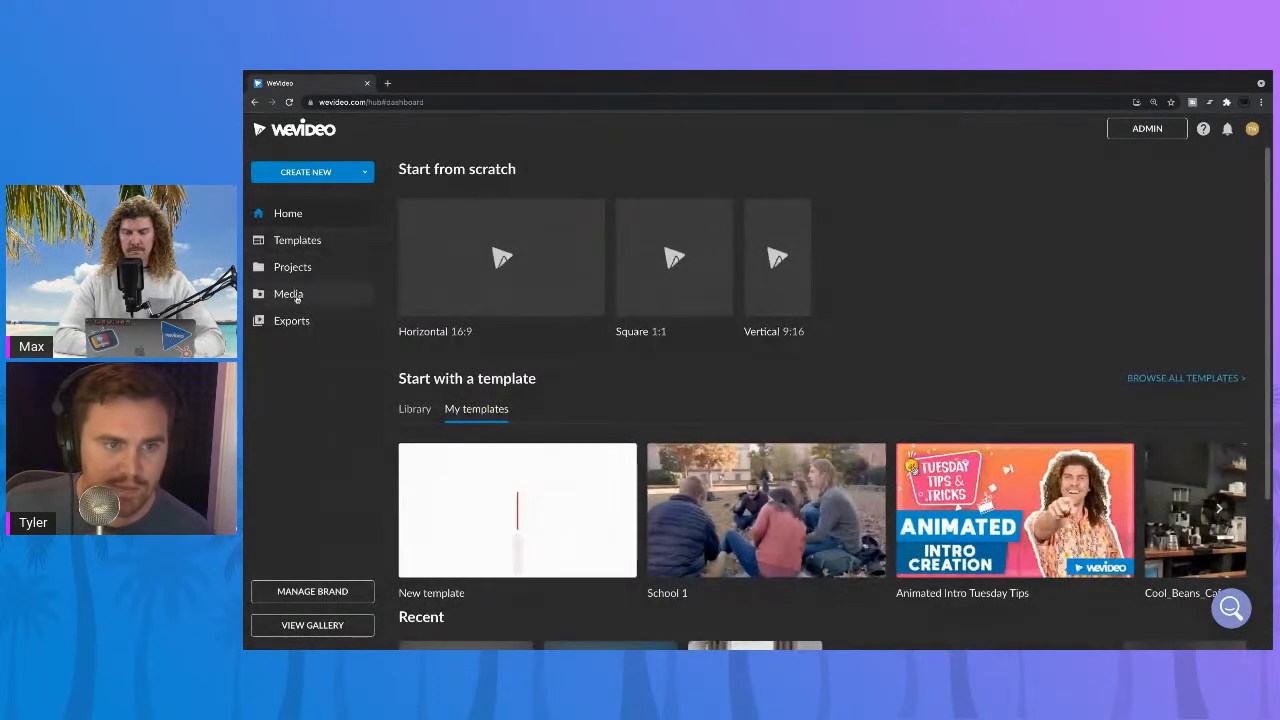
pyautogui.click(306, 322)
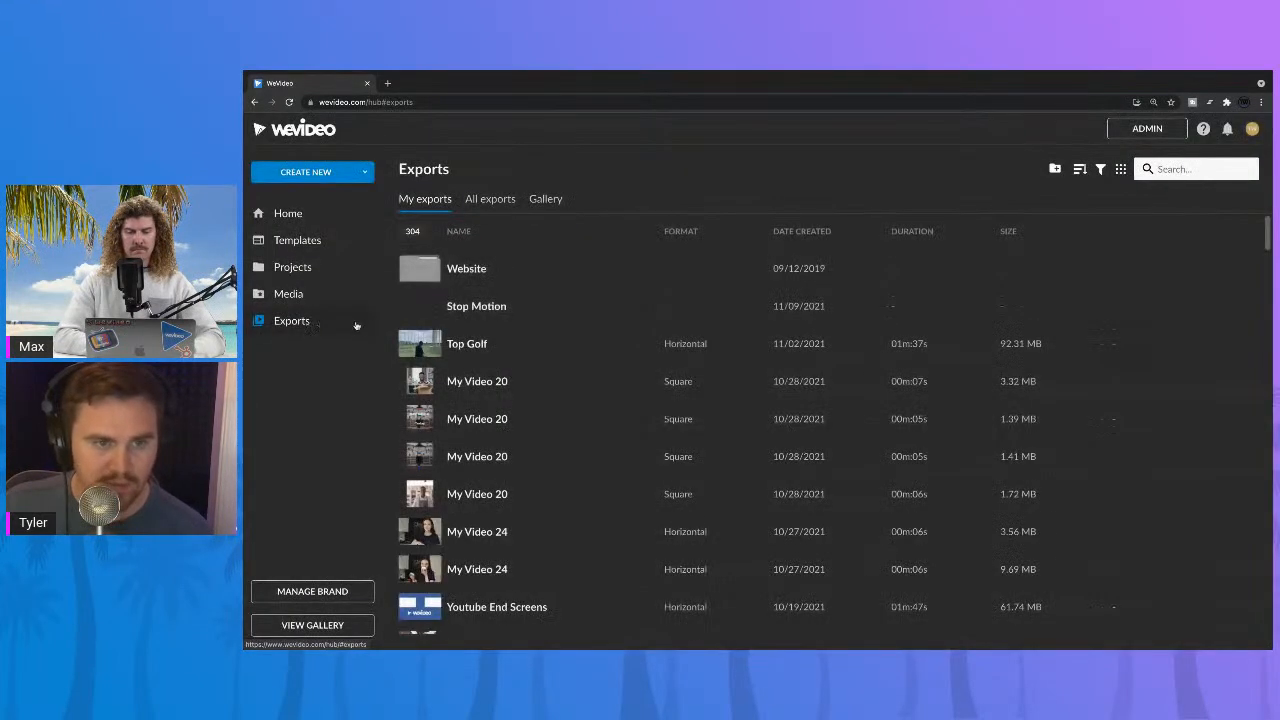
pyautogui.click(518, 316)
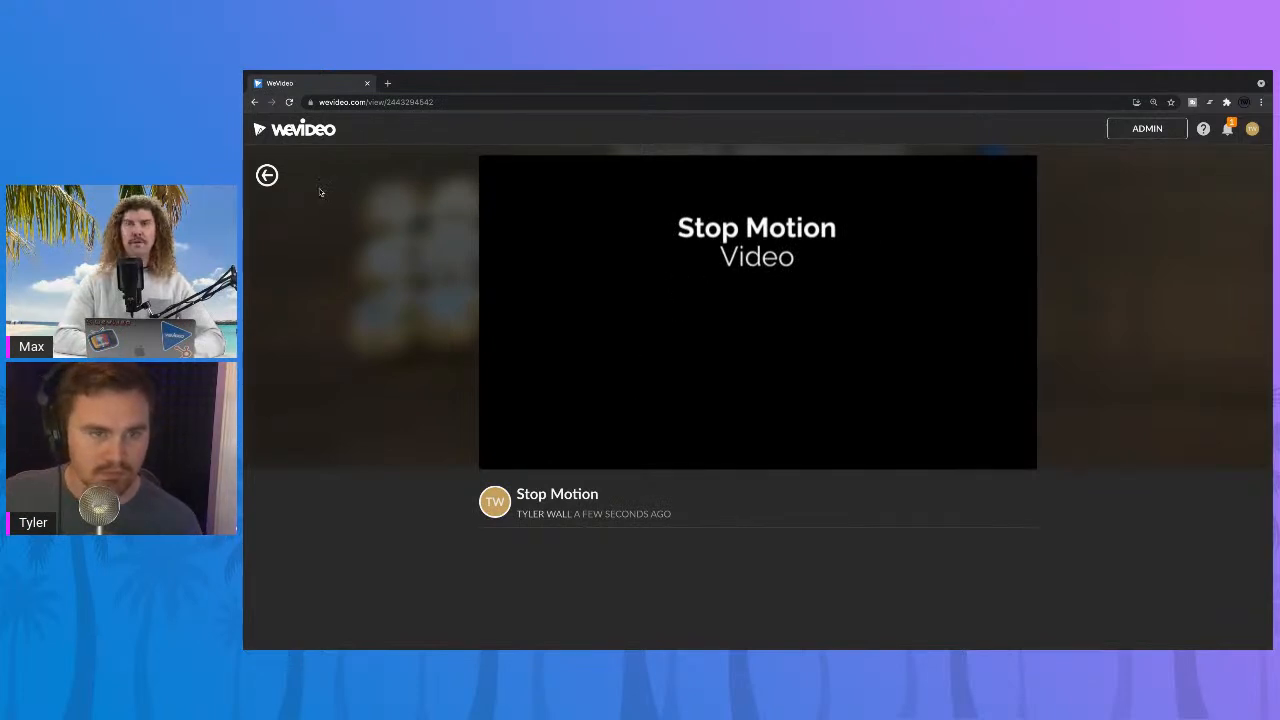
pyautogui.click(267, 176)
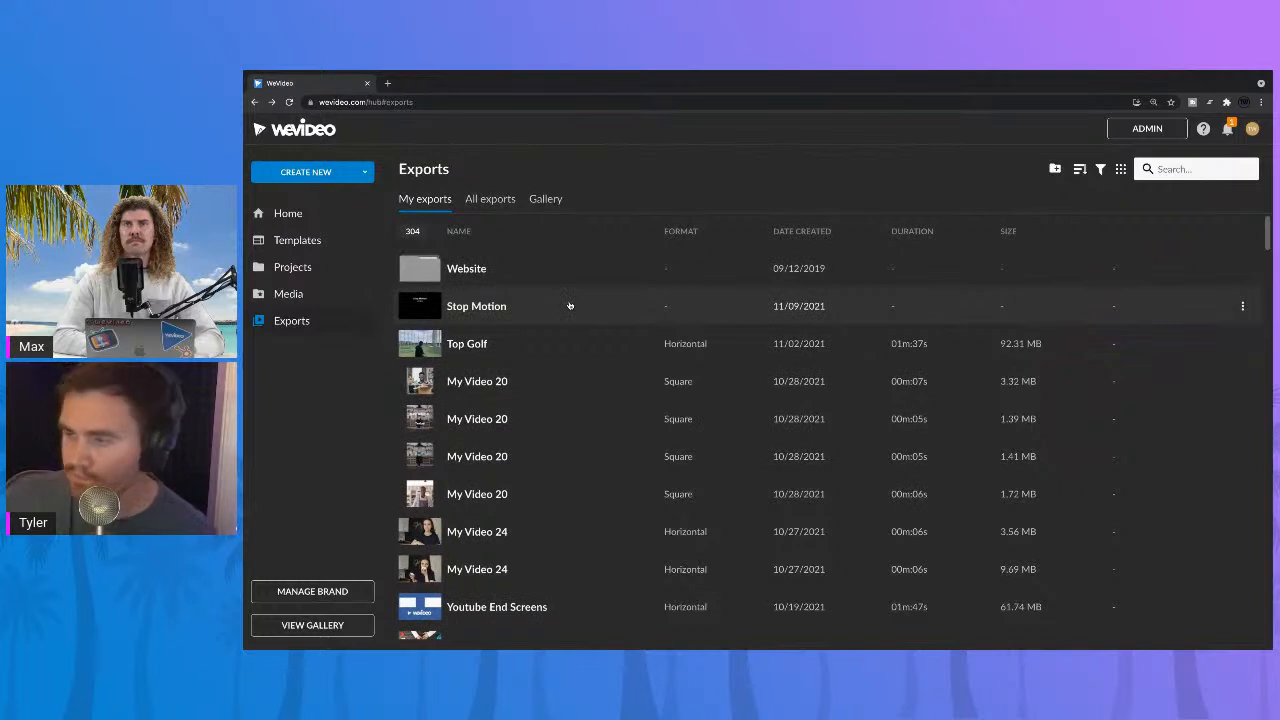
pyautogui.click(570, 306)
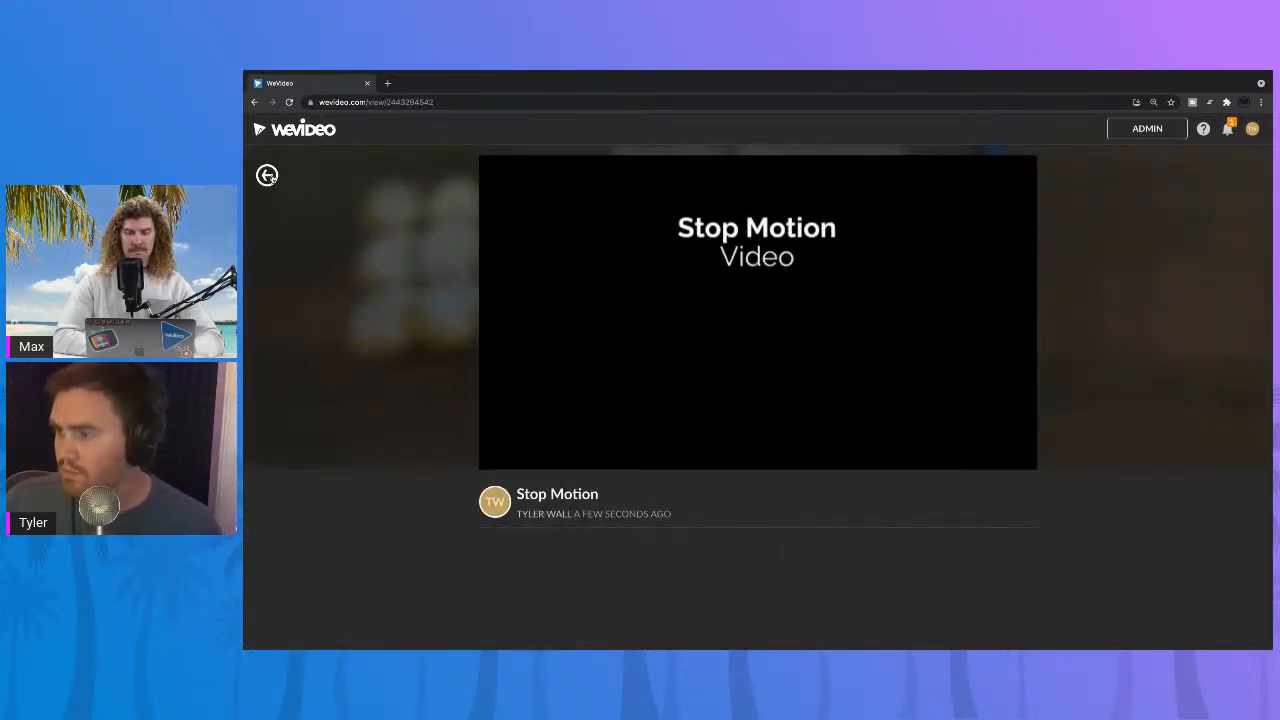
pyautogui.click(267, 176)
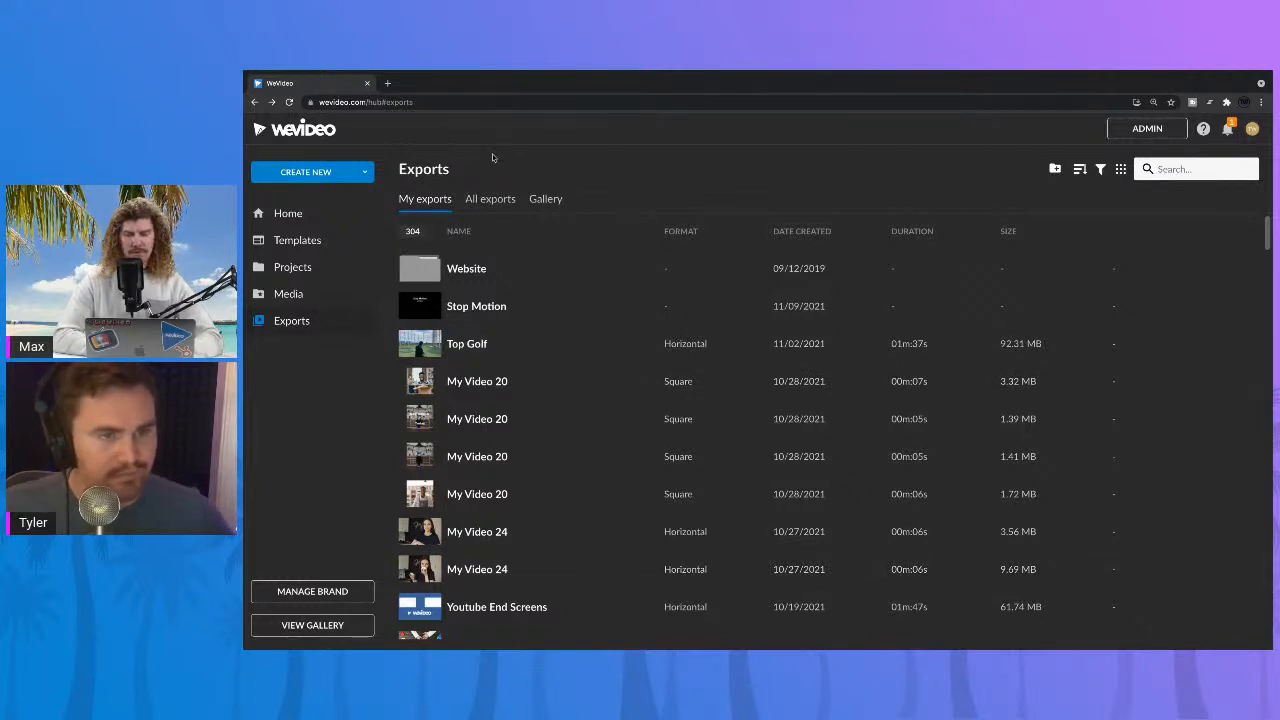
pyautogui.scroll(-1, 540, 263)
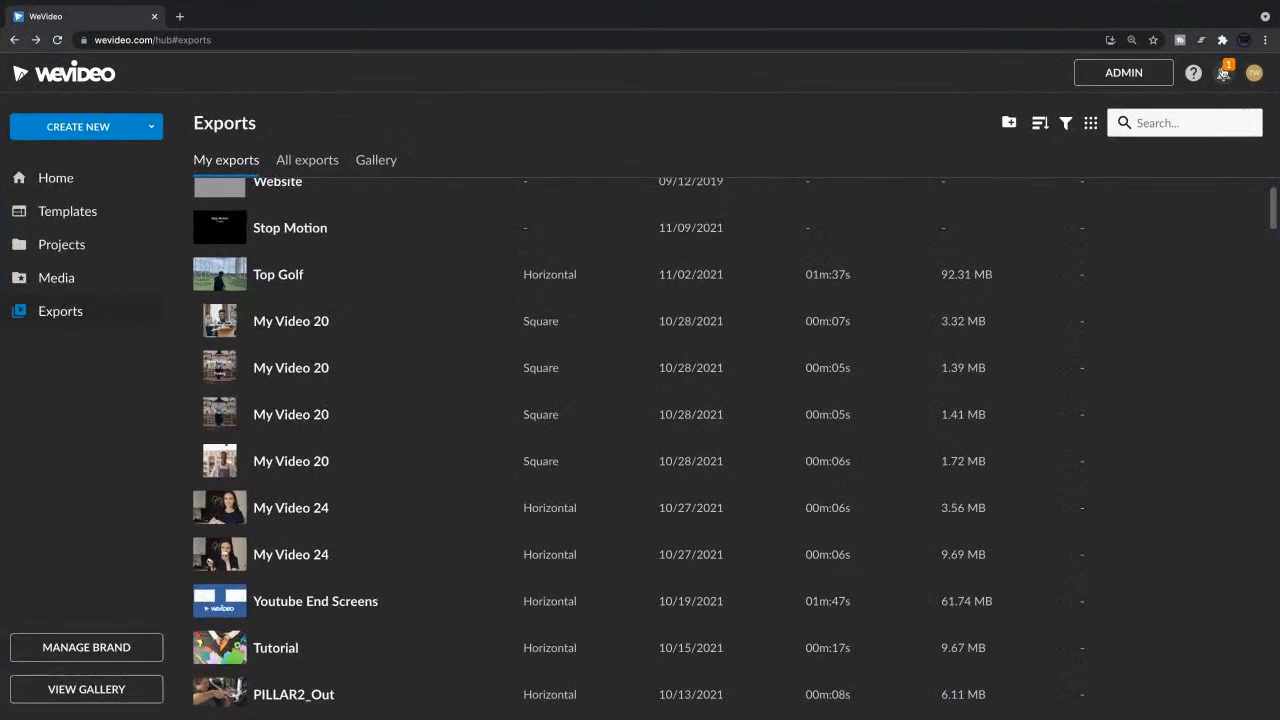
# Step: View the Stop Motion export from its ready notification, reopen it from the exports list, and go back
pyautogui.click(1227, 129)
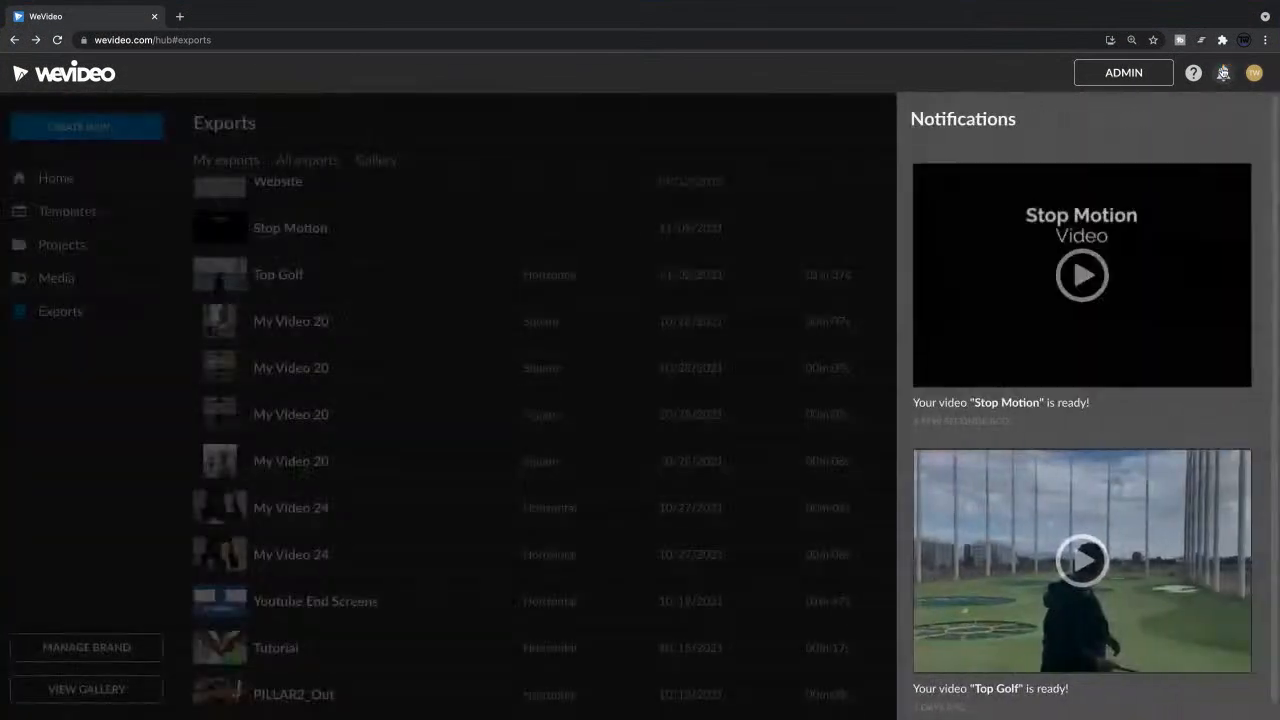
pyautogui.click(1172, 267)
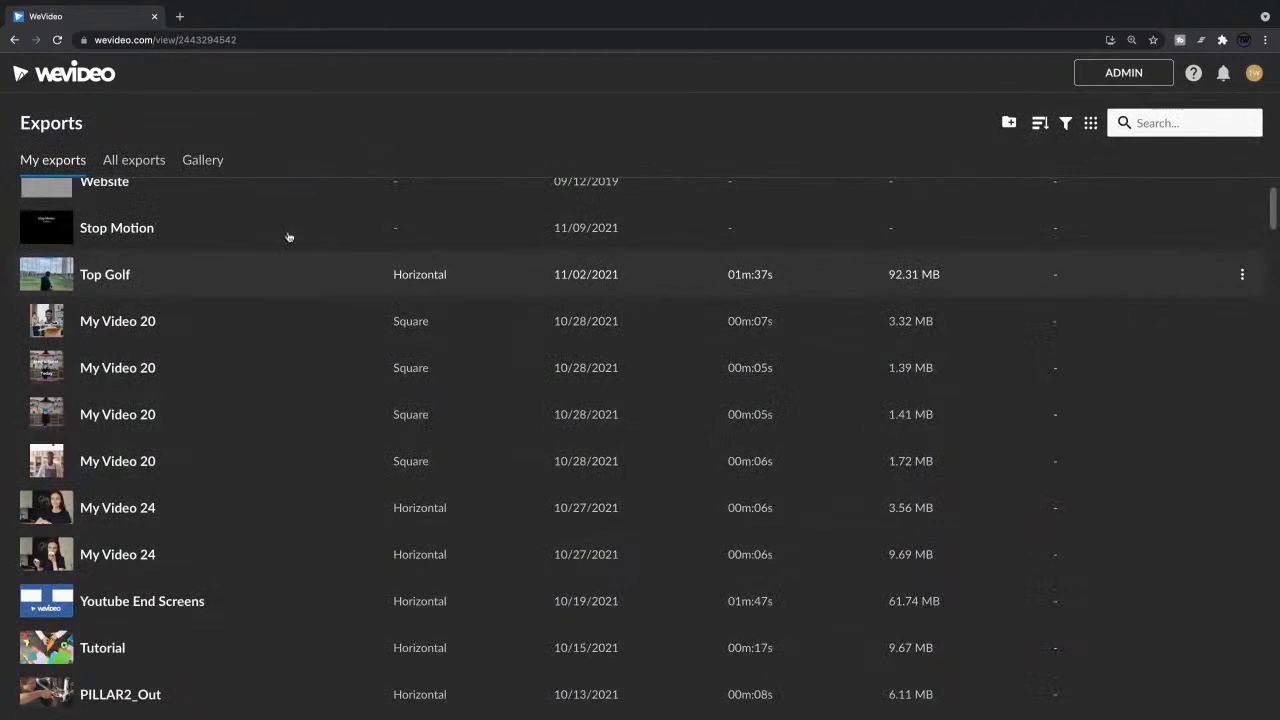
pyautogui.click(209, 228)
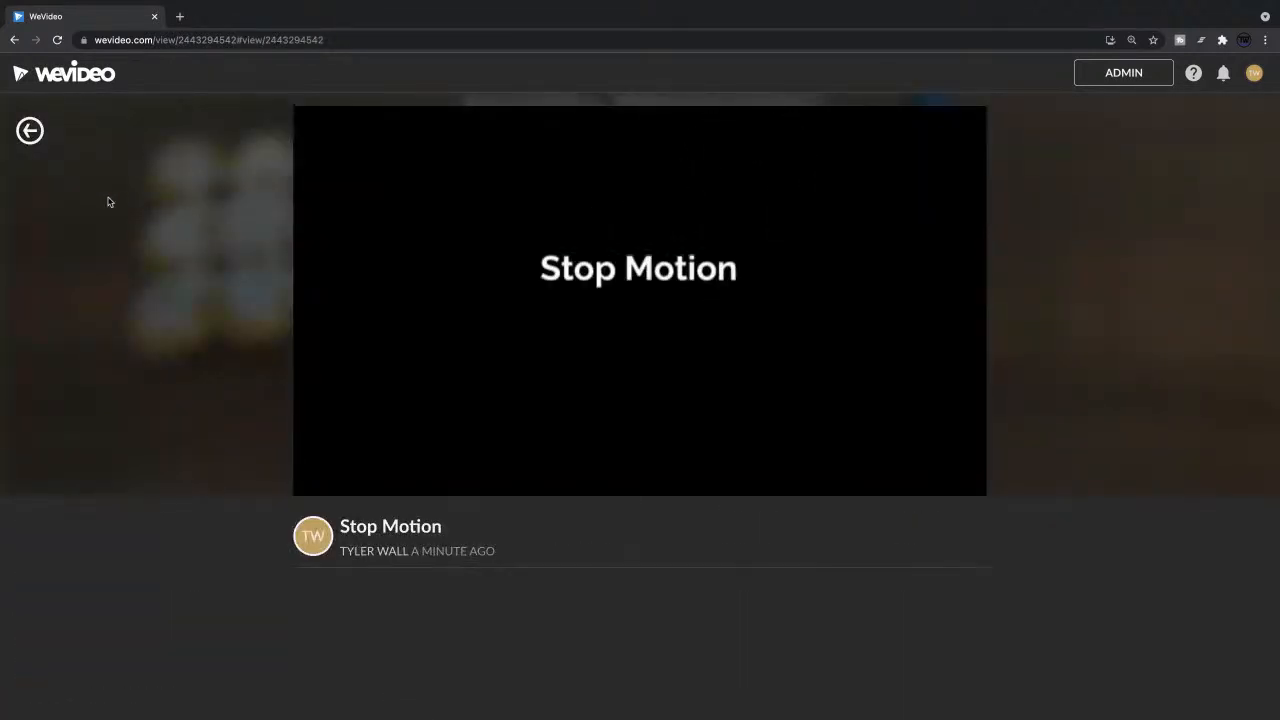
pyautogui.click(30, 131)
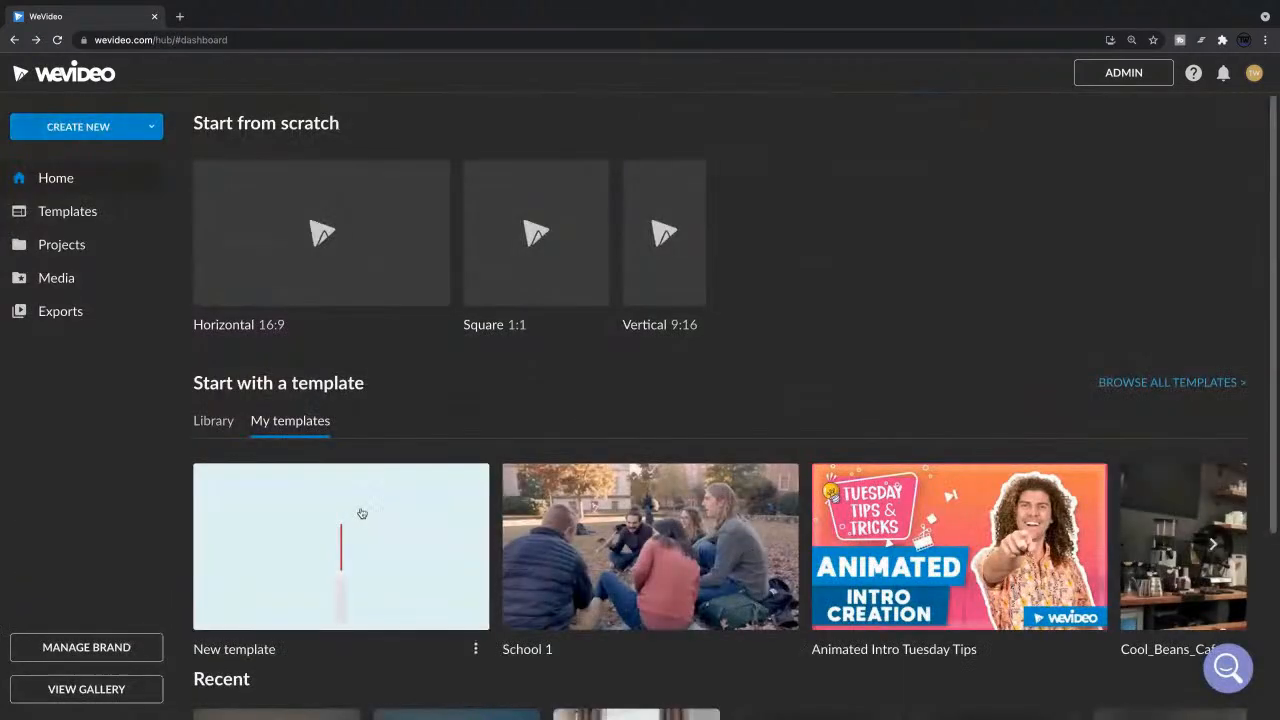
# Step: Change the Top Golf export's thumbnail to the frame with two golfers at the driving bays, and return to the exports list
pyautogui.click(111, 309)
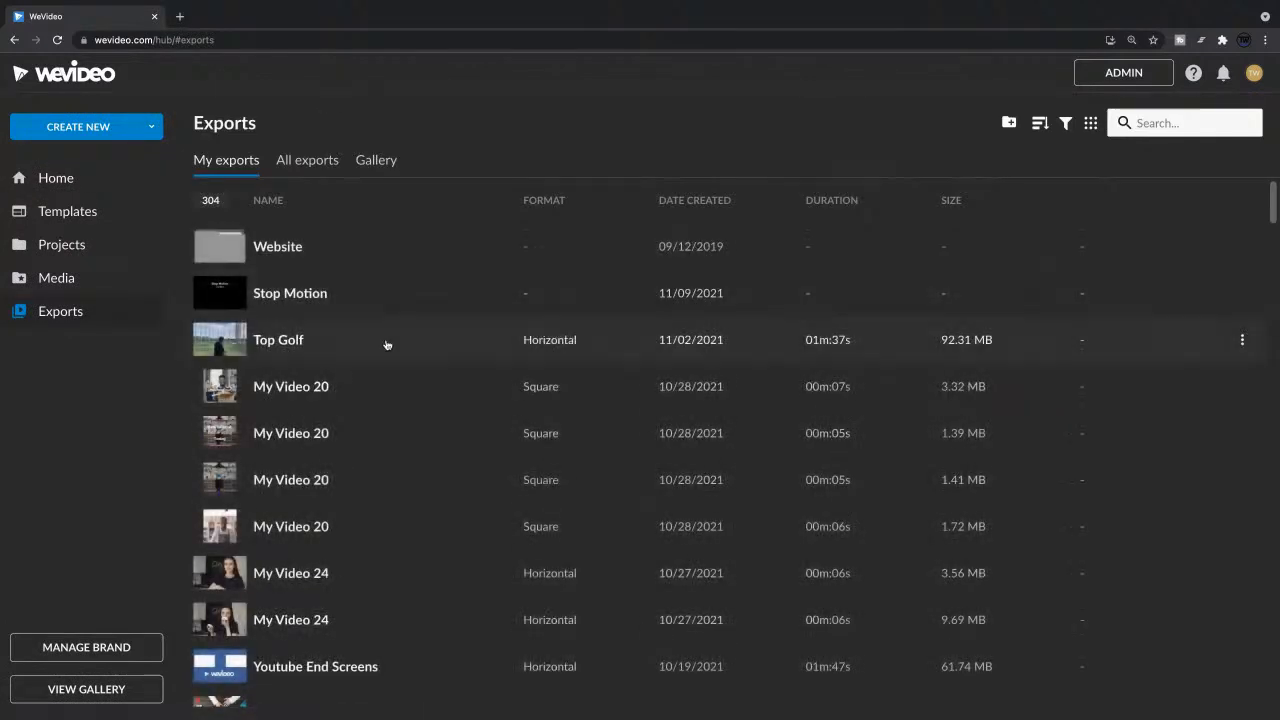
pyautogui.click(388, 344)
pyautogui.scroll(-1, 636, 393)
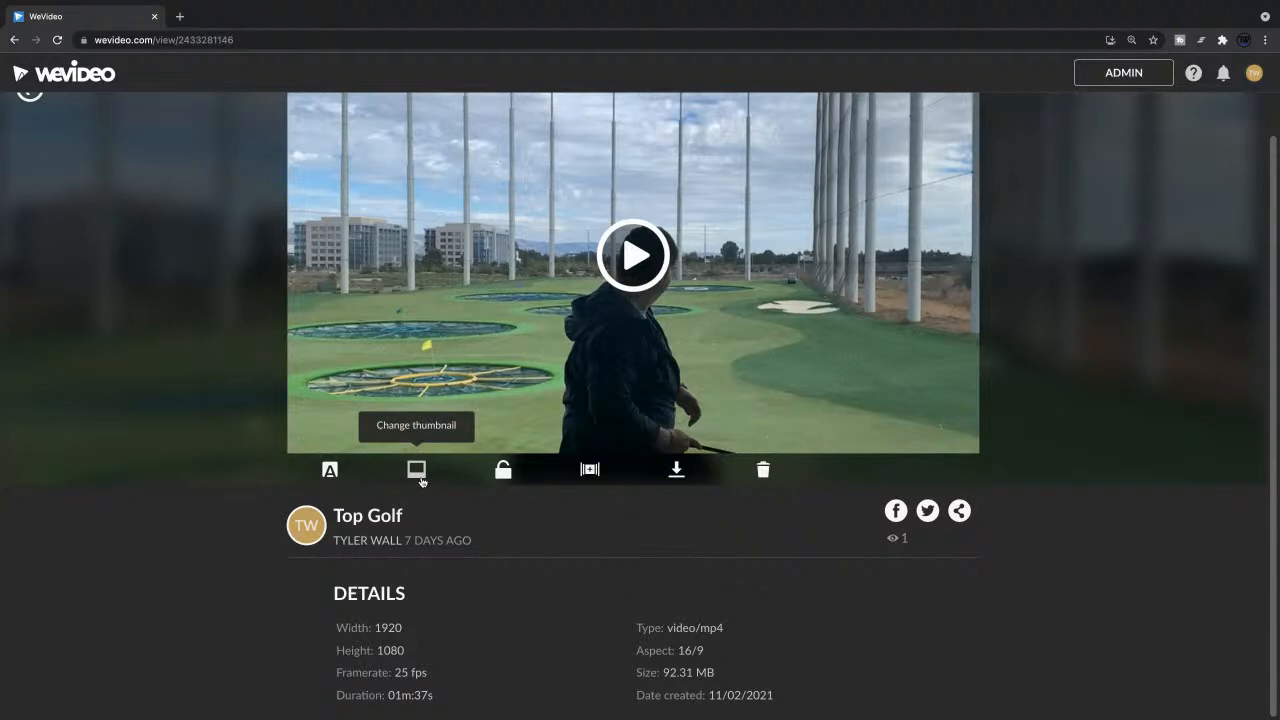
pyautogui.click(417, 472)
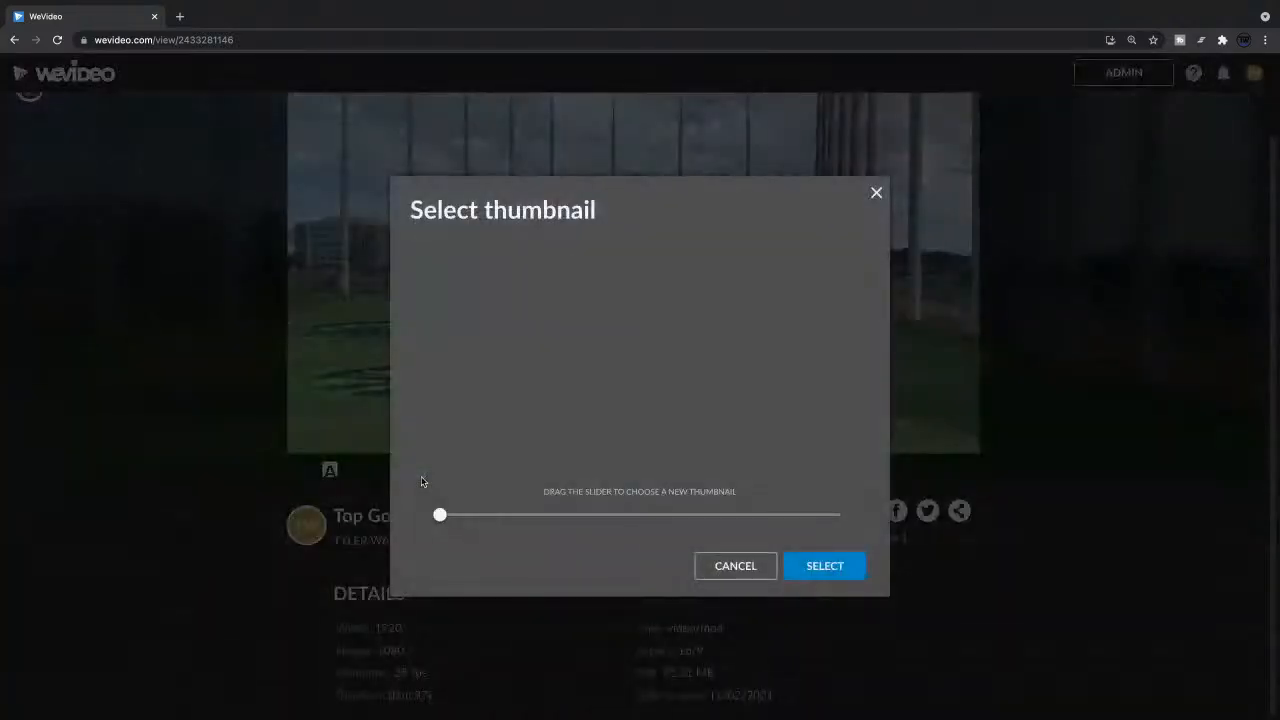
pyautogui.moveTo(440, 515); pyautogui.dragTo(540, 521)
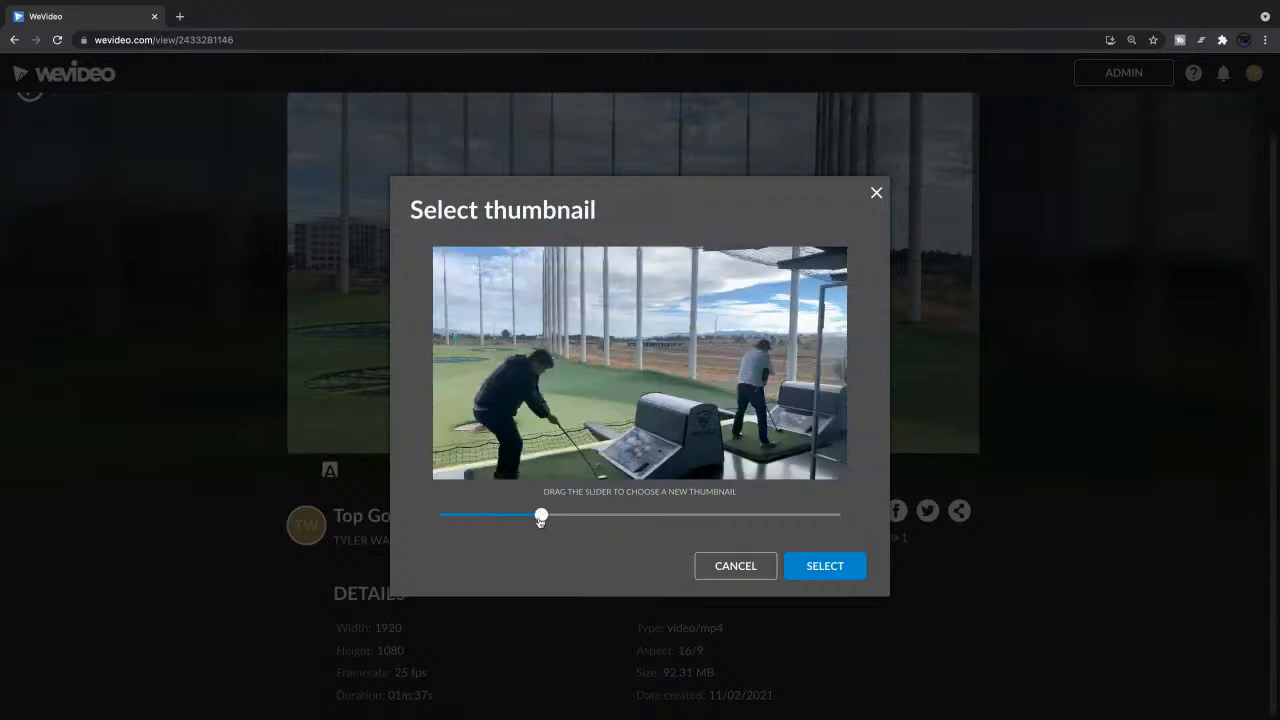
pyautogui.click(826, 567)
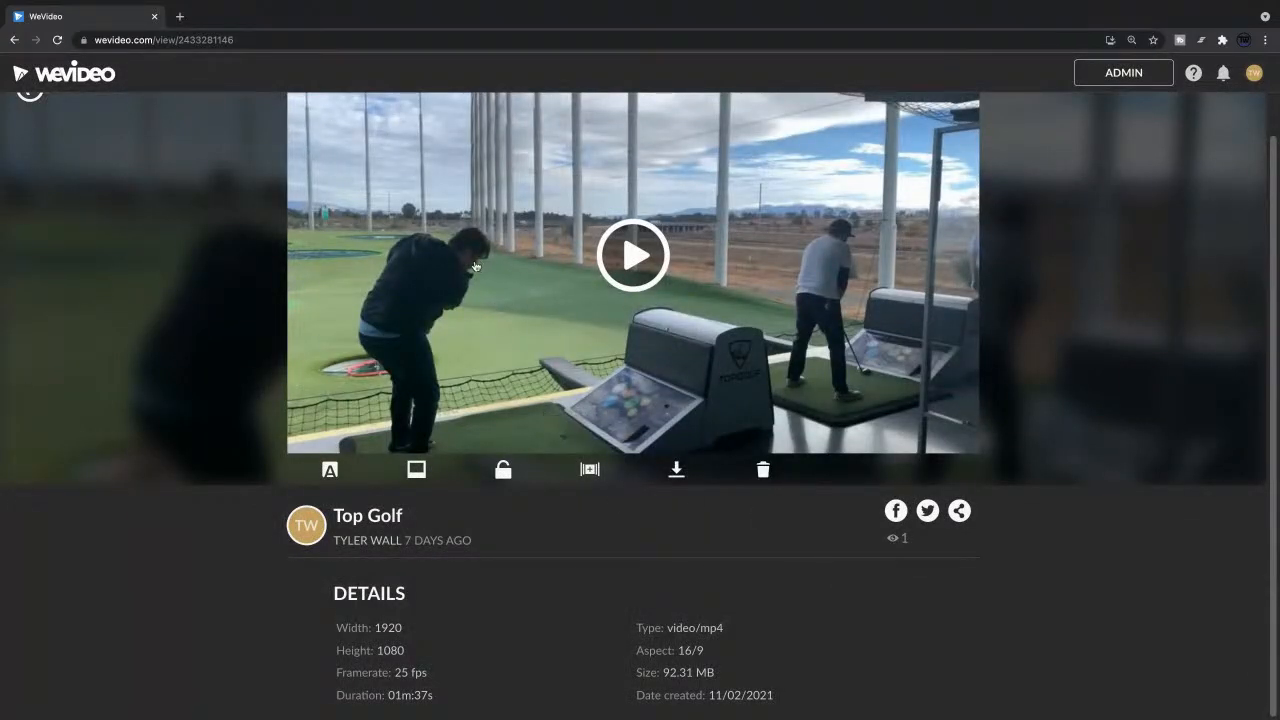
pyautogui.scroll(1, 476, 266)
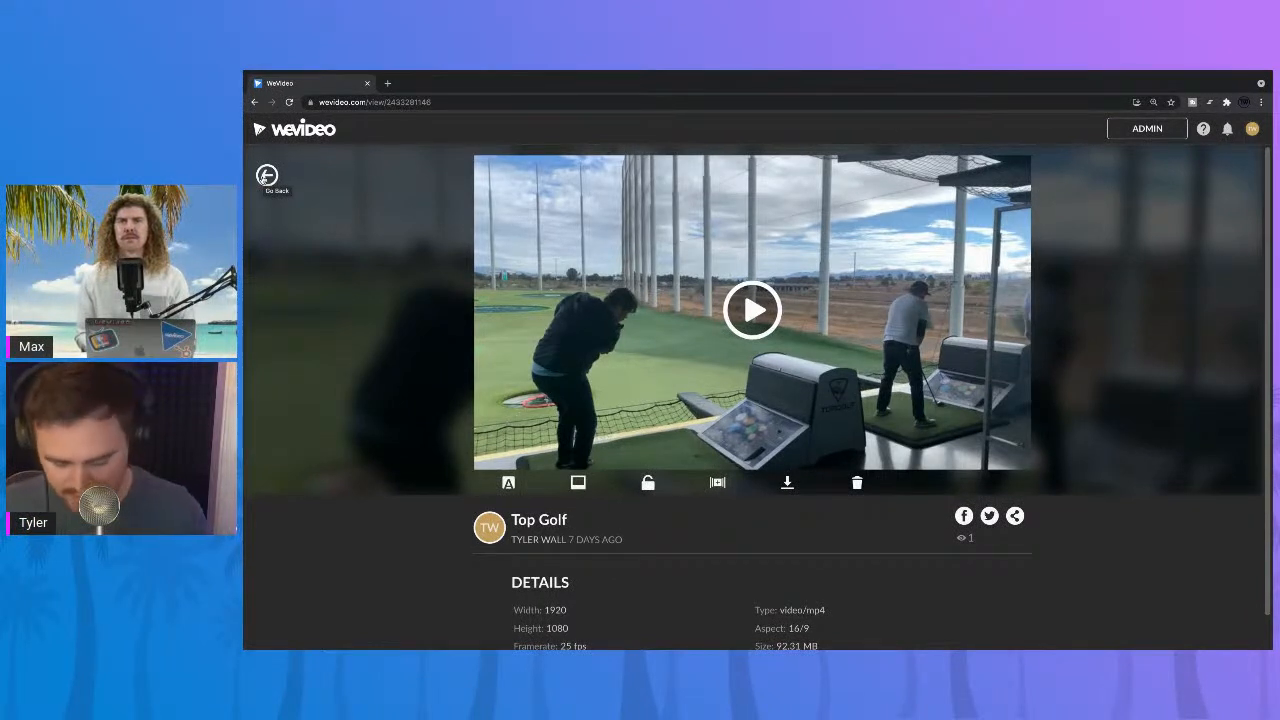
pyautogui.click(277, 177)
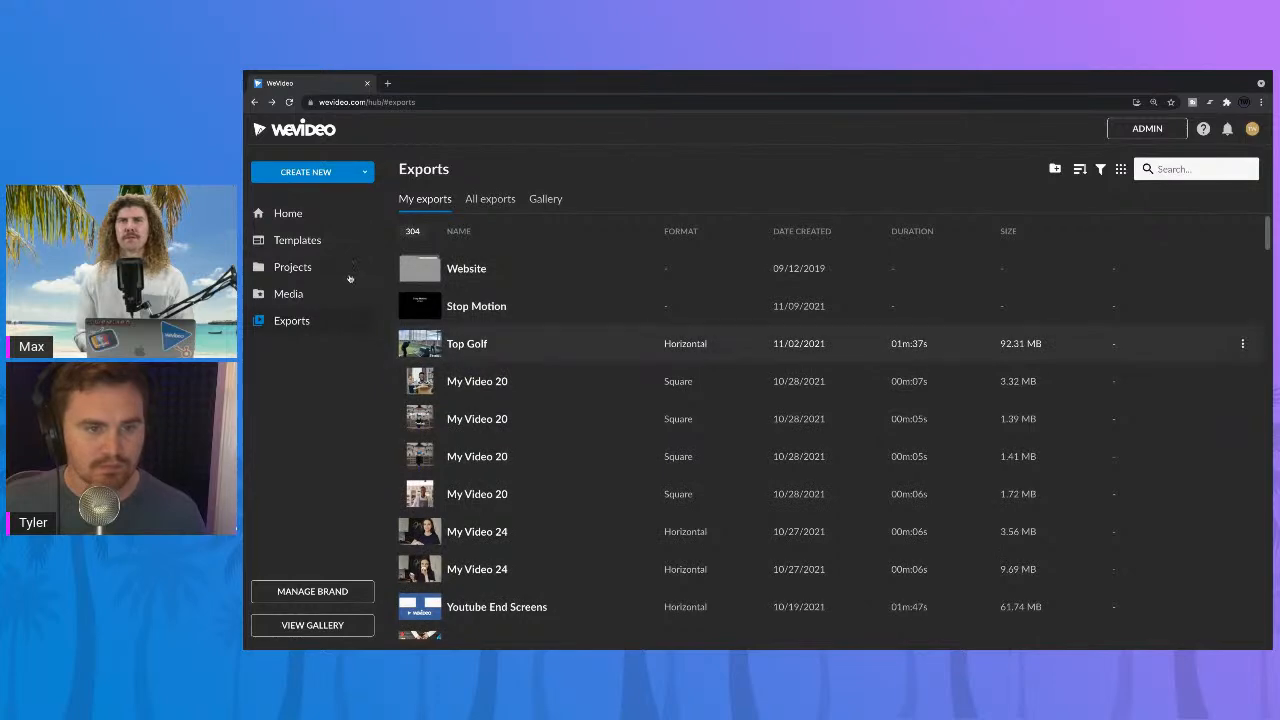
# Step: Reopen the Stop Motion project from the recent projects on the home page, and reload the page while it loads
pyautogui.click(300, 215)
pyautogui.scroll(-2, 474, 410)
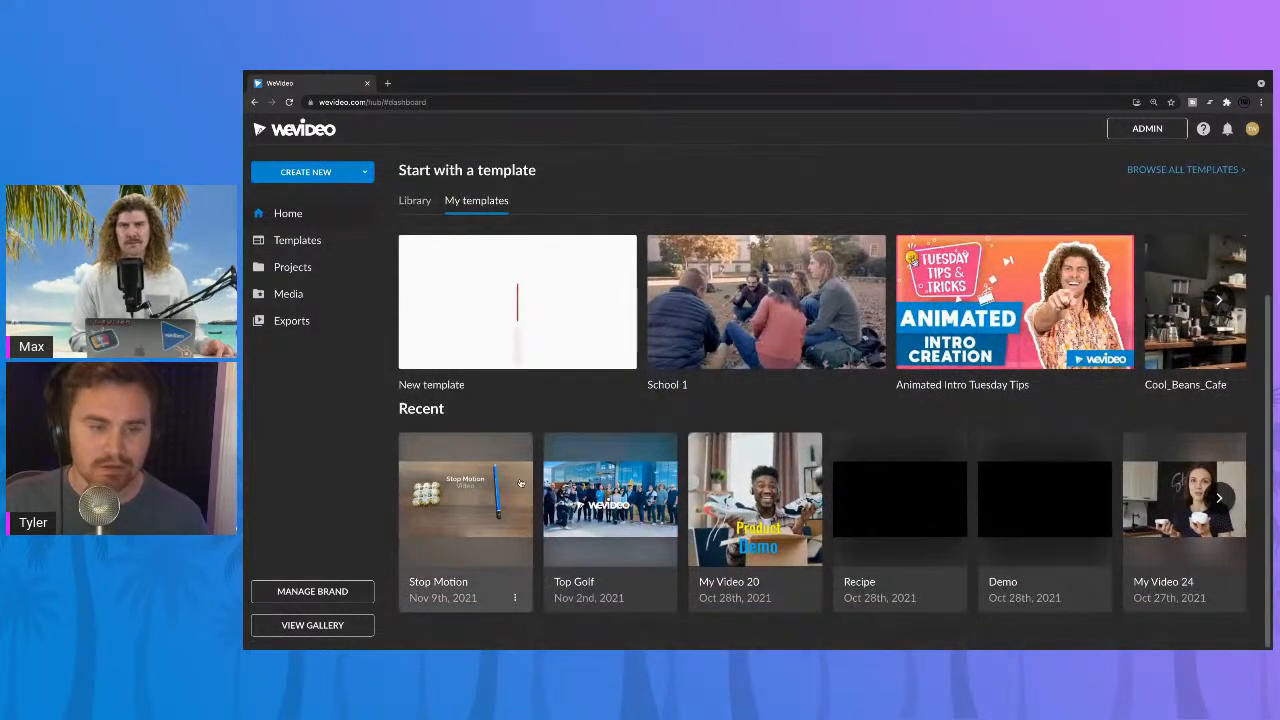
pyautogui.click(490, 503)
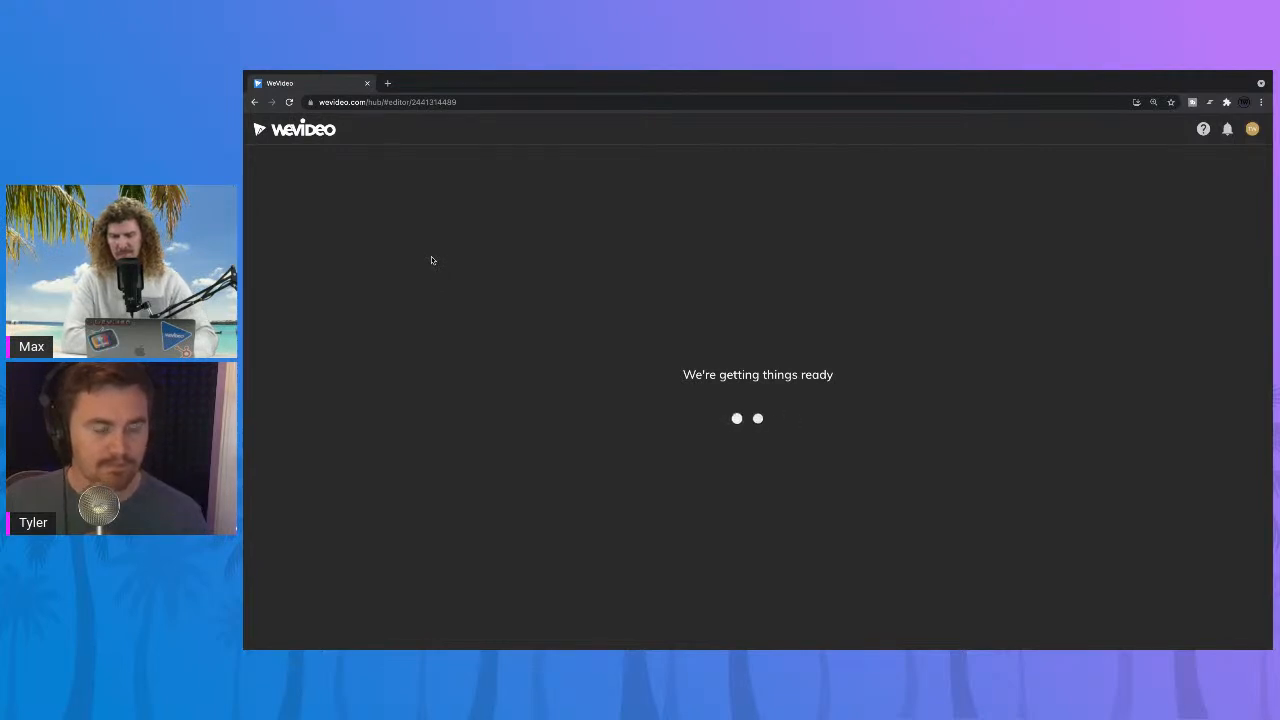
pyautogui.click(290, 103)
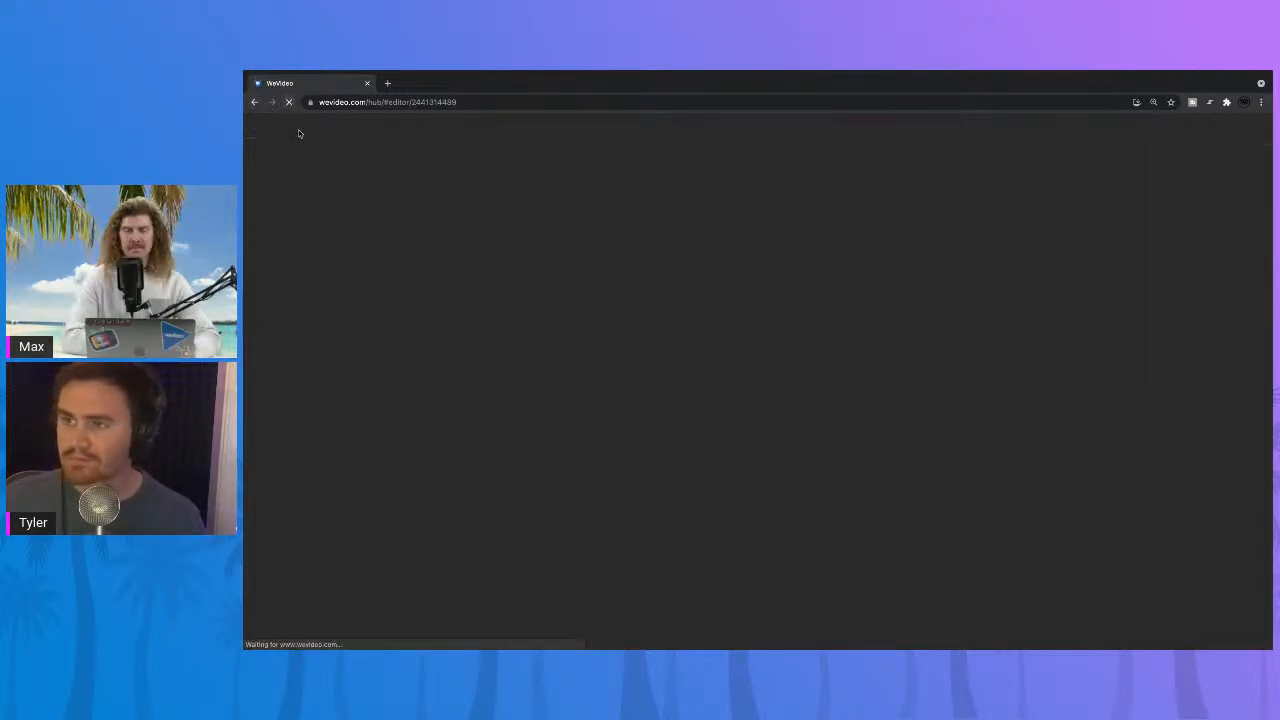